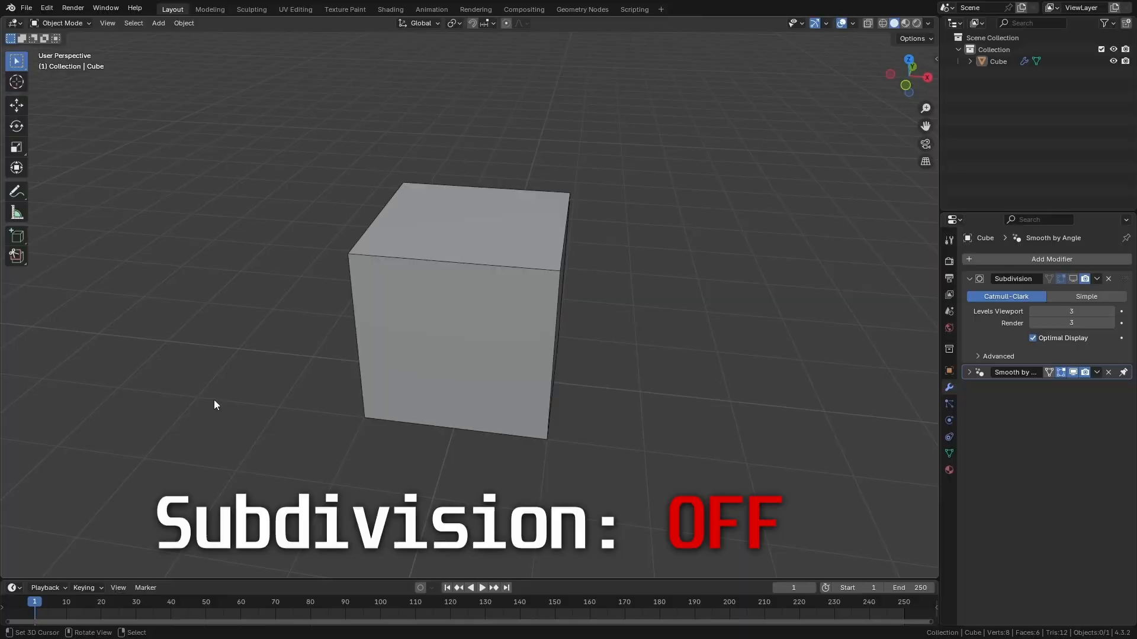
- Show the cube's Subdivision modifier in the viewport and turn off its Optimal Display option
middle_click_drag(214, 399, 608, 402)
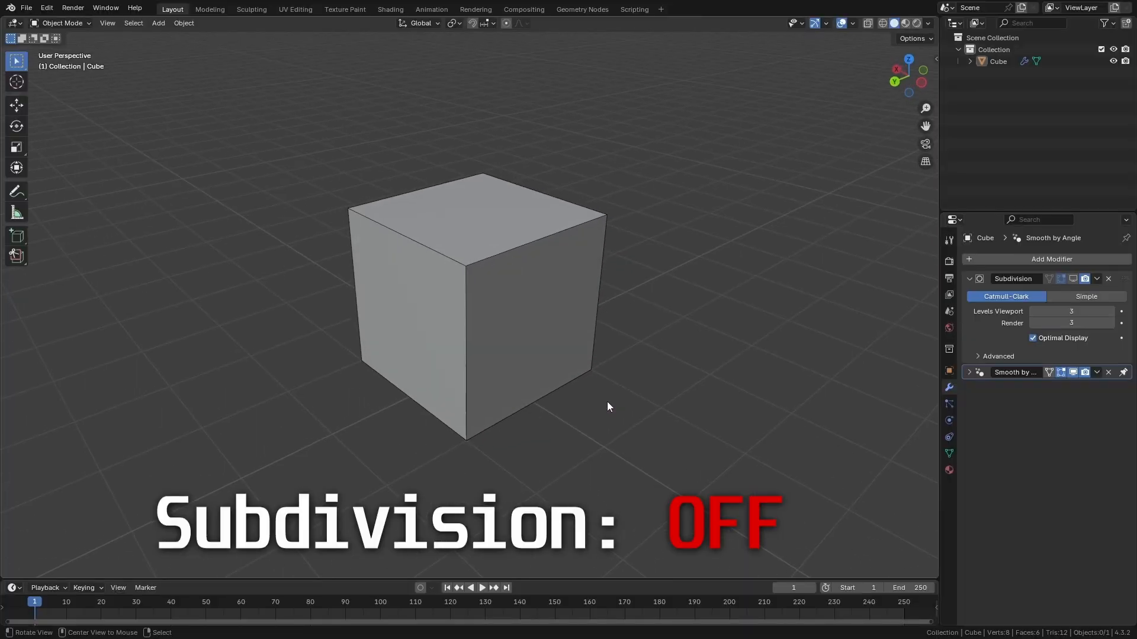
left_click(1073, 279)
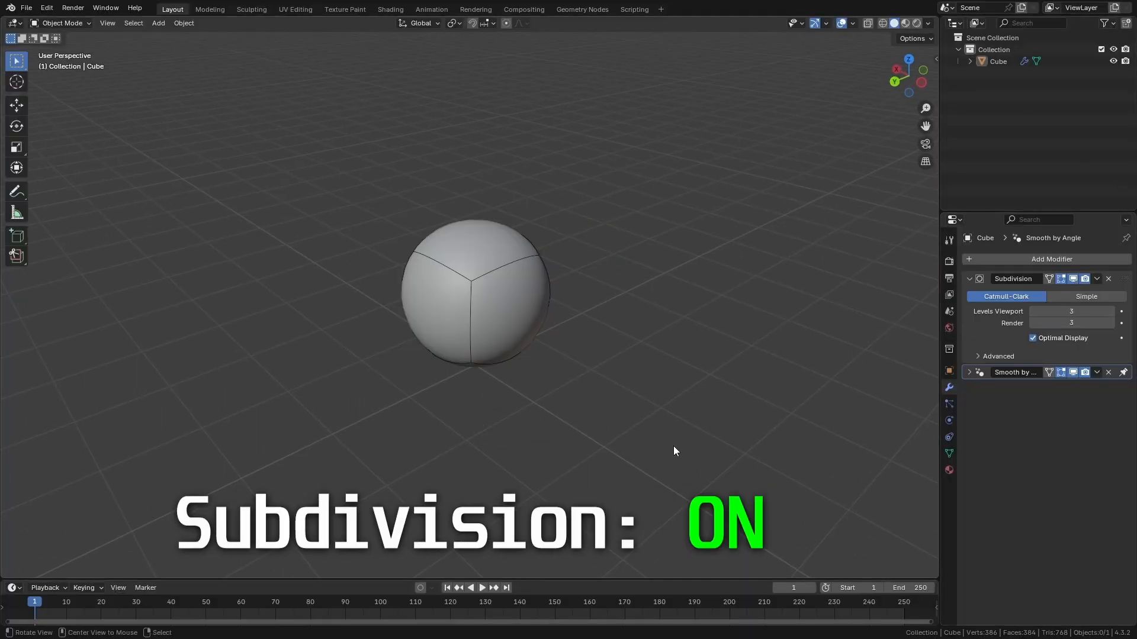
scroll(592, 447, "up", 2)
middle_click_drag(531, 449, 697, 406)
left_click(1032, 338)
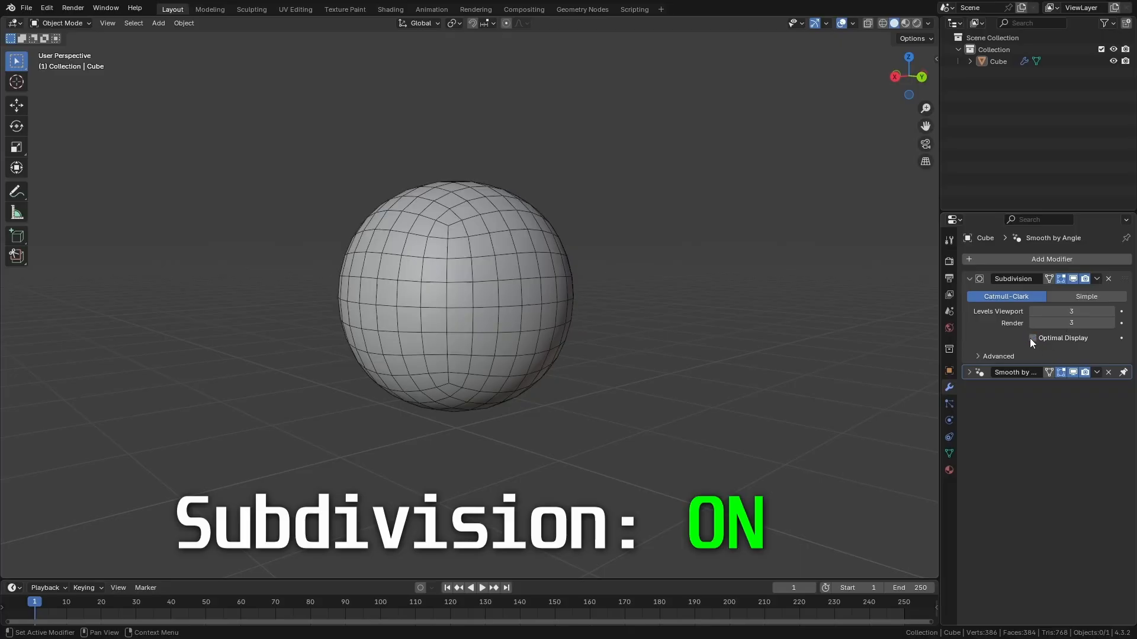
scroll(556, 424, "up", 2)
middle_click_drag(574, 407, 432, 426)
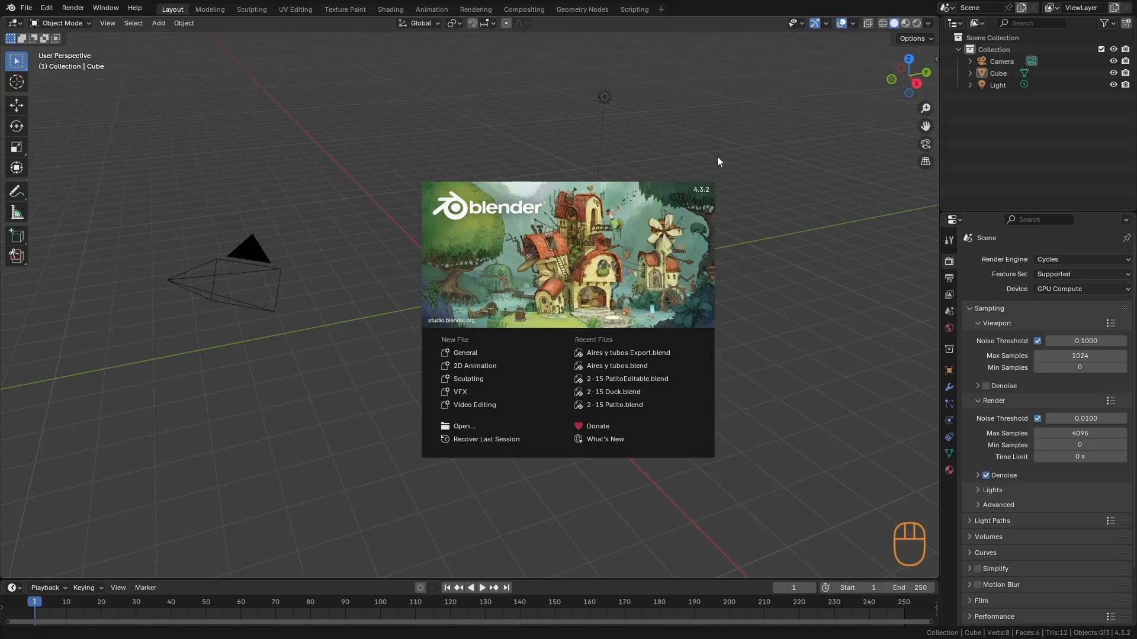
- Dismiss the splash screen and delete the default camera, cube and light
left_click(598, 152)
mouse_move(643, 351)
left_mouse_down("alt")
mouse_move(631, 352)
mouse_move(654, 360)
left_mouse_up("alt")
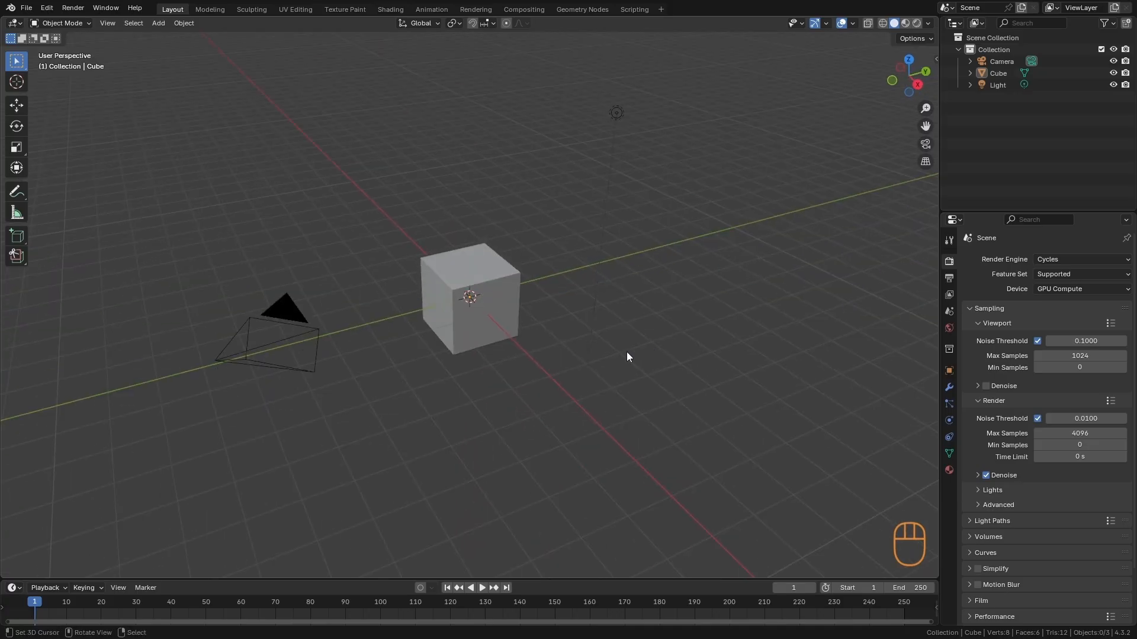
key("a")
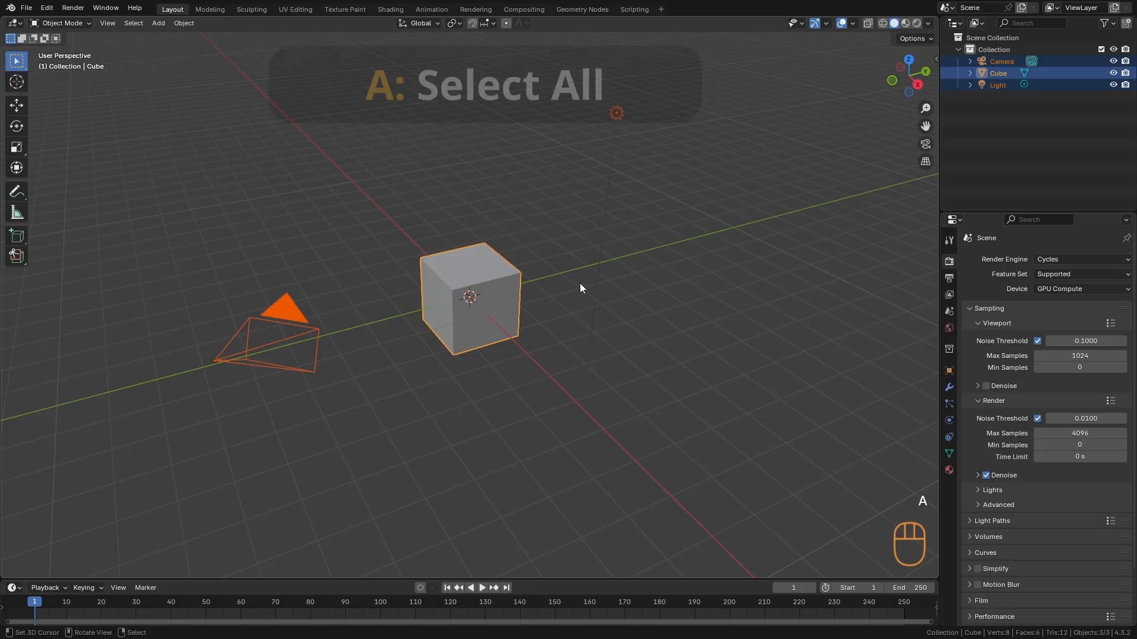
key("x")
left_click(576, 284)
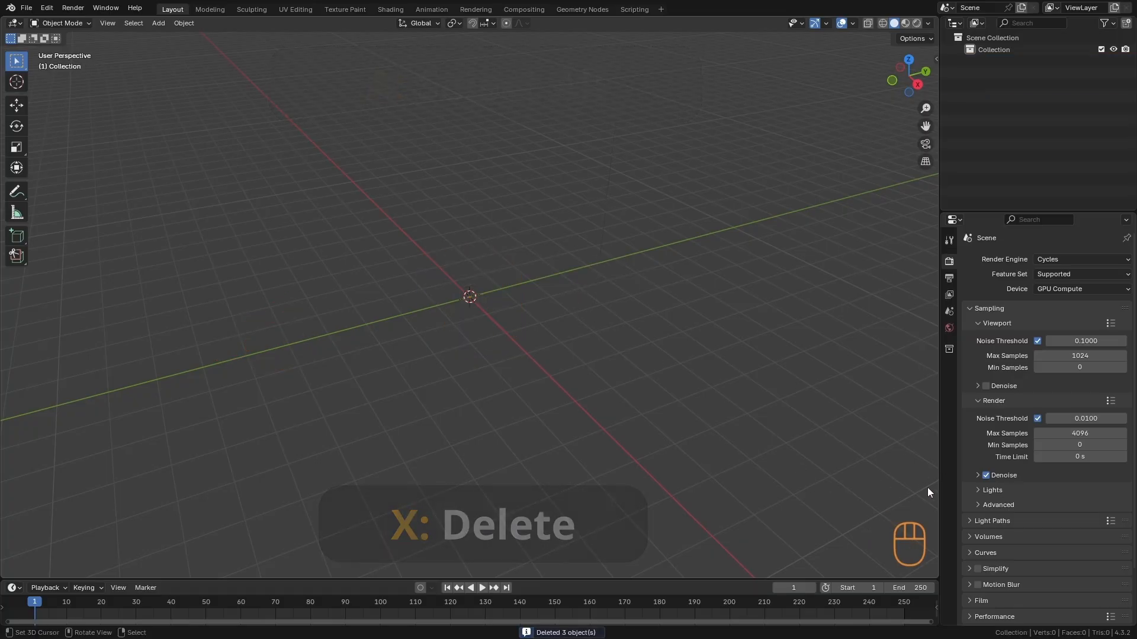
- Add a mesh circle at the world origin
left_click_drag(876, 490, 912, 523, "alt")
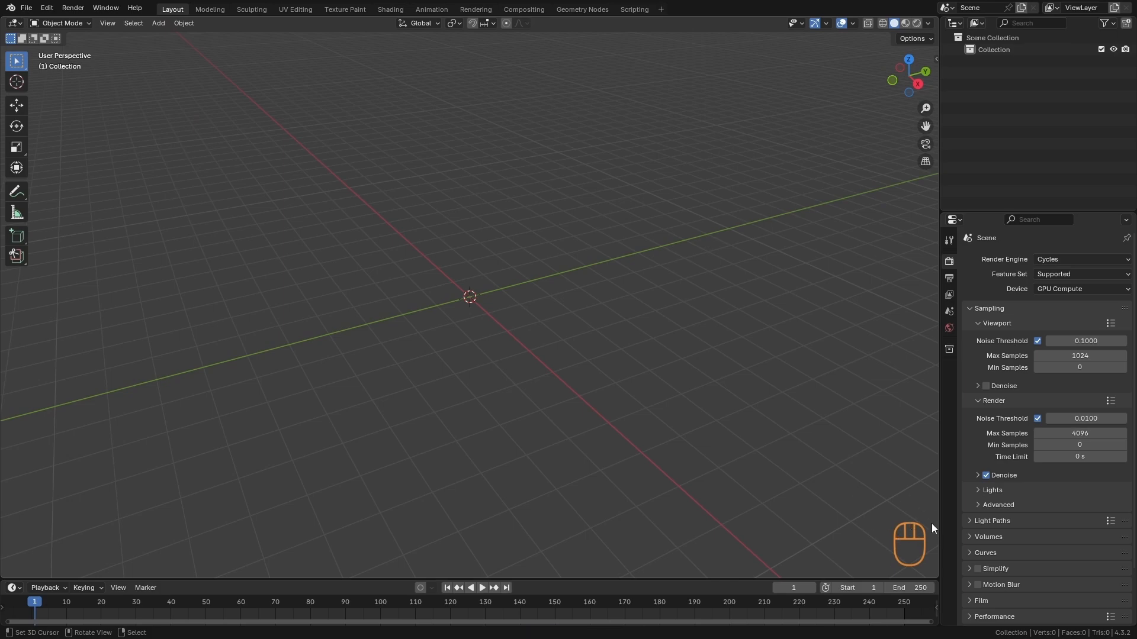
left_click_drag(591, 336, 588, 388, "alt")
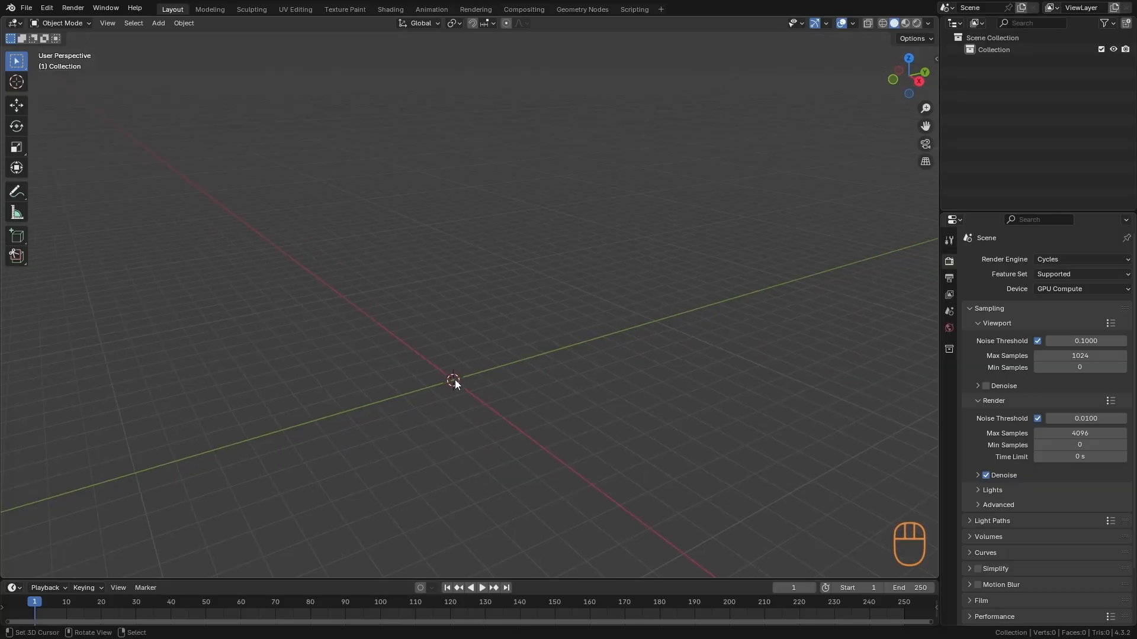
key("shift")
key("shift+a")
mouse_move(453, 379)
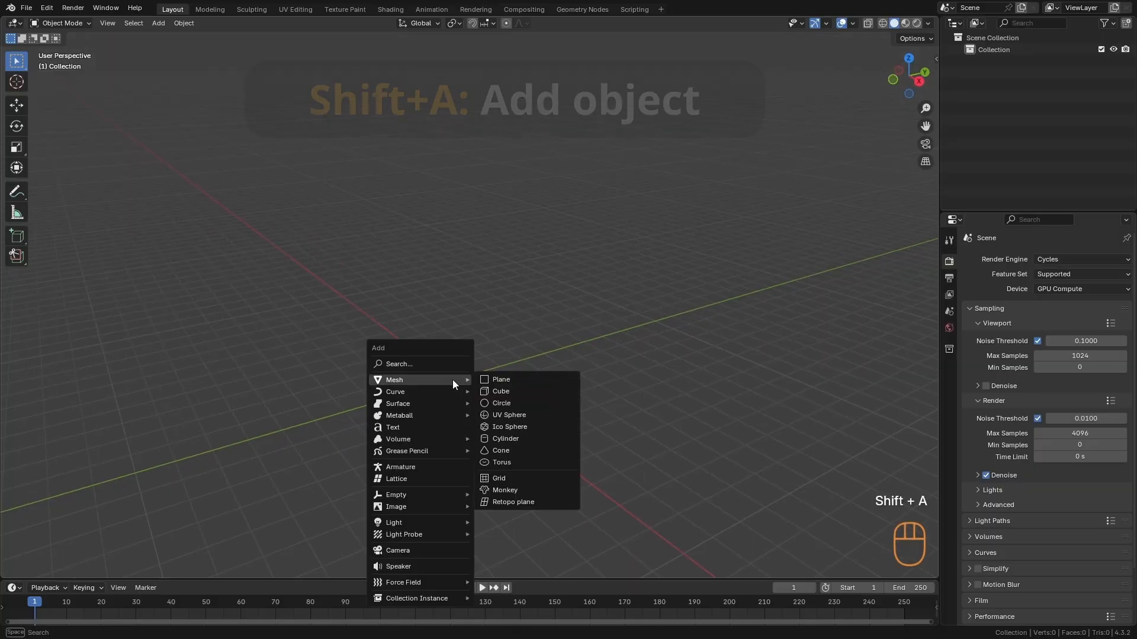
left_click(507, 407)
middle_click_drag(470, 481, 555, 444, "ctrl+alt")
middle_click_drag(555, 444, 576, 384, "ctrl+alt")
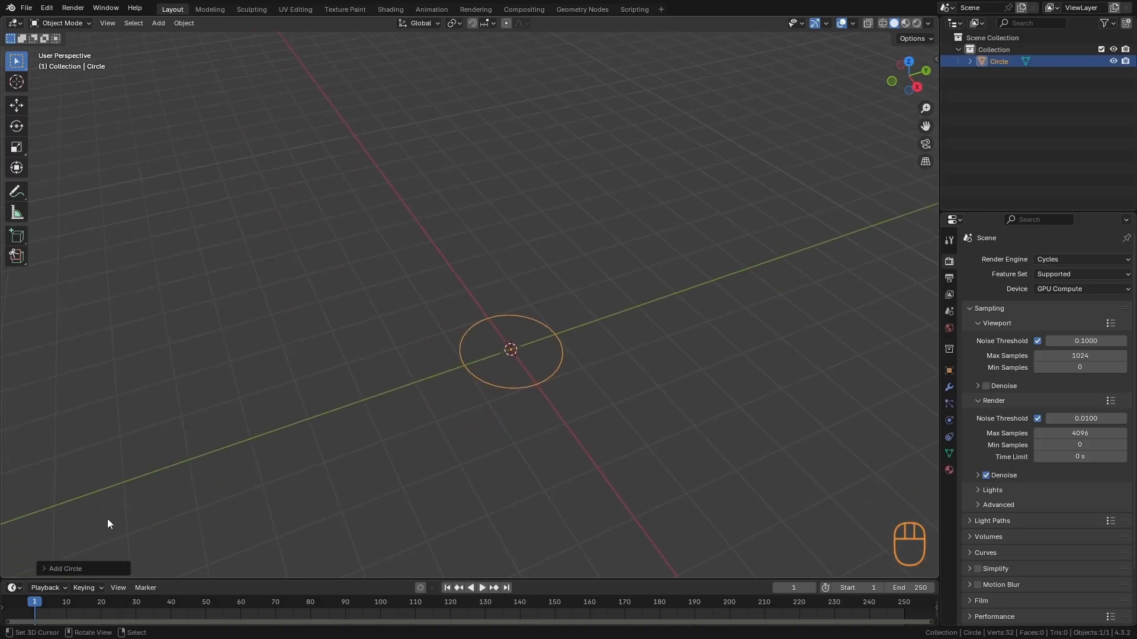
- Set the new circle's vertex count to 16
left_click(51, 567)
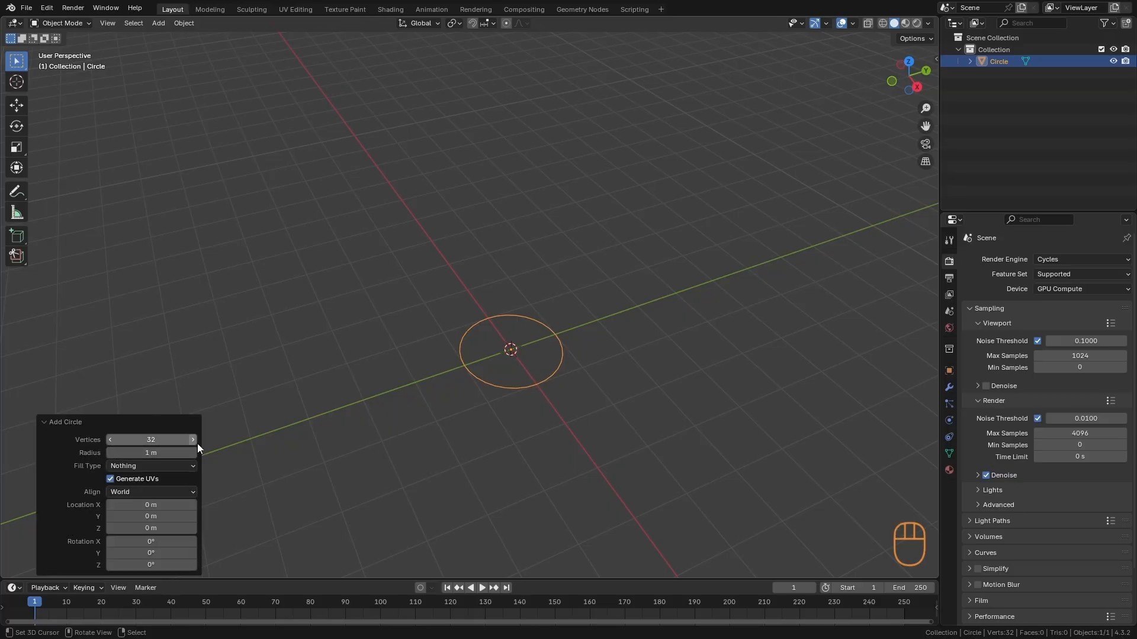
middle_click_drag(496, 465, 638, 430, "ctrl+alt")
middle_click_drag(638, 429, 594, 385, "alt+shift")
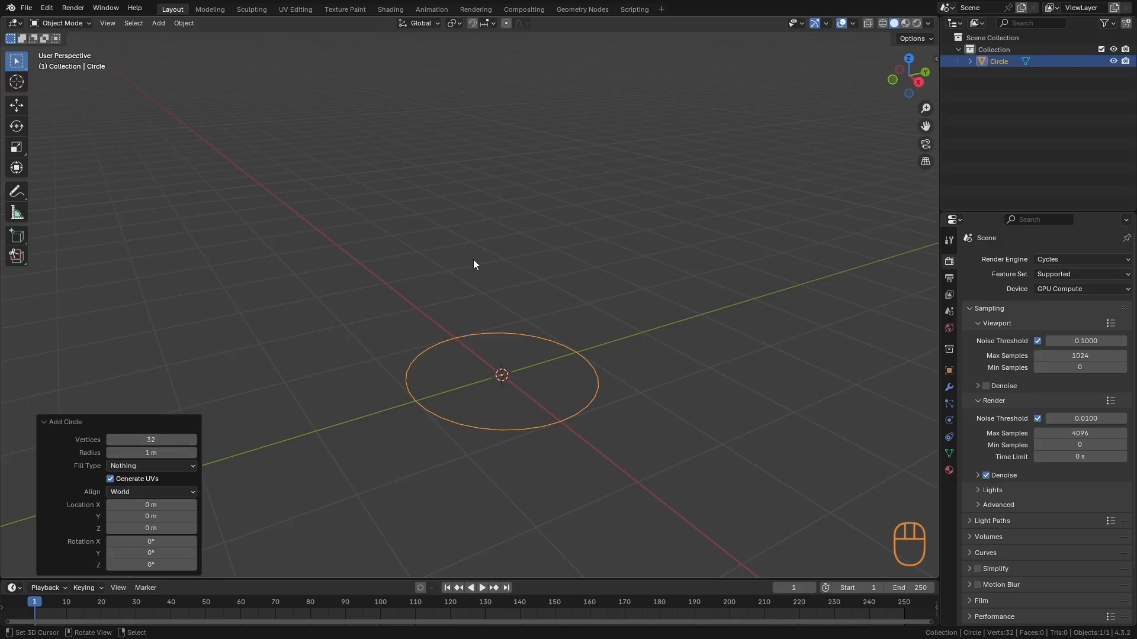
left_click(150, 441)
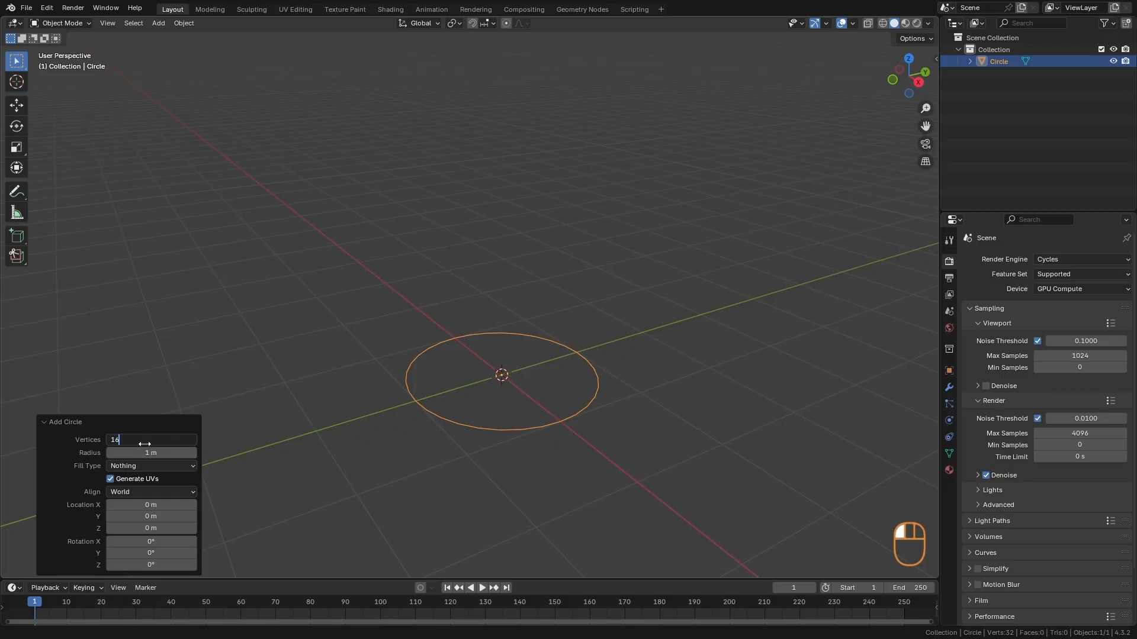
key("Return")
- In Edit Mode, extrude the circle upward along the Z axis by about 8.37 m to form the stem
left_click_drag(524, 495, 513, 447, "alt")
left_click_drag(579, 383, 530, 464, "ctrl+alt")
key("Tab")
left_click_drag(571, 413, 549, 464, "alt+shift")
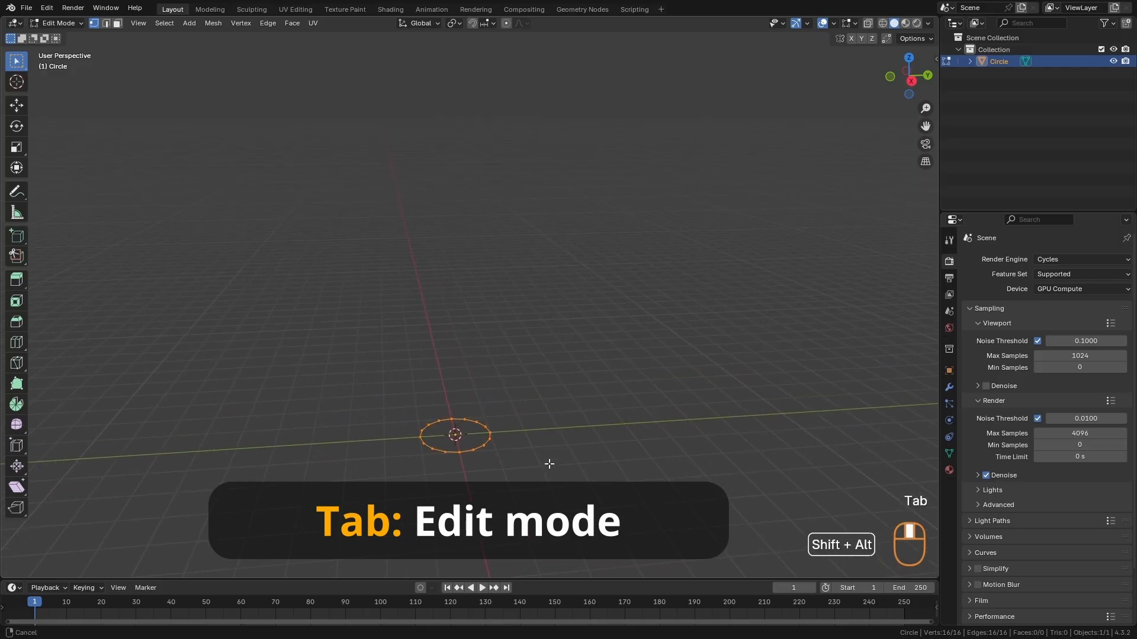
key("e")
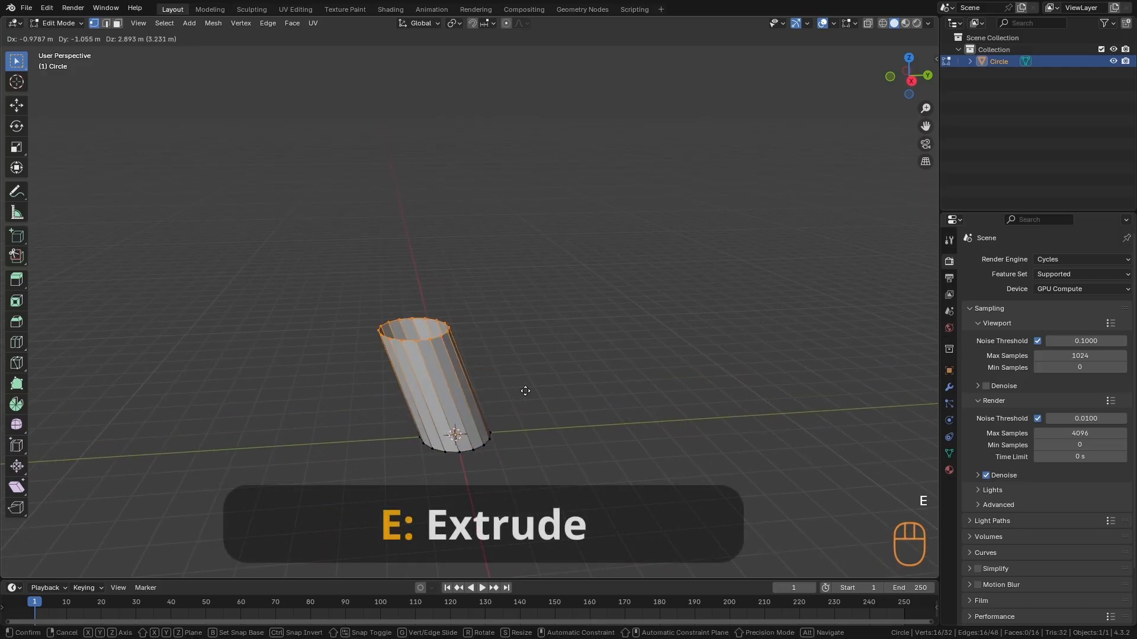
key("z")
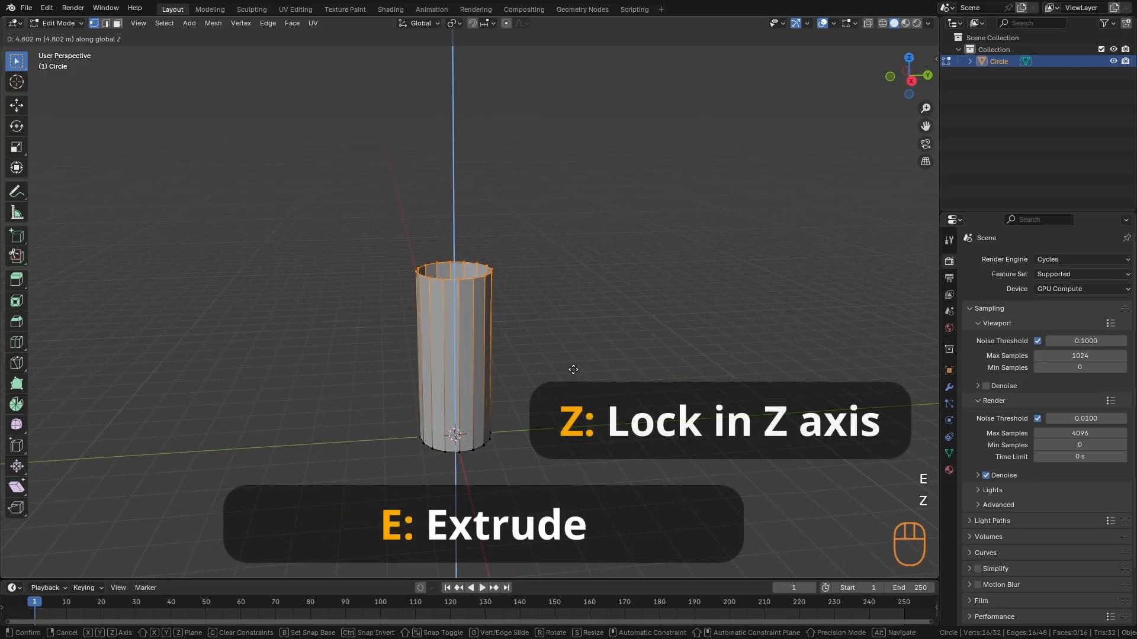
left_click(551, 238)
left_click_drag(552, 237, 515, 173, "alt")
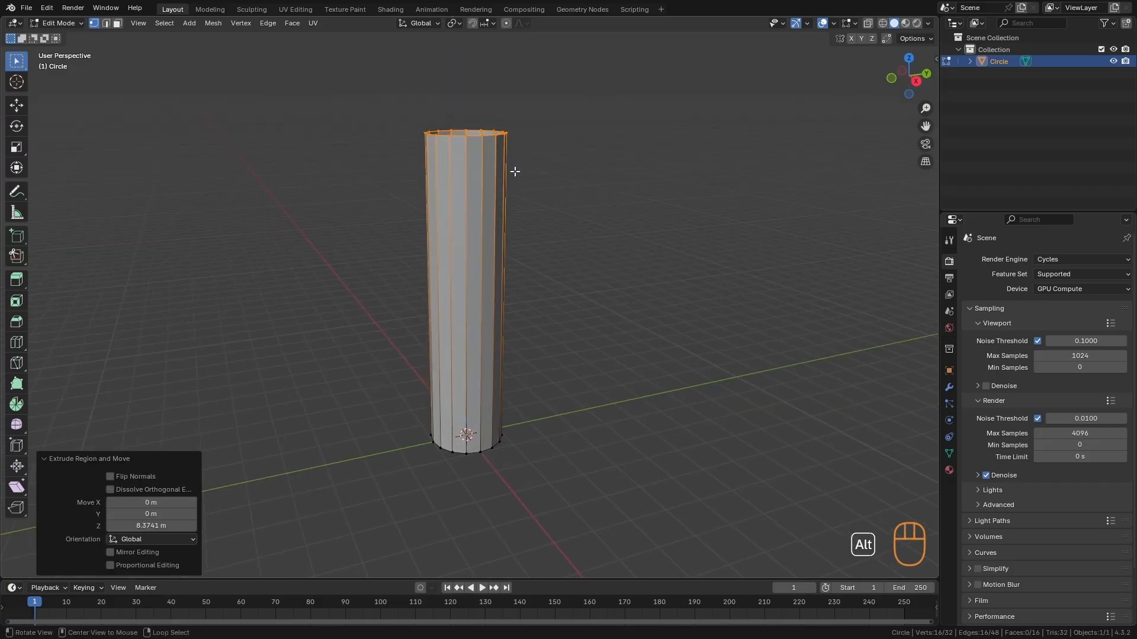
- Scale down the stem's upper ring so the tube tapers upward, and clear the selection
key("s")
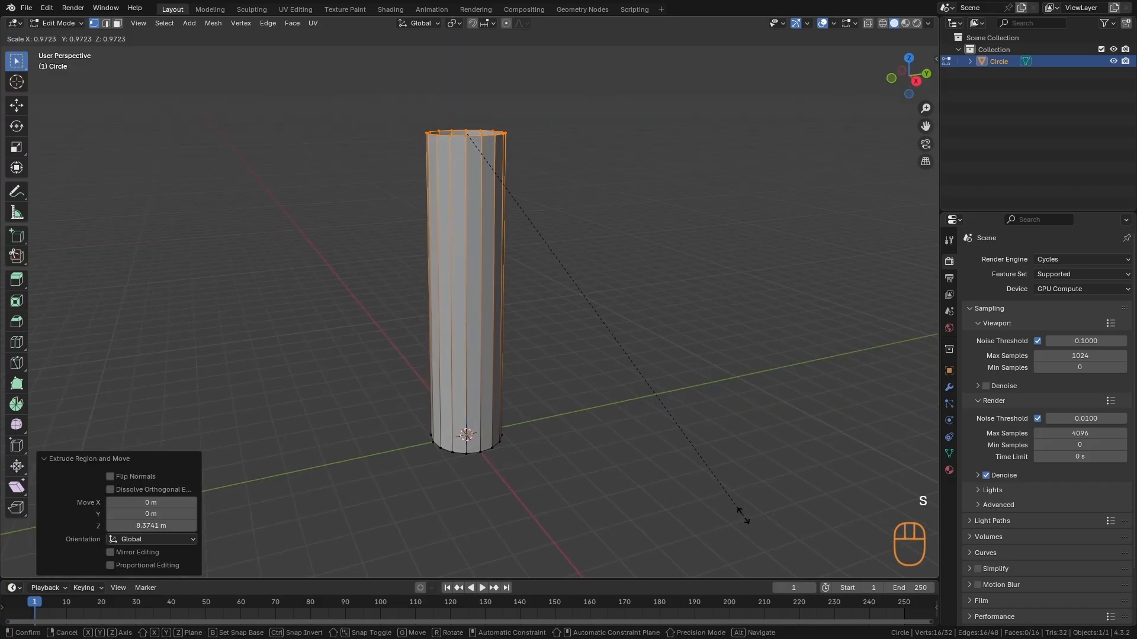
left_click(577, 263)
left_click_drag(581, 272, 592, 472, "alt")
key("alt+a")
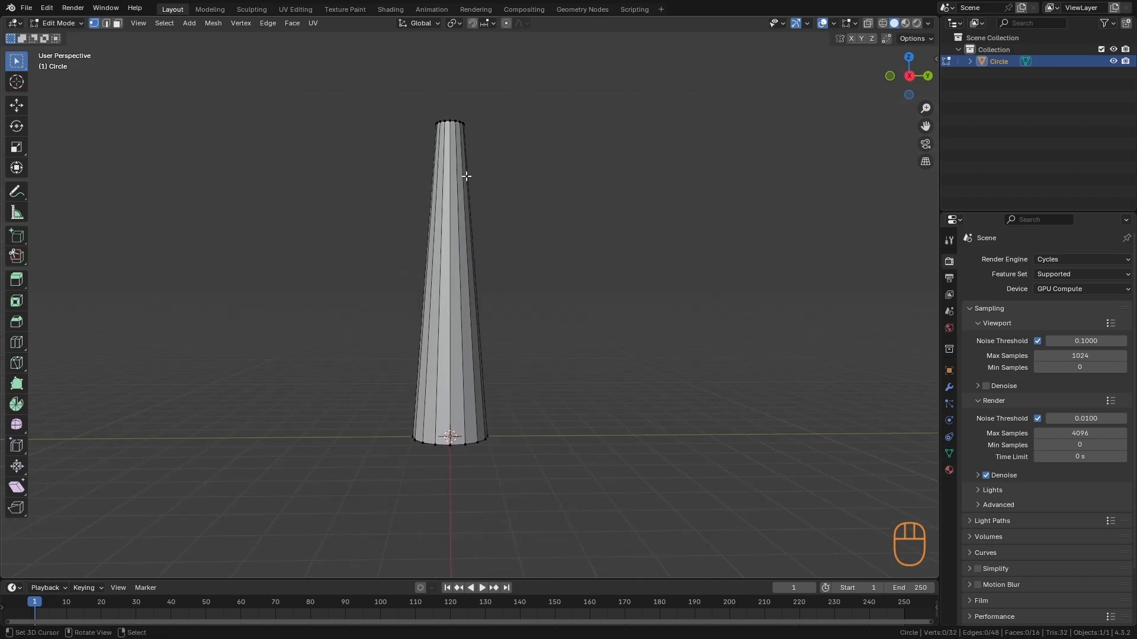
- Add one loop cut around the stem and slide it down near the base, at a factor of about 0.85
key("ctrl+r")
left_click(449, 227)
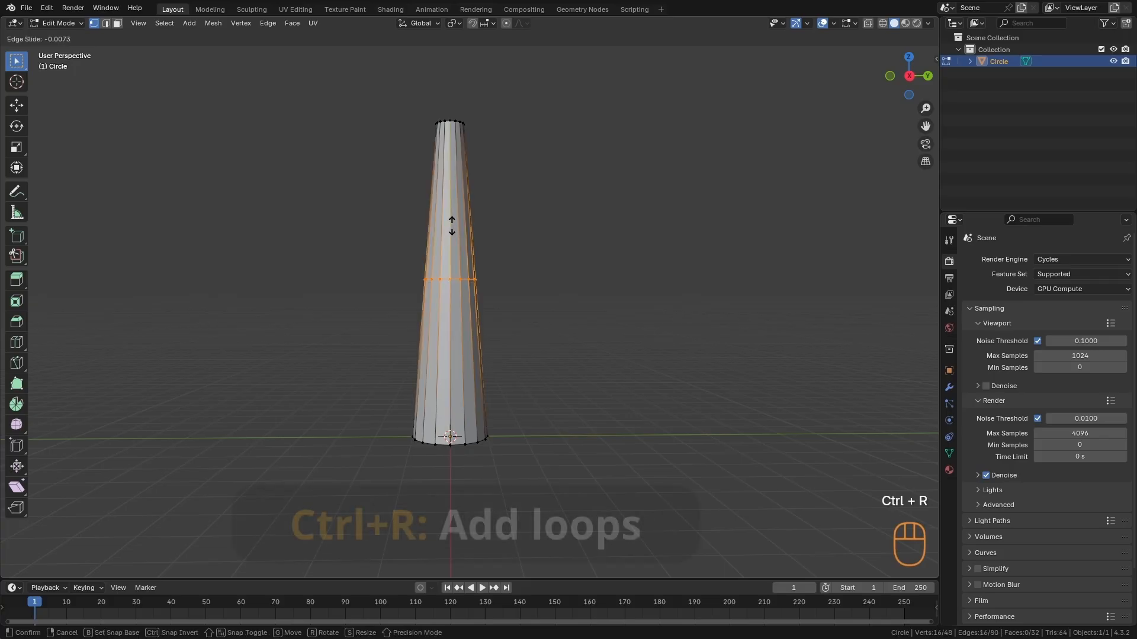
left_click(435, 363)
- Select the stem's lowest edge loop and scale it down to narrow the underside, then clear the selection
middle_click_drag(451, 465, 474, 398, "alt+shift")
scroll(470, 416, "up", 3)
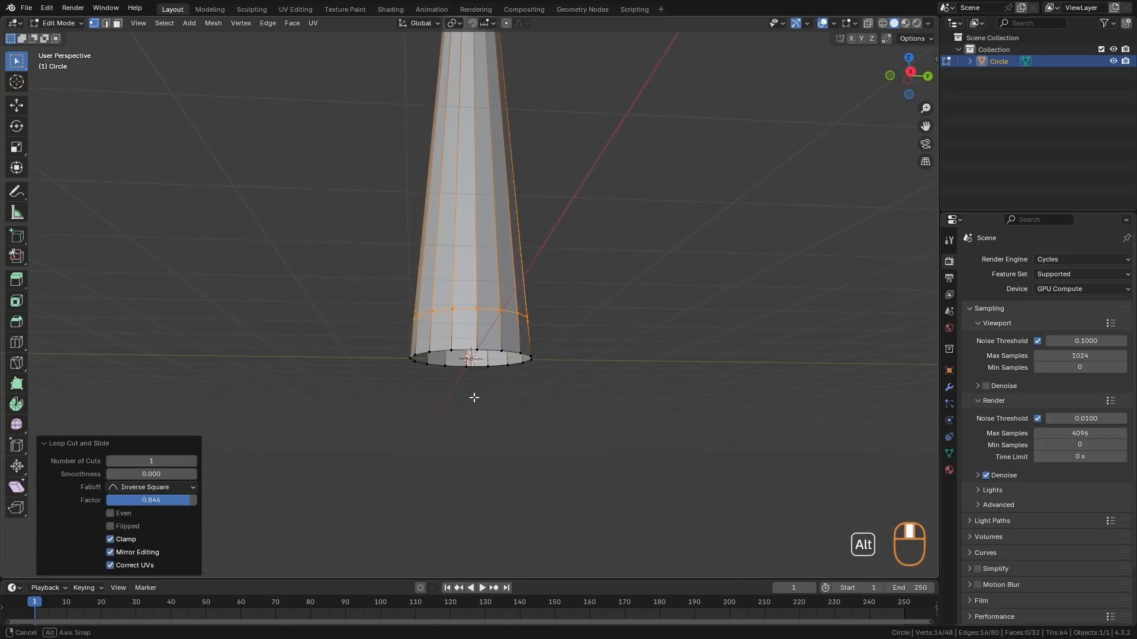
left_click(480, 384, "alt")
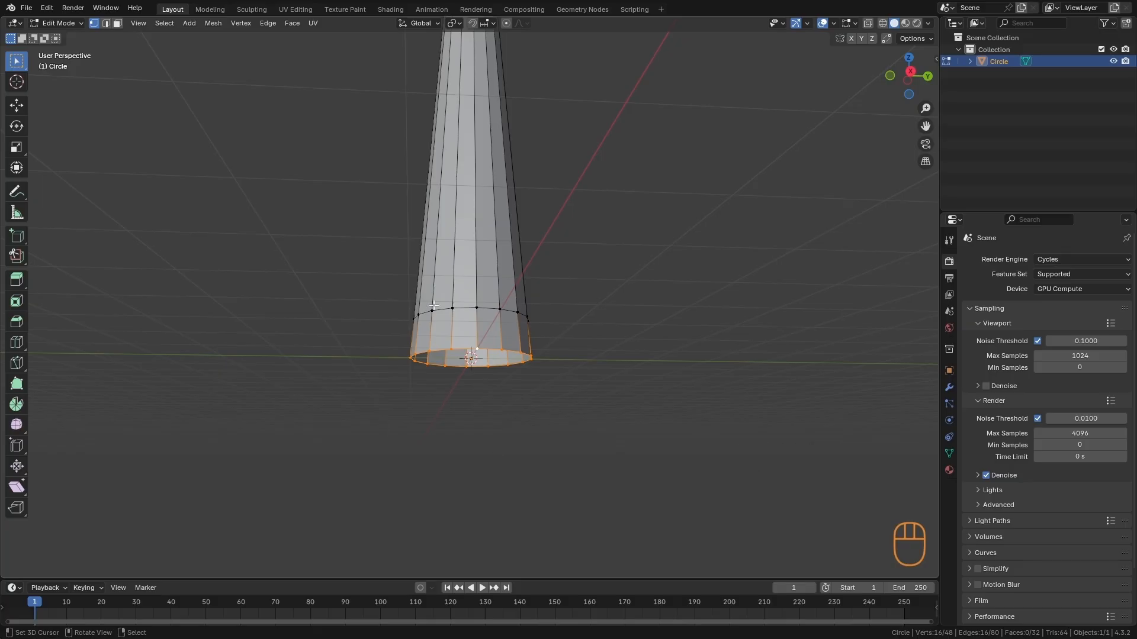
key("s")
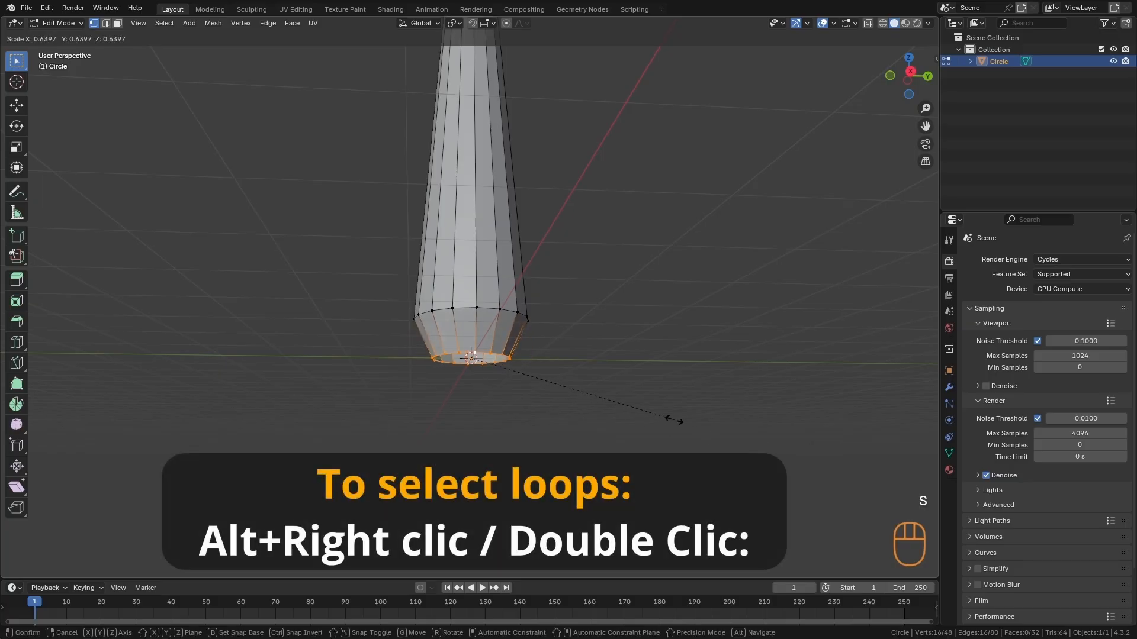
left_click(596, 396)
key("a")
- Add a centred loop cut in the stem's narrowed base section and scale it up by about 1.14
middle_click_drag(516, 308, 472, 303, "alt")
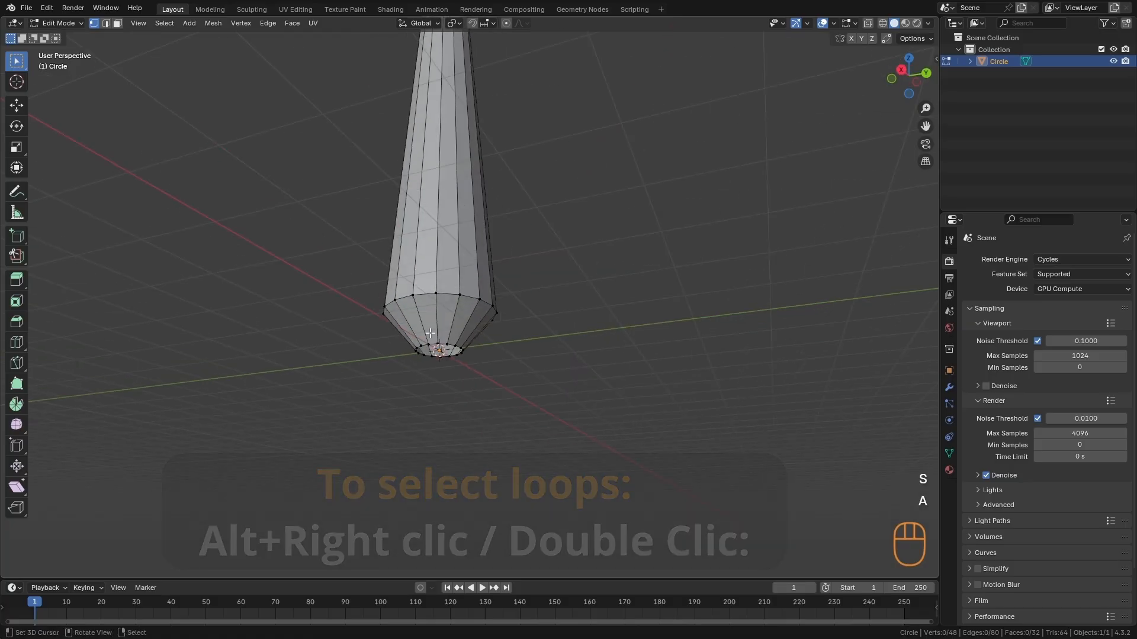
key("ctrl+r")
left_click(440, 323)
key("Escape")
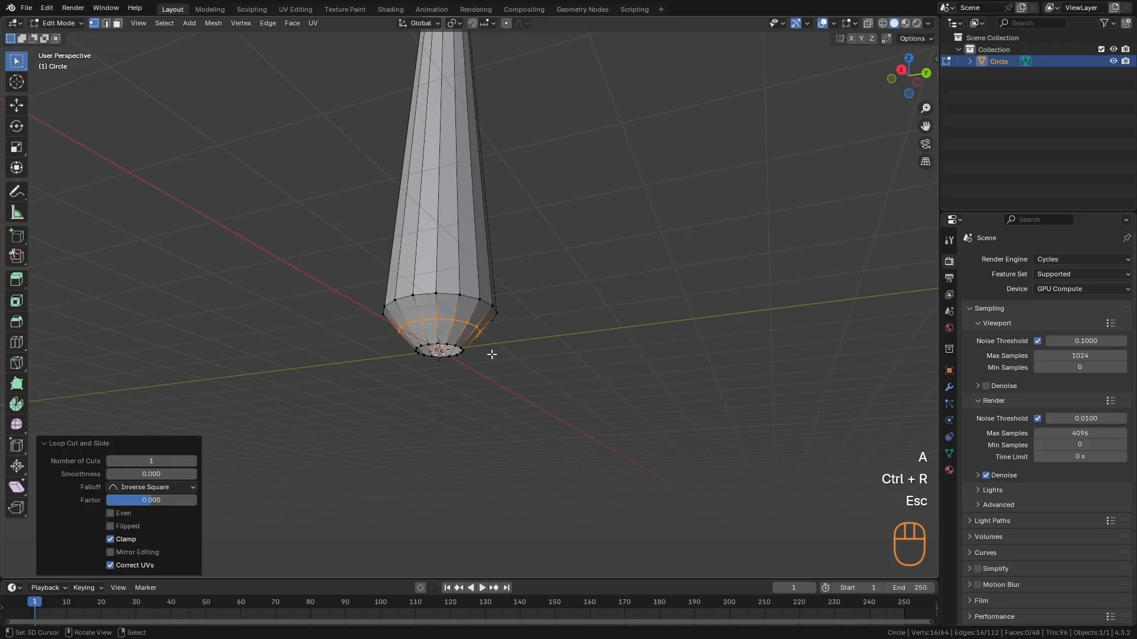
key("s")
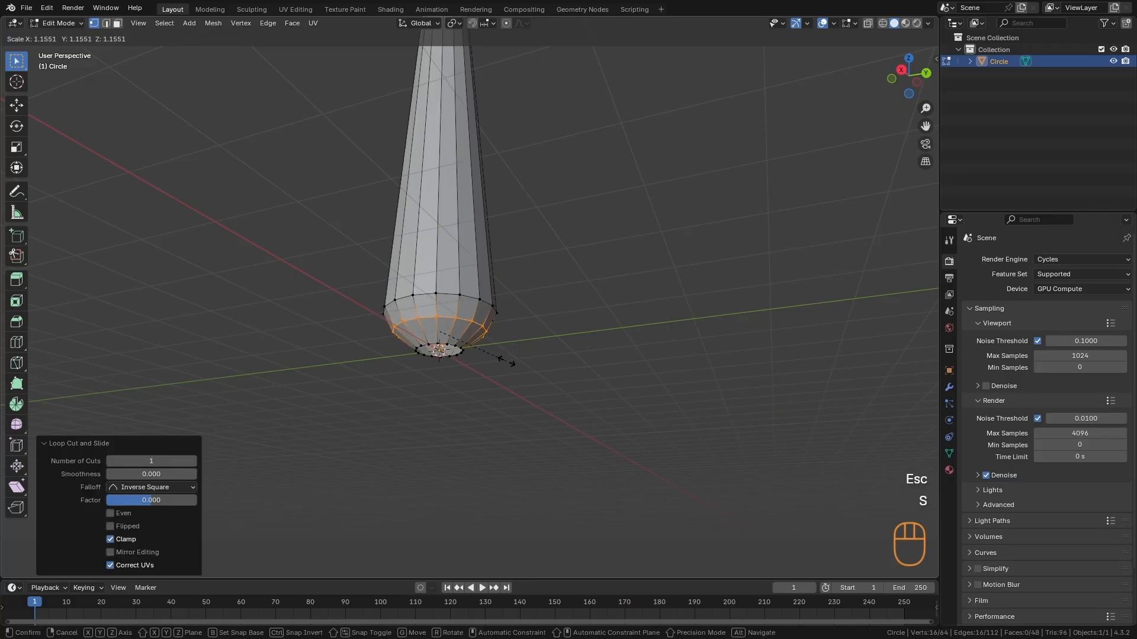
left_click(506, 361)
- Round out the stem base by scaling its middle loop up about 1.2 and the loop above it about 1.08
right_click_drag(507, 362, 562, 392, "alt")
key("s")
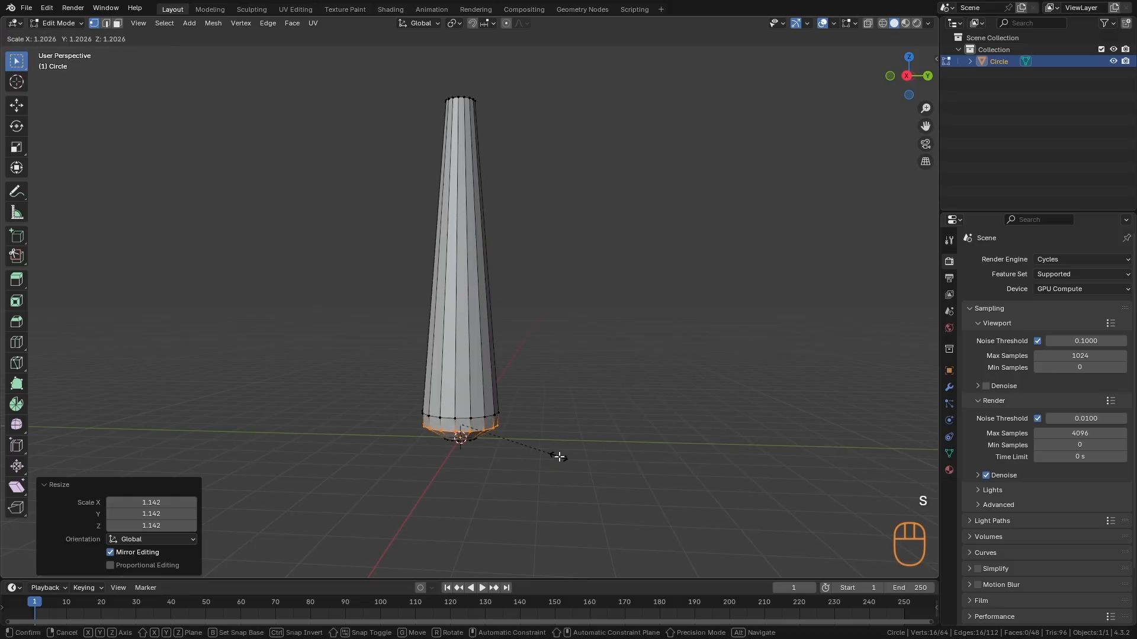
left_click(558, 457)
left_click(459, 417, "alt")
key("s")
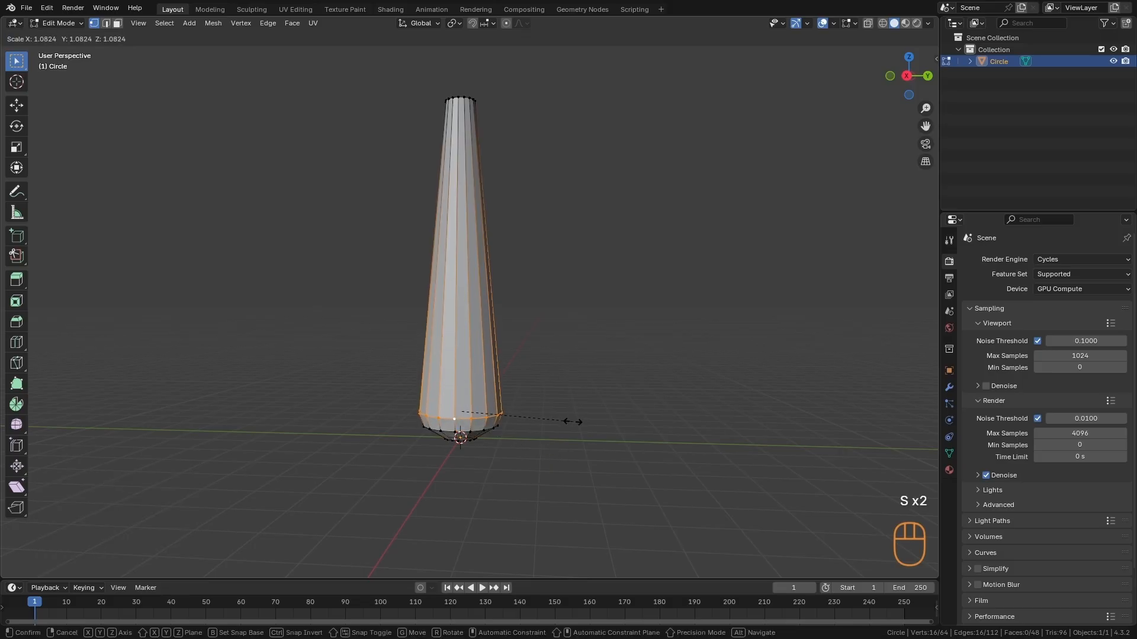
left_click(572, 421)
key("a")
- Add a loop cut slightly below the stem's mid-height, at factor 0.257, and scale it down to about 0.74
key("ctrl+r")
left_click(461, 266)
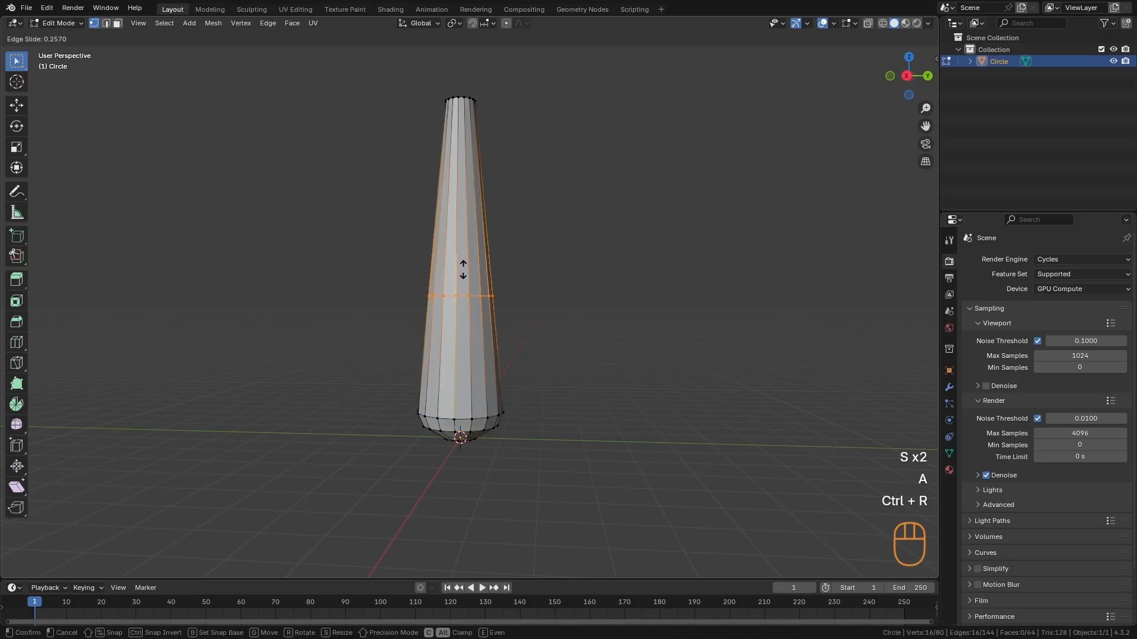
left_click(463, 269)
key("s")
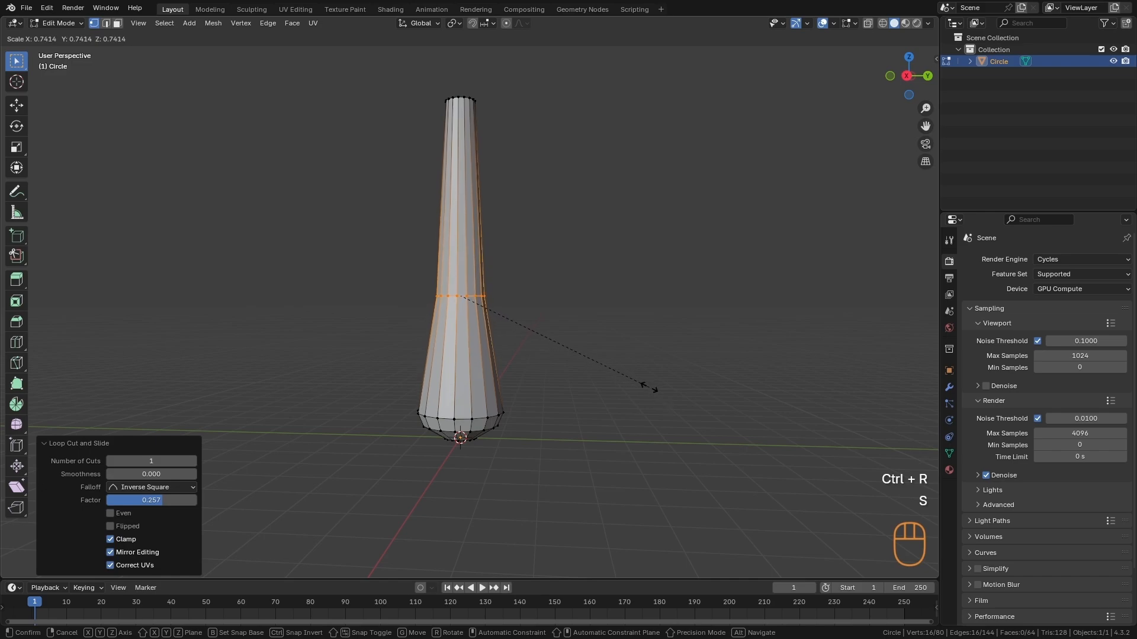
left_click(649, 388)
- Add a Subdivision Surface modifier to the stem and set its viewport level to 2
key("Tab")
middle_click_drag(627, 360, 543, 355, "alt")
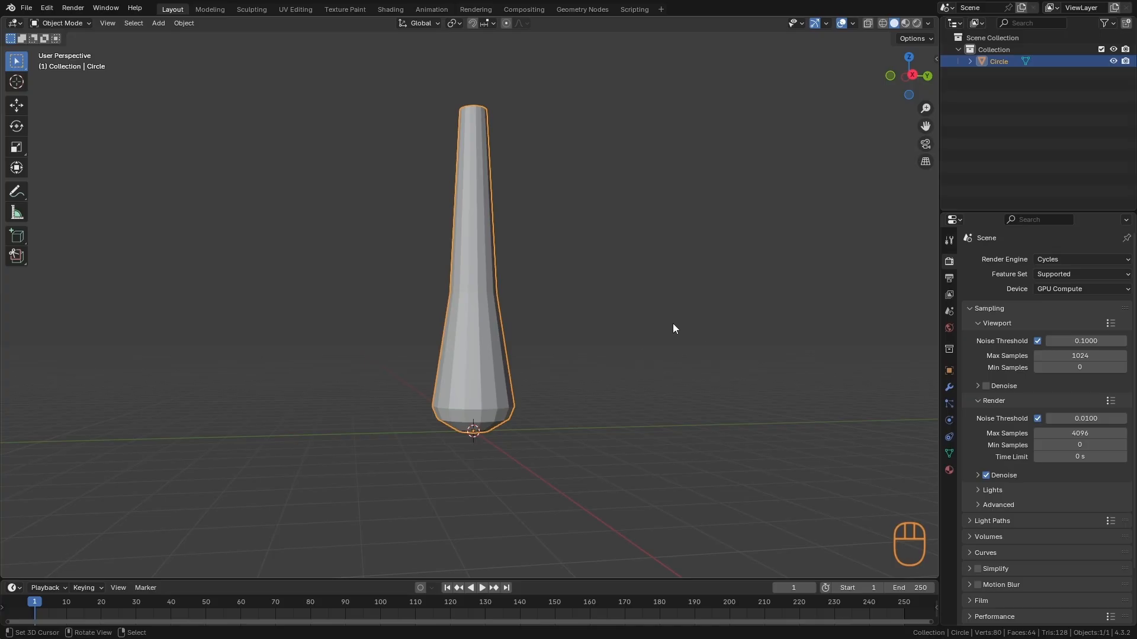
left_click(949, 387)
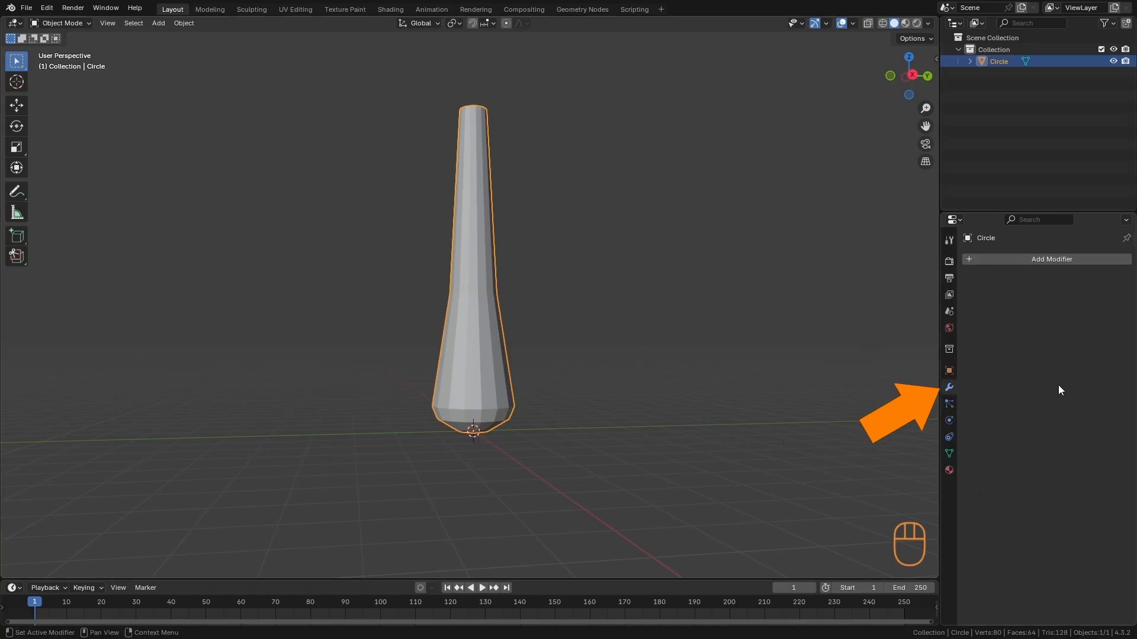
key("shift+a")
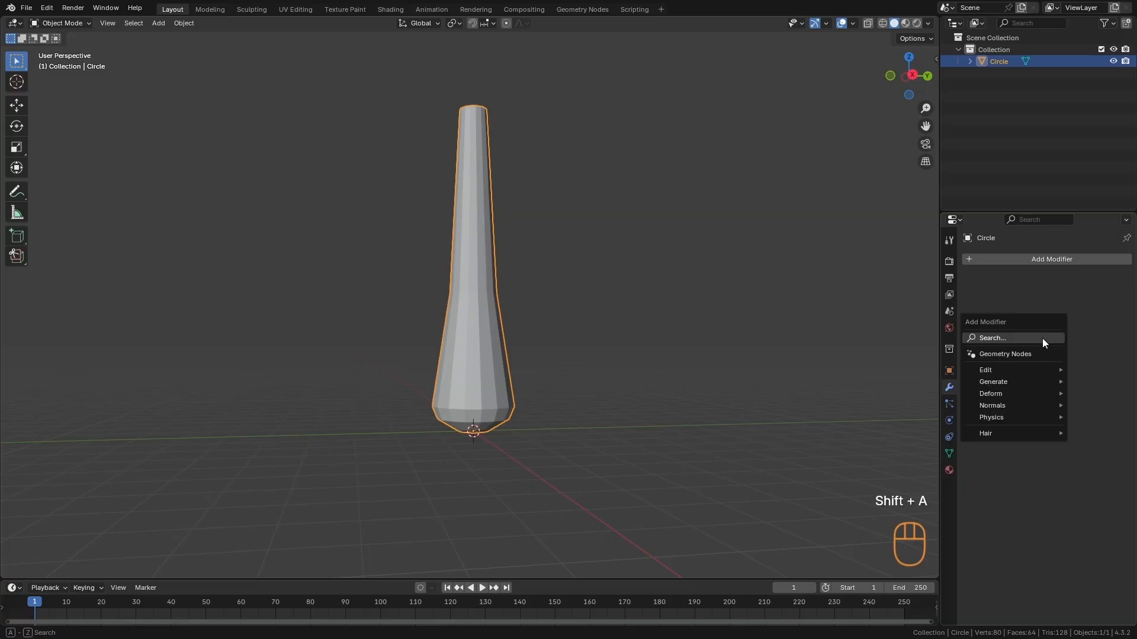
left_click(1043, 339)
type("sub")
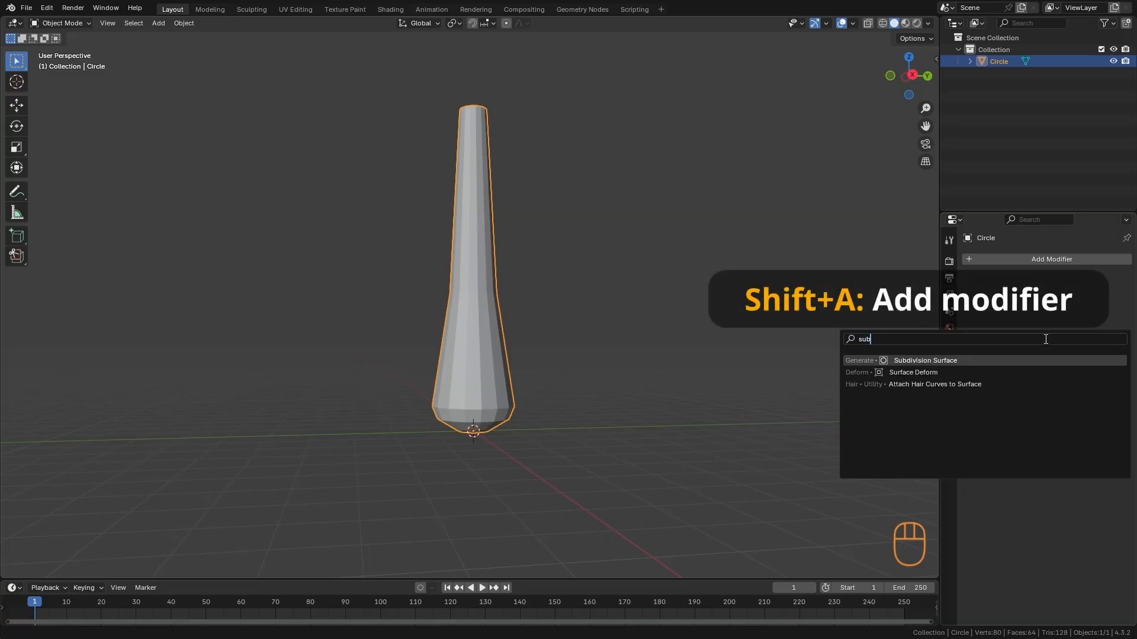
key("Return")
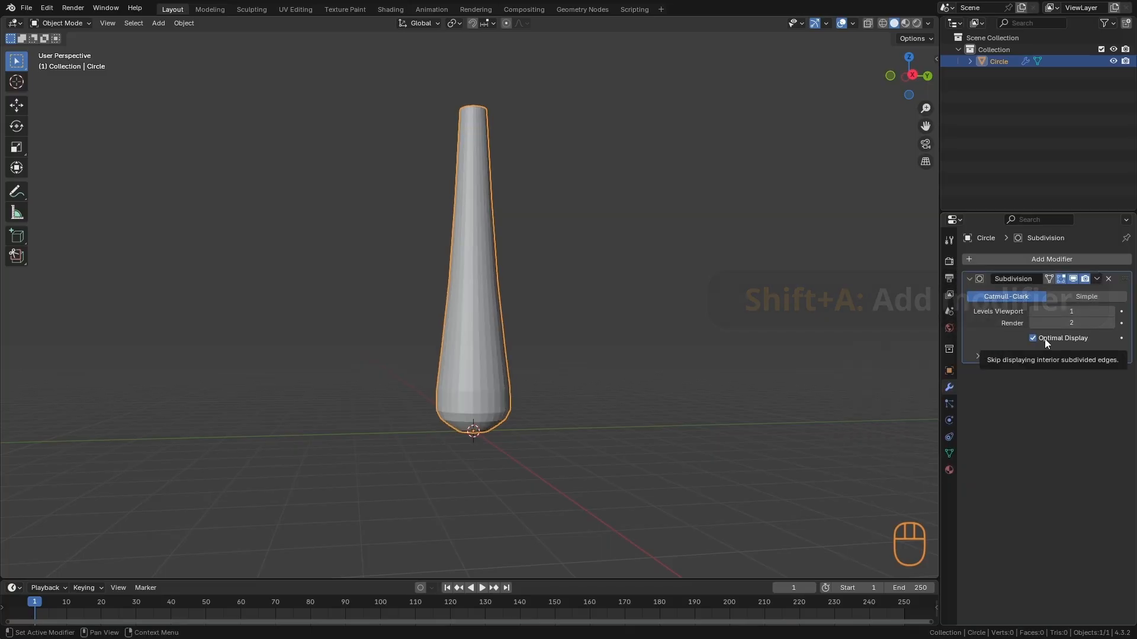
left_click(1111, 311)
- Scale the middle edge loop of the stem's base up by about 1.134 and move it down along Z
mouse_move(526, 423)
middle_mouse_down("ctrl+alt")
mouse_move(523, 378)
mouse_move(559, 383)
mouse_move(533, 385)
mouse_move(526, 405)
middle_mouse_up("ctrl+alt")
middle_click_drag(457, 474, 528, 389, "ctrl+alt")
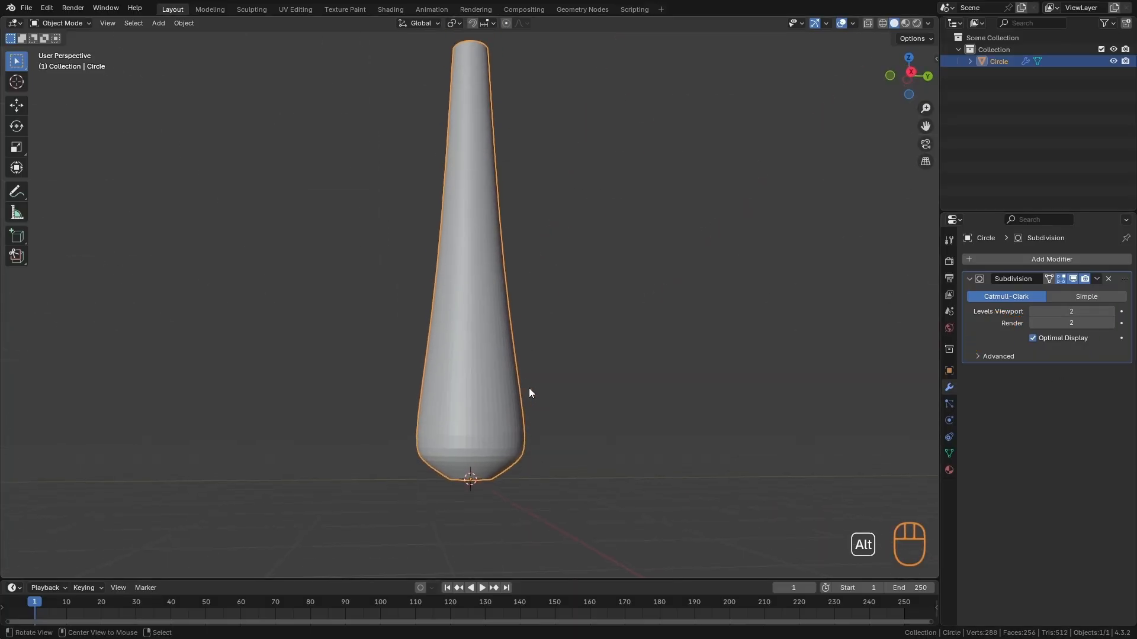
middle_click_drag(457, 538, 485, 455, "alt")
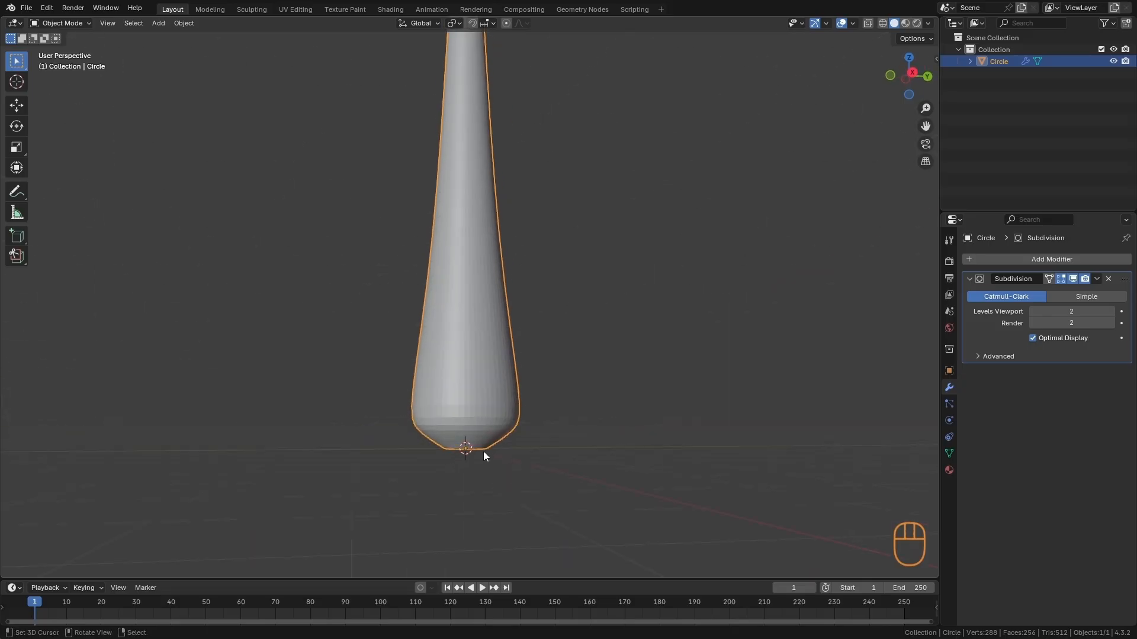
key("Tab")
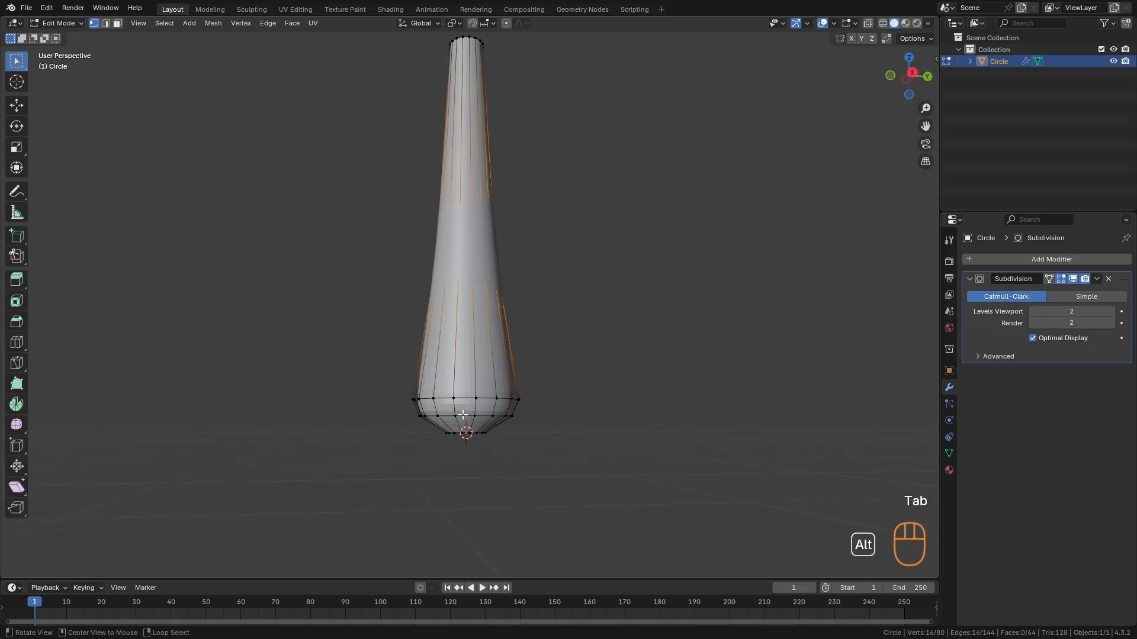
left_click(462, 414, "alt")
key("s")
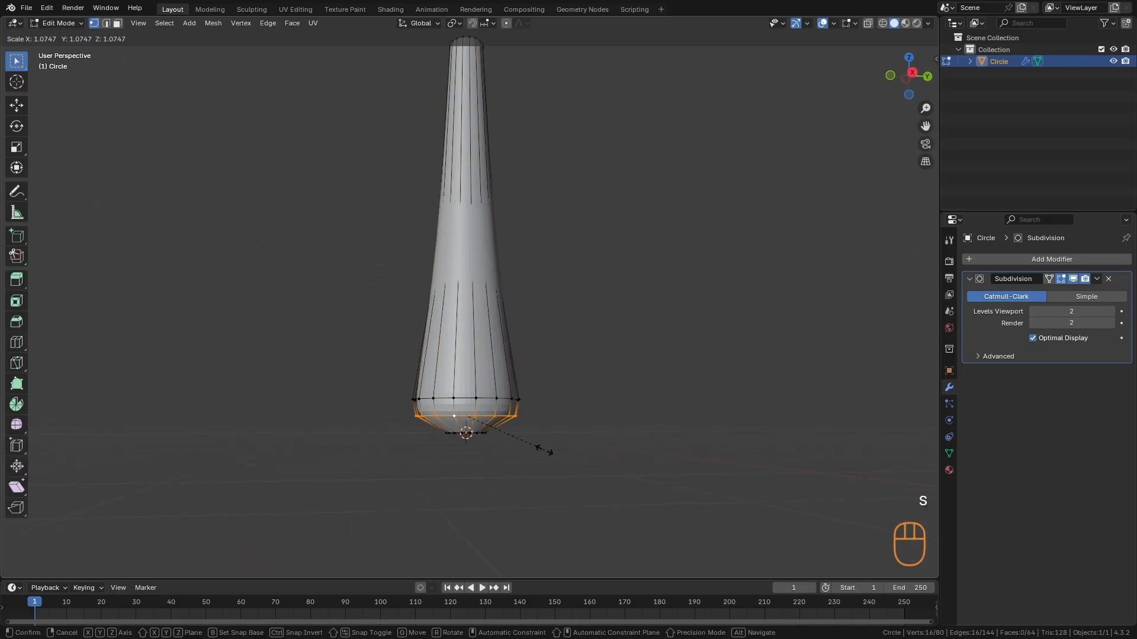
left_click(551, 454)
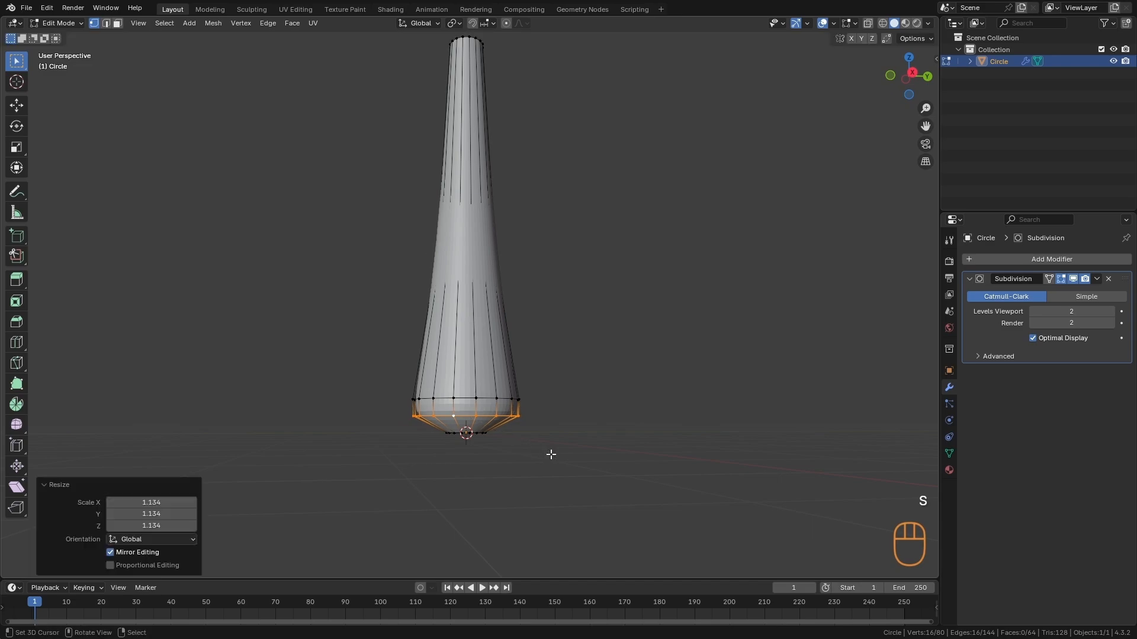
left_click(20, 107)
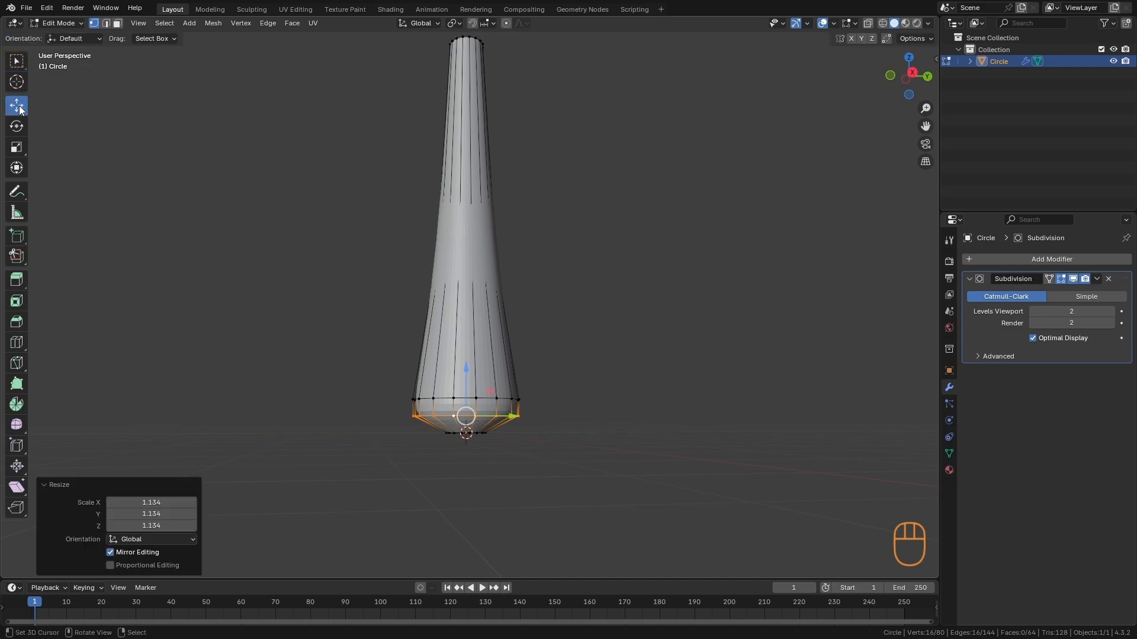
left_click_drag(465, 370, 471, 429)
- Raise the edge loop at the stem base's widest point about 0.22 m along Z and scale it up by 1.14
left_click(469, 427, "alt")
left_click_drag(449, 370, 446, 353)
key("s")
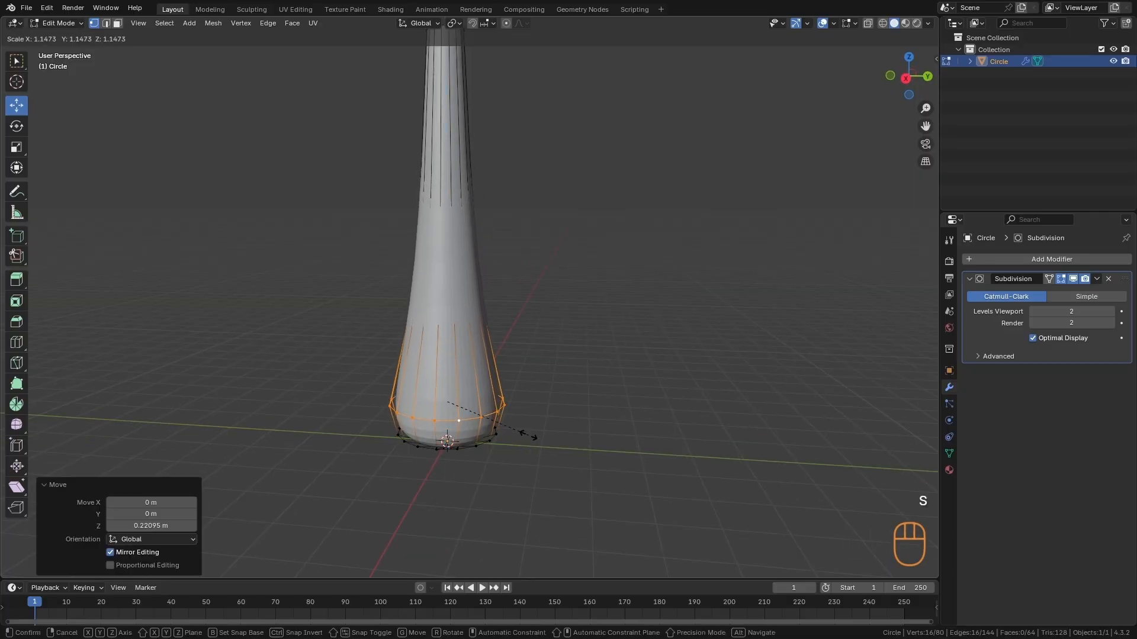
left_click(534, 438)
- Turn on the Subdivision modifier's on-cage display and adjust the edge loop near the stem's mid-height
left_click_drag(534, 437, 470, 316, "alt")
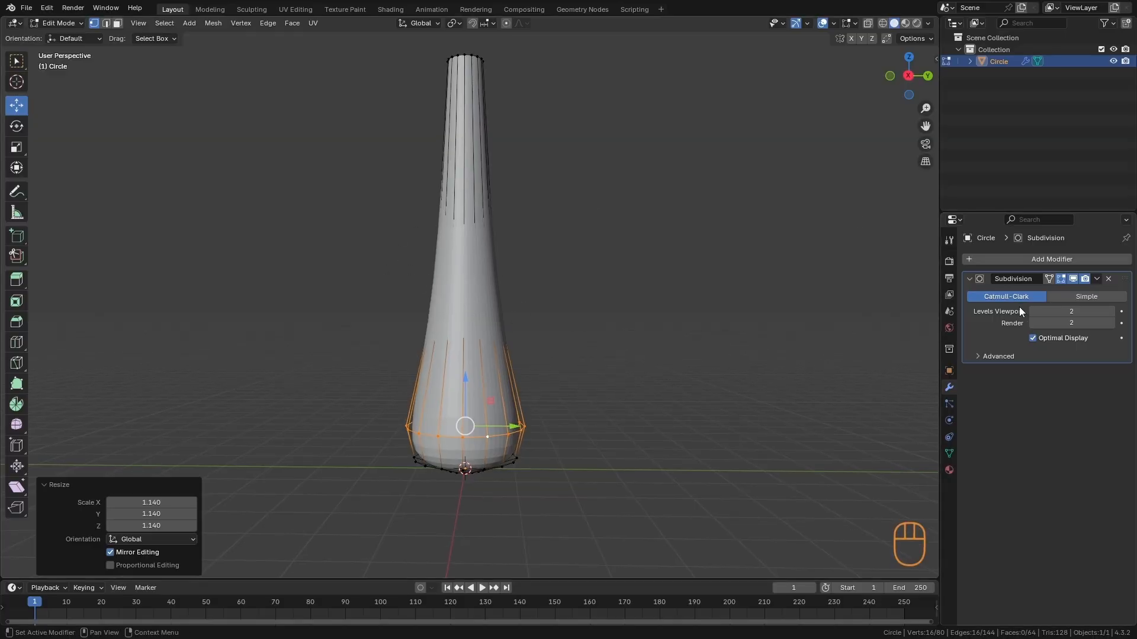
left_click(1049, 278)
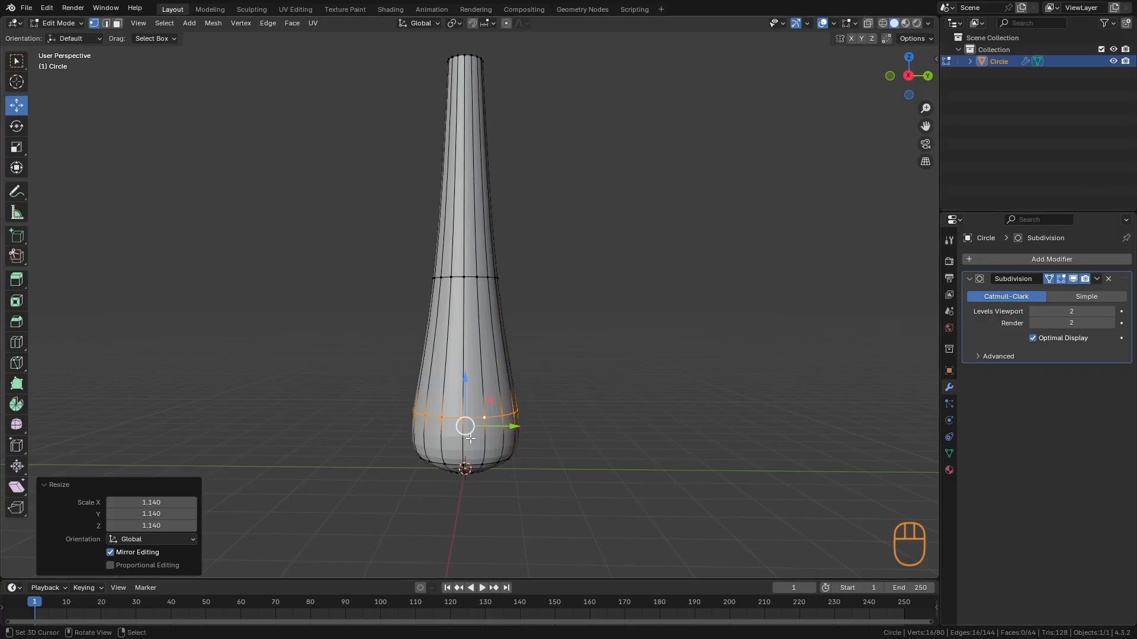
left_click(473, 276, "alt")
key("g")
left_click_drag(465, 268, 464, 270)
key("Tab")
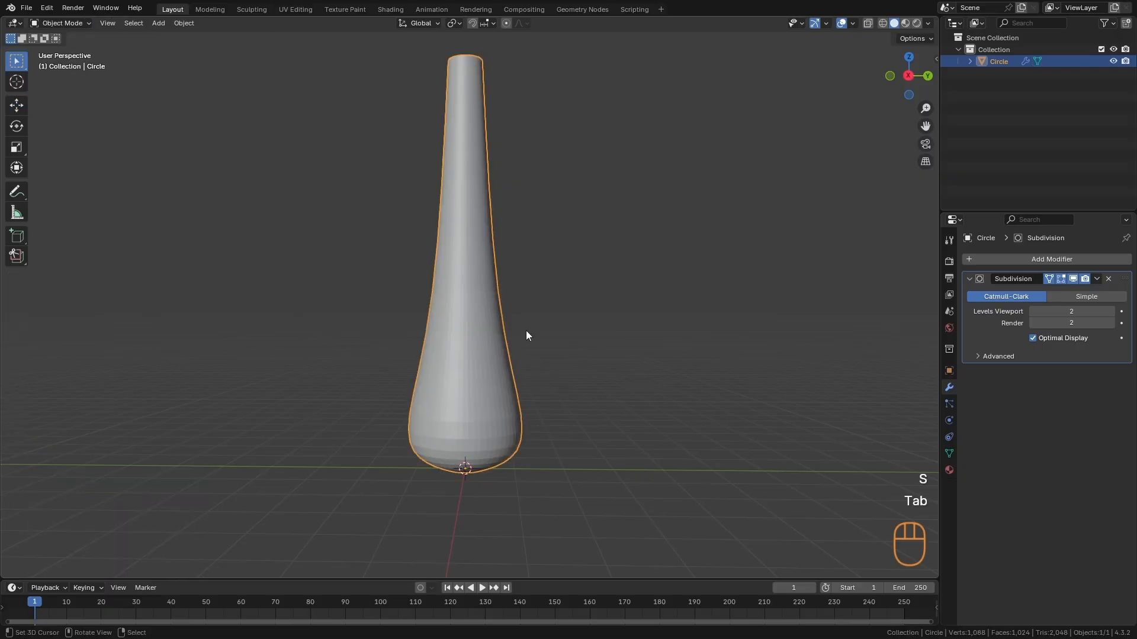
- Extrude the stem's bottom opening loop in place and scale it to about 0.261 to nearly close the underside
left_click_drag(526, 356, 557, 491, "ctrl+alt")
left_click_drag(559, 494, 501, 426, "alt")
key("a")
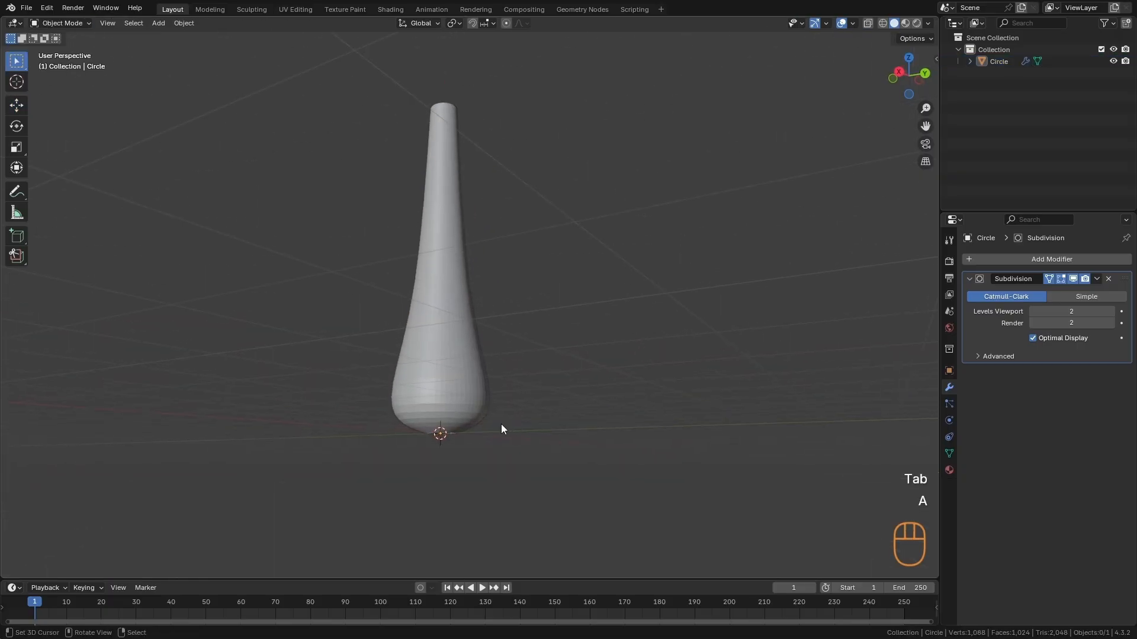
right_click(463, 417)
key("Tab")
left_click_drag(471, 475, 555, 290, "ctrl+alt")
left_click_drag(533, 349, 529, 310, "alt")
key("alt+a")
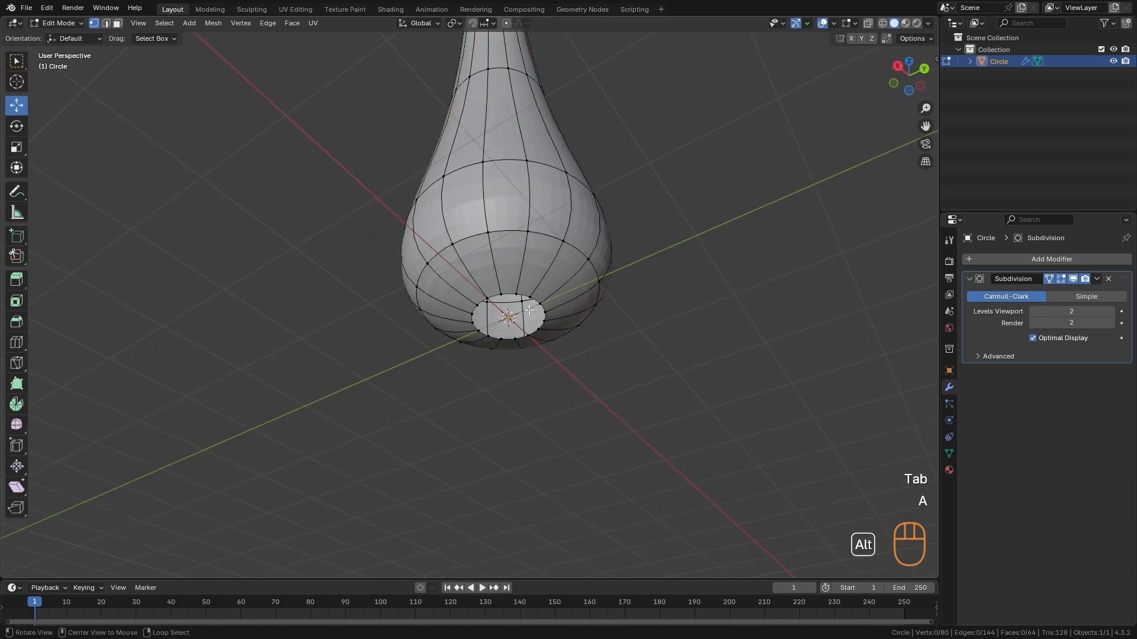
key("e")
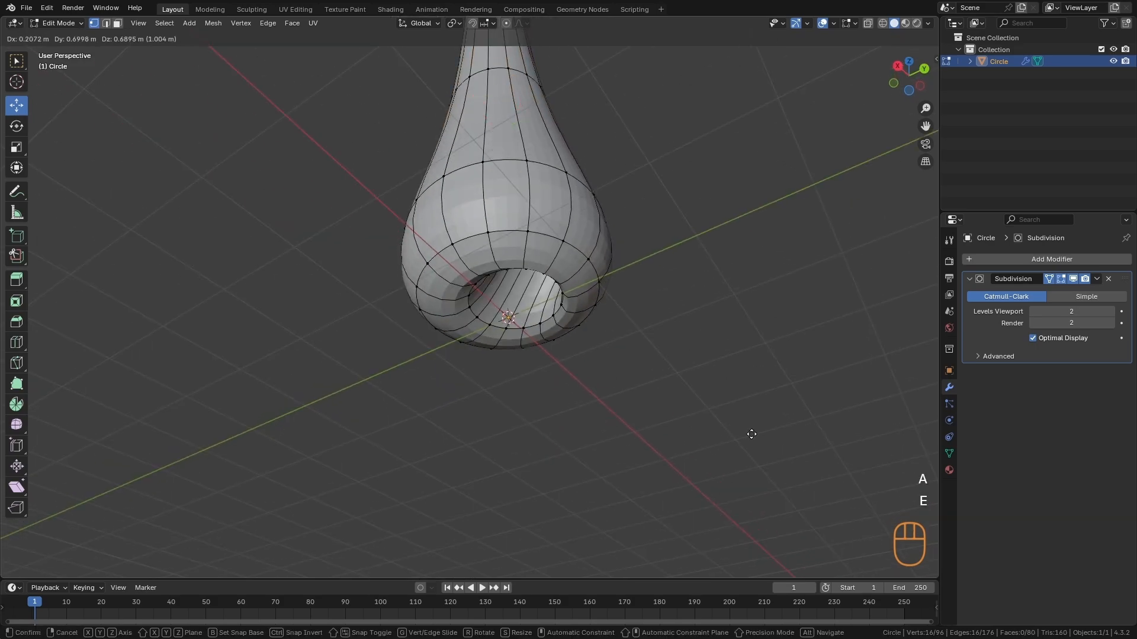
key("Escape")
key("s")
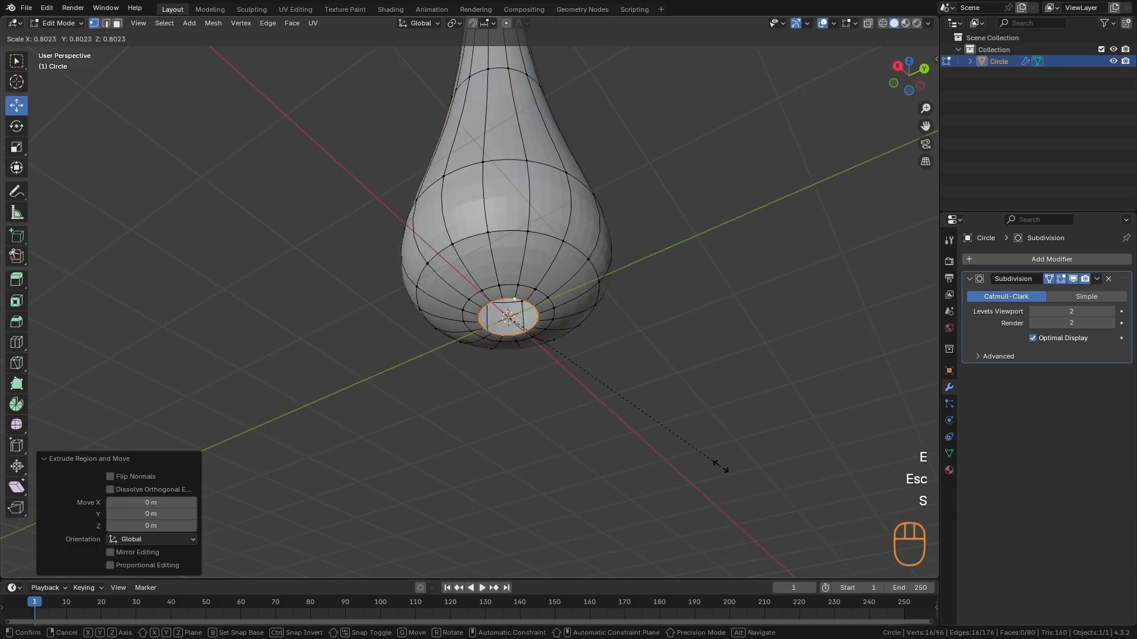
left_click(576, 361)
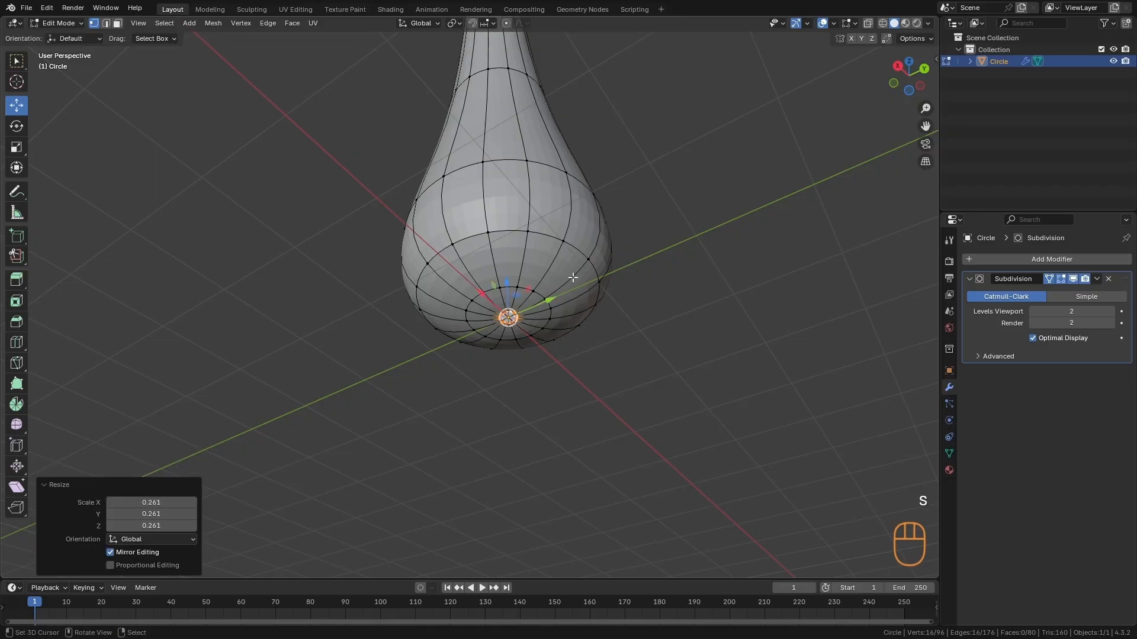
- Select the open edge loop at the top of the stem and duplicate it in place
key("Tab")
middle_click_drag(556, 403, 615, 278, "ctrl+alt")
key("a")
middle_click_drag(592, 400, 453, 410, "alt")
middle_click_drag(462, 465, 582, 427, "alt")
middle_click_drag(540, 393, 508, 354, "alt")
left_click(555, 339)
key("Tab")
key("alt+a")
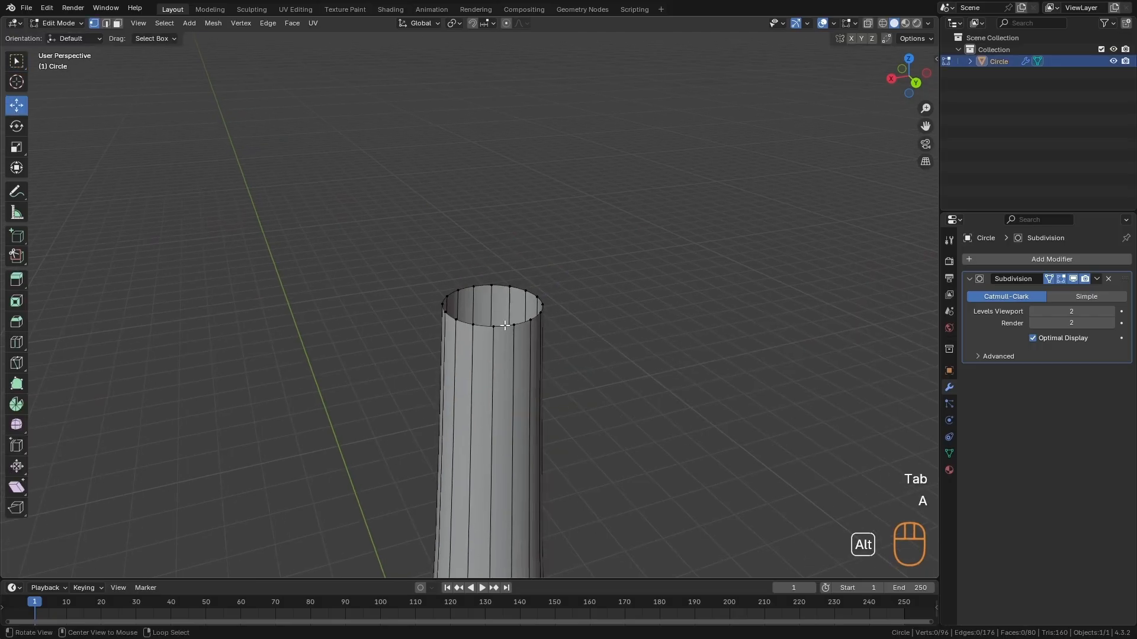
middle_click_drag(567, 375, 528, 330, "ctrl+alt")
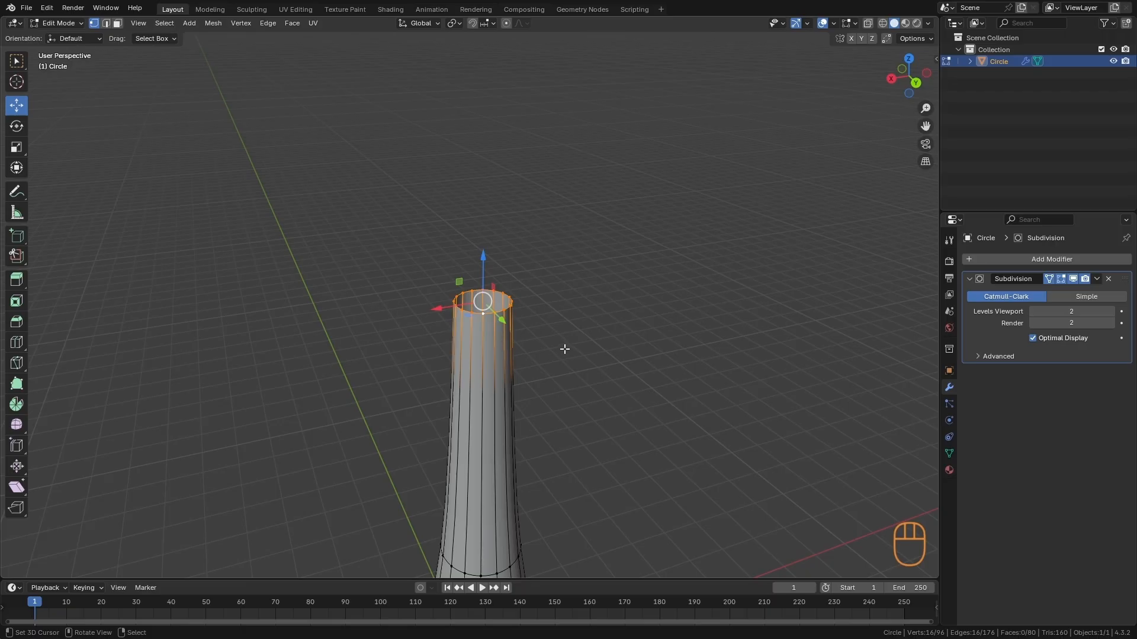
key("shift+d")
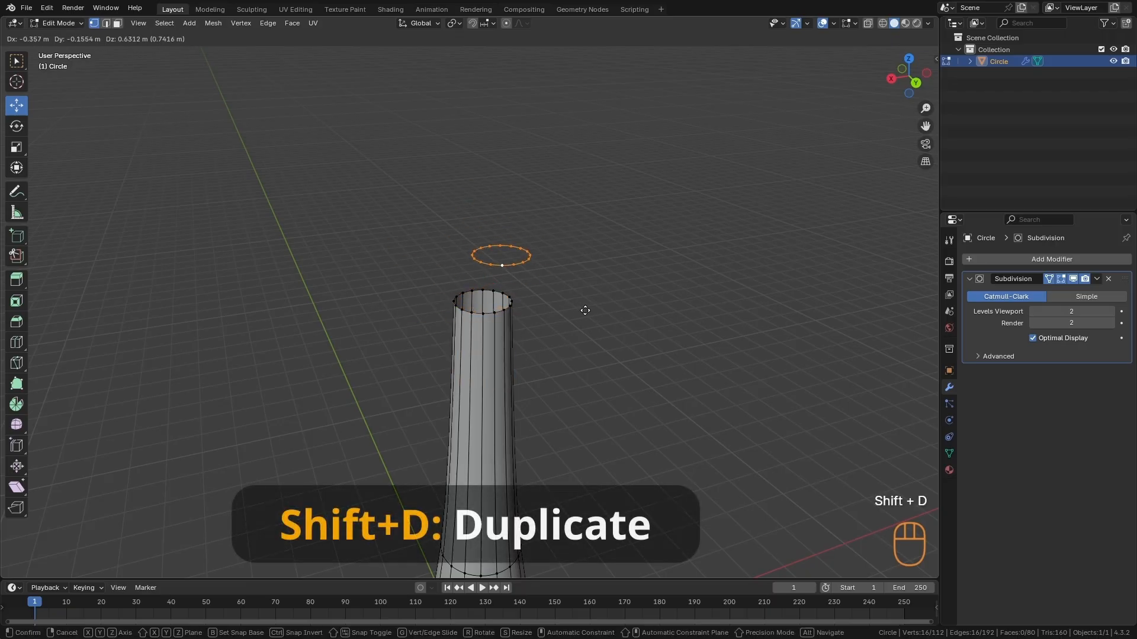
key("Escape")
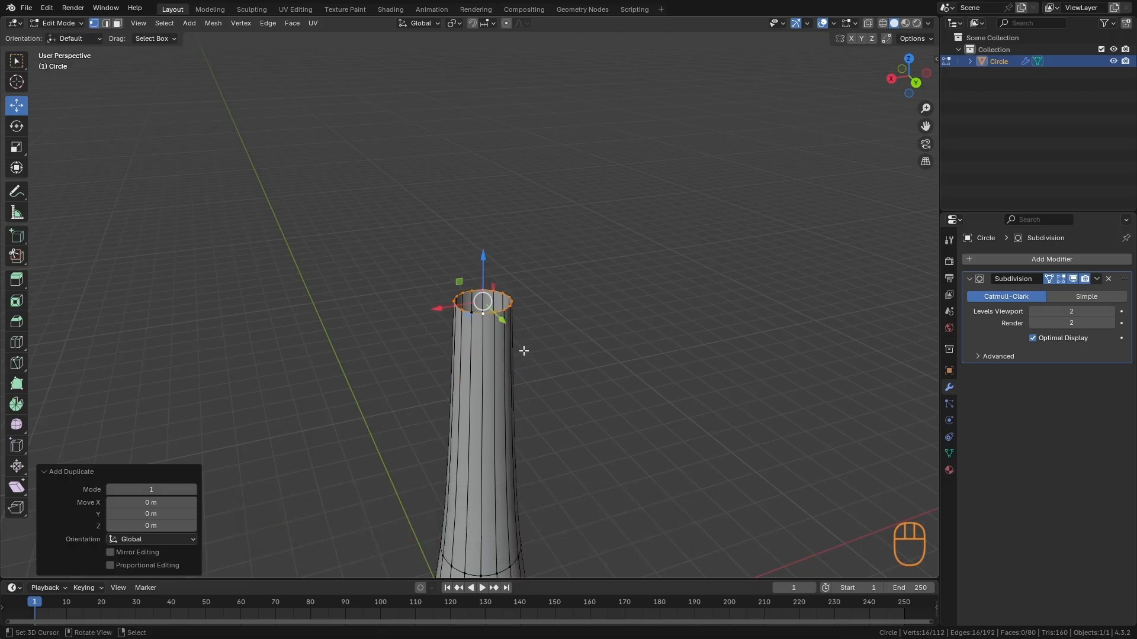
- Extrude the duplicated loop in place and scale it up by 8.27 and again by about 1.286 into a wide cap underside
key("e")
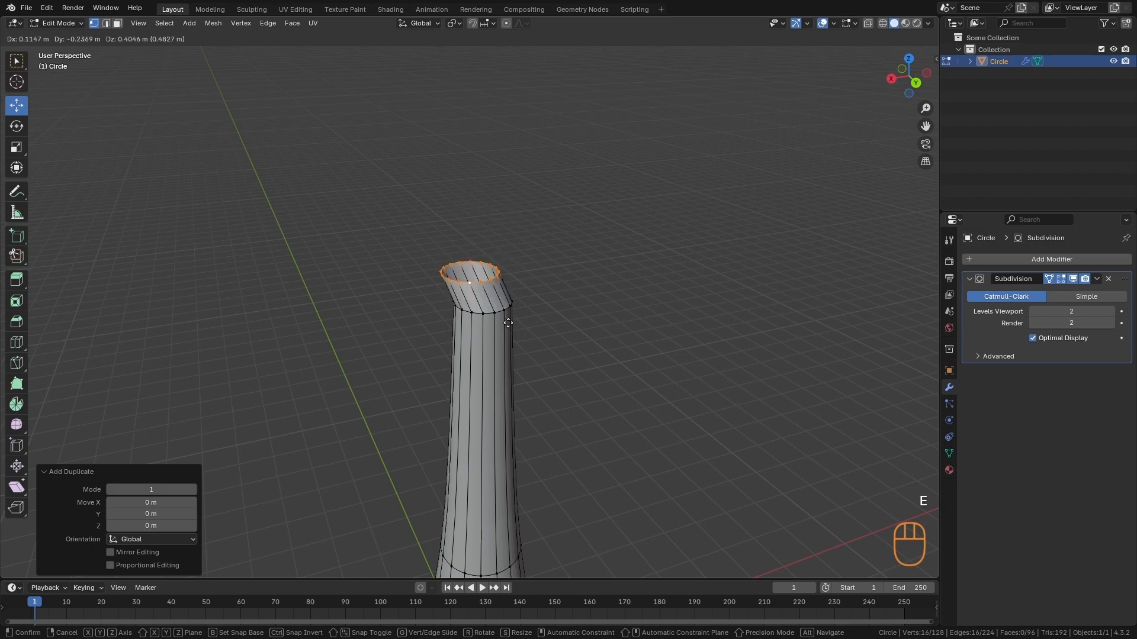
key("Escape")
scroll(546, 312, "down", 5)
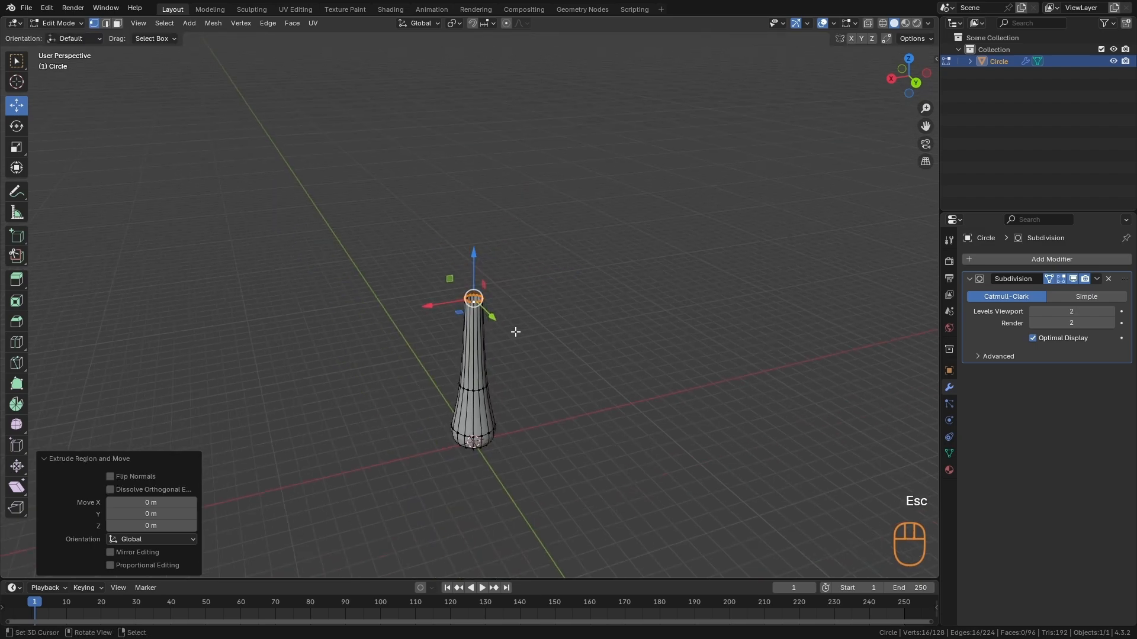
key("s")
left_click(772, 549)
key("s")
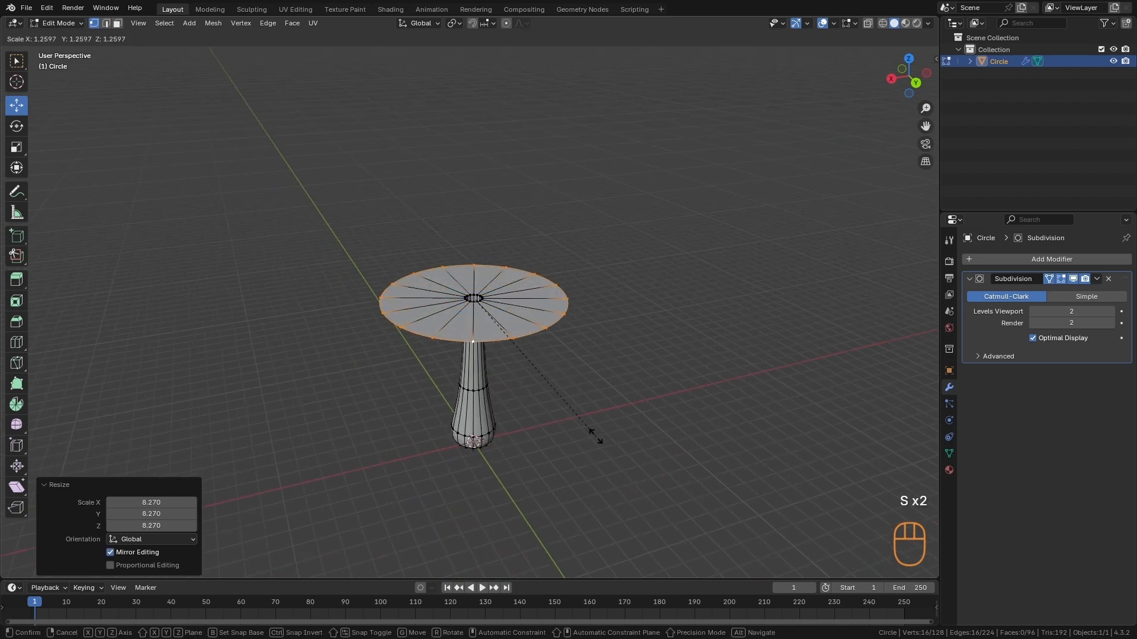
left_click(596, 435)
- Extrude the cap's outer rim about 0.965 m upward along Z
left_click_drag(518, 393, 598, 375, "alt")
key("e")
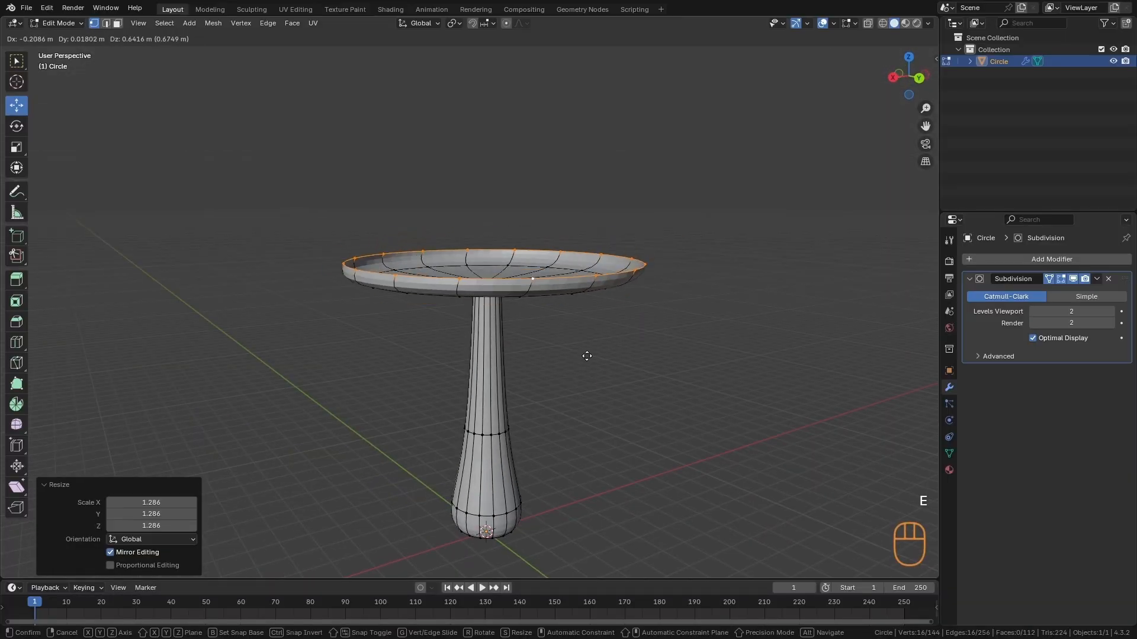
key("z")
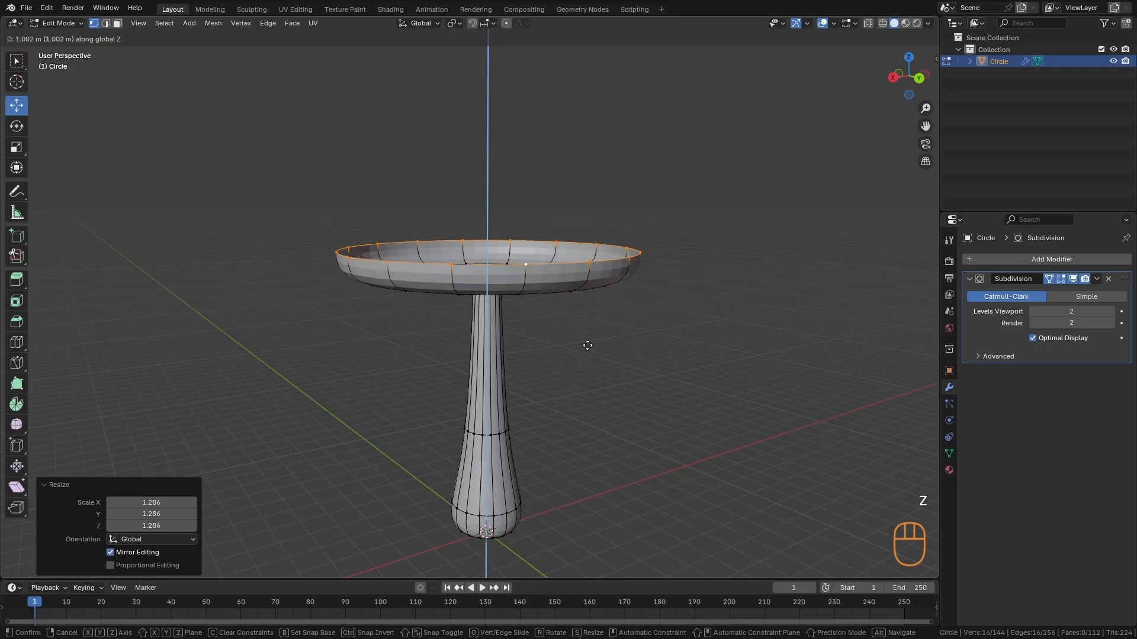
left_click(586, 345)
- Extrude the cap's upper rim, scale the new loop inward and raise it along Z to begin the dome
left_click_drag(587, 344, 627, 360, "alt")
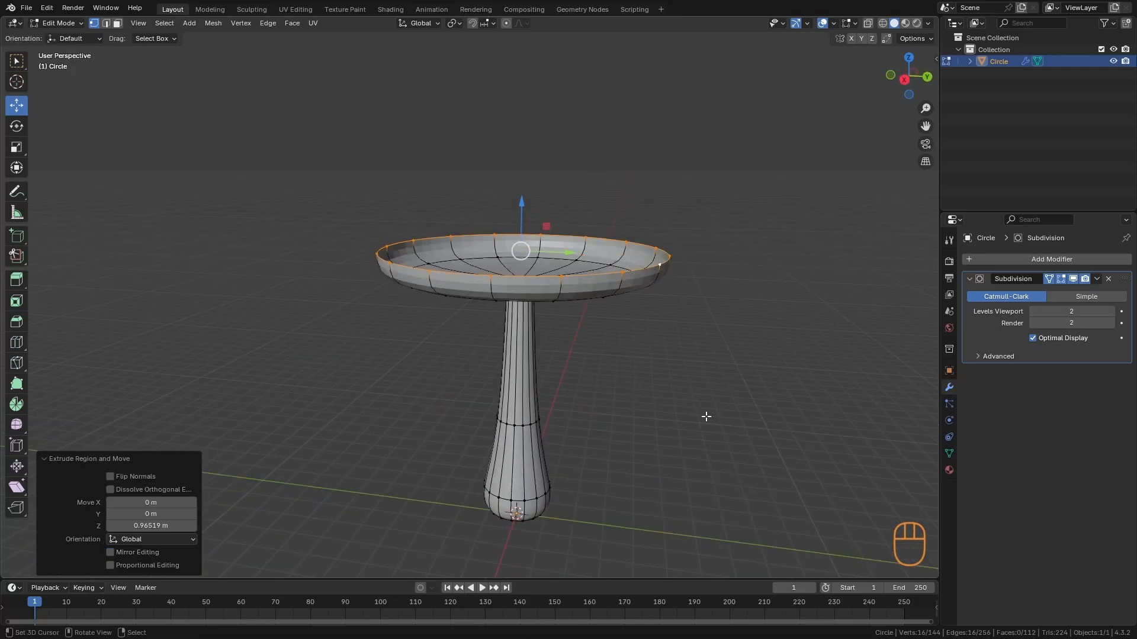
key("e")
key("s")
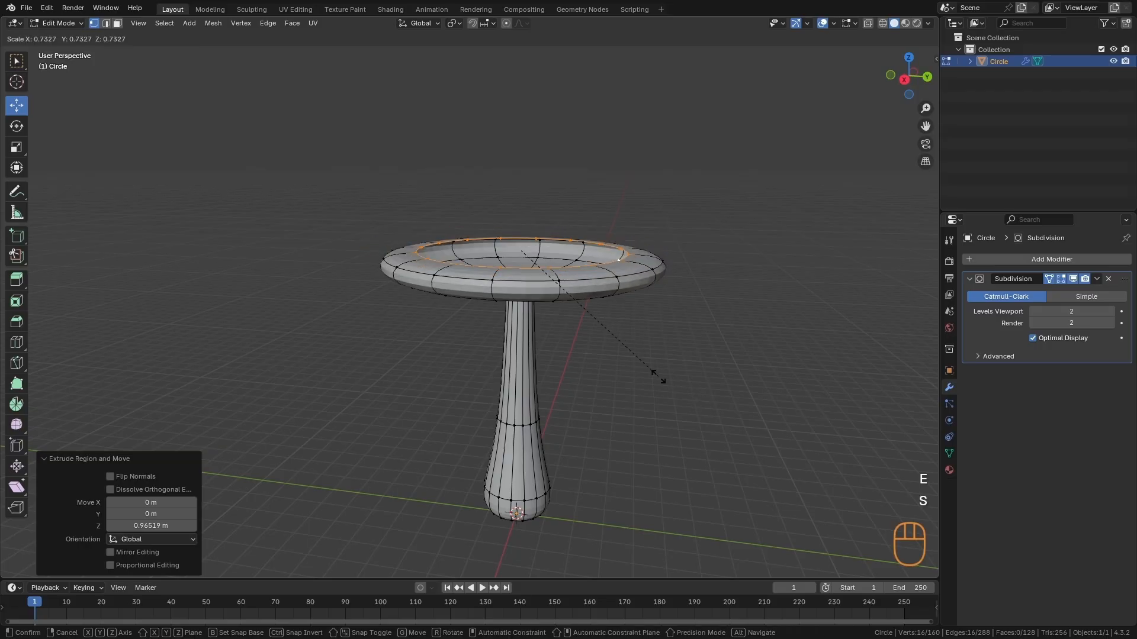
left_click(639, 357)
left_click_drag(522, 201, 522, 149)
- Extrude the dome's upper loop again, scale it inward to shape the crown, and return to Object Mode
key("e")
key("s")
left_click(594, 272)
middle_click_drag(542, 331, 539, 392, "alt")
key("Tab")
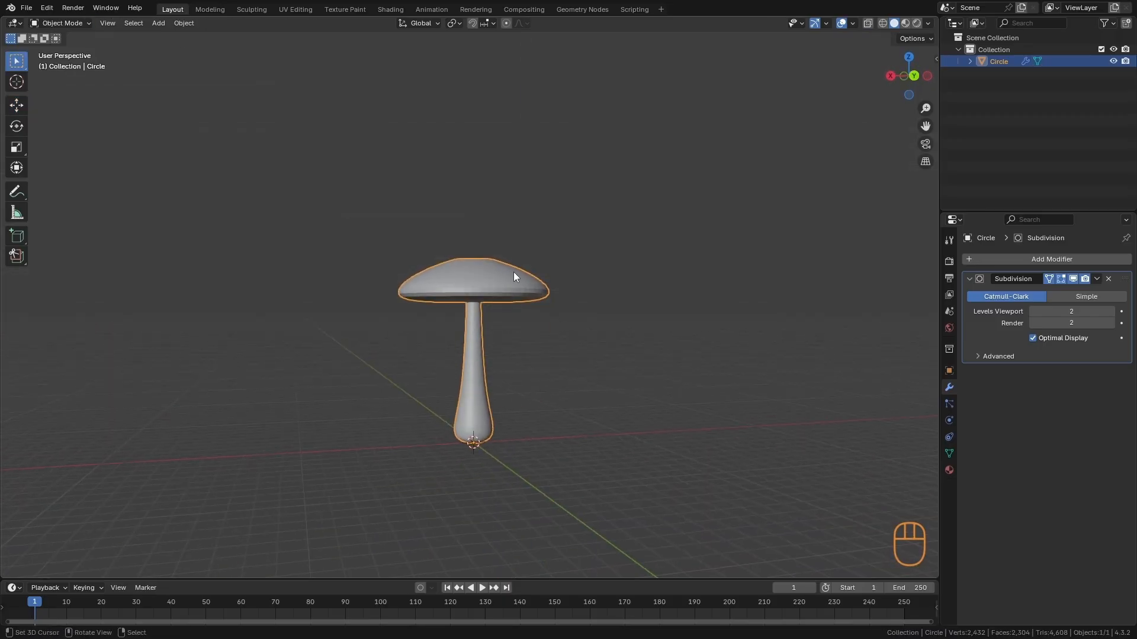
- Enter Edit Mode on the mushroom and enable Auto Merge Vertices
key("Tab")
middle_click_drag(514, 272, 551, 379, "alt")
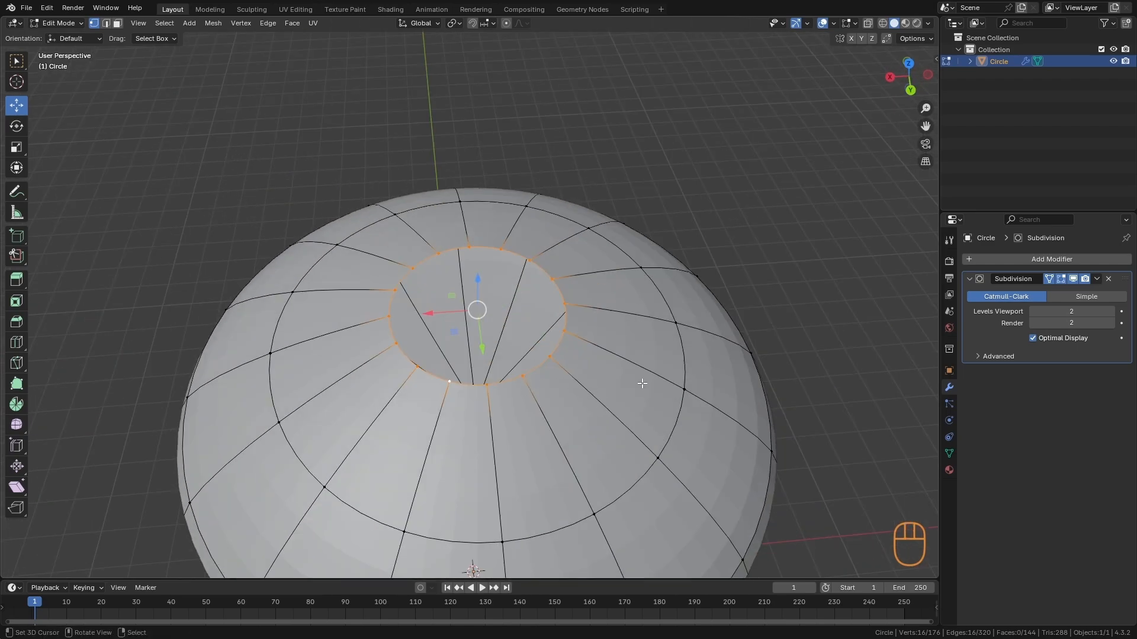
left_click(887, 38)
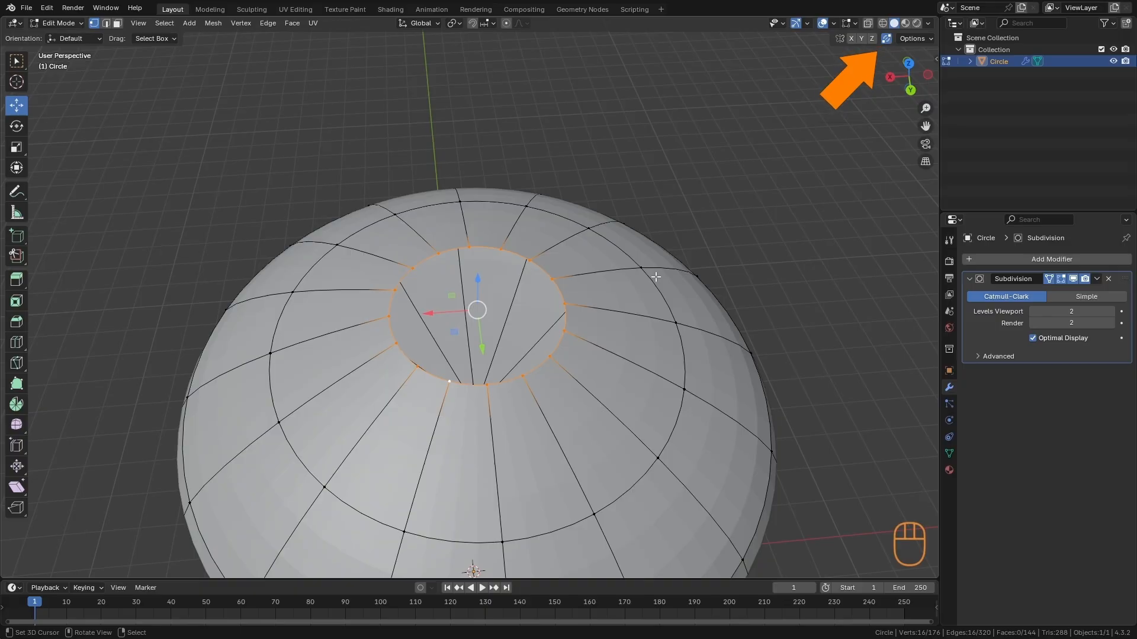
- Extrude the cap's open top loop in place and scale it to 0, closing the dome at a single vertex
middle_click_drag(536, 378, 537, 429, "ctrl+alt")
middle_click_drag(713, 483, 707, 505, "alt")
key("e")
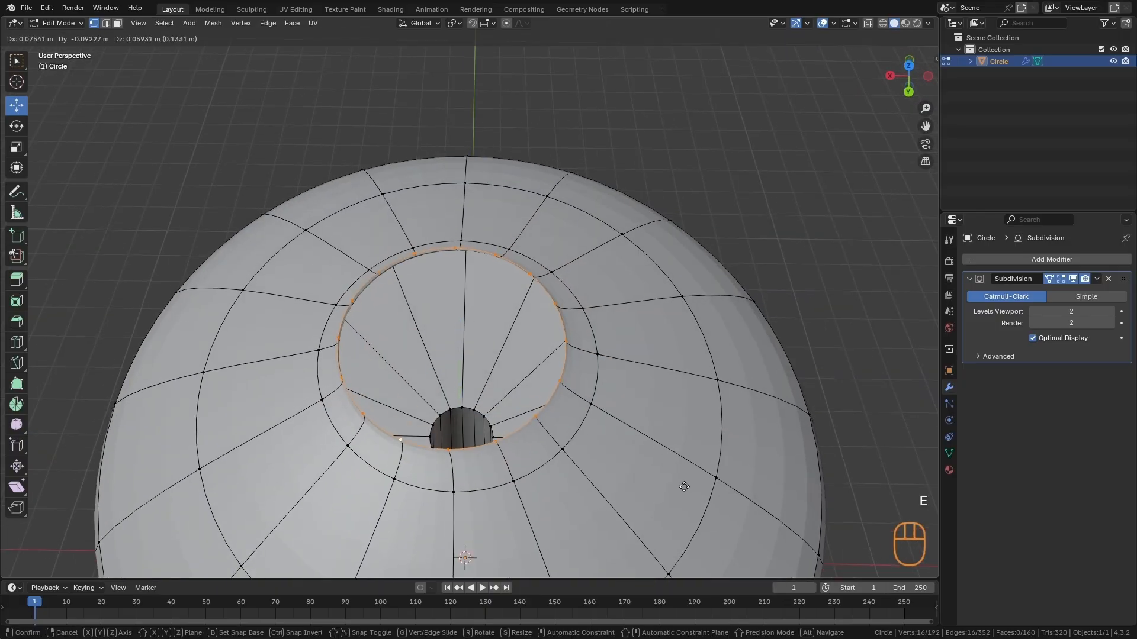
right_click(681, 484)
key("s")
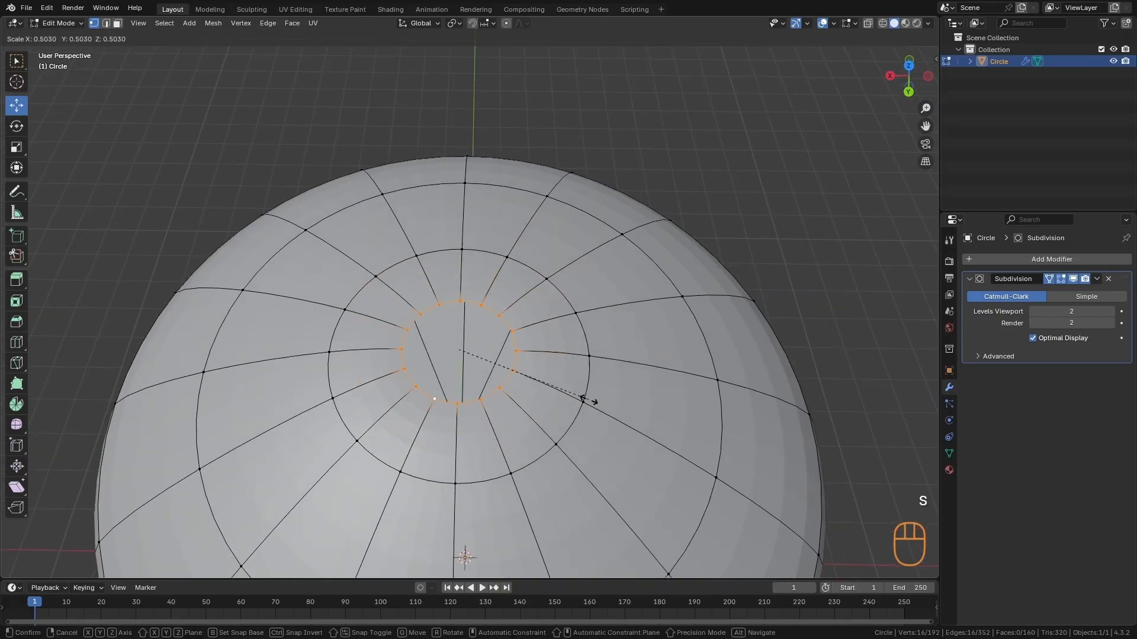
key("KP_0")
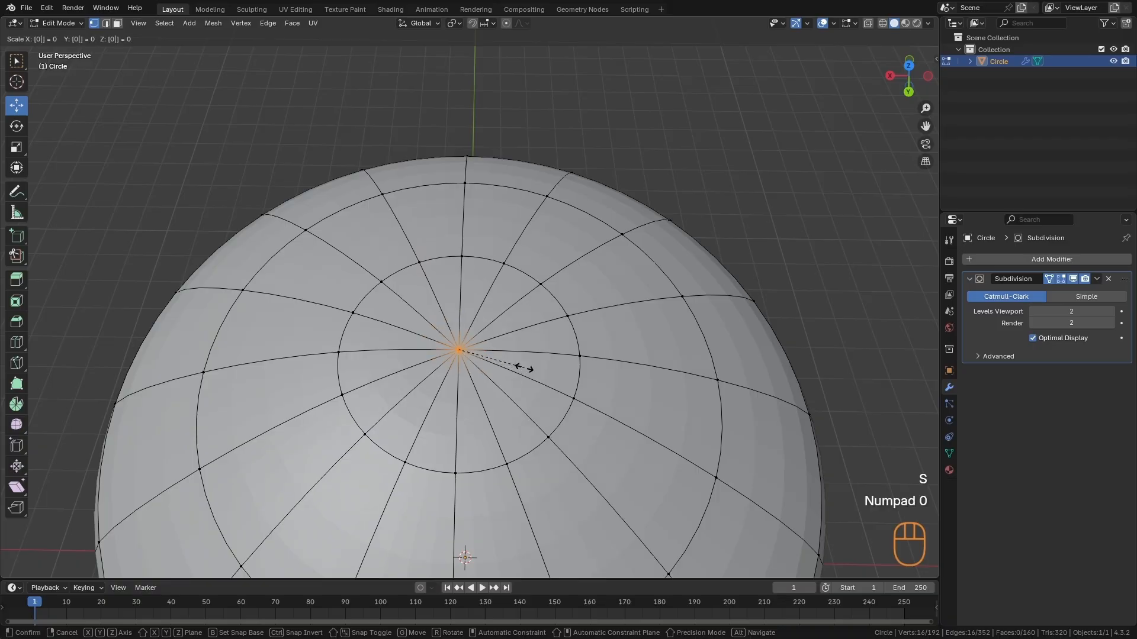
left_click(525, 367)
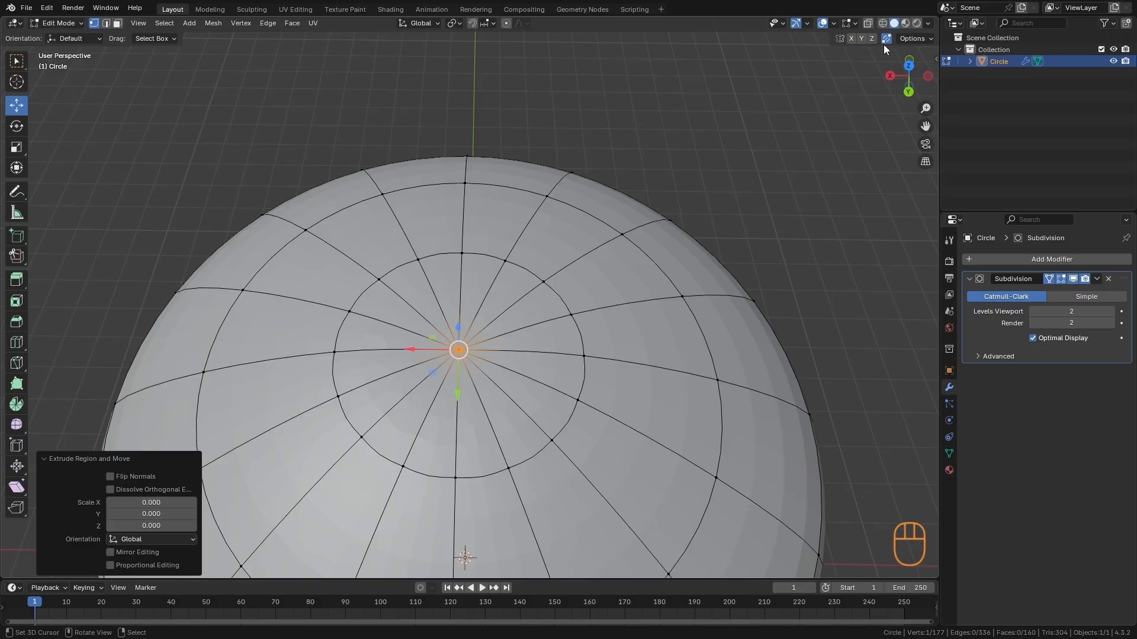
- Slide the cap's uppermost edge loop down along the dome by about 0.26 and return to Object Mode
key("Tab")
middle_click_drag(613, 303, 542, 394, "ctrl+alt")
middle_click_drag(542, 394, 666, 289, "alt")
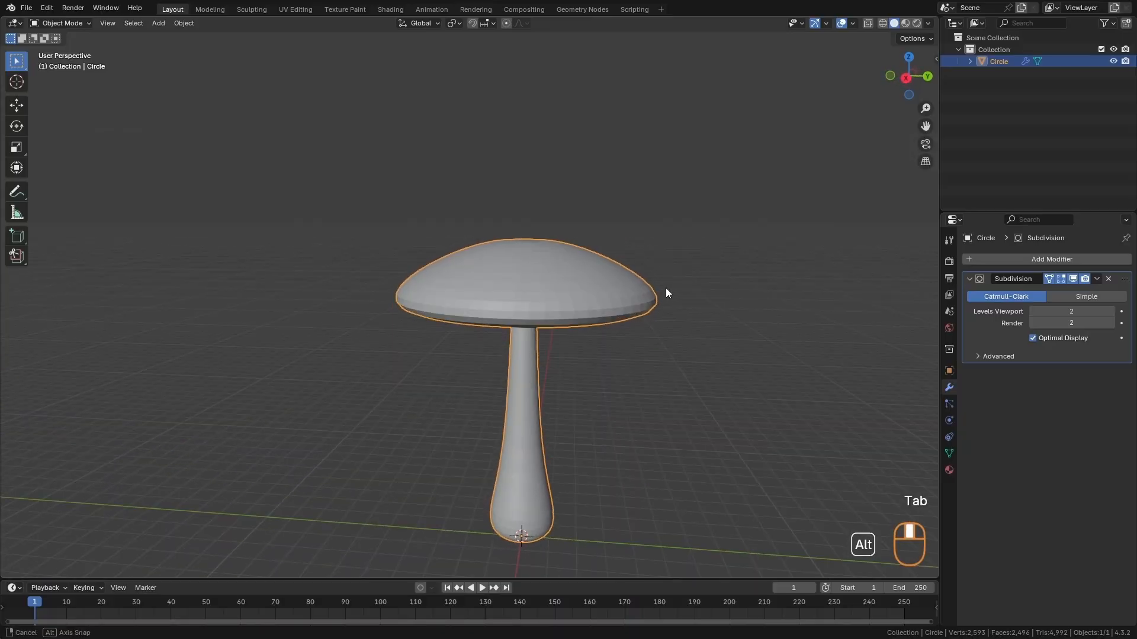
left_click_drag(636, 315, 557, 406, "alt+shift")
left_click_drag(556, 407, 573, 355, "ctrl+alt")
key("Tab")
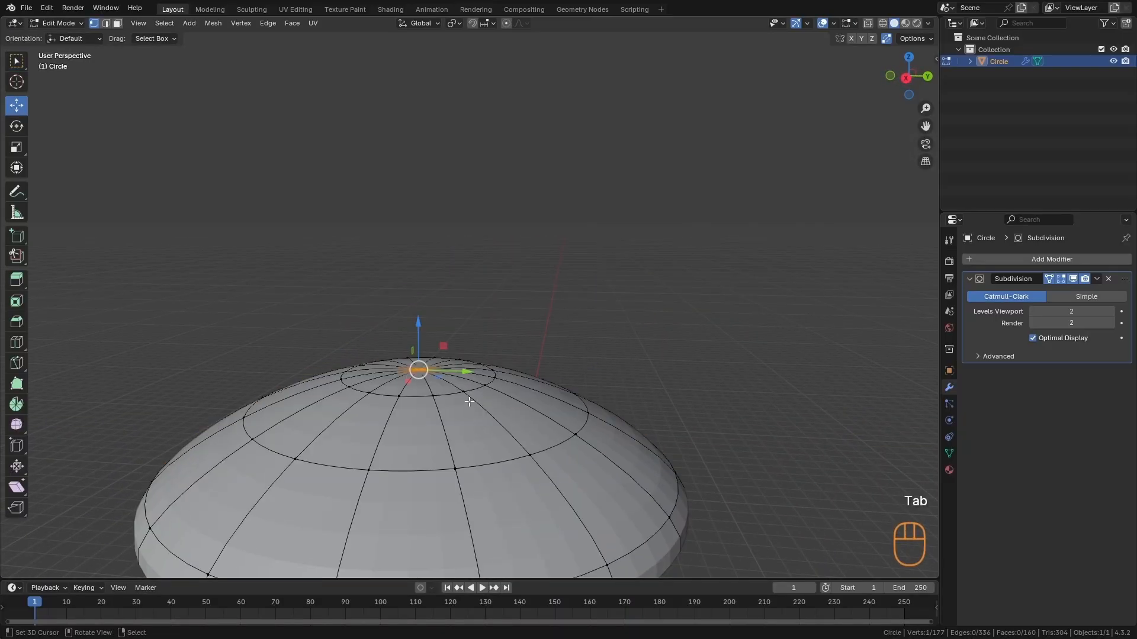
middle_click_drag(446, 392, 500, 382, "alt")
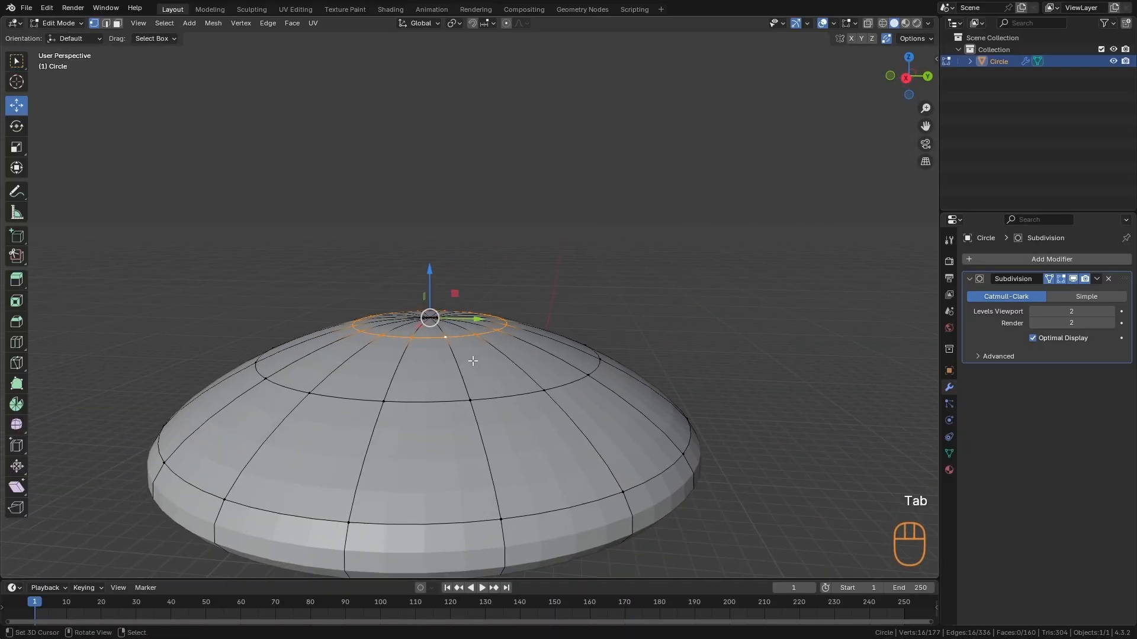
key("g")
key("g")
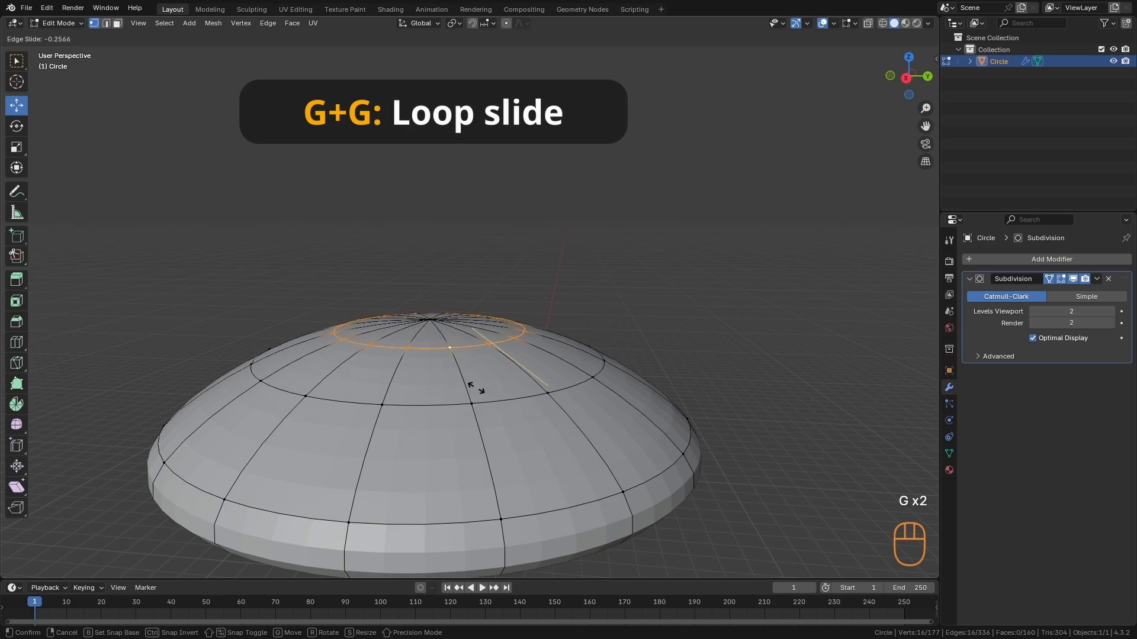
left_click(477, 387)
key("Tab")
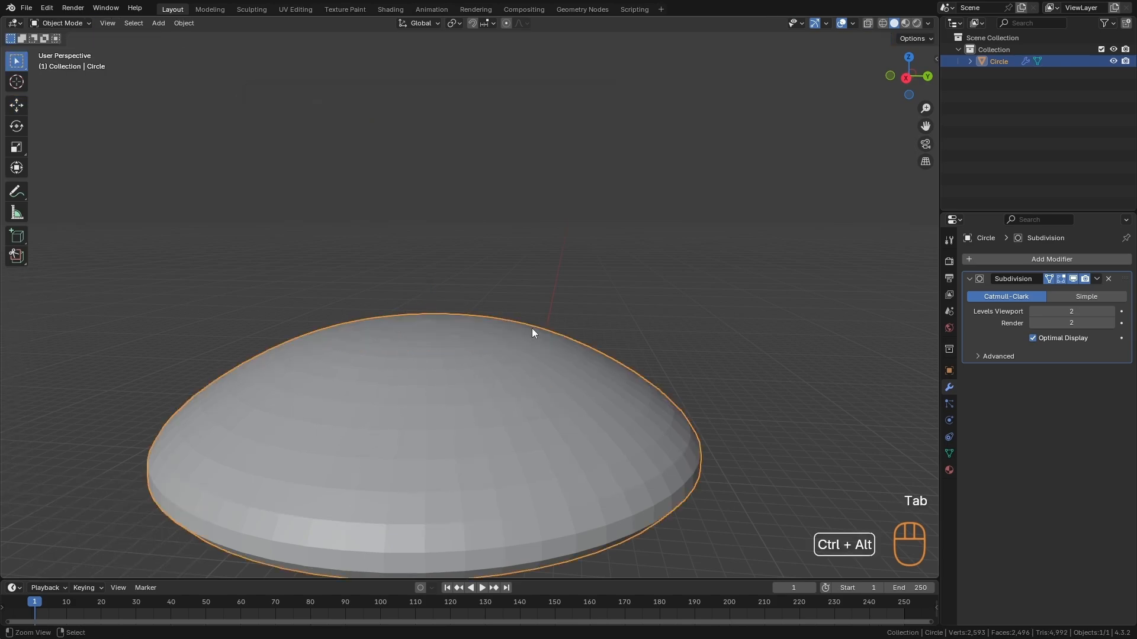
- Select the cap's connected geometry in Edit Mode and scale it by about 1.146 along Z
middle_click_drag(532, 328, 497, 402, "ctrl+alt")
middle_click_drag(497, 403, 395, 512, "alt")
middle_click_drag(435, 415, 531, 337, "ctrl+alt")
key("alt+a")
left_click(527, 265)
key("Tab")
middle_click_drag(530, 269, 503, 309, "alt")
key("l")
key("s")
key("z")
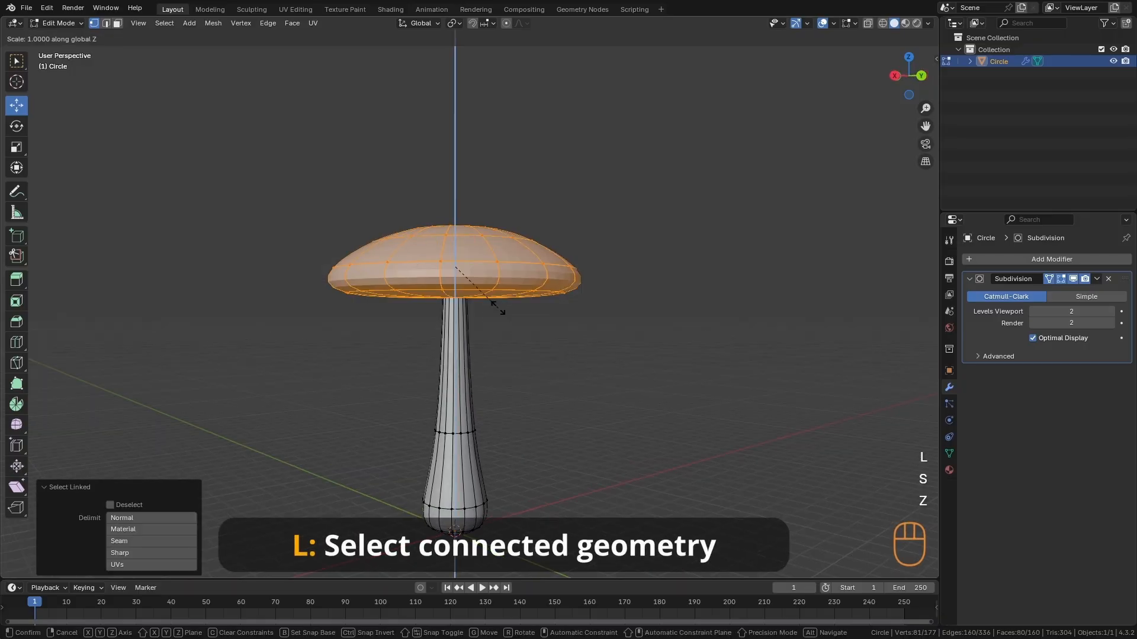
left_click(496, 320)
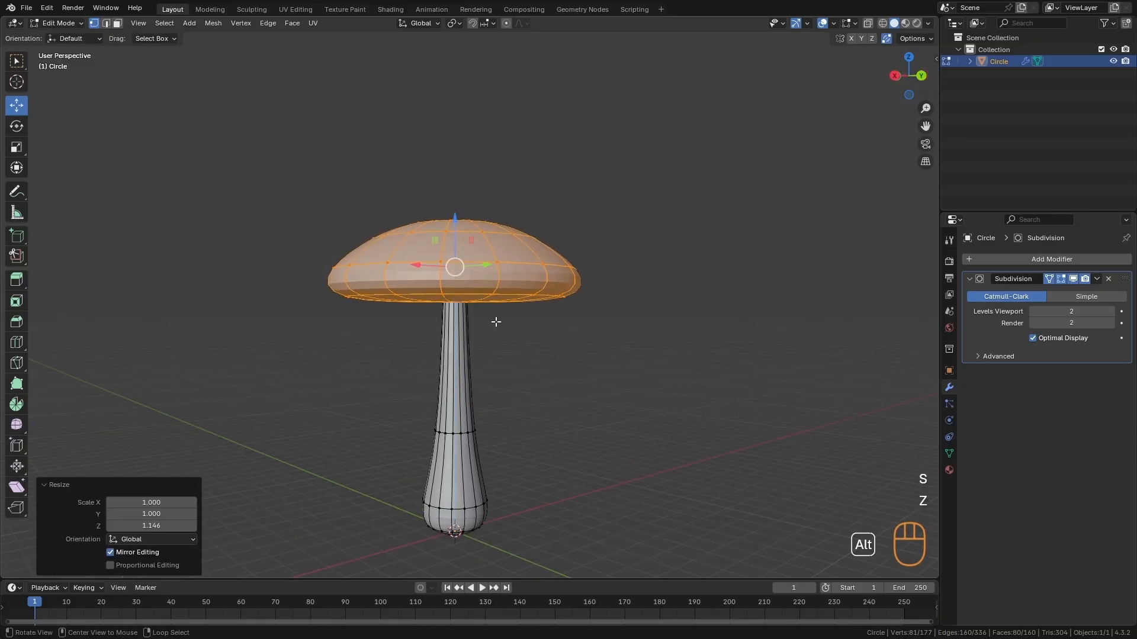
- Select only the stem's connected geometry and fatten it along its normals with an offset of about -0.187 m
key("alt+a")
middle_click_drag(496, 322, 461, 338, "alt")
middle_click_drag(462, 338, 498, 331, "alt")
middle_click_drag(499, 331, 491, 403, "ctrl+alt")
key("l")
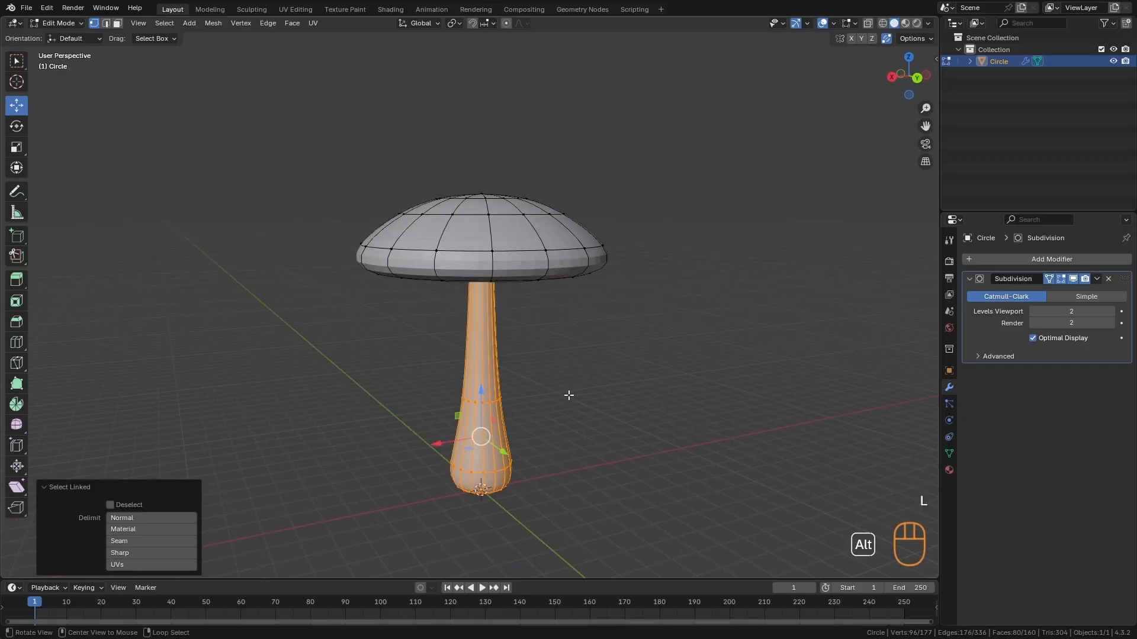
key("alt+s")
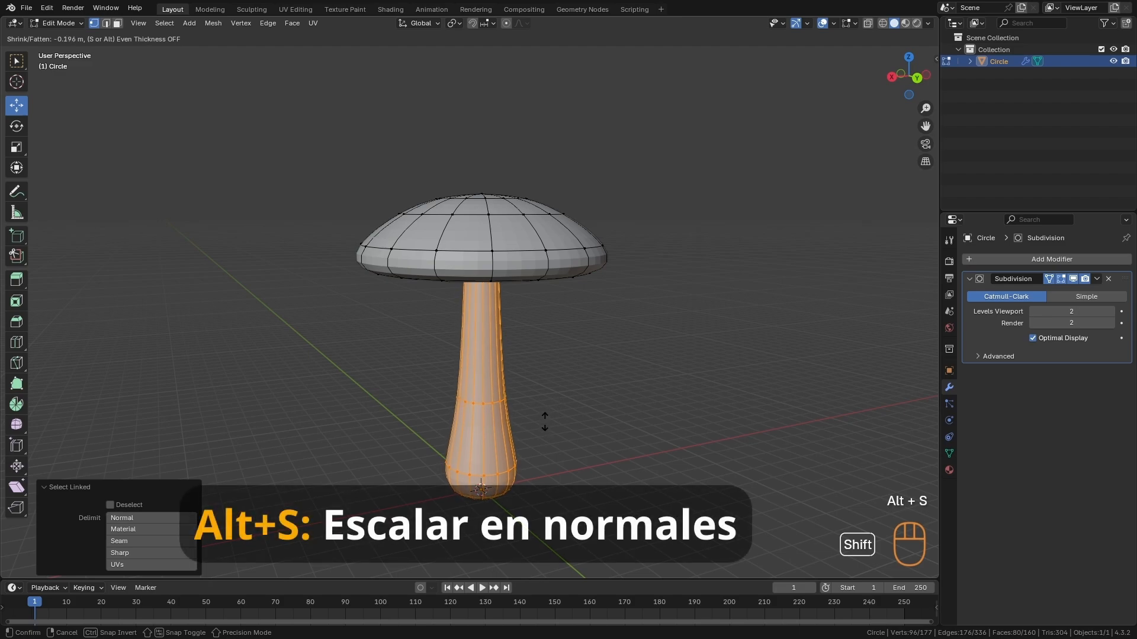
left_click(546, 417)
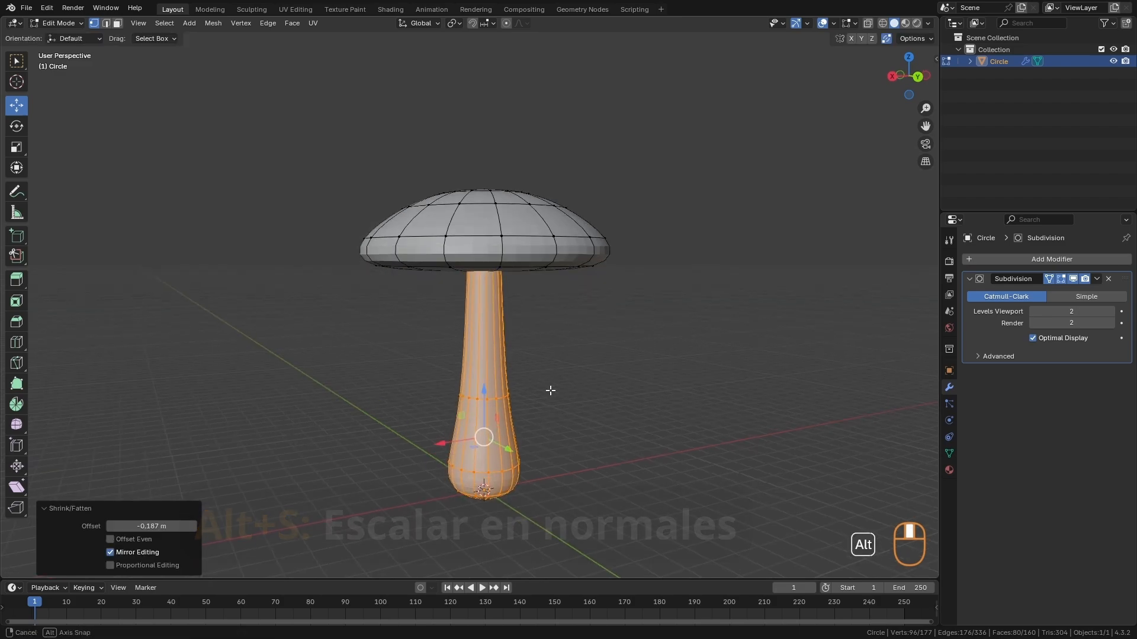
- Select only the cap's connected geometry, lower it slightly along Z onto the stem, and return to Object Mode
key("alt+a")
key("l")
left_click_drag(484, 187, 484, 200)
key("Tab")
key("alt+a")
middle_click_drag(572, 321, 548, 460)
middle_click_drag(548, 338, 534, 332, "alt+shift")
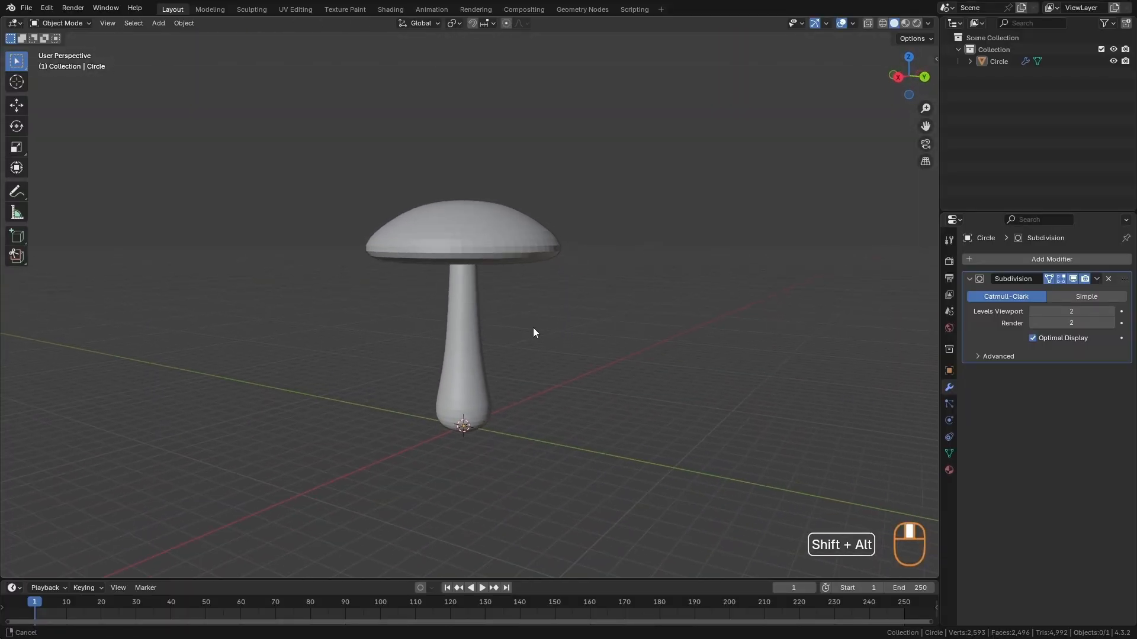
- Duplicate the mushroom, move the copy beside the original's base, and scale it to about 0.679
left_click(468, 354)
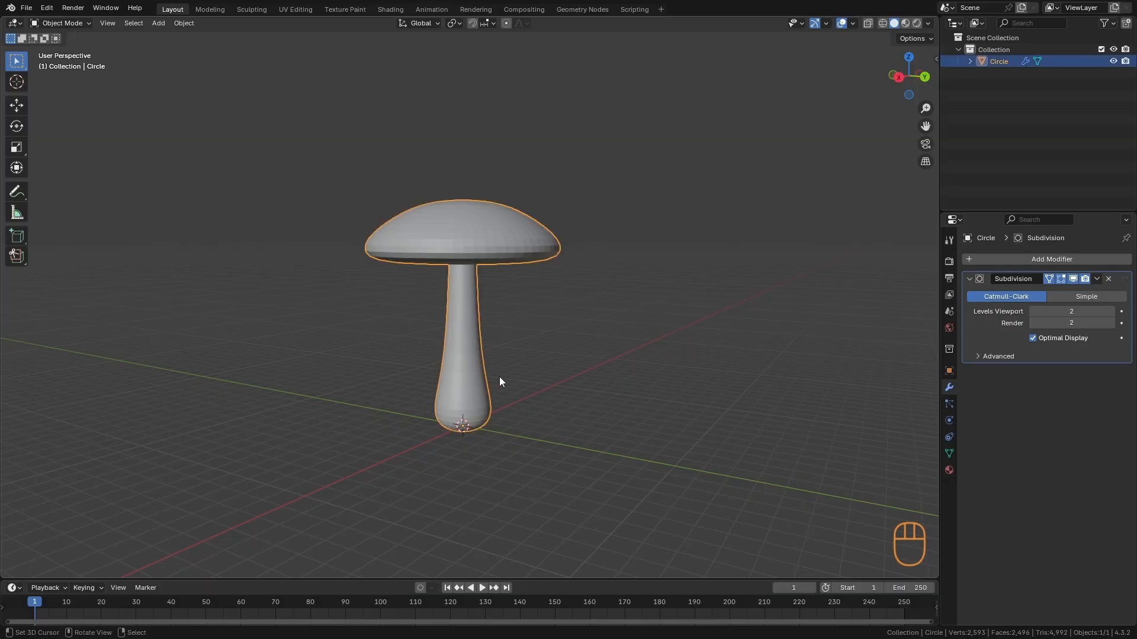
key("shift+d")
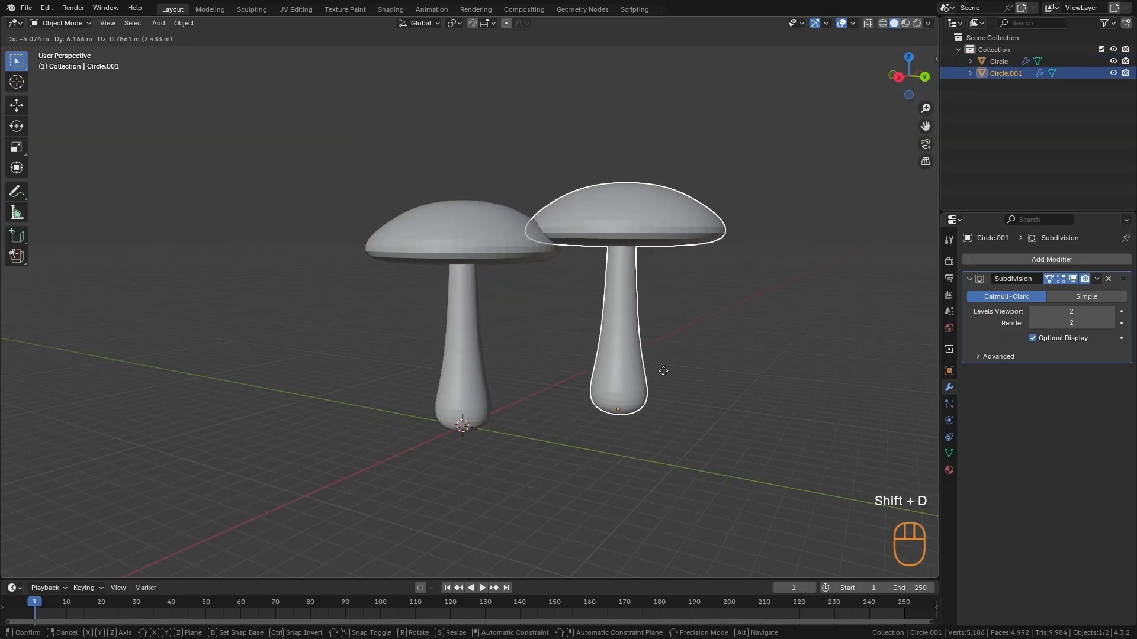
key("Escape")
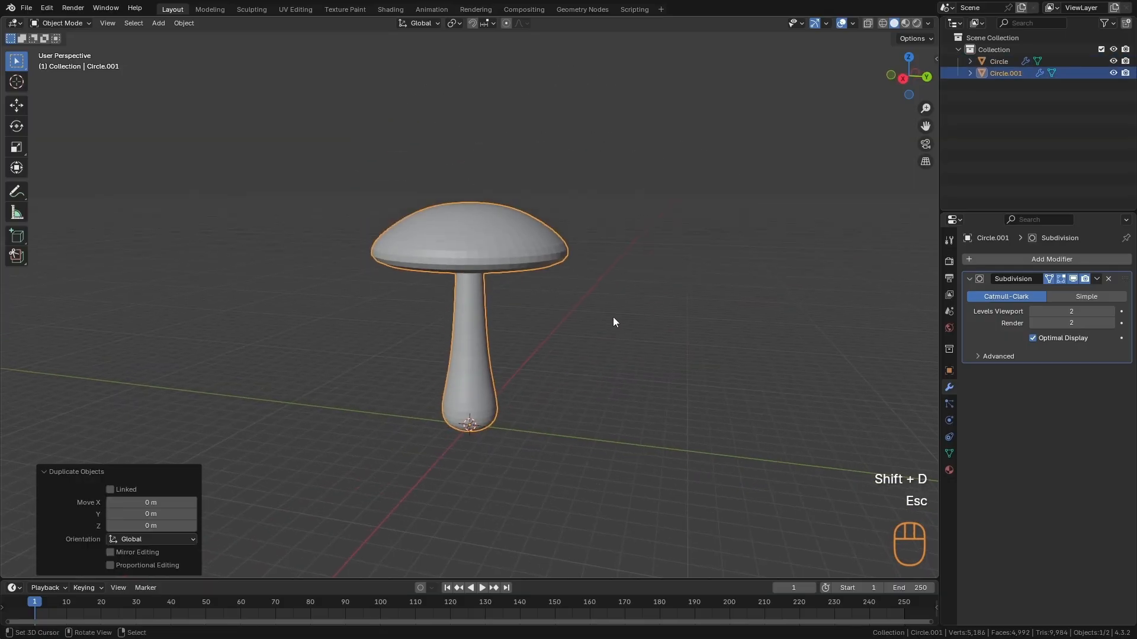
key("g")
left_click(718, 402)
key("s")
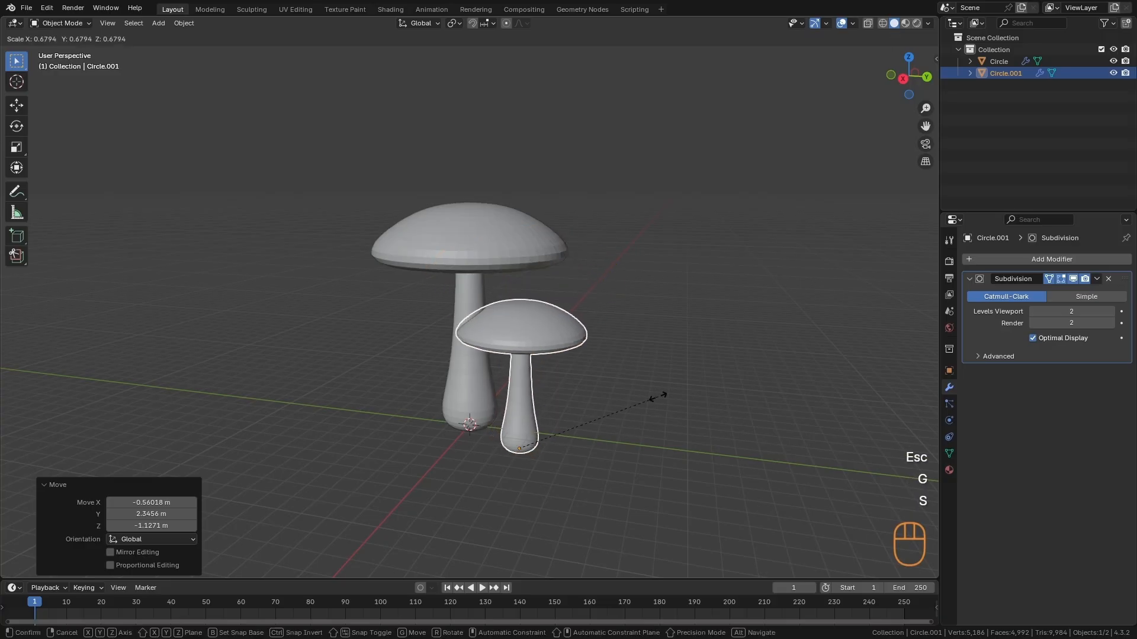
left_click(677, 389)
key("r")
key("r")
key("Escape")
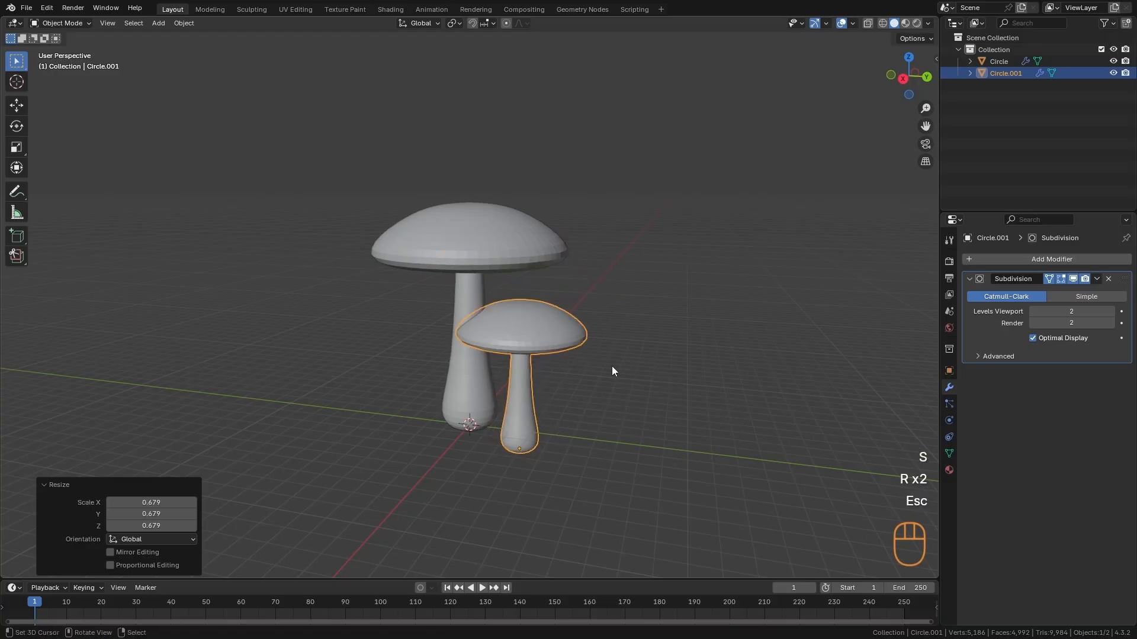
- Tilt the small mushroom about 21.8°, refine its lean with free rotation, and move it against the large mushroom's base
left_click_drag(560, 369, 588, 301, "alt")
key("r")
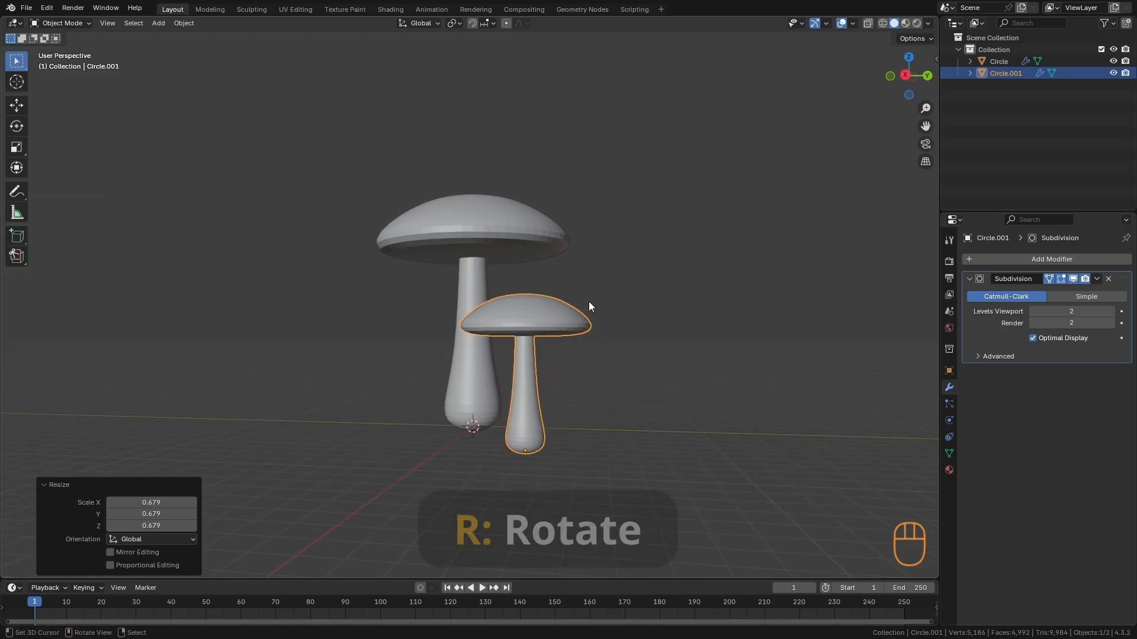
left_click(629, 356)
left_click_drag(624, 352, 582, 354, "alt")
key("r")
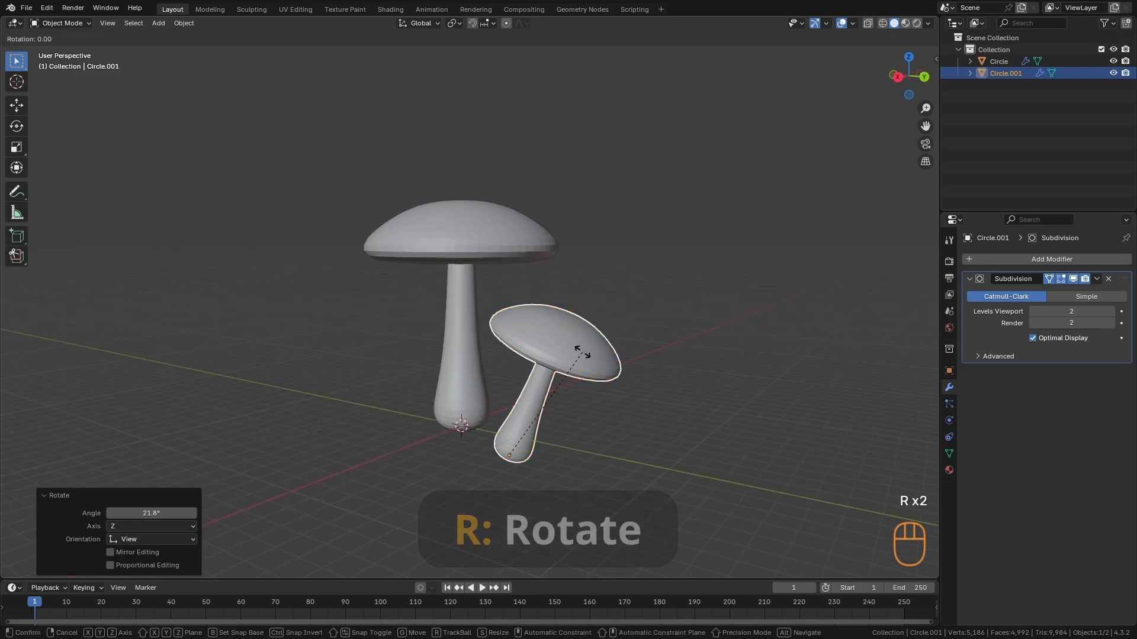
key("r")
left_click(557, 450)
key("g")
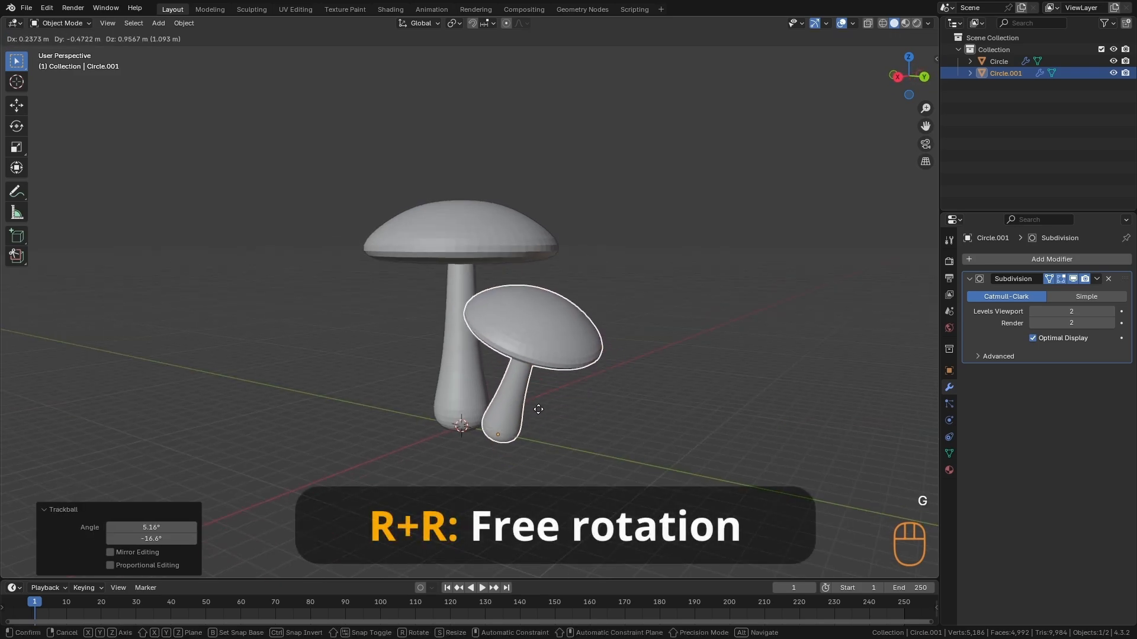
left_click(535, 407)
- Duplicate the tilted mushroom to the opposite side of the large stem and free-rotate the copy about -53.3° so it leans outward
left_click_drag(536, 408, 599, 386, "alt")
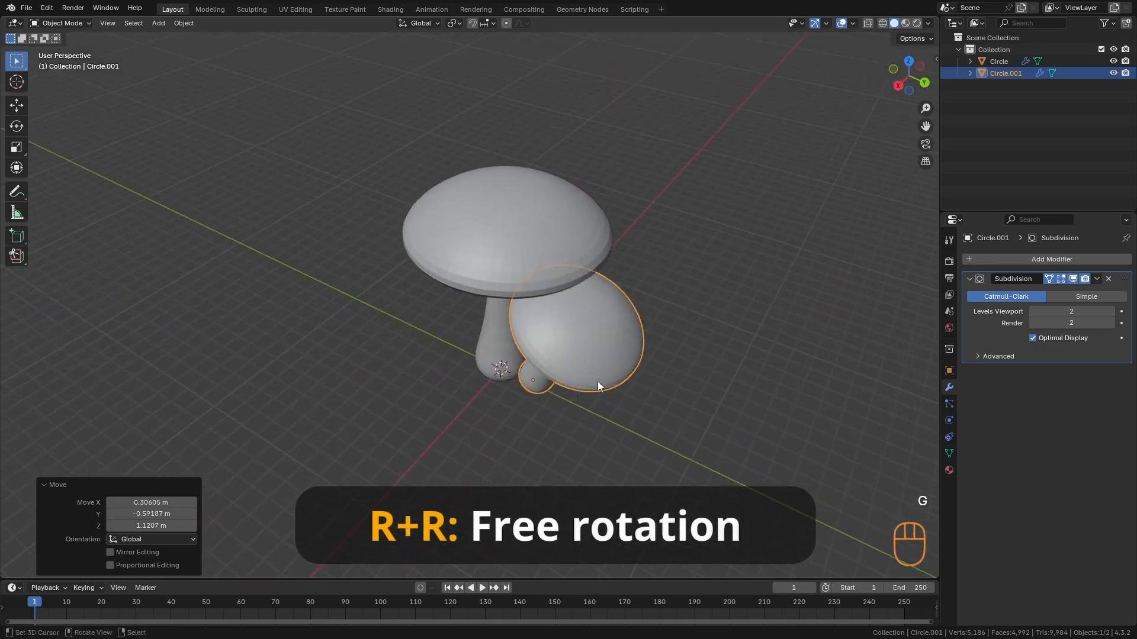
key("shift+d")
left_click(508, 412)
key("r")
key("r")
left_click(482, 379)
- Move the new mushroom closer to the large stem's base, scale it to about 0.896, and rotate it slightly more upright
left_click_drag(483, 379, 472, 318, "alt")
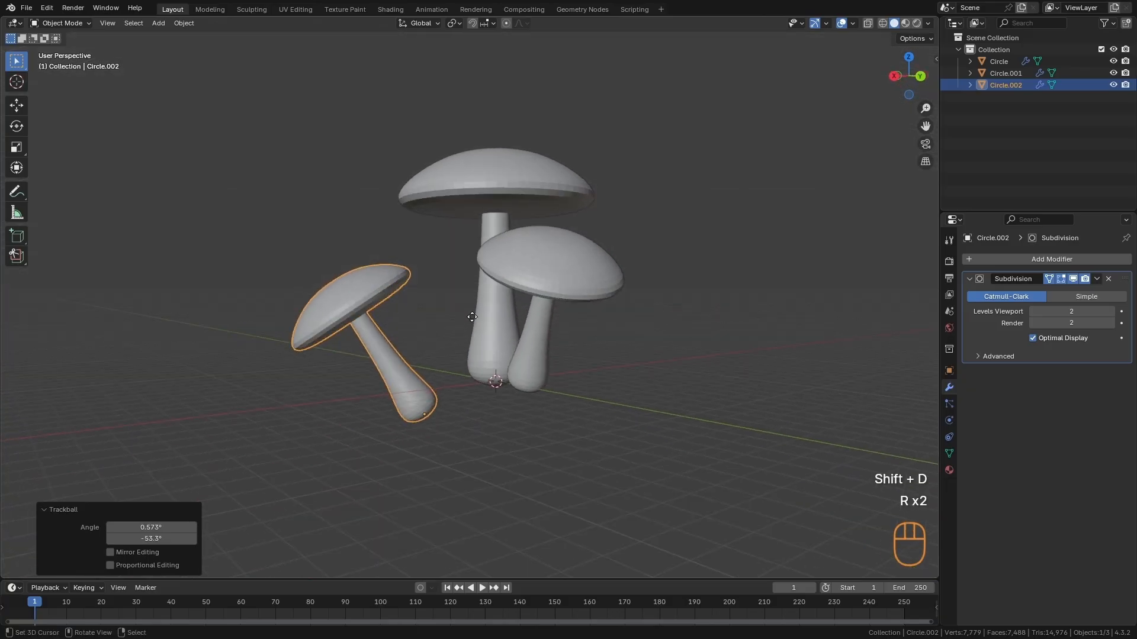
key("g")
left_click(511, 293)
key("s")
left_click(536, 289)
key("r")
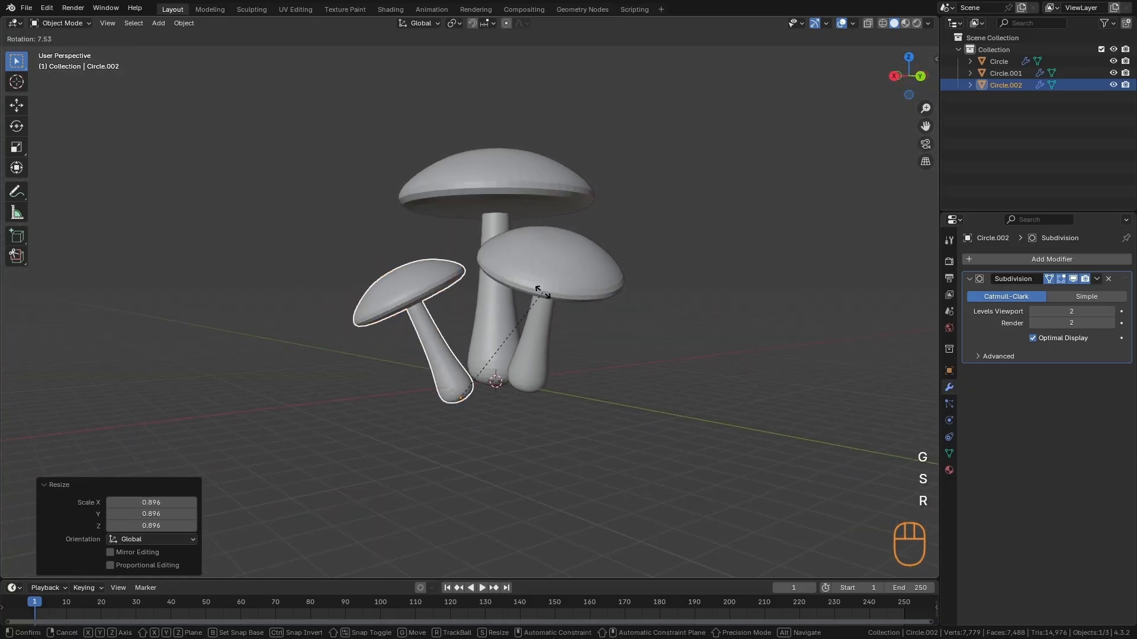
left_click(545, 308)
- Duplicate this small mushroom, free-rotate the copy to lean outward, and place it at another side of the large stem
left_click_drag(546, 307, 707, 455, "alt")
key("shift+d")
left_click(610, 402)
key("r")
key("r")
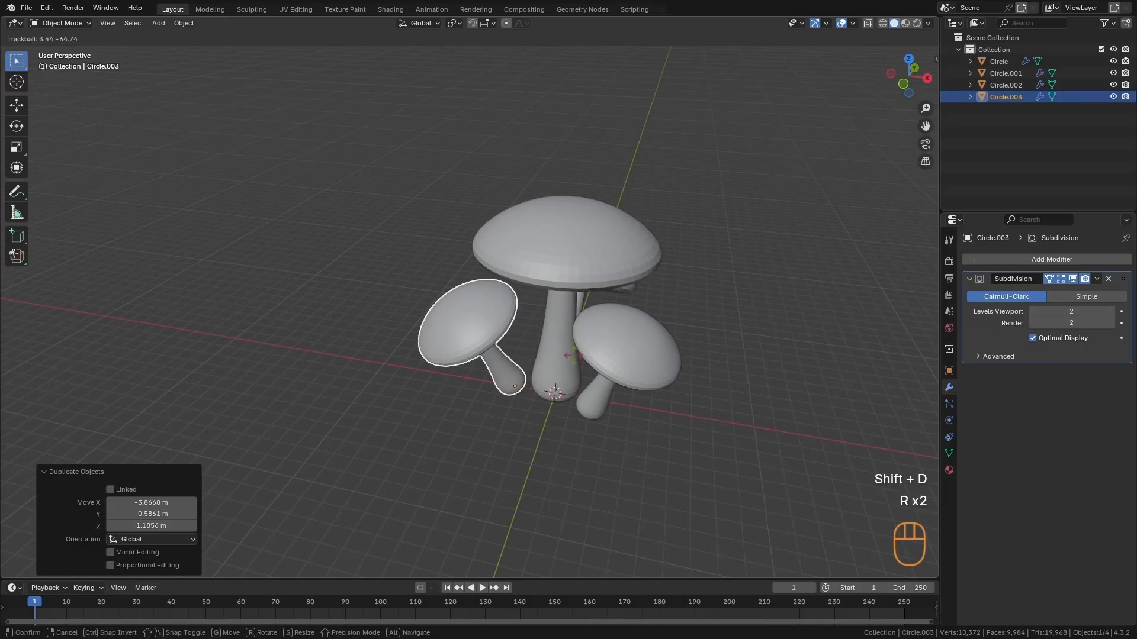
left_click(586, 367)
key("g")
left_click(577, 361)
key("alt+a")
- Rescale one of the other small mushrooms and move it back into place beside the large stem
left_click_drag(584, 364, 634, 331, "alt")
left_click(618, 315)
key("s")
left_click(648, 294)
key("g")
left_click(642, 301)
key("alt+a")
- Raise the small mushroom in front of the large stem slightly, then clear the selection
key("g")
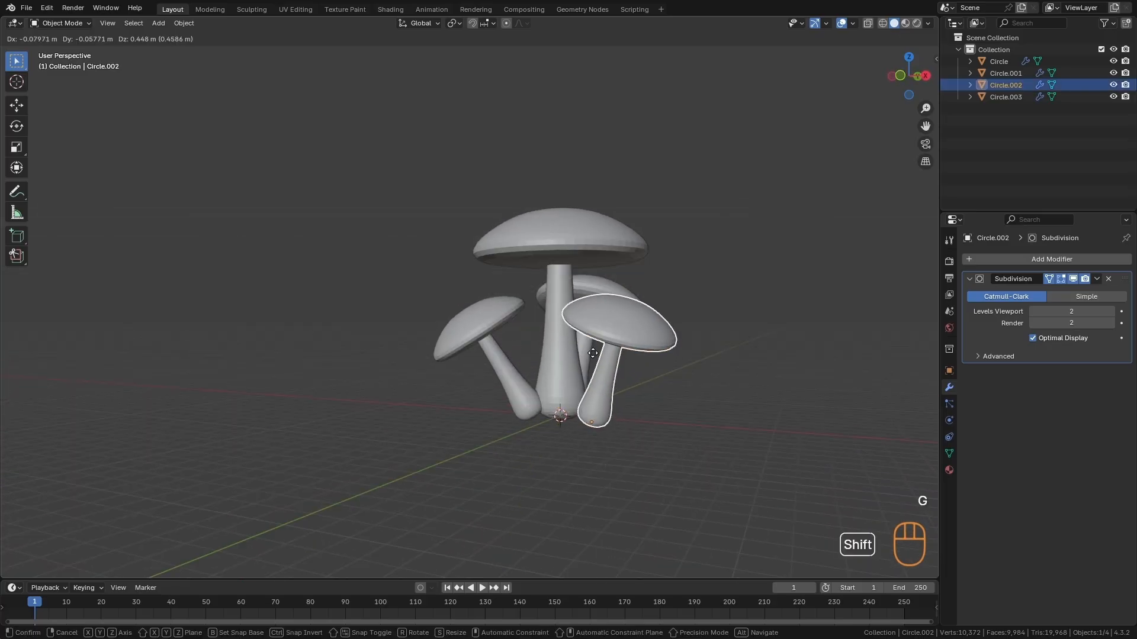
left_click(609, 331)
key("alt+a")
- Scale the large mushroom's cap geometry by about 1.426 along Z in Edit Mode
middle_click_drag(609, 331, 581, 354, "alt")
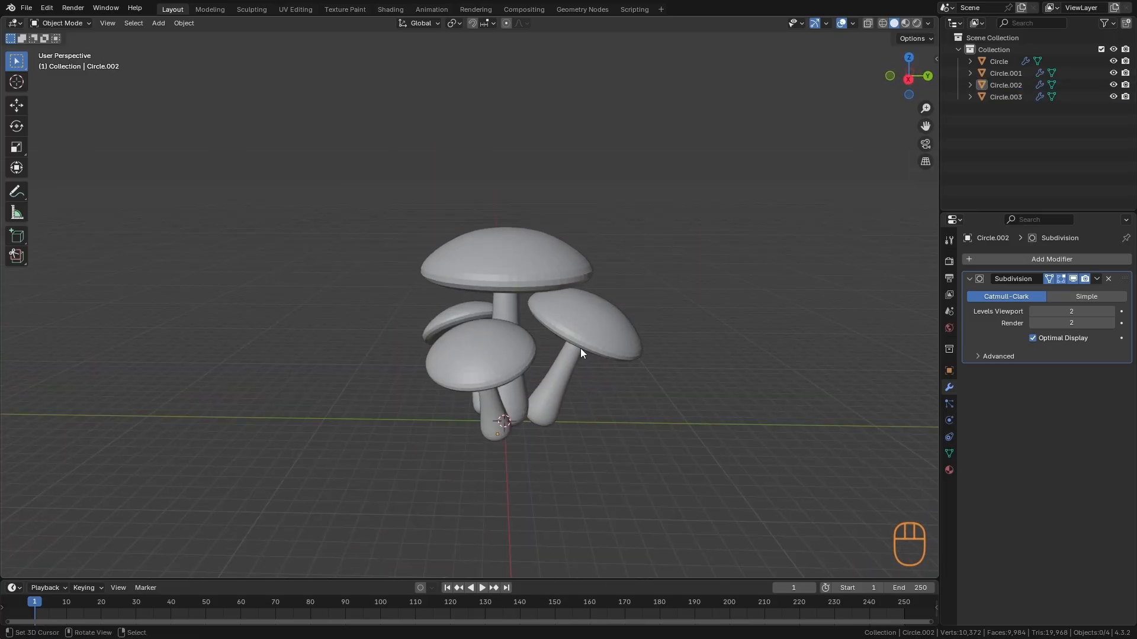
left_click(534, 265)
key("Tab")
scroll(534, 265, "up", 2)
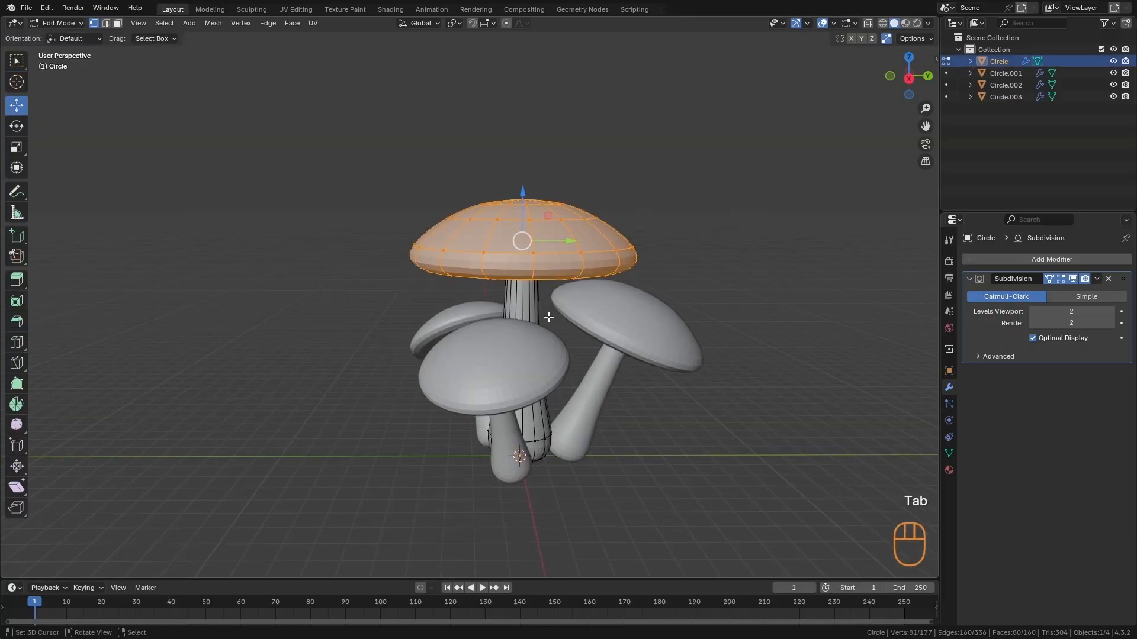
key("s")
key("z")
left_click(540, 341)
- Rescale the upper edge loop of the large cap to reshape its crown, and return to Object Mode
middle_click_drag(540, 342, 554, 292, "alt")
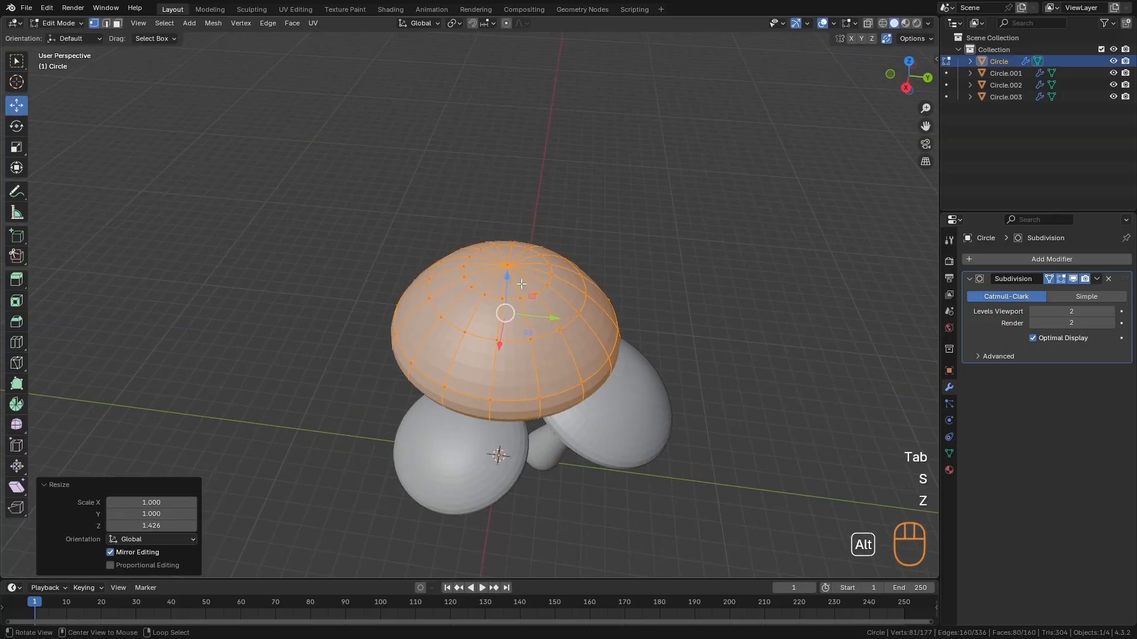
left_click(504, 296, "alt")
key("s")
left_click(578, 351)
middle_click_drag(579, 351, 651, 317, "alt")
key("s")
key("Tab")
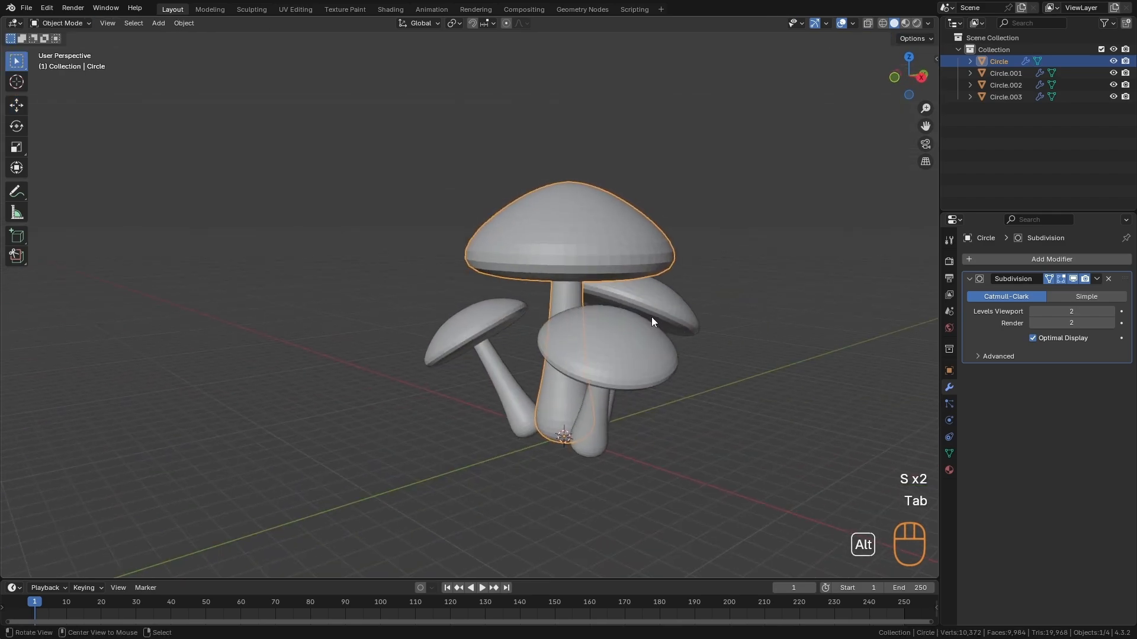
- Select the large mushroom's connected cap geometry, flatten it slightly along Z, and return to Object Mode
key("Tab")
key("a")
key("l")
key("s")
key("z")
left_click(652, 366)
key("Tab")
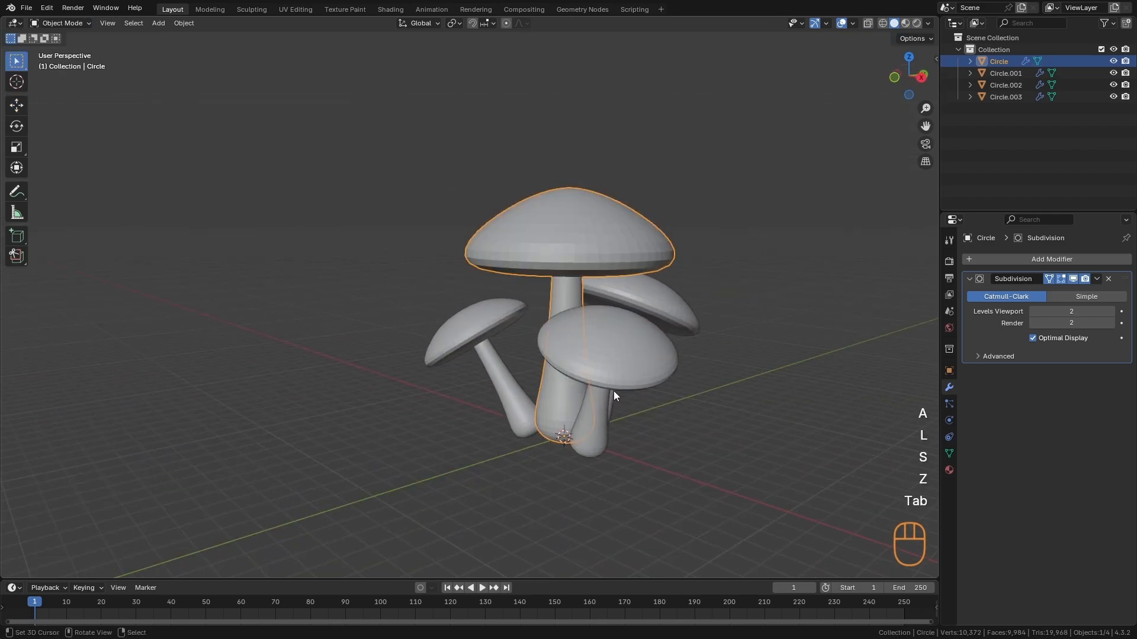
- Select all four mushrooms and apply their scale
left_click(650, 412)
middle_click_drag(716, 428, 643, 400, "alt")
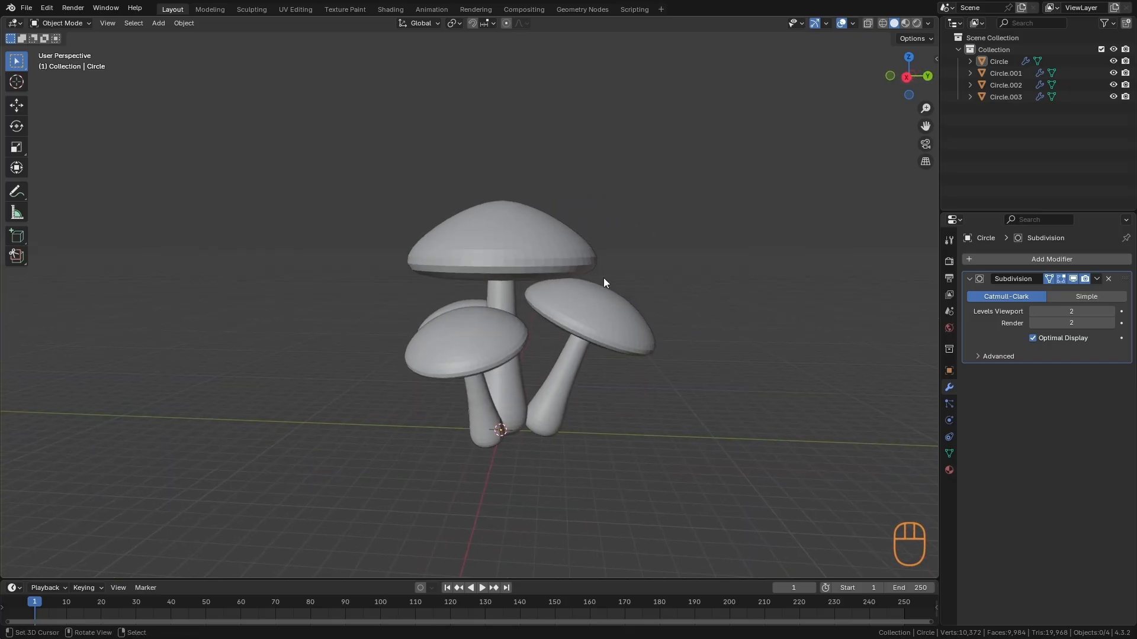
middle_click_drag(506, 325, 531, 336, "alt")
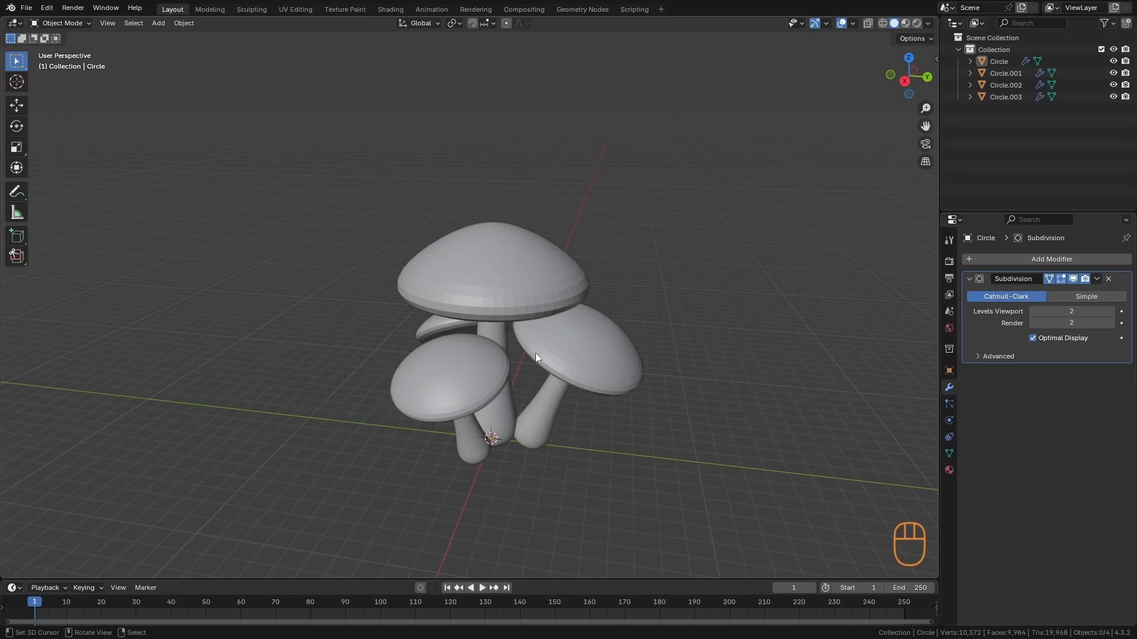
middle_click_drag(536, 353, 587, 364, "alt")
left_click_drag(730, 165, 229, 480)
middle_click_drag(555, 293, 580, 304, "alt")
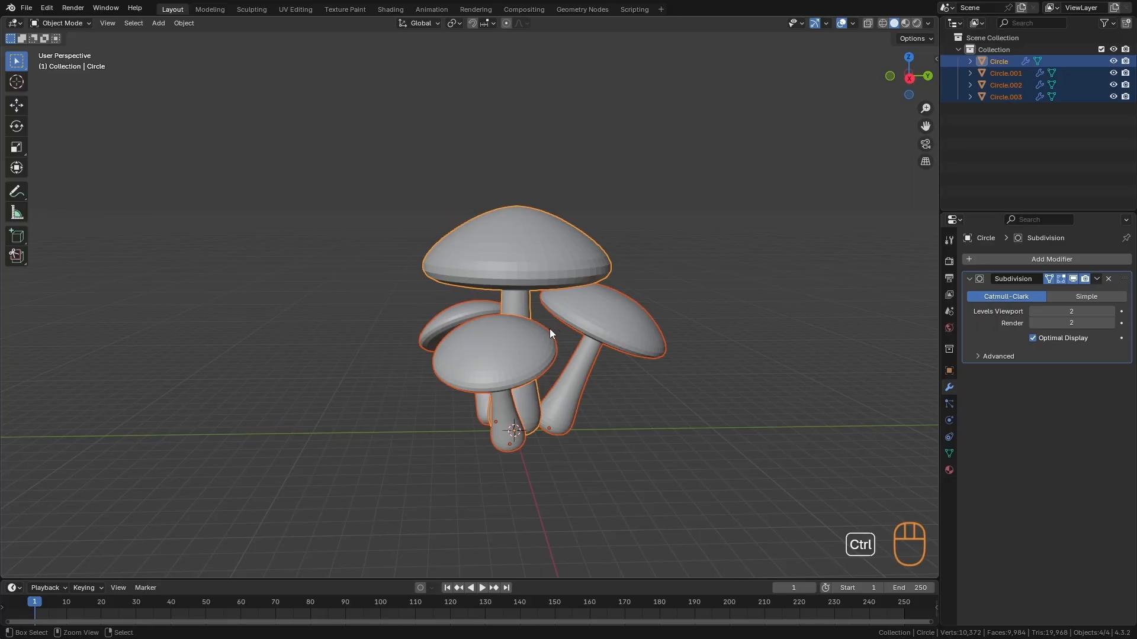
key("ctrl+a")
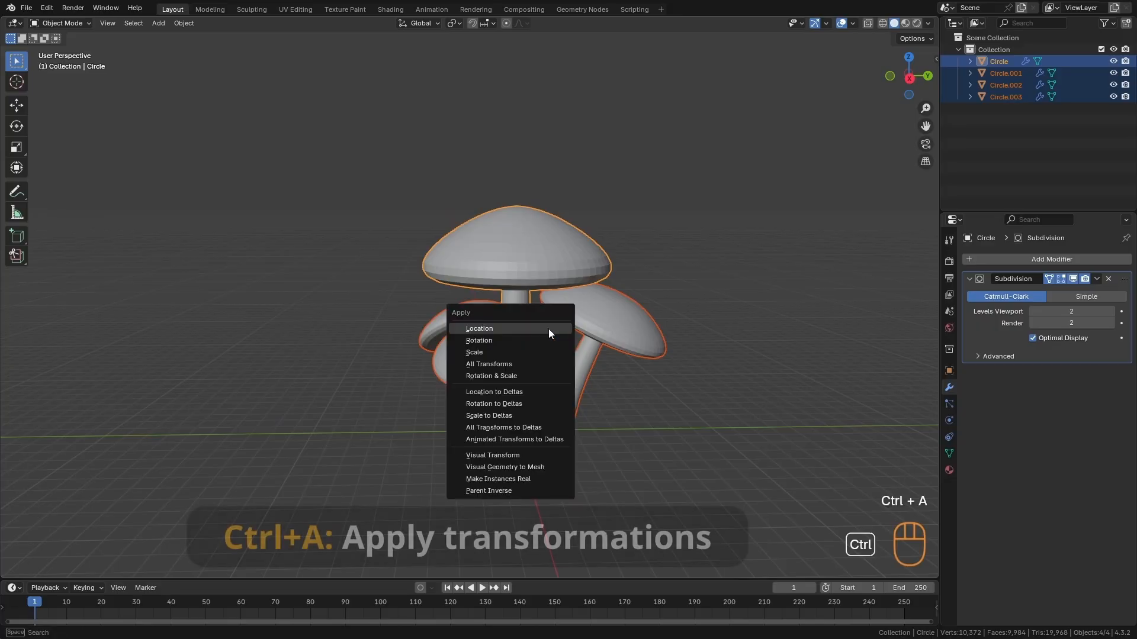
left_click(510, 351)
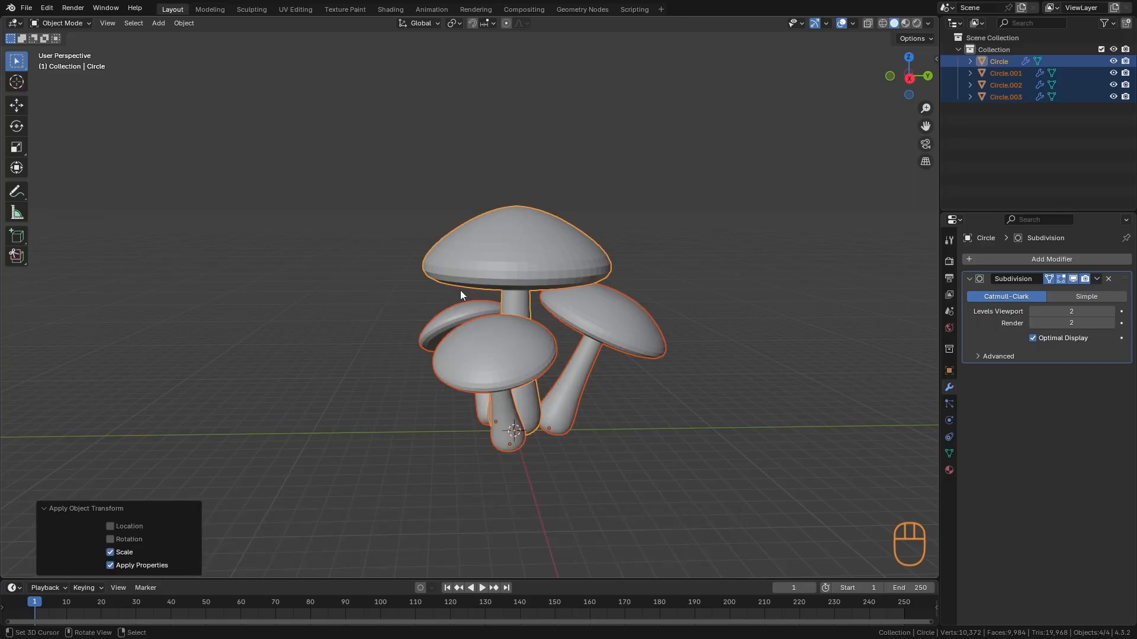
- Switch the large mushroom to Sculpt Mode and choose the Grab brush
middle_click_drag(460, 290, 557, 379, "alt")
left_click(72, 23)
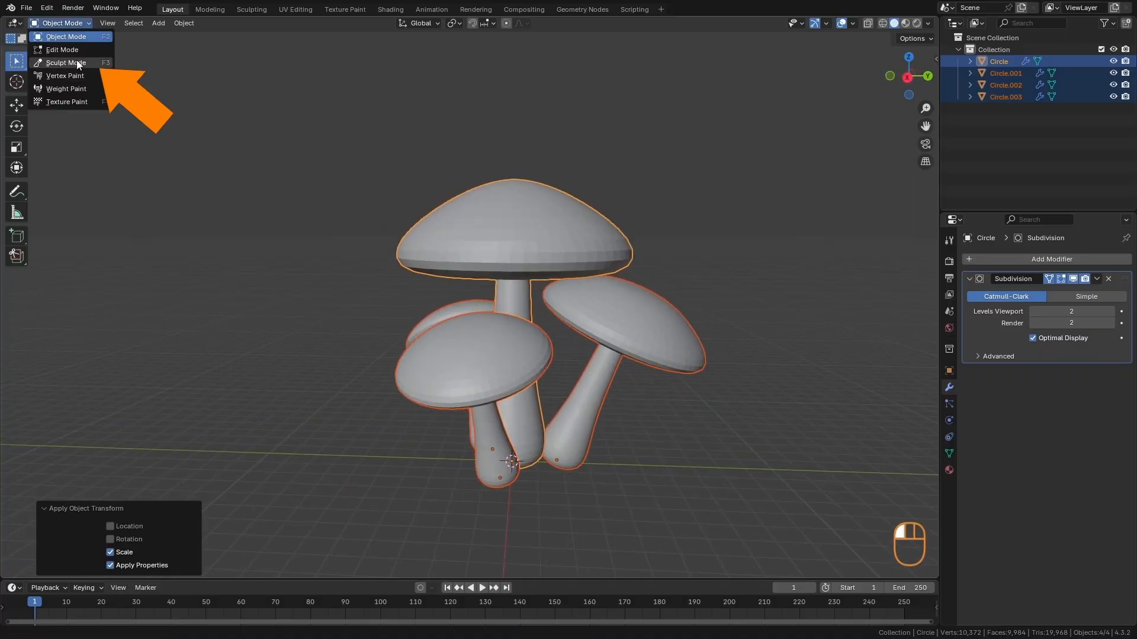
left_click(86, 61)
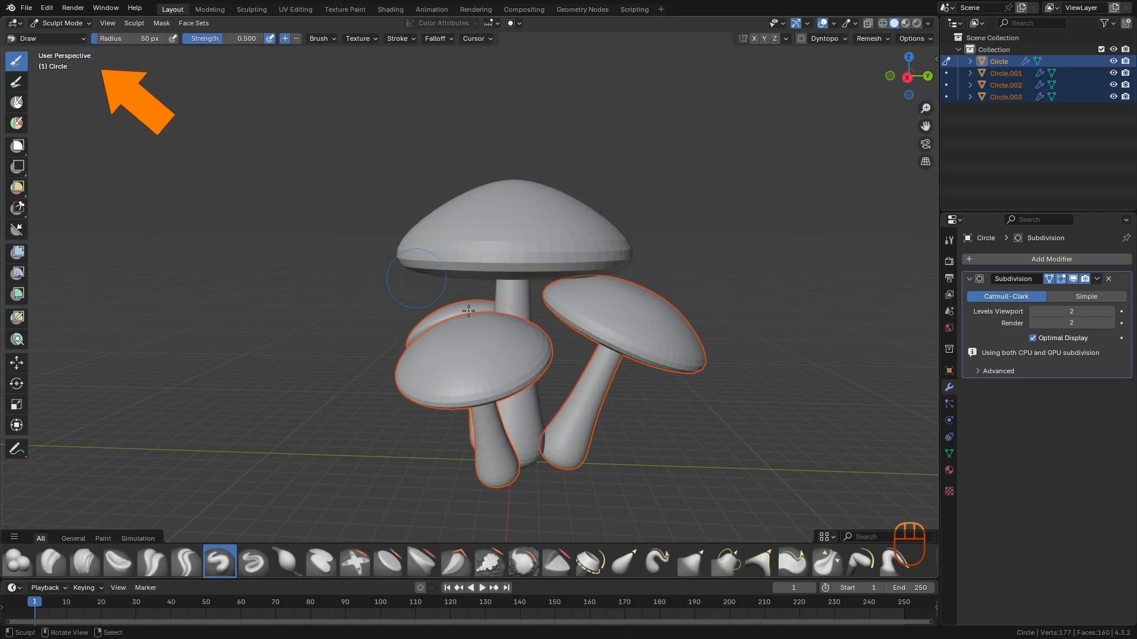
key("g")
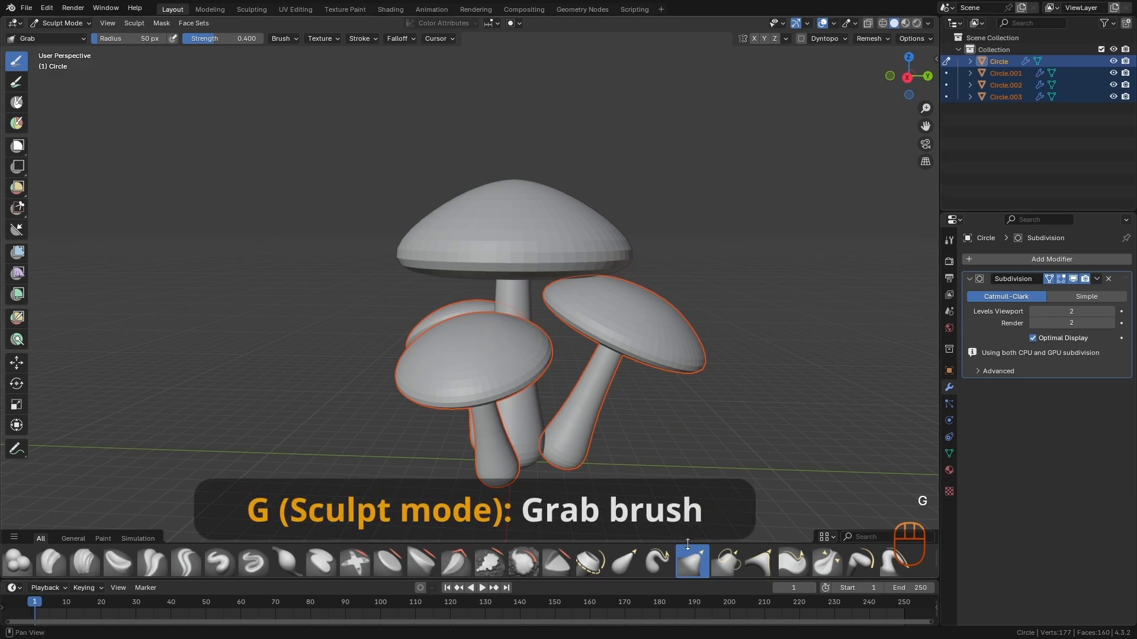
- Enlarge the Grab brush to a 219 px radius and pull the large mushroom's cap into a less regular shape
key("f")
left_click(610, 332)
middle_click_drag(604, 282, 583, 296, "alt")
key("f")
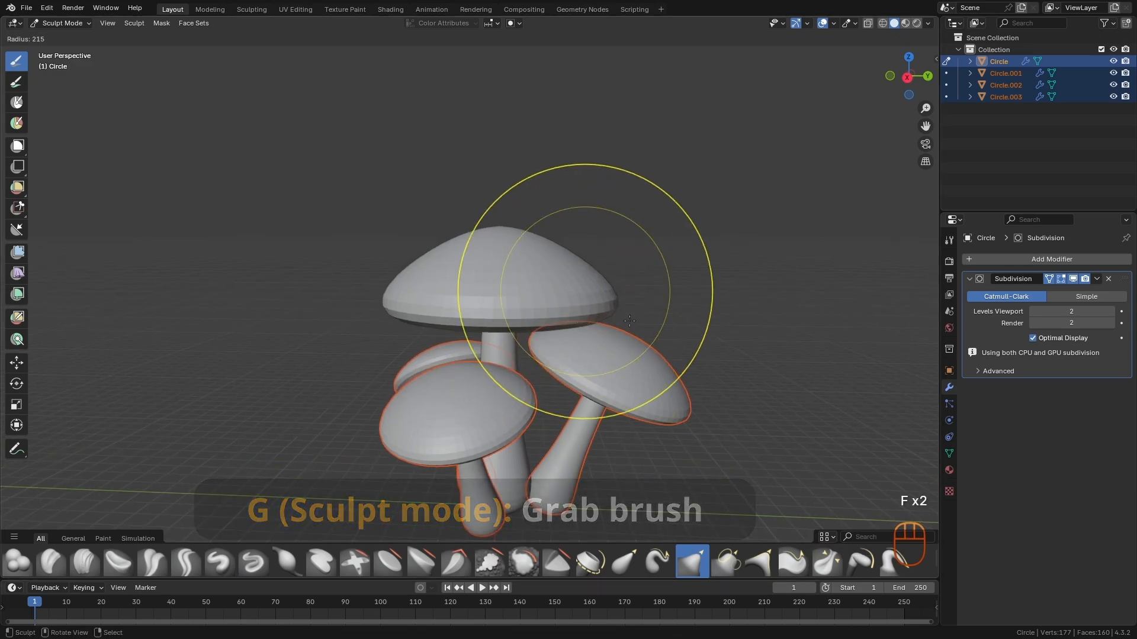
left_click(707, 289)
middle_click_drag(548, 237, 625, 259, "alt")
left_click_drag(567, 236, 569, 222)
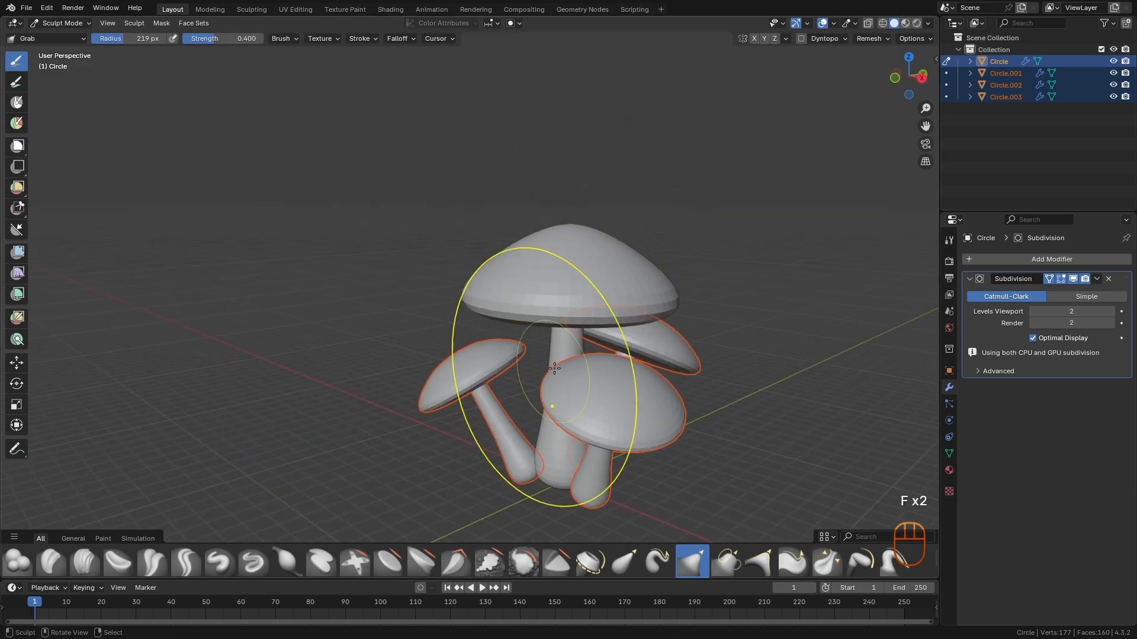
- Bend the large mushroom's stem with the Grab brush, then reshape its cap using a 281 px radius
key("f")
left_click(562, 376)
middle_click_drag(561, 376, 515, 327, "shift")
middle_click_drag(504, 237, 530, 232, "alt")
key("f")
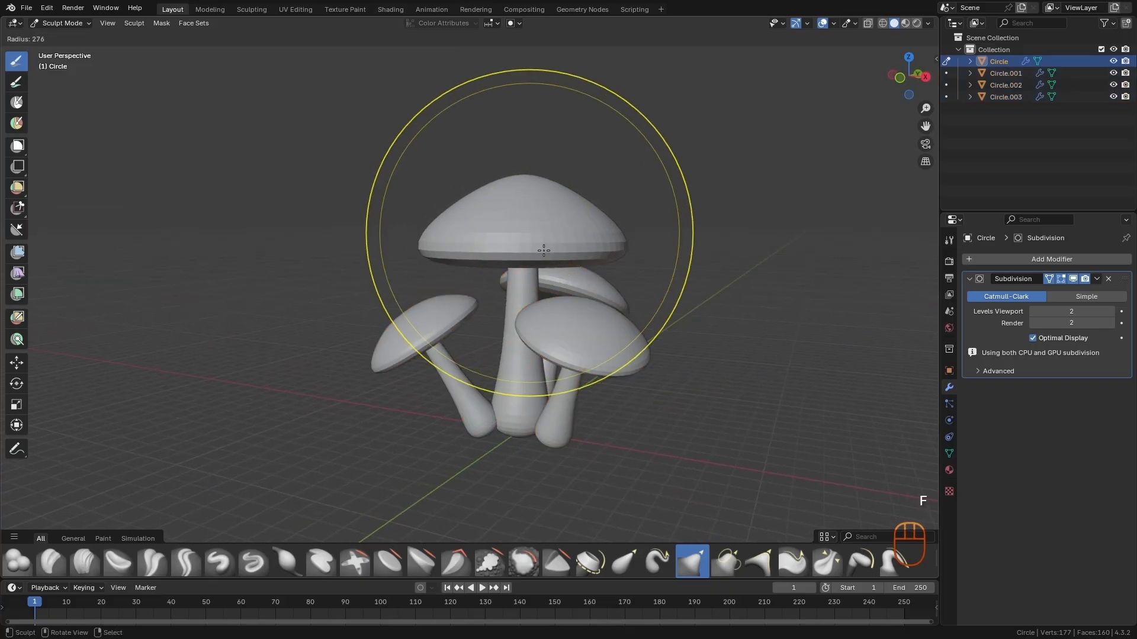
left_click(545, 245)
mouse_move(514, 229)
left_mouse_down()
mouse_move(508, 248)
mouse_move(482, 203)
left_mouse_up()
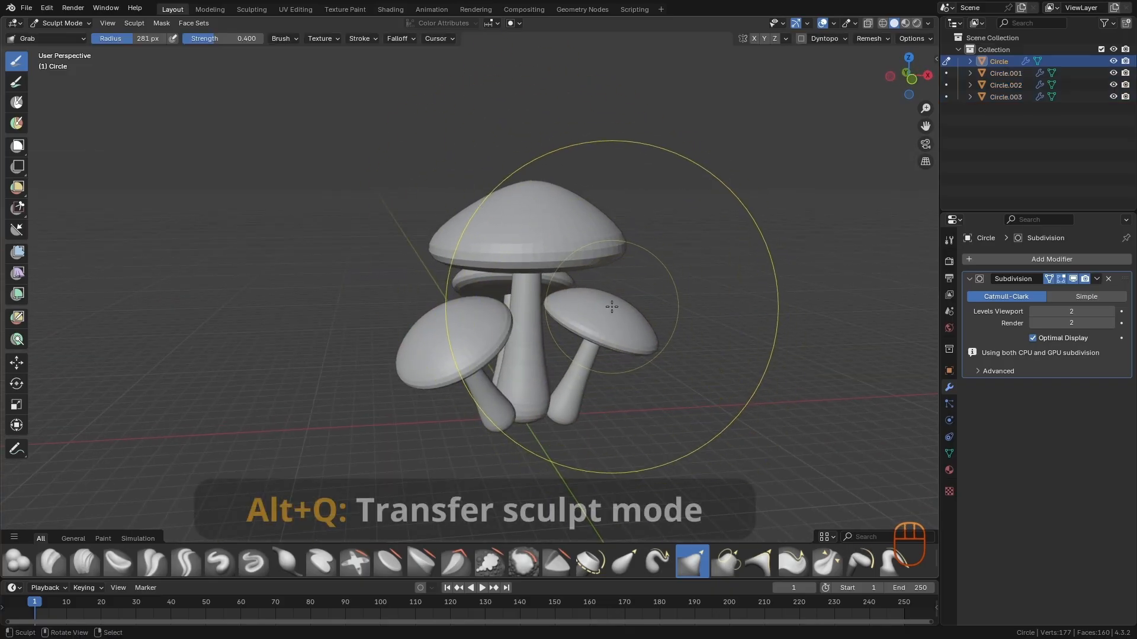
- Transfer Sculpt Mode to the Circle.002 mushroom and pull its cap into an uneven peak with a Grab radius of about 152 px
key("alt+q")
key("f")
left_click(527, 312)
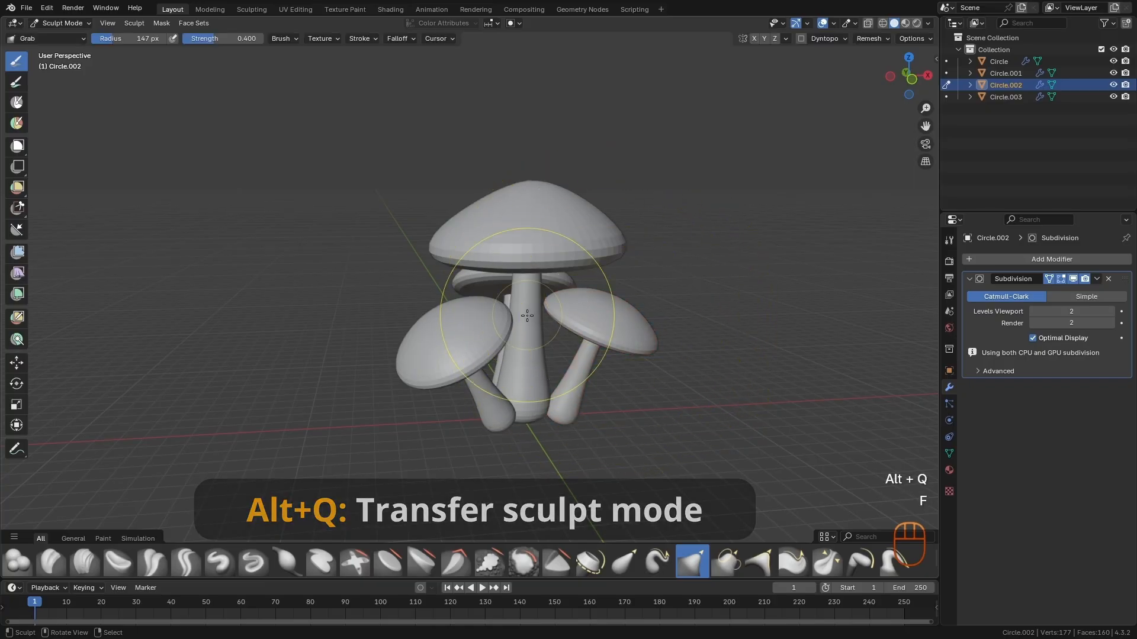
scroll(545, 313, "up", 3)
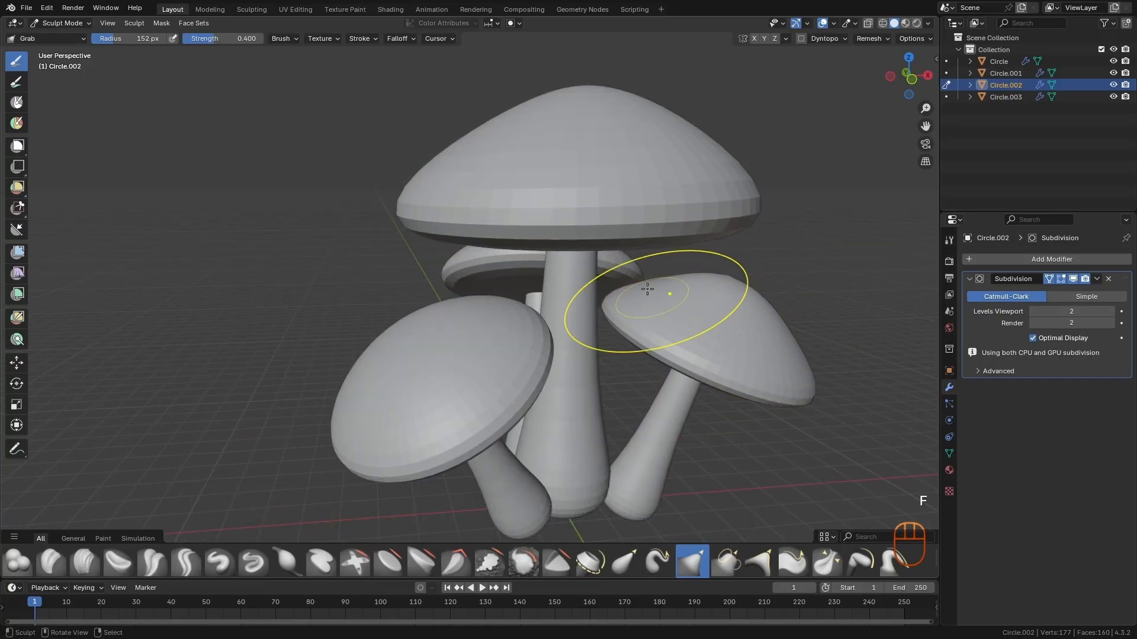
mouse_move(642, 444)
middle_mouse_down("alt+shift")
mouse_move(670, 373)
mouse_move(580, 379)
middle_mouse_up("alt+shift")
- Transfer Sculpt Mode to the Circle.003 mushroom and bend its leaning stem with the Grab brush
key("alt+q")
key("f")
left_click(510, 408)
middle_click_drag(510, 407, 504, 376, "alt")
key("f")
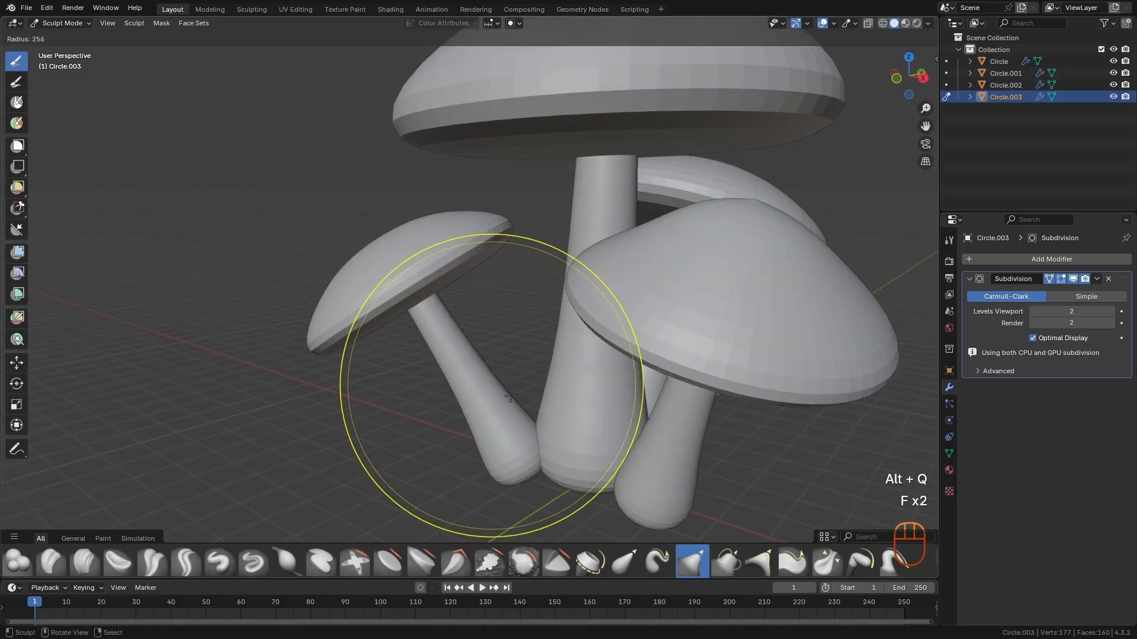
left_click(516, 388)
left_click_drag(517, 439, 503, 441)
- Reshape the rim and underside of the Circle.003 cap with a 304 px Grab brush
key("f")
left_click(475, 240)
left_click_drag(397, 251, 505, 221)
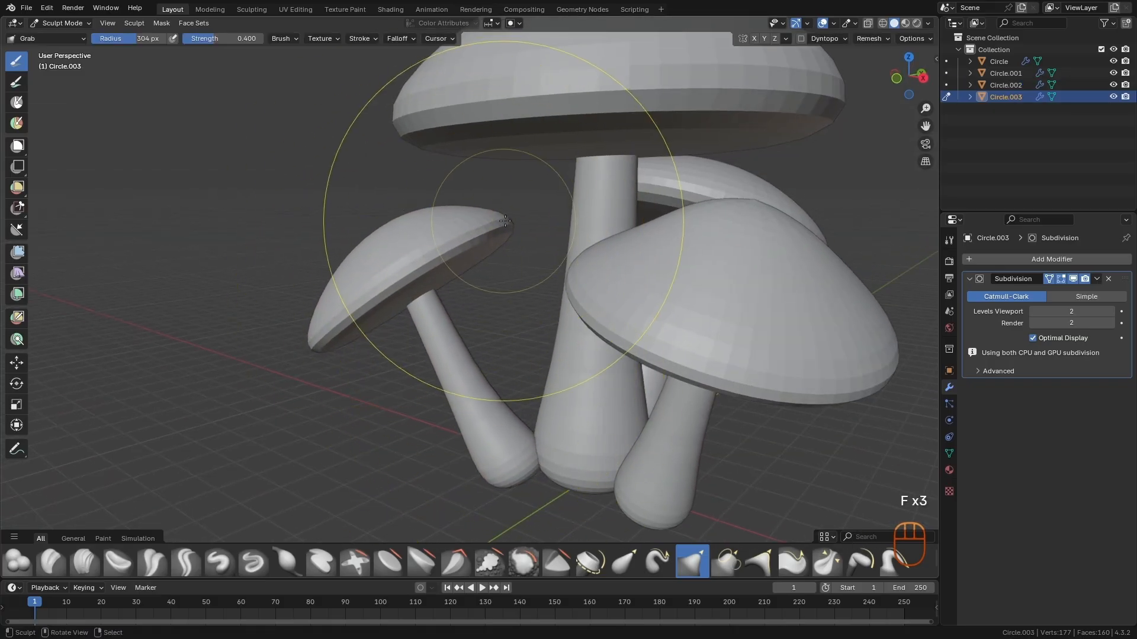
left_click_drag(495, 277, 494, 281)
mouse_move(459, 263)
middle_mouse_down("alt")
mouse_move(517, 254)
mouse_move(563, 274)
middle_mouse_up("alt")
- Pull up the crown of the Circle.003 cap with a 329 px Grab brush
key("f")
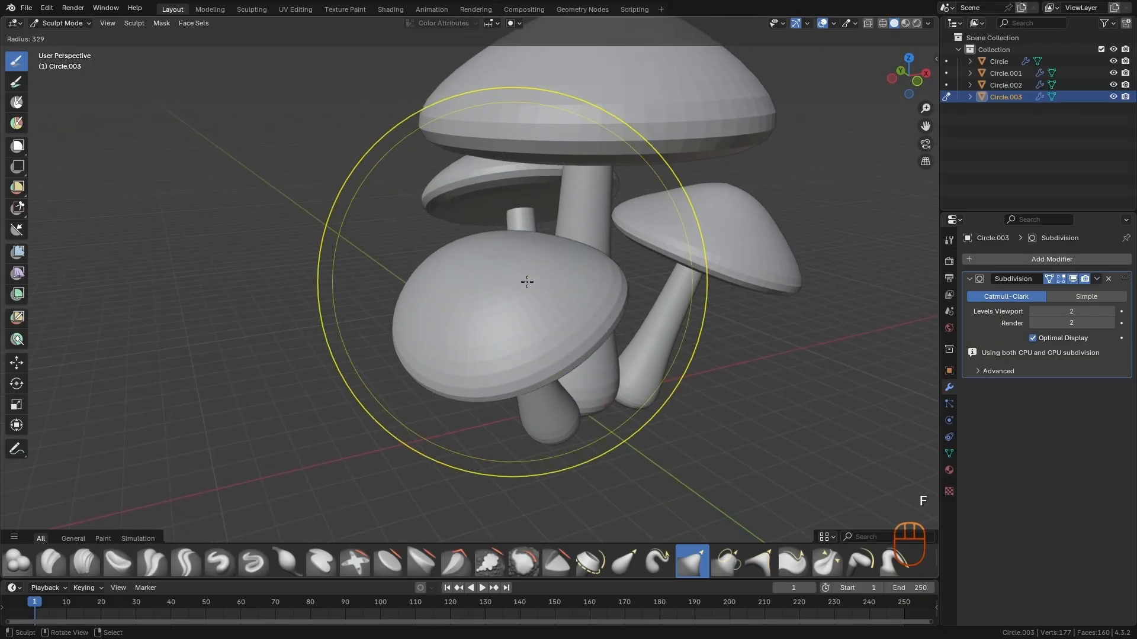
left_click(525, 281)
left_click_drag(486, 287, 476, 247)
middle_click_drag(504, 251, 426, 253, "alt")
left_click_drag(424, 251, 429, 230)
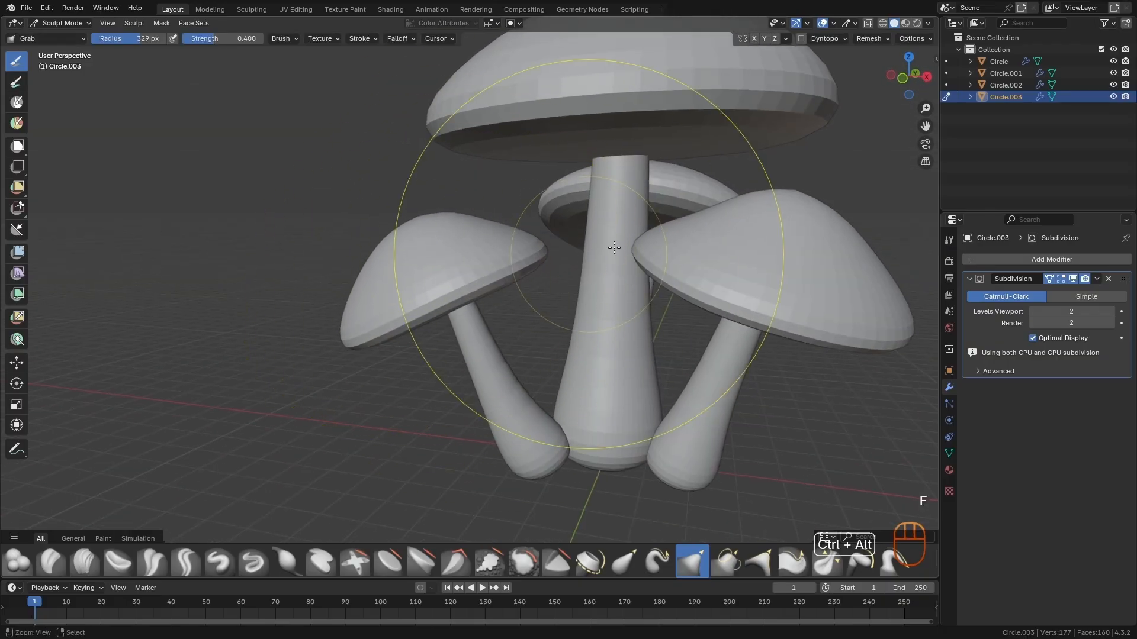
- Transfer Sculpt Mode to the Circle.001 mushroom and reshape its cap with a 324 px Grab brush
middle_click_drag(613, 249, 651, 361, "ctrl+alt")
mouse_move(652, 361)
middle_mouse_down("alt")
mouse_move(556, 383)
mouse_move(533, 304)
mouse_move(566, 276)
middle_mouse_up("alt")
key("alt+q")
key("f")
left_click(578, 276)
left_click_drag(525, 262, 516, 292)
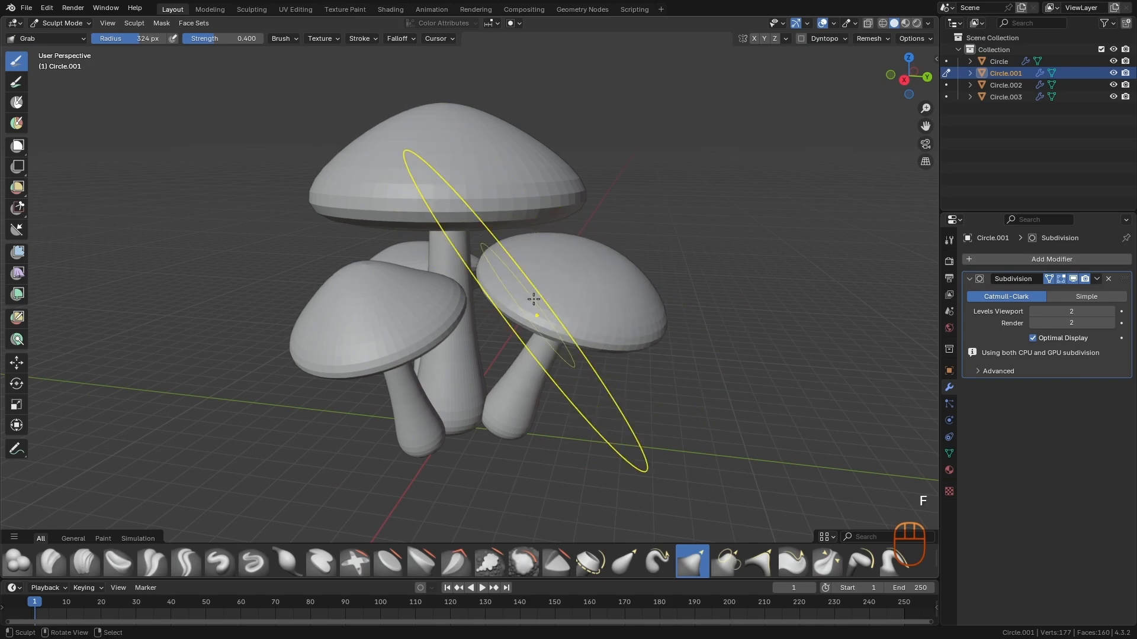
- Refine the Circle.001 cap with a 195 px Grab brush and its stem with a 243 px radius
key("f")
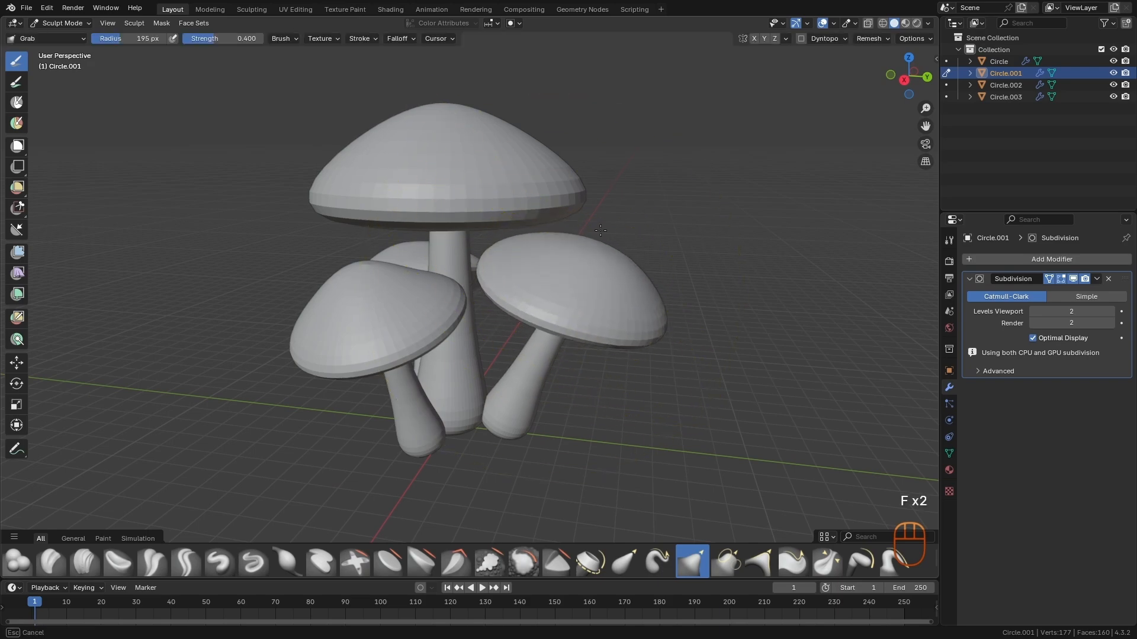
middle_click_drag(641, 316, 463, 330, "alt")
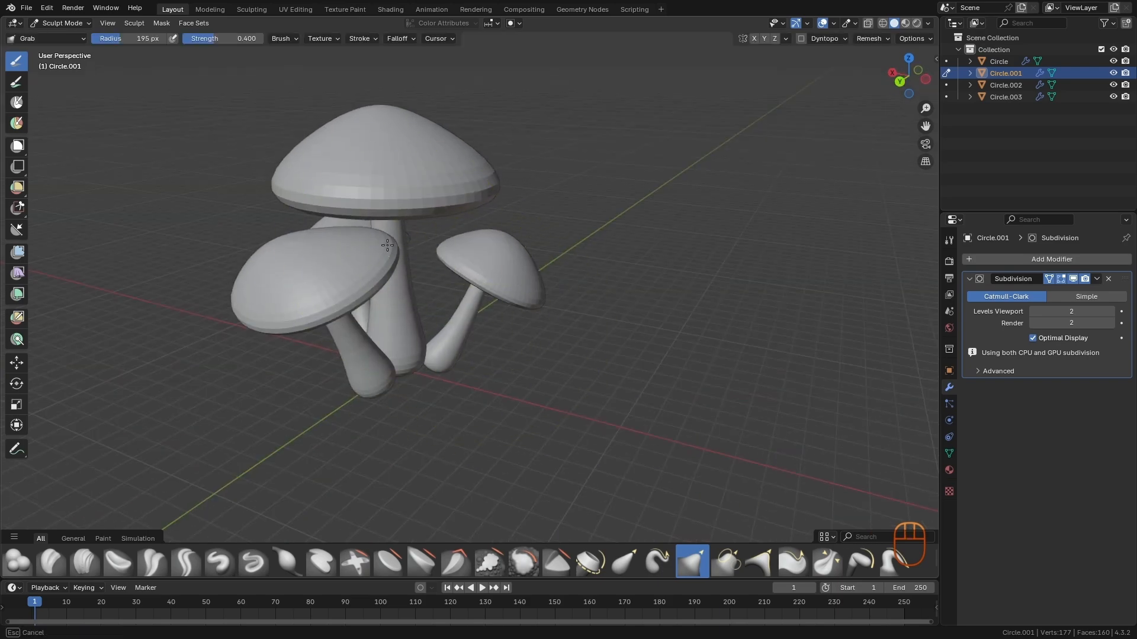
middle_click_drag(387, 244, 545, 355, "alt")
key("f")
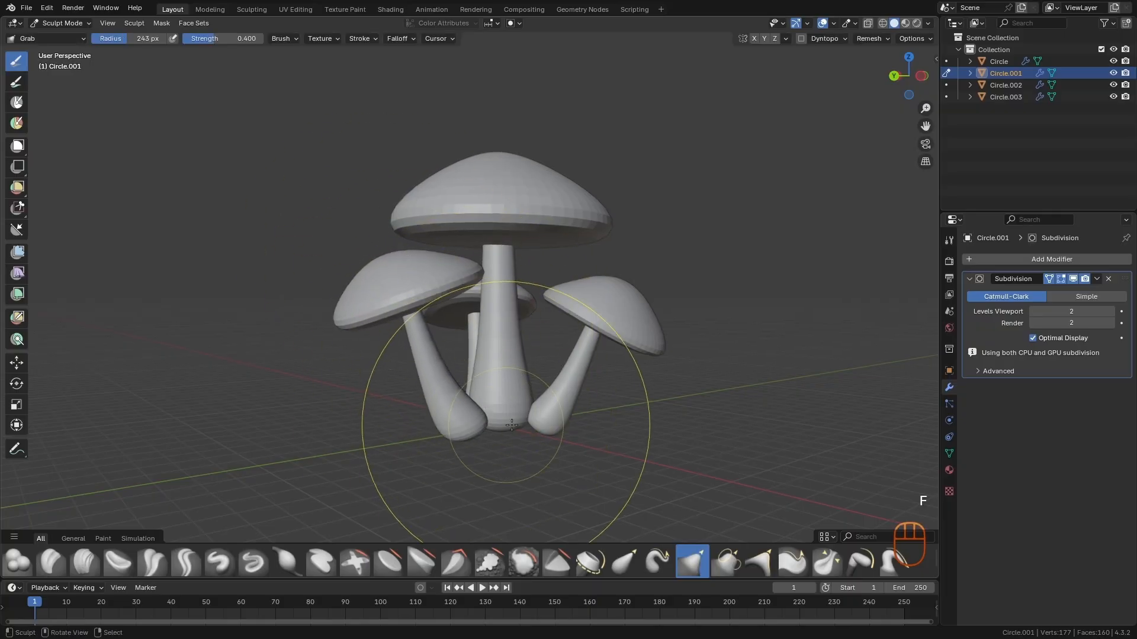
middle_click_drag(565, 403, 622, 300, "alt")
- Transfer Sculpt Mode back to Circle.003 and adjust its cap and stem with a 193 px Grab brush
key("alt+q")
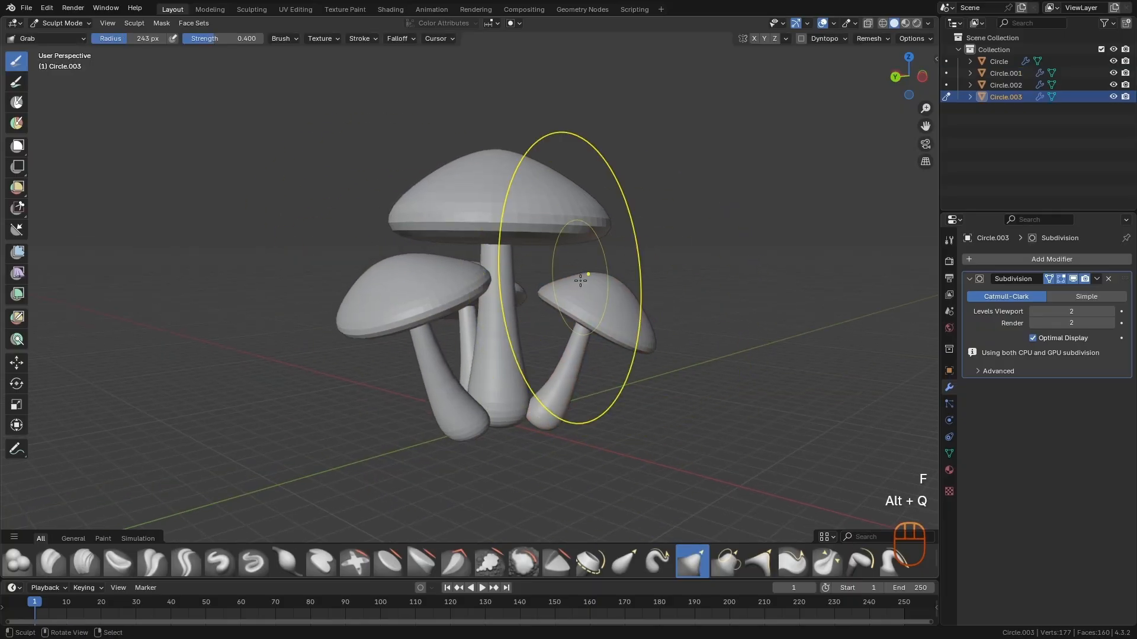
key("f")
left_click_drag(590, 355, 591, 353)
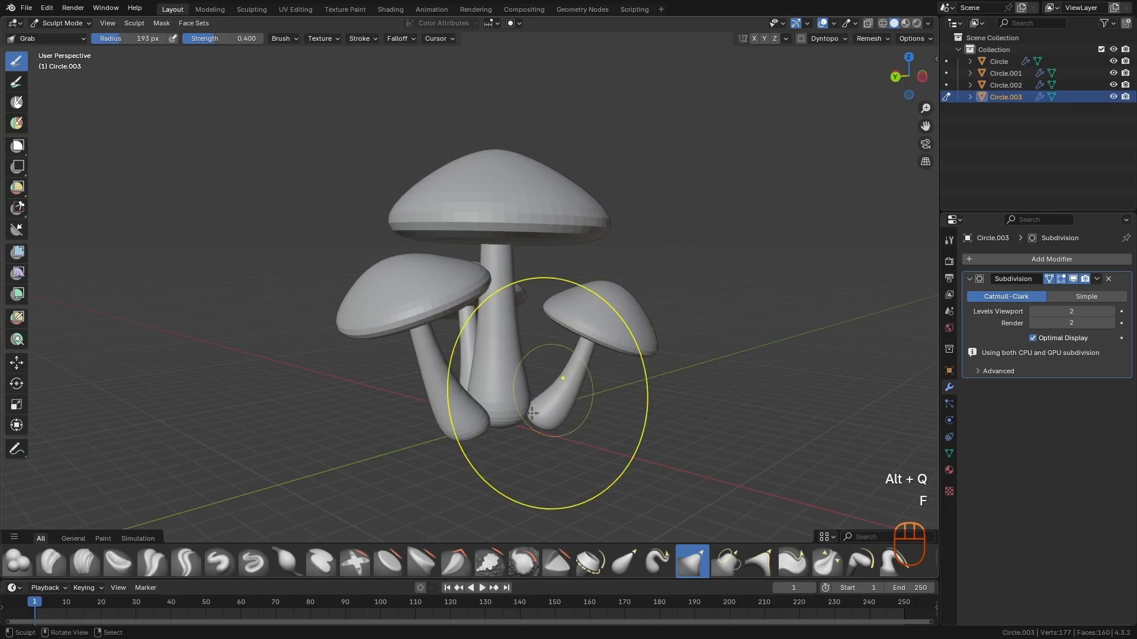
- Transfer Sculpt Mode to the large mushroom and bend its stem sideways with a 203 px Grab brush
key("alt+q")
key("f")
left_click(515, 325)
left_click_drag(512, 325, 488, 323)
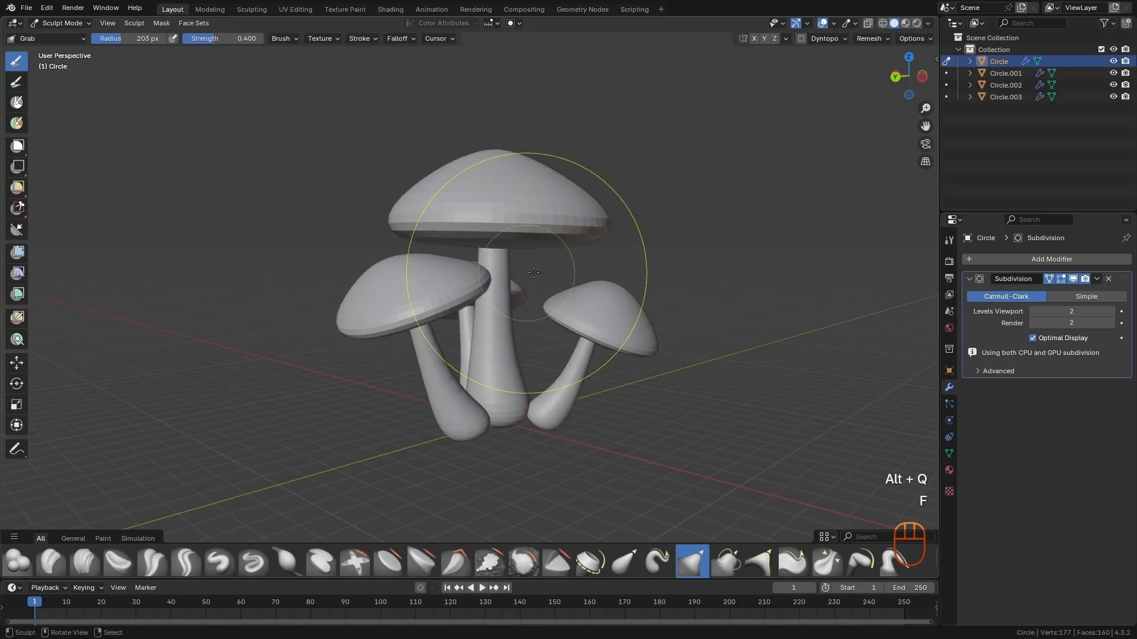
- Pull one side of the large cap's rim downward with a 277 px Grab brush, then adjust the opposite side with a larger radius
key("f")
key("f")
left_click(642, 231)
left_click_drag(586, 208, 575, 244)
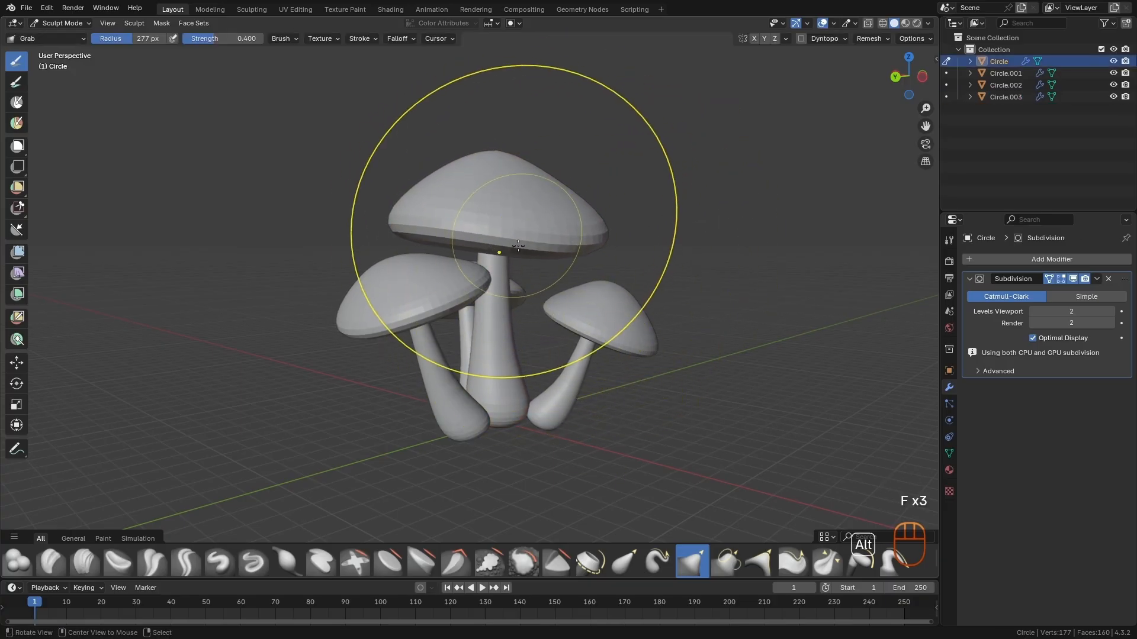
middle_click_drag(518, 245, 583, 255, "alt")
key("f")
left_click(710, 248)
mouse_move(441, 213)
left_mouse_down()
mouse_move(409, 201)
mouse_move(415, 214)
left_mouse_up()
- Transfer Sculpt Mode to the Circle.002 mushroom and bend its stem using Grab radii of 216 px and 168 px
middle_click_drag(453, 219, 527, 438, "alt")
mouse_move(527, 439)
middle_mouse_down("alt")
mouse_move(519, 401)
mouse_move(547, 403)
middle_mouse_up("alt")
mouse_move(547, 402)
middle_mouse_down("ctrl+alt")
mouse_move(530, 355)
mouse_move(489, 332)
mouse_move(408, 367)
middle_mouse_up("ctrl+alt")
key("f")
left_click(459, 331)
key("alt+q")
key("f")
left_click(463, 324)
key("f")
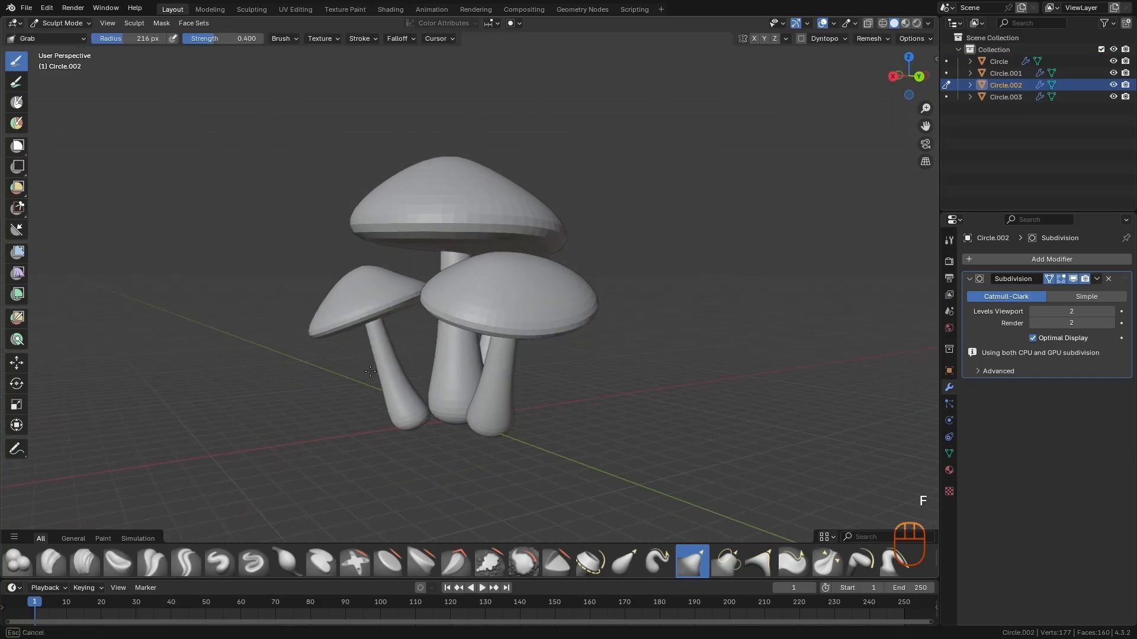
left_click(393, 304)
key("f")
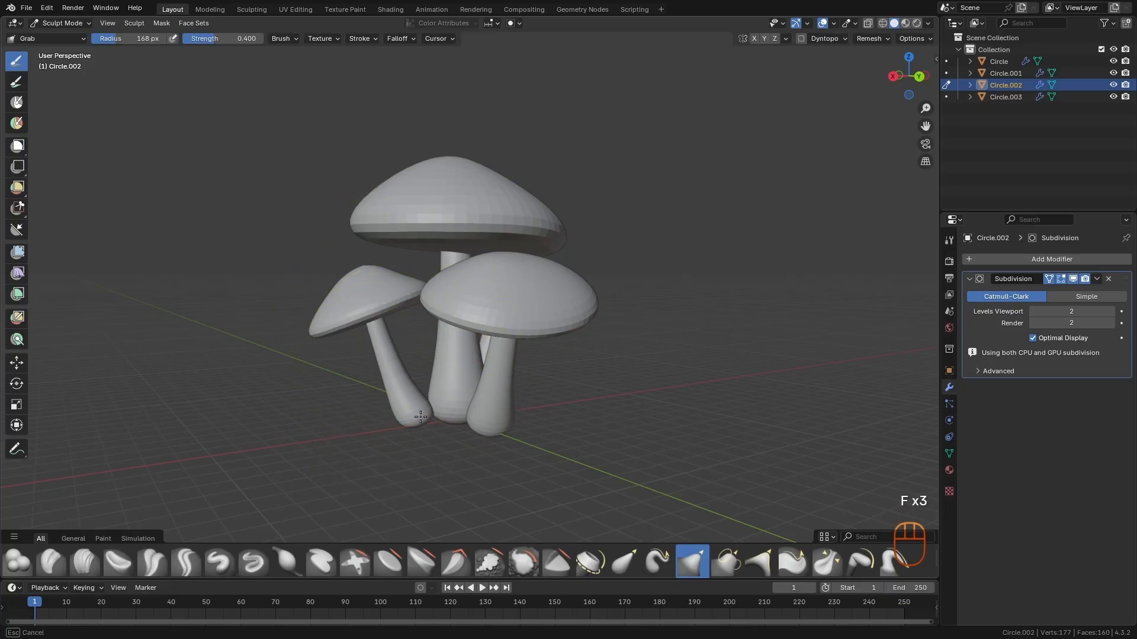
middle_click_drag(421, 417, 544, 391)
- Reshape the Circle.002 cap with the Grab brush enlarged to a 300 px radius
left_click_drag(526, 397, 601, 384, "alt")
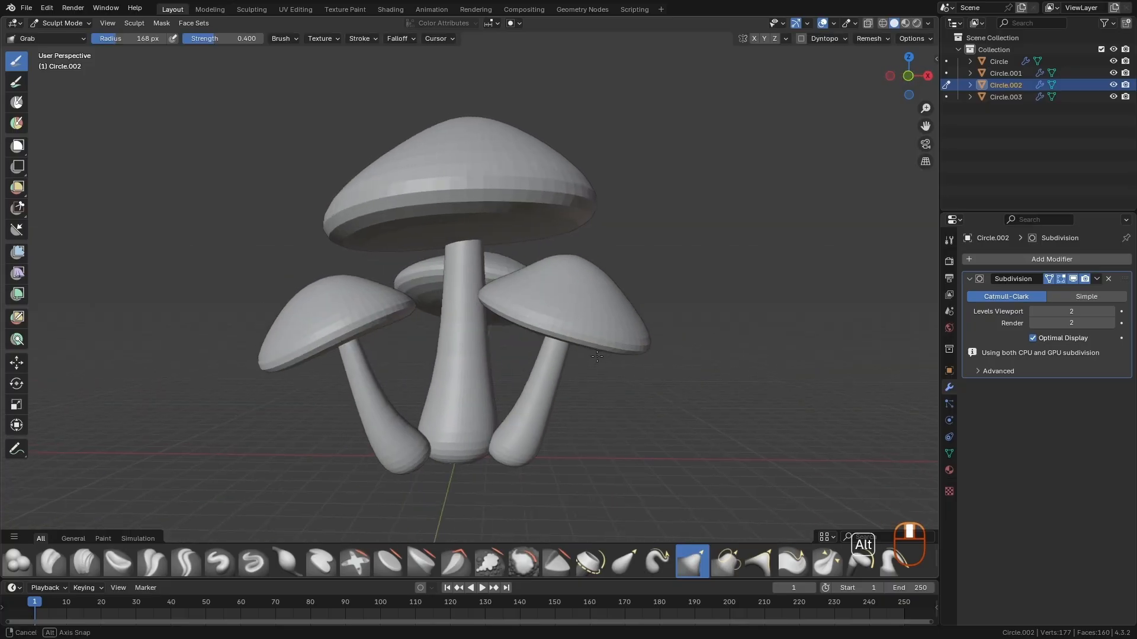
key("f")
left_click(605, 382)
key("f")
left_click(579, 302)
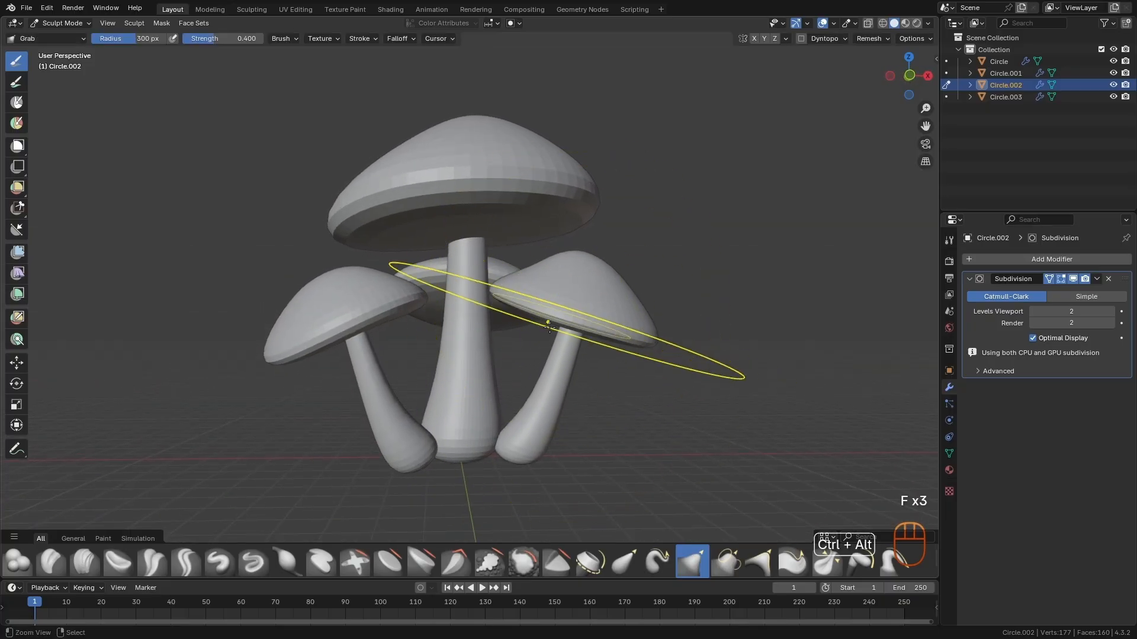
- Transfer Sculpt Mode to the Circle.003 mushroom and curve its lower stem with a 160 px Grab brush
left_click_drag(549, 327, 546, 348, "ctrl+alt")
key("alt+q")
key("f")
left_click(335, 350)
key("f")
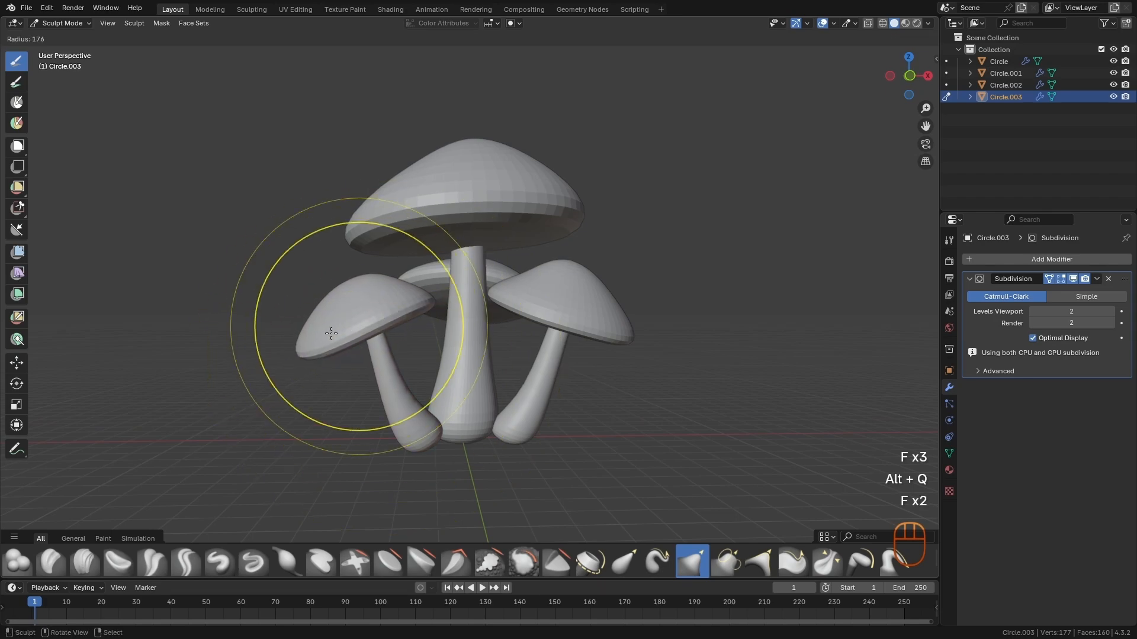
left_click(381, 353)
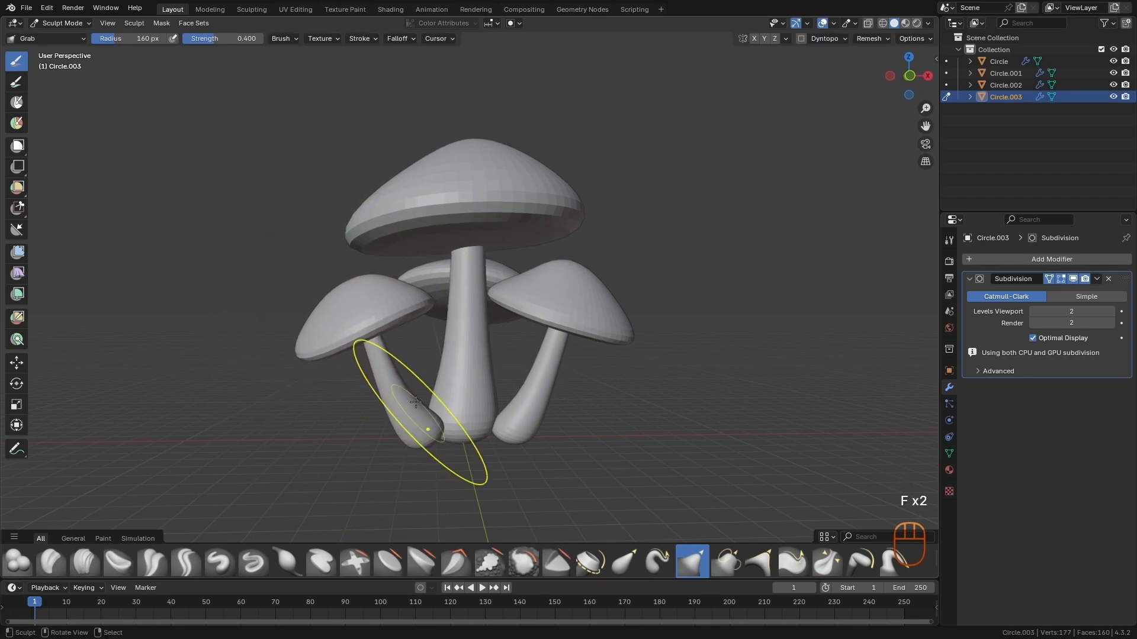
- Transfer Sculpt Mode to the large mushroom and refine its stem and cap using Grab radii of 200 px and 238 px
key("alt+q")
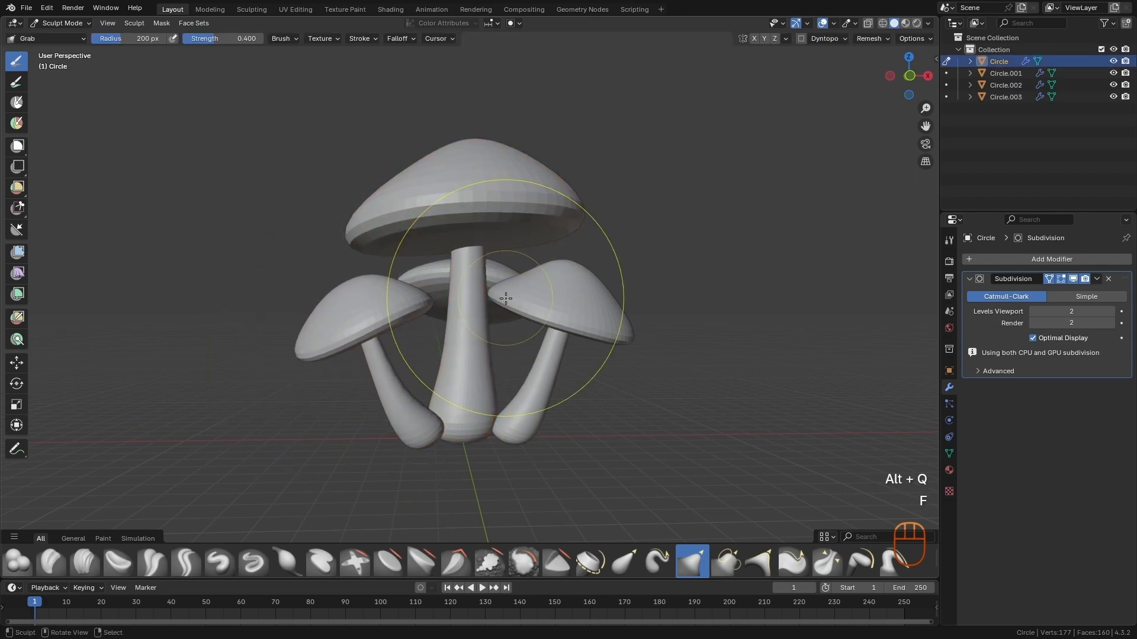
key("f")
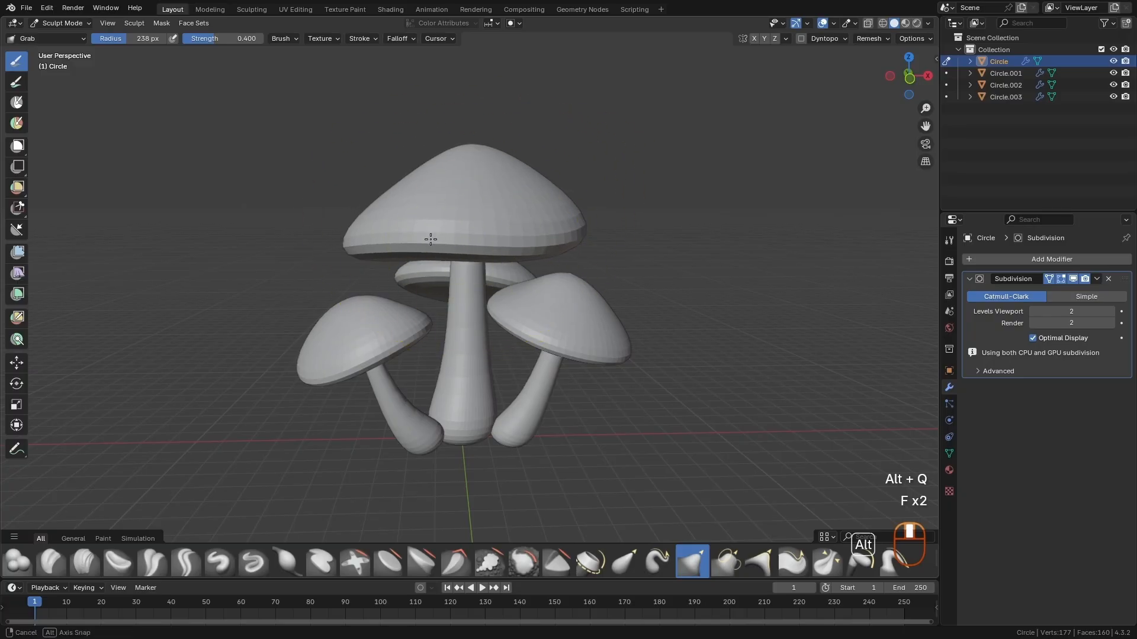
mouse_move(431, 240)
middle_mouse_down("alt")
mouse_move(619, 325)
mouse_move(547, 382)
mouse_move(509, 348)
mouse_move(536, 355)
middle_mouse_up("alt")
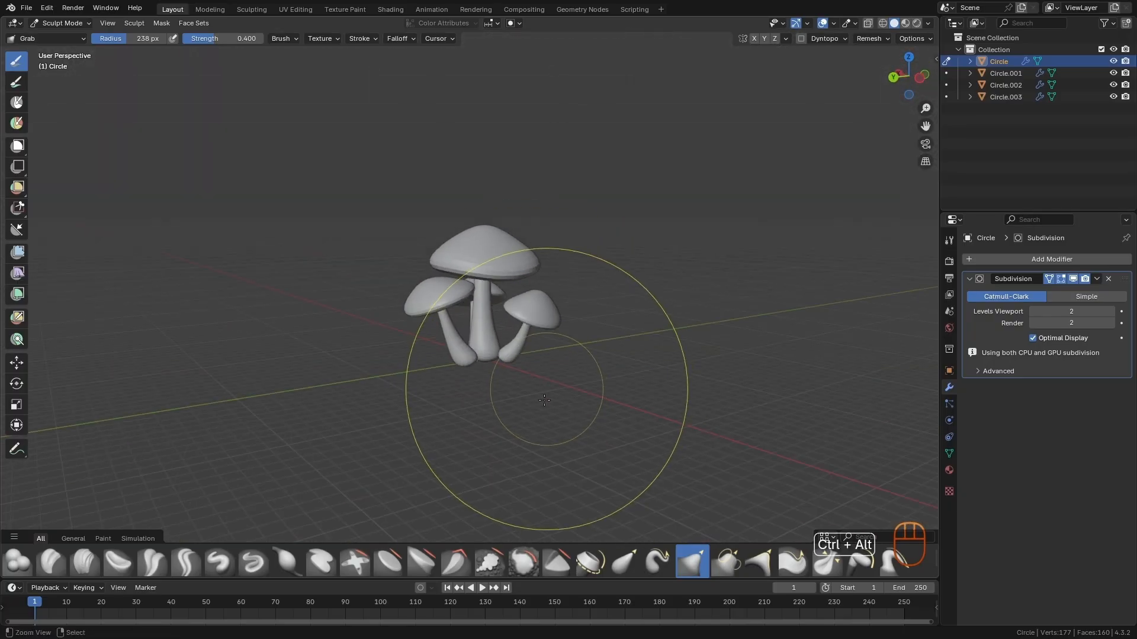
- Transfer Sculpt Mode to the Circle.001 mushroom and refine its shape with the Grab brush at a 218 px radius
scroll(551, 356, "up", 3)
key("alt+q")
key("f")
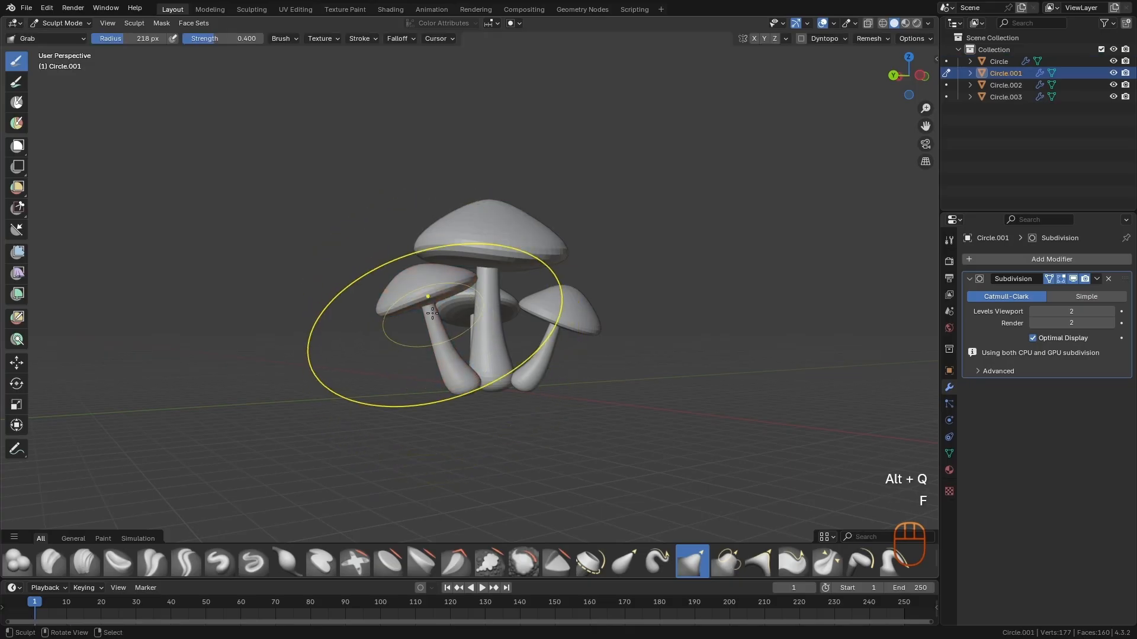
mouse_move(590, 362)
middle_mouse_down("alt")
mouse_move(572, 413)
mouse_move(503, 431)
mouse_move(572, 461)
mouse_move(569, 432)
middle_mouse_up("alt")
scroll(572, 455, "up", 2)
- Transfer Sculpt Mode to the large mushroom, adjust its cap using Grab radii of 175 px and 162 px, and undo the last stroke
key("alt+q")
key("f")
left_click(516, 327)
mouse_move(521, 323)
left_mouse_down("alt")
mouse_move(487, 354)
mouse_move(489, 290)
left_mouse_up("alt")
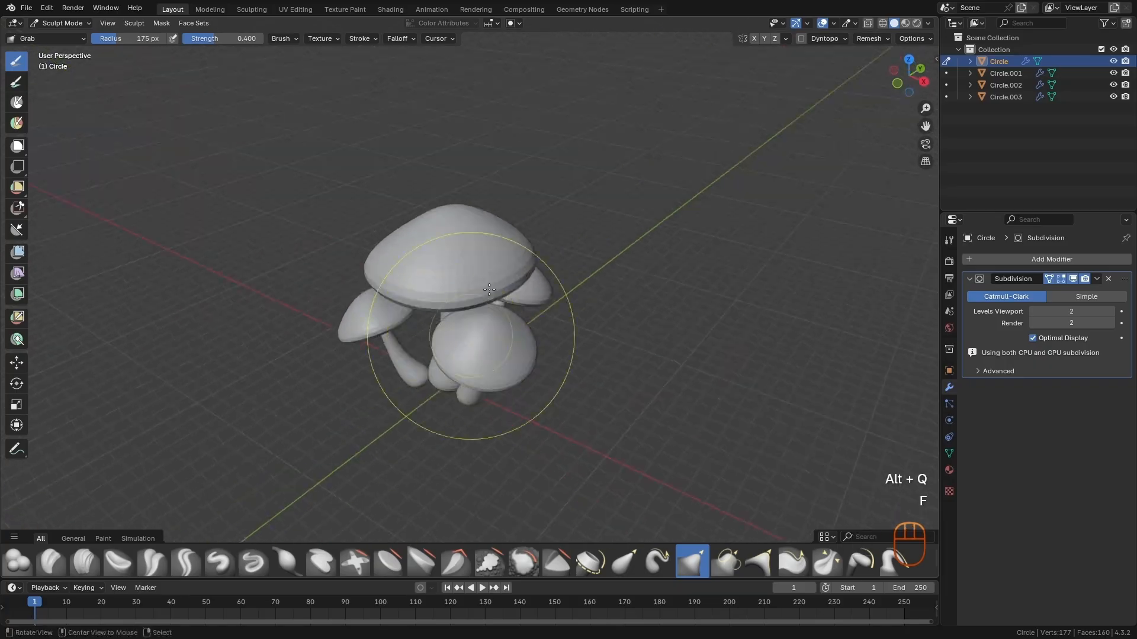
left_click_drag(456, 208, 453, 197)
mouse_move(468, 207)
left_mouse_down("alt")
mouse_move(481, 188)
mouse_move(619, 314)
left_mouse_up("alt")
key("ctrl+z")
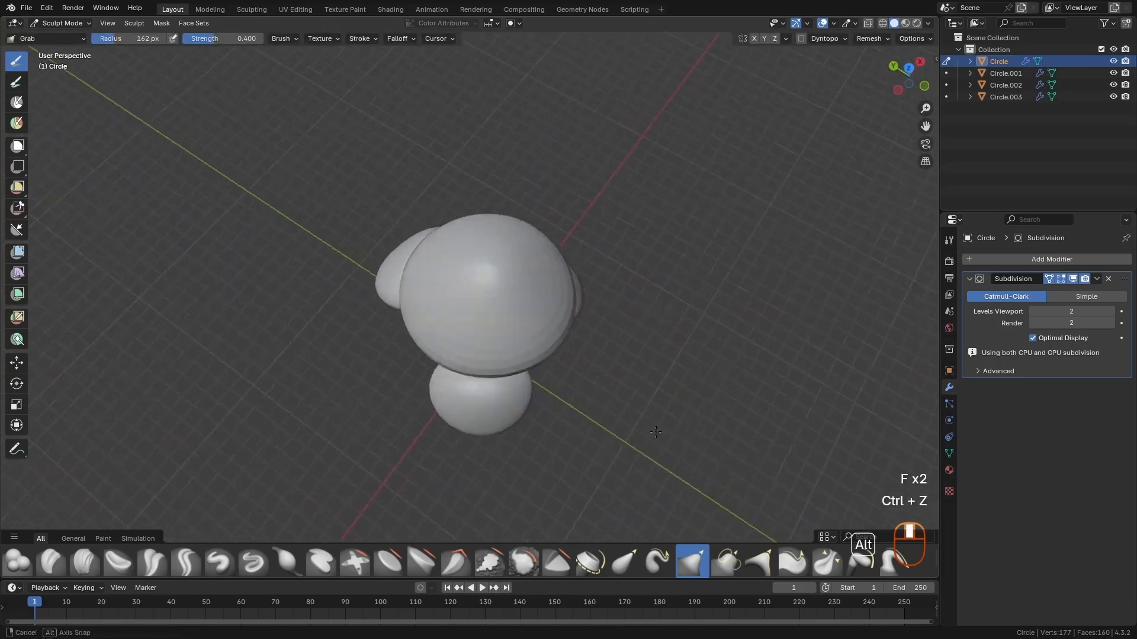
mouse_move(681, 441)
left_mouse_down("alt")
mouse_move(654, 357)
mouse_move(622, 393)
left_mouse_up("alt")
mouse_move(621, 394)
left_mouse_down("alt")
mouse_move(645, 391)
mouse_move(556, 393)
mouse_move(497, 290)
mouse_move(386, 309)
left_mouse_up("alt")
- Transfer Sculpt Mode to the Circle.003 mushroom and touch it up with a 120 px Grab brush
key("alt+q")
key("f")
left_click(459, 291)
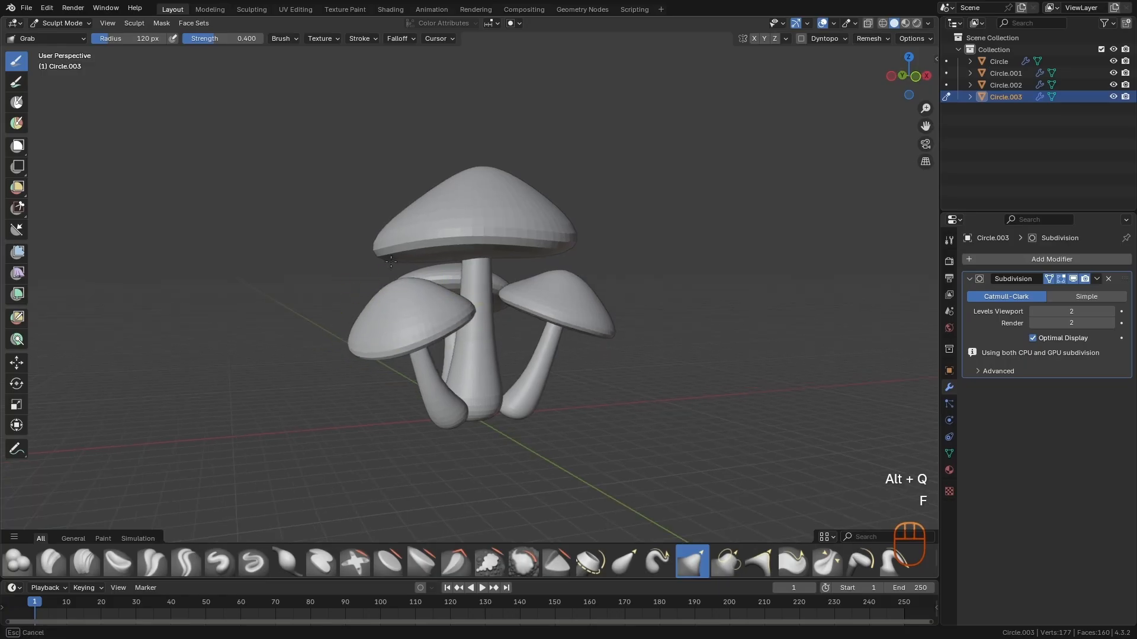
mouse_move(469, 334)
left_mouse_down("ctrl+alt")
mouse_move(444, 360)
mouse_move(624, 350)
left_mouse_up("ctrl+alt")
- Return to Object Mode and deselect all mushrooms
key("F2")
key("a")
mouse_move(528, 392)
left_mouse_down("alt")
mouse_move(578, 427)
mouse_move(537, 411)
mouse_move(525, 391)
mouse_move(535, 463)
mouse_move(520, 419)
mouse_move(593, 373)
mouse_move(641, 370)
mouse_move(485, 372)
left_mouse_up("alt")
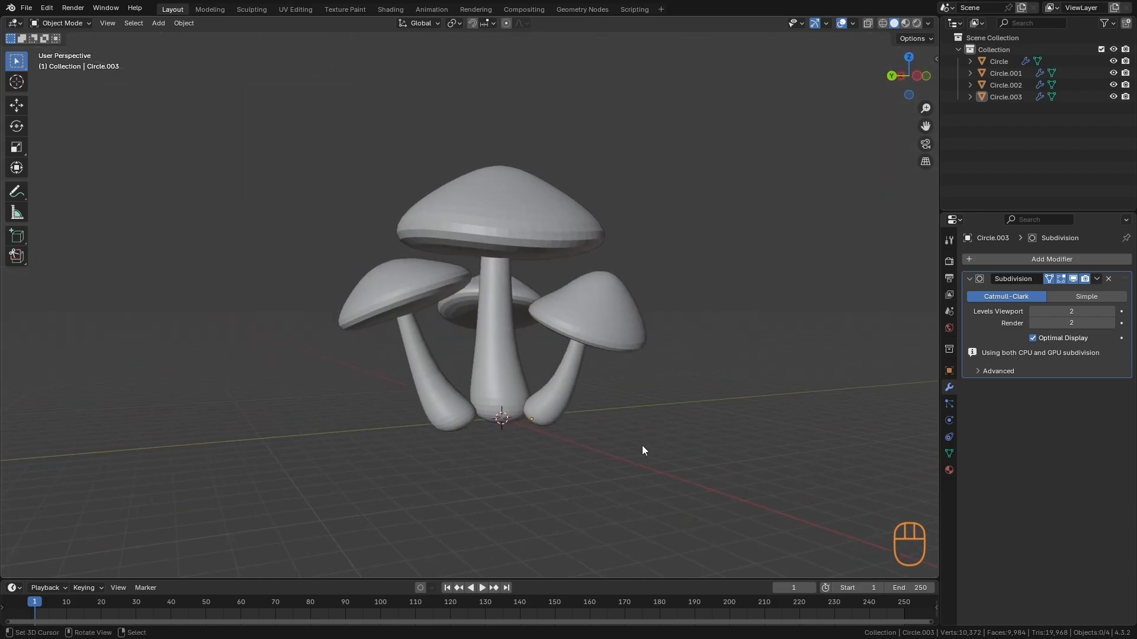
- Add a 2 m mesh plane at the origin and hide every object except the plane
left_click_drag(642, 441, 559, 368, "alt+shift")
key("shift+a")
mouse_move(609, 372)
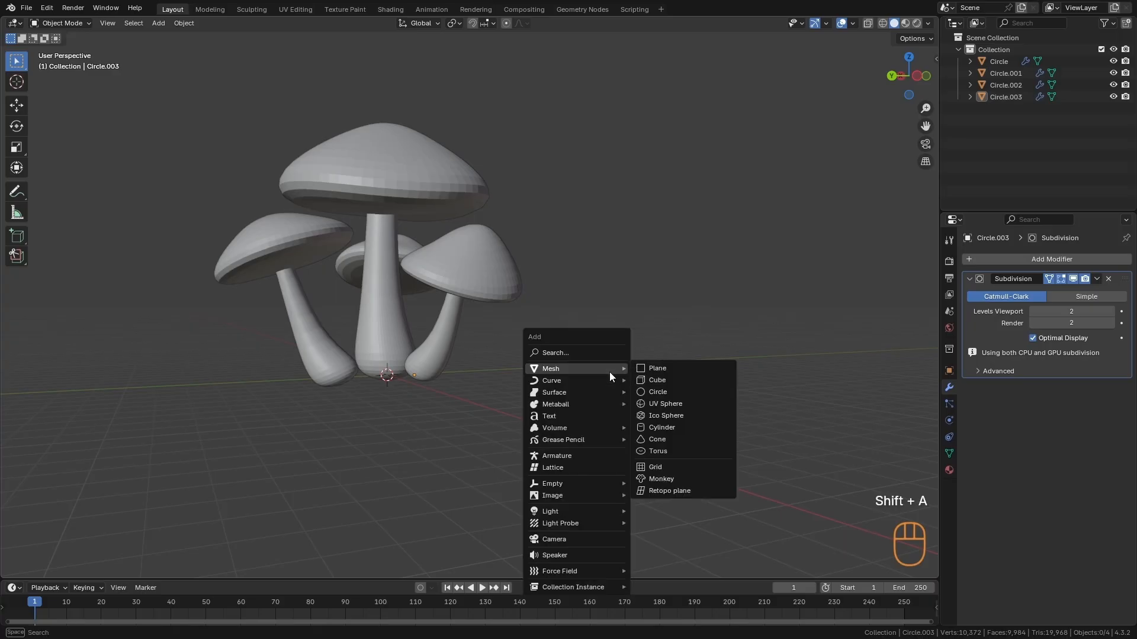
left_click(667, 378)
left_click_drag(666, 374, 623, 477, "ctrl+alt")
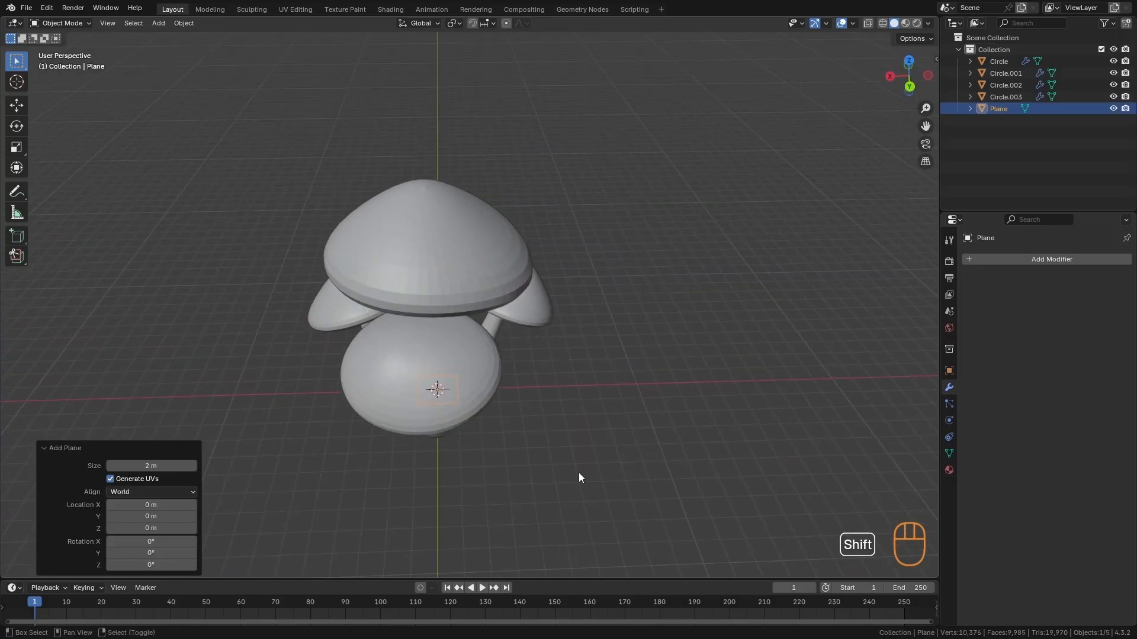
key("shift+h")
key("a")
left_click_drag(552, 371, 606, 362, "ctrl+alt")
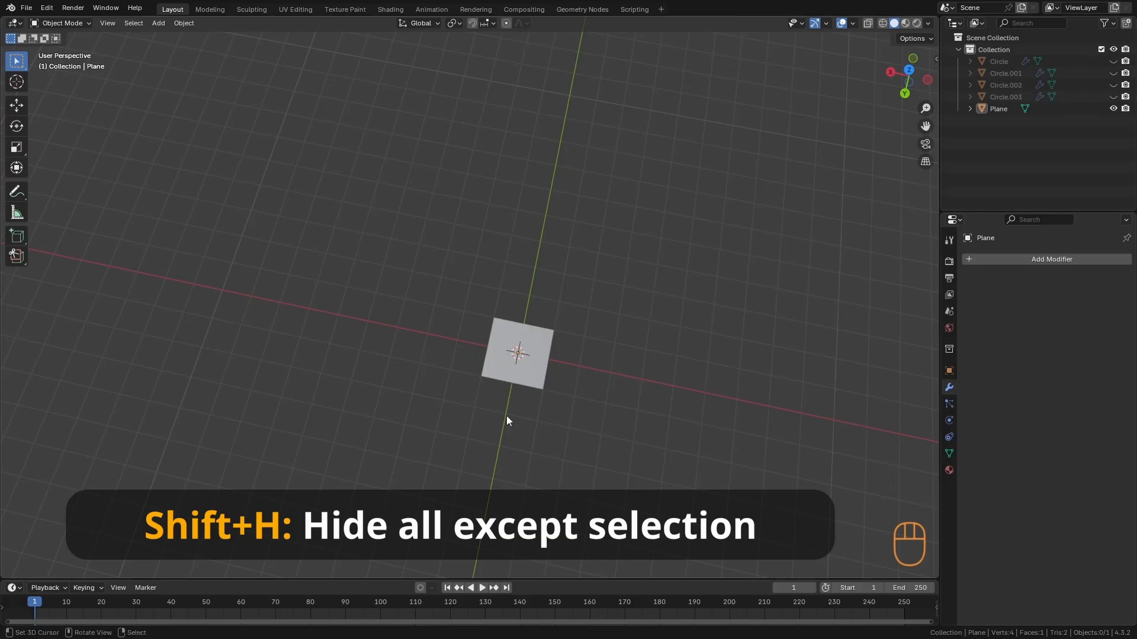
- Enter Edit Mode on the plane and rotate its geometry 90° about the global X axis to stand it upright
left_click(565, 395)
key("KP_3")
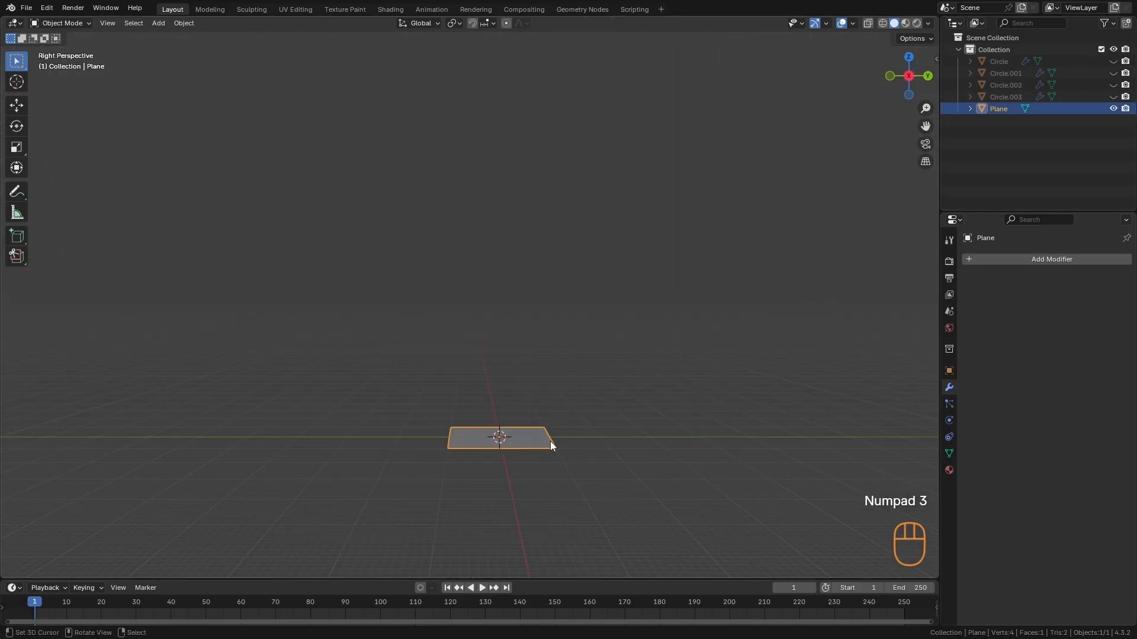
key("Tab")
left_click_drag(548, 462, 578, 391, "alt+shift")
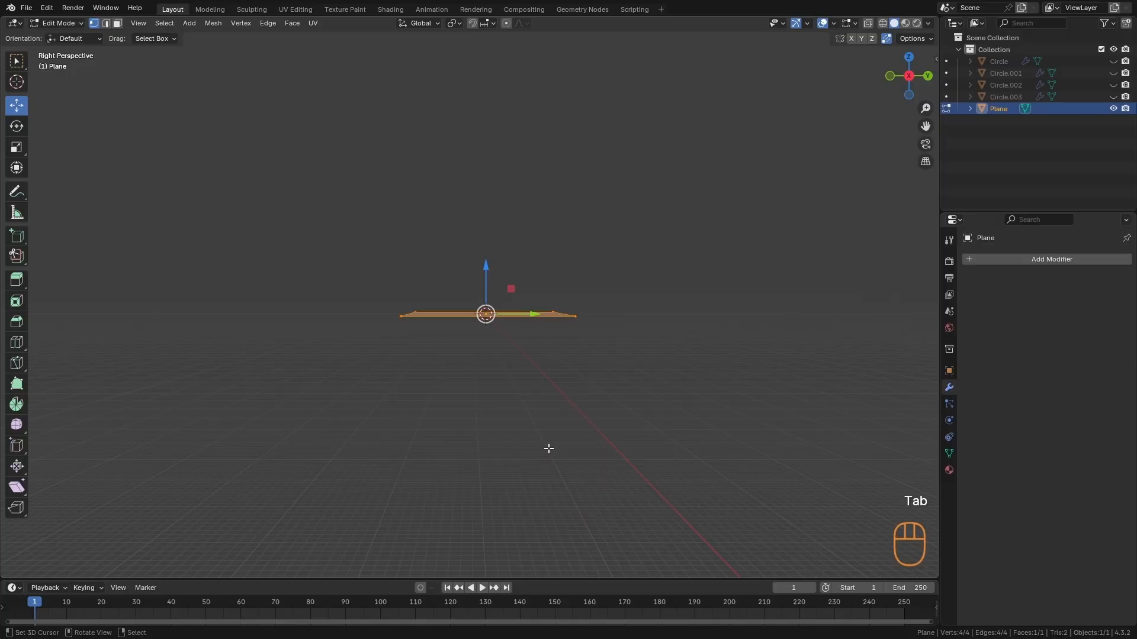
key("r")
key("x")
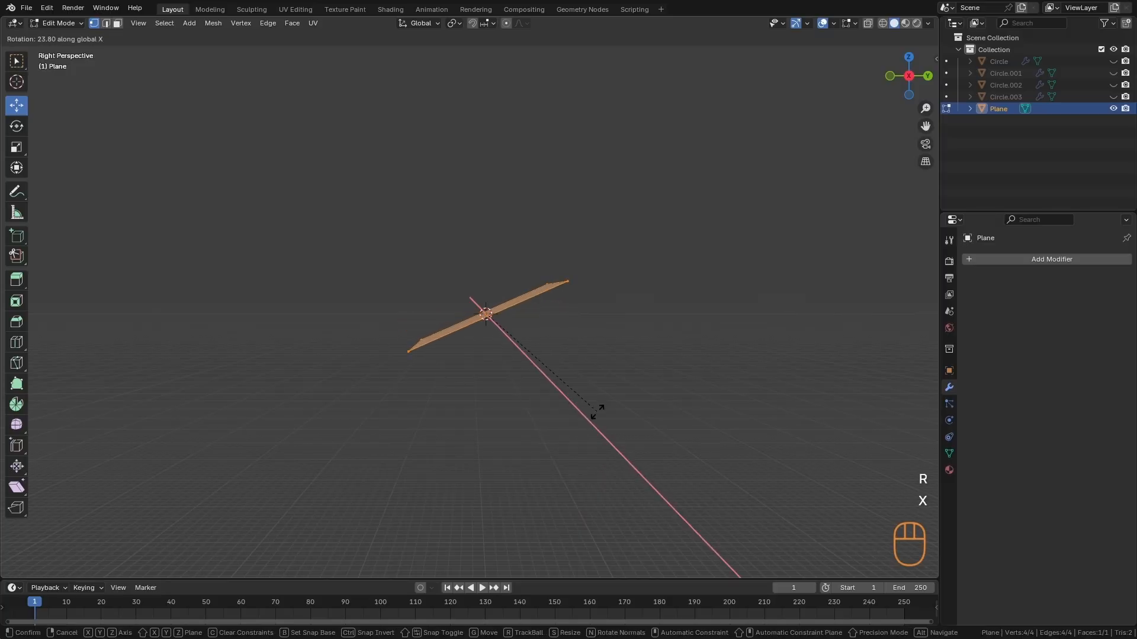
key("KP_9")
key("KP_0")
left_click(594, 411)
- Stretch the upright plane along the Z axis into a tall, narrow rectangle and deselect its geometry
middle_click_drag(594, 411, 638, 354, "alt")
middle_click_drag(568, 392, 683, 411, "alt")
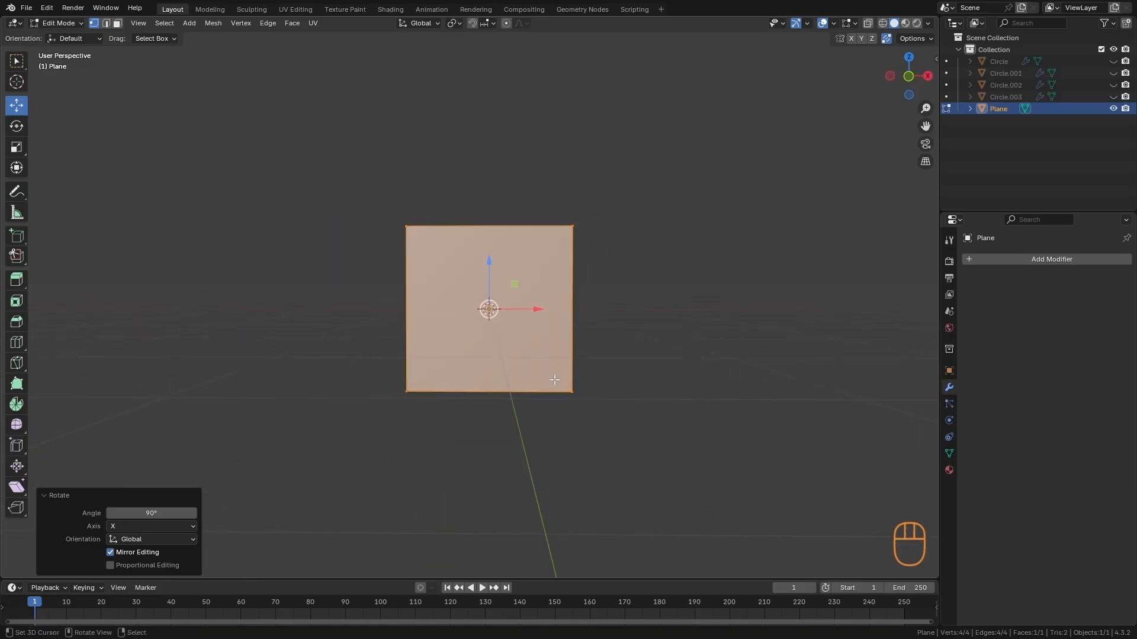
key("s")
key("z")
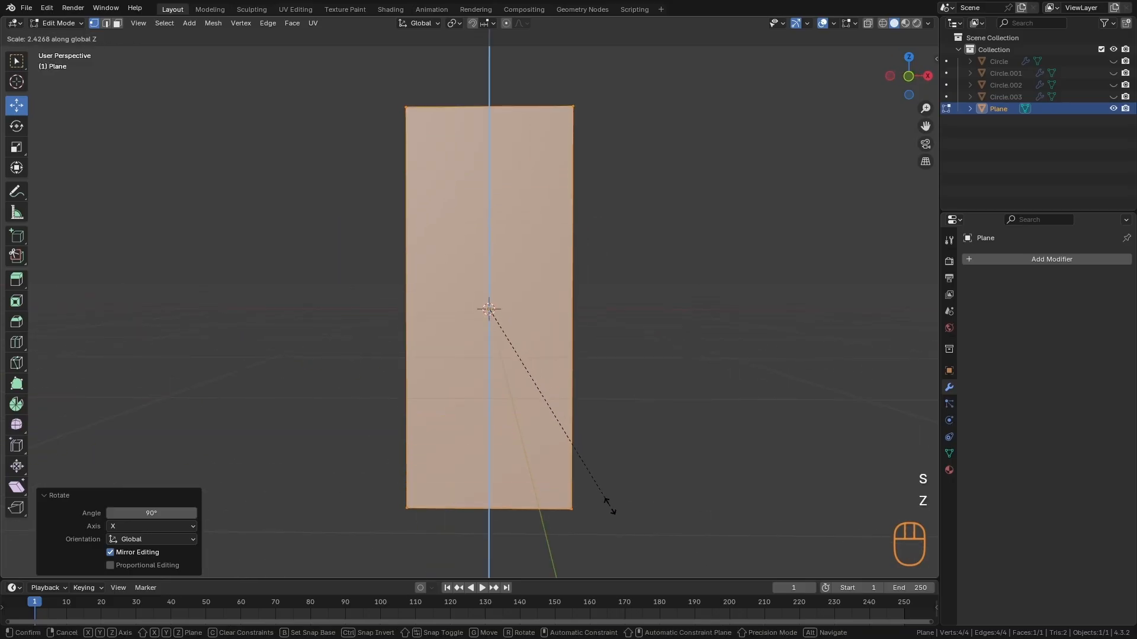
left_click(621, 534)
key("a")
key("a")
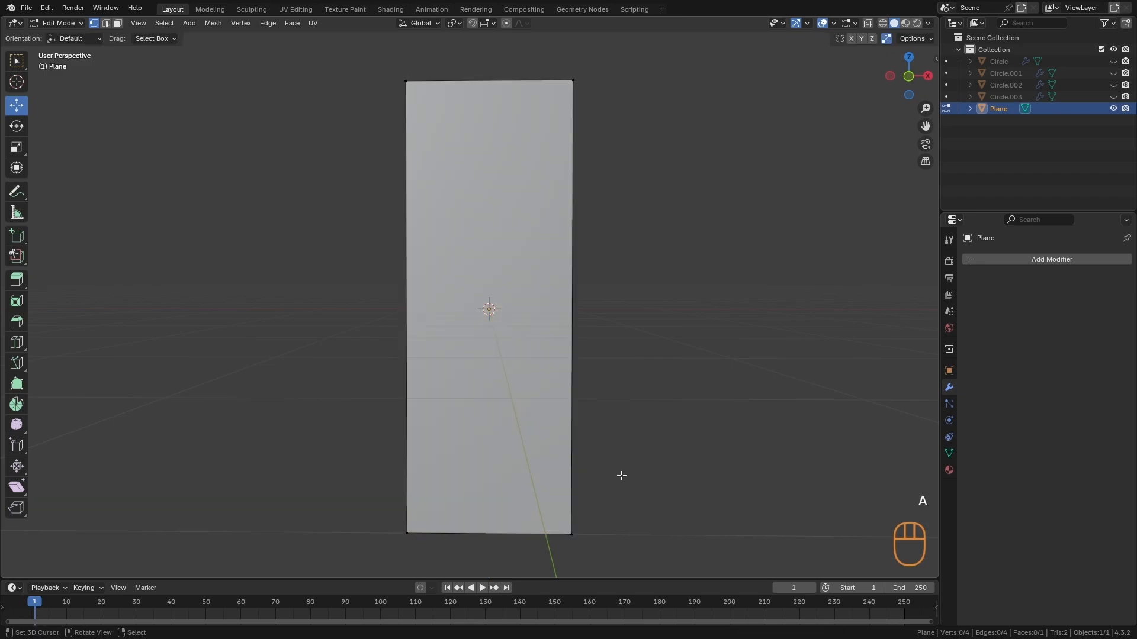
- Add three evenly spaced horizontal loop cuts across the tall plane
middle_click_drag(621, 474, 622, 497, "ctrl+alt")
middle_click_drag(623, 497, 582, 396, "alt")
key("ctrl+r")
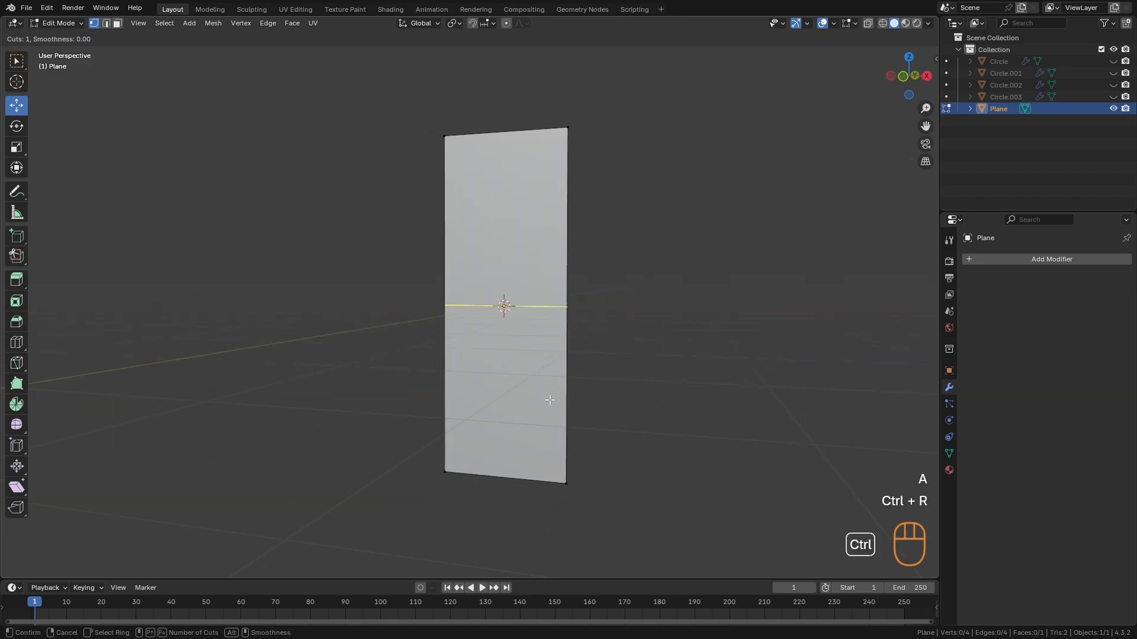
key("KP_3")
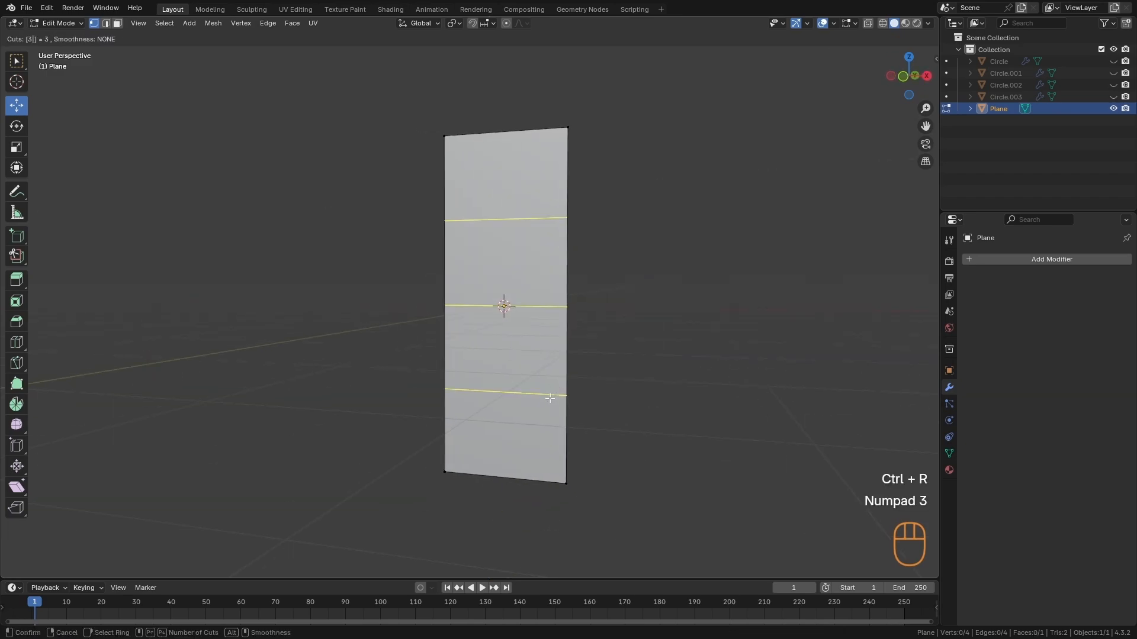
left_click(550, 398)
key("Escape")
- Taper the plane's upper end by scaling the top edge to about 0.2 and the edge loop below it to about 0.804
middle_click_drag(566, 285, 586, 277, "alt")
right_click(501, 132, "alt")
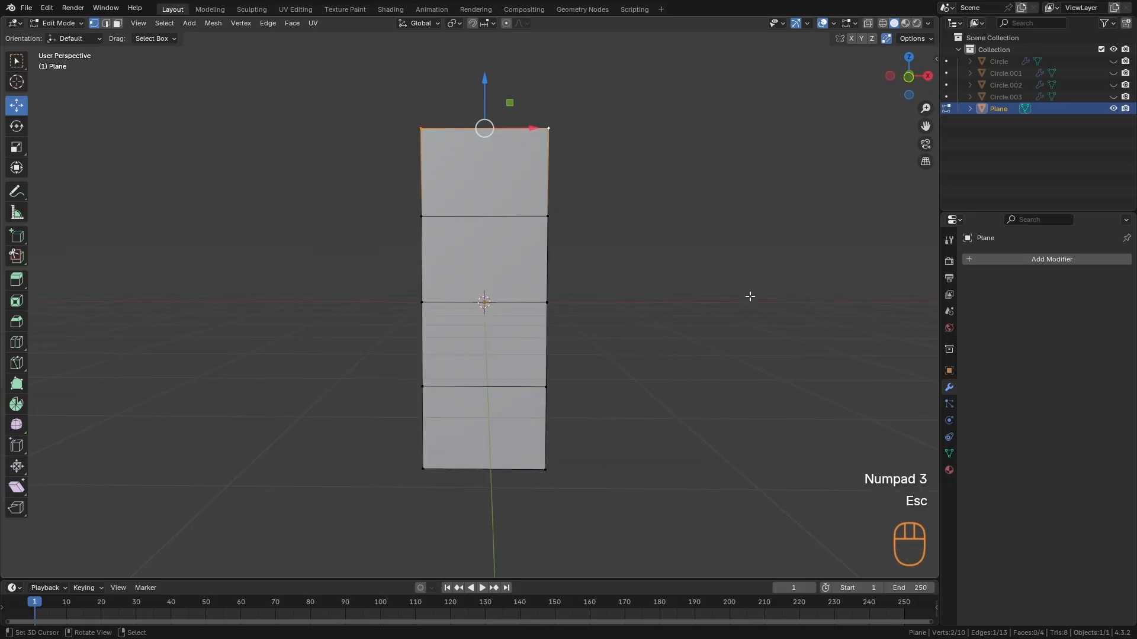
key("s")
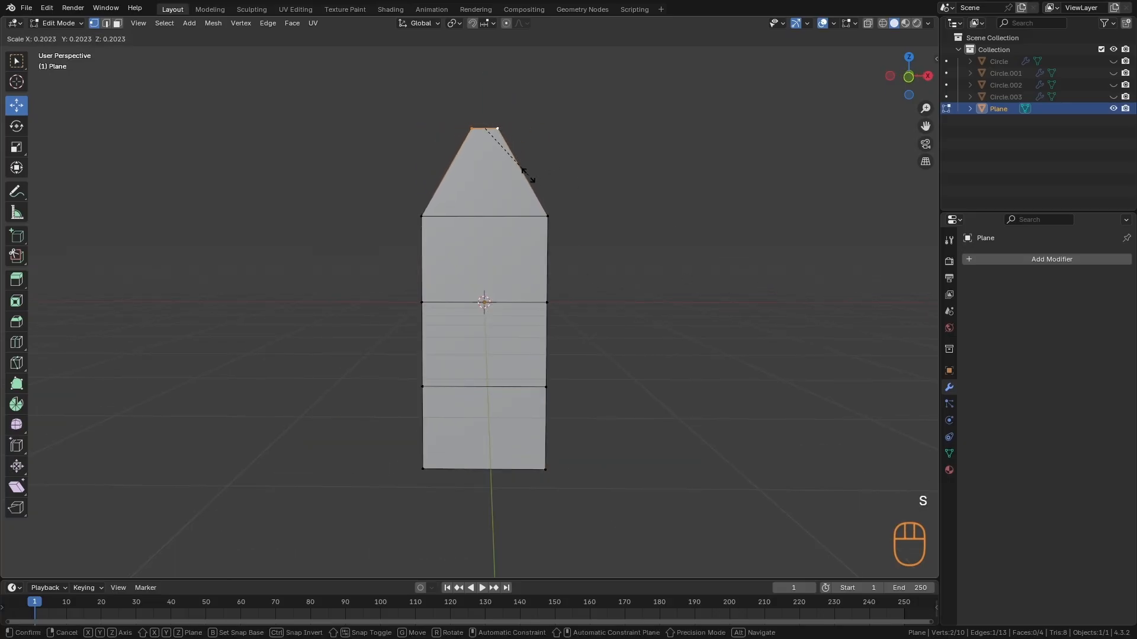
left_click(527, 175)
right_click(536, 216, "alt")
key("s")
left_click(601, 267)
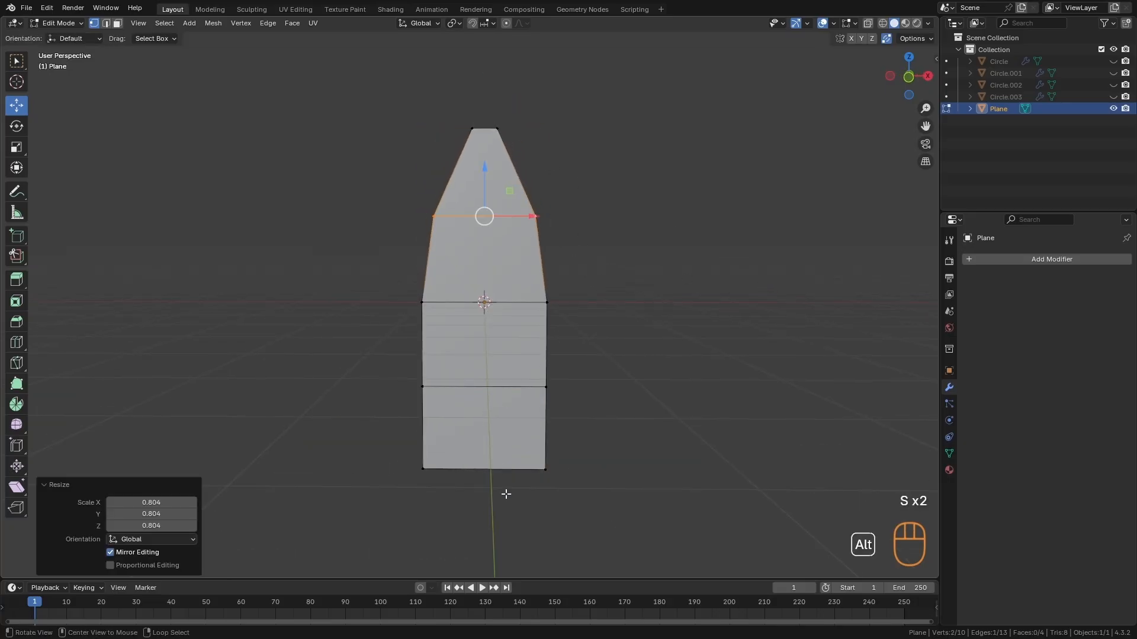
- Narrow the plane's bottom edge to a scale of about 0.66 and then slightly further, and leave Edit Mode
right_click(501, 470, "alt")
key("s")
left_click(587, 491)
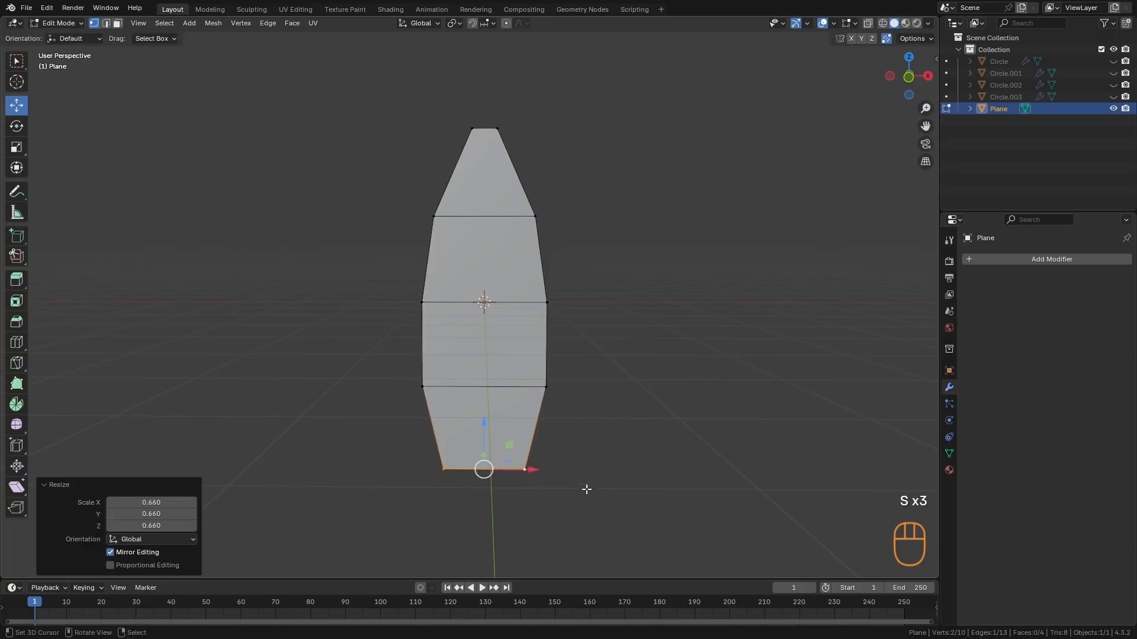
middle_click_drag(603, 477, 597, 471)
key("s")
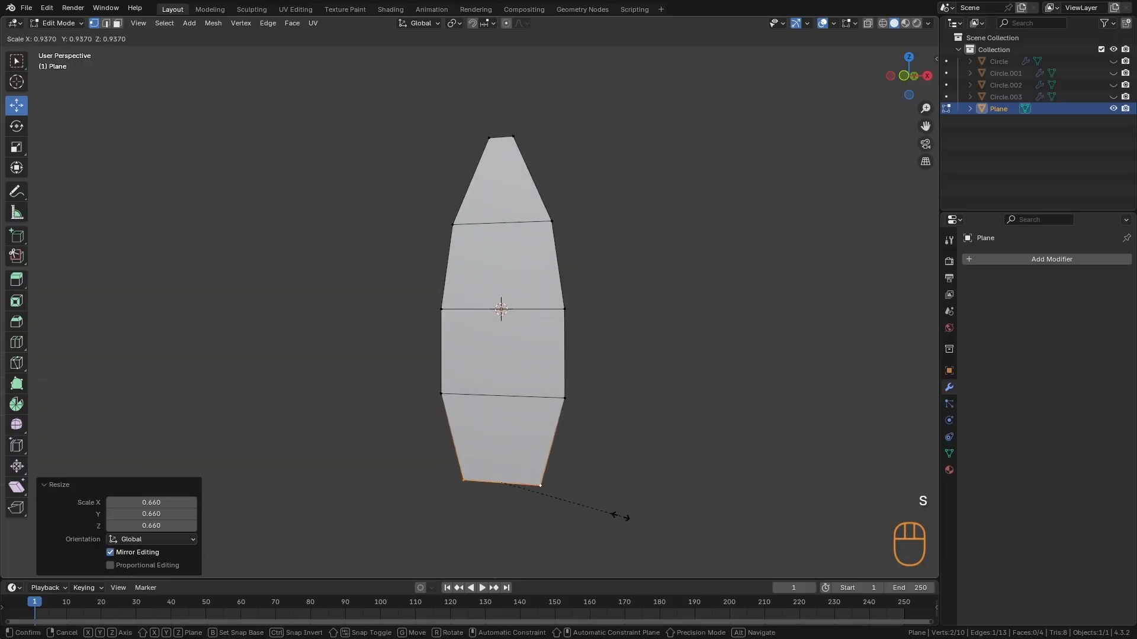
left_click(615, 504)
middle_click_drag(685, 424, 509, 409)
key("Tab")
- Bend the plane in right orthographic view by moving its inner edge loops along negative Y, the upper one by about 0.12 m
middle_click_drag(570, 379, 594, 388, "alt")
key("KP_3")
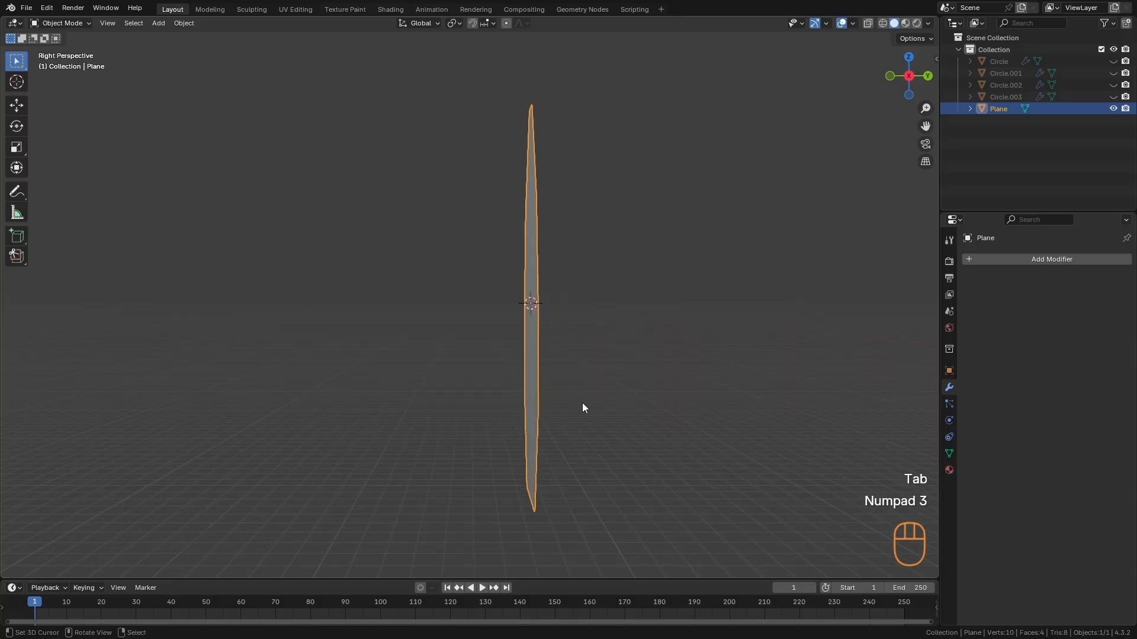
key("KP_5")
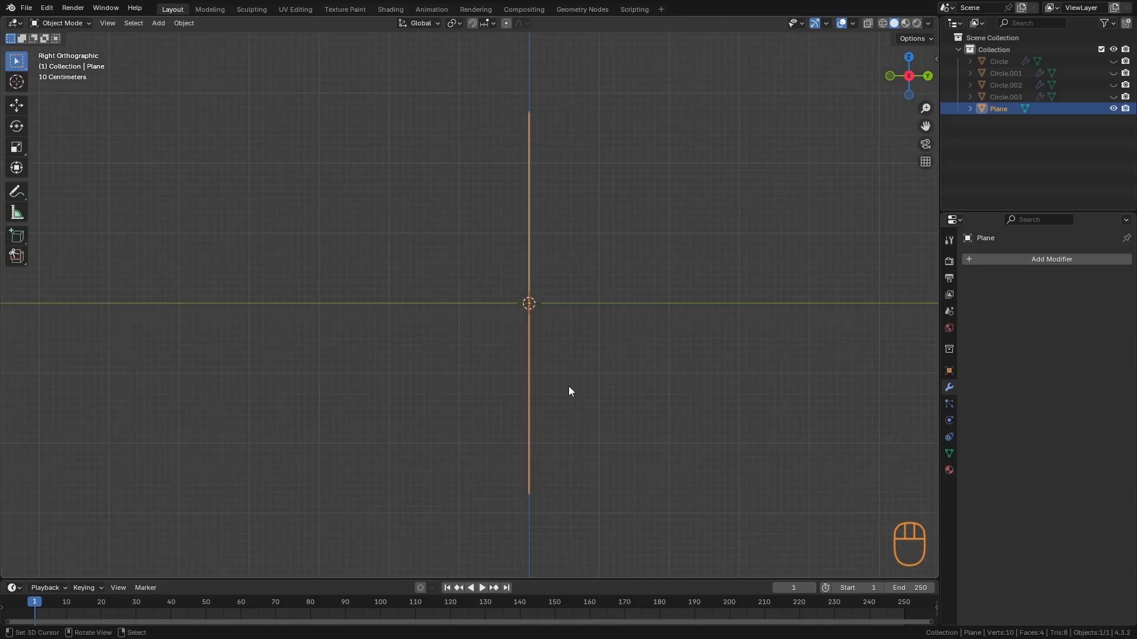
key("Tab")
key("a")
left_click_drag(611, 399, 562, 406, "alt+shift")
left_click(534, 299, "alt")
left_click_drag(563, 294, 553, 295)
left_click(540, 189, "alt")
left_click_drag(570, 180, 560, 183)
key("KP_3")
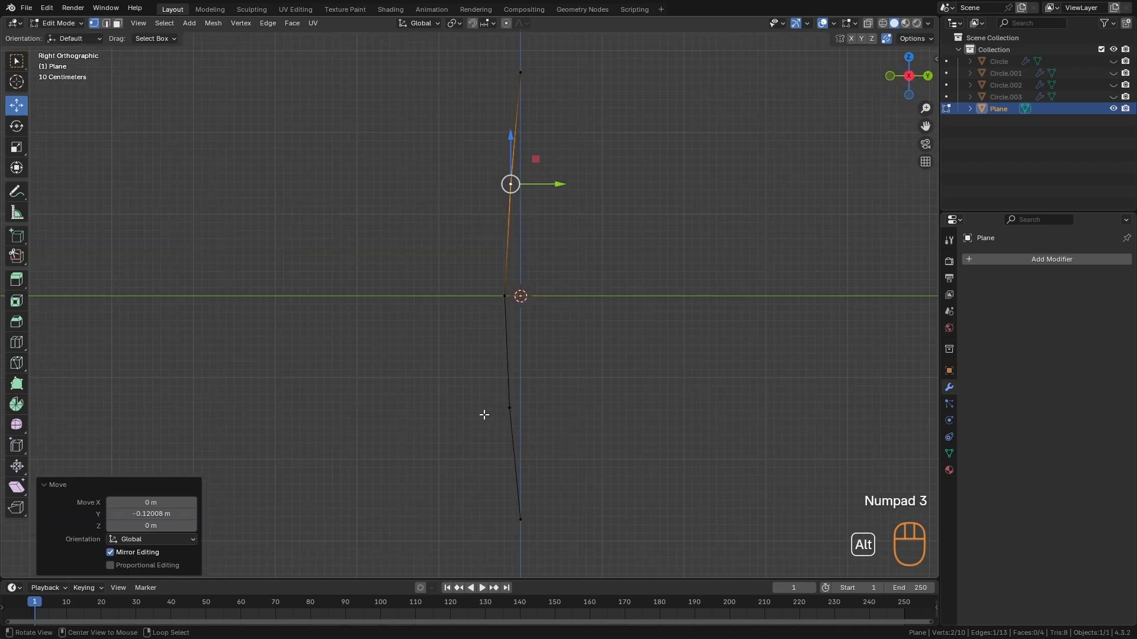
key("Tab")
middle_click_drag(483, 415, 585, 390)
- Deepen the plane's bend by moving the middle, upper and lower inner edge loops further along negative Y
key("Tab")
middle_click_drag(553, 320, 564, 294)
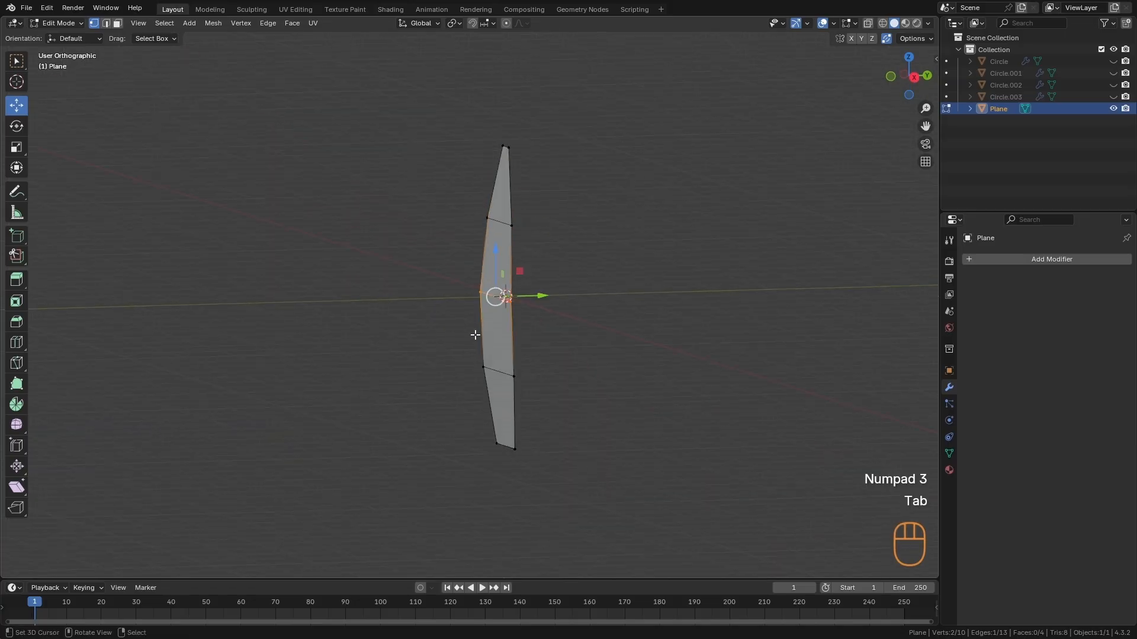
left_click_drag(541, 296, 530, 298)
left_click(499, 222)
left_click_drag(548, 220, 540, 217)
left_click(498, 371)
left_click_drag(540, 371, 525, 366)
key("Tab")
middle_click_drag(509, 309, 609, 324, "alt")
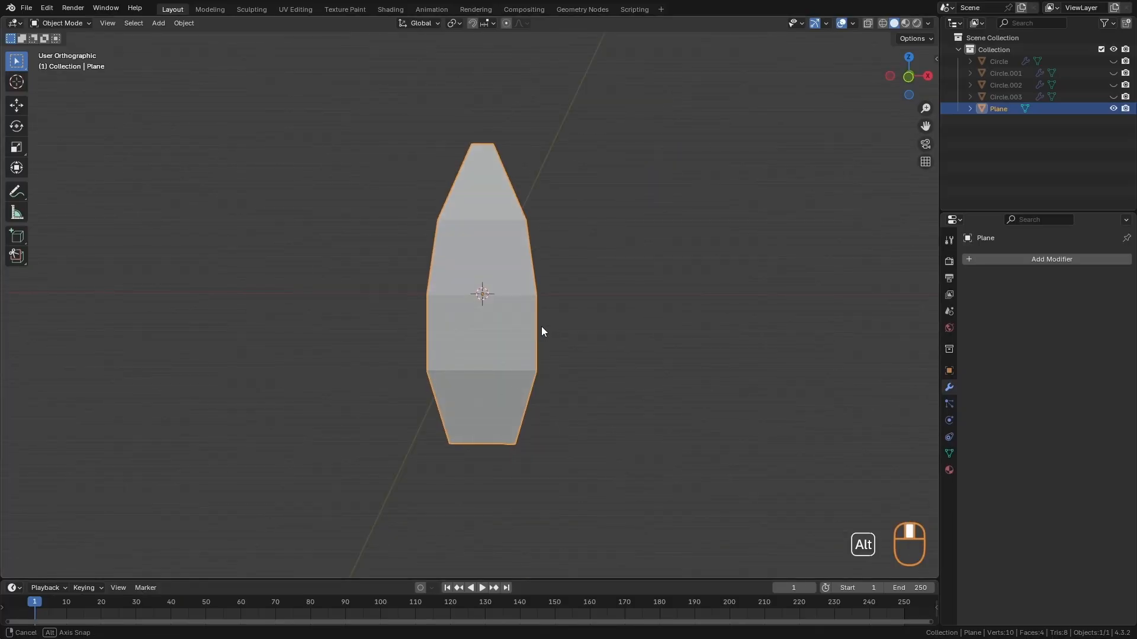
middle_click_drag(541, 326, 545, 328, "alt")
- Add a Subdivision Surface modifier to the curved plane
key("shift+a")
type("sub")
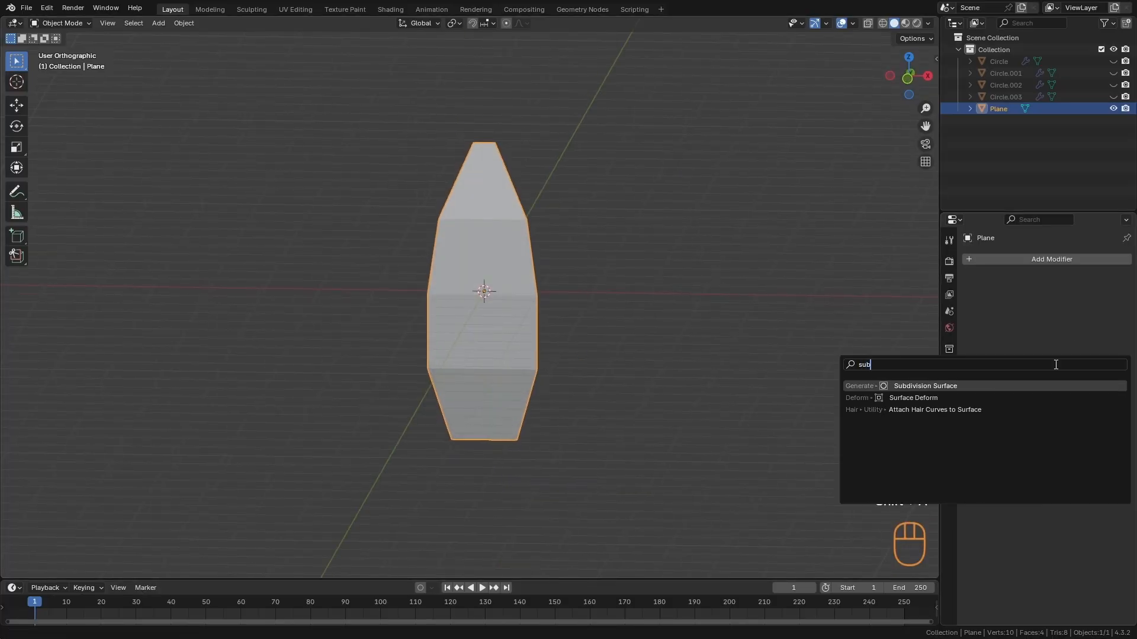
key("Return")
middle_click_drag(681, 361, 744, 441, "alt")
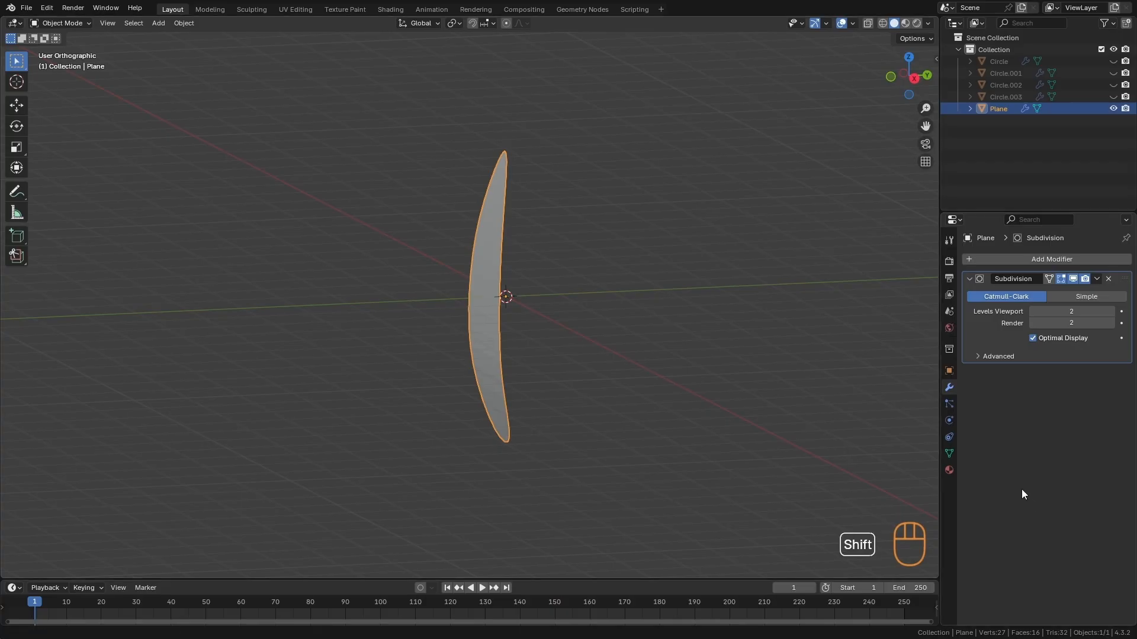
- Add a Solidify modifier to the curved plane and set its thickness to 0.23 m
key("shift+a")
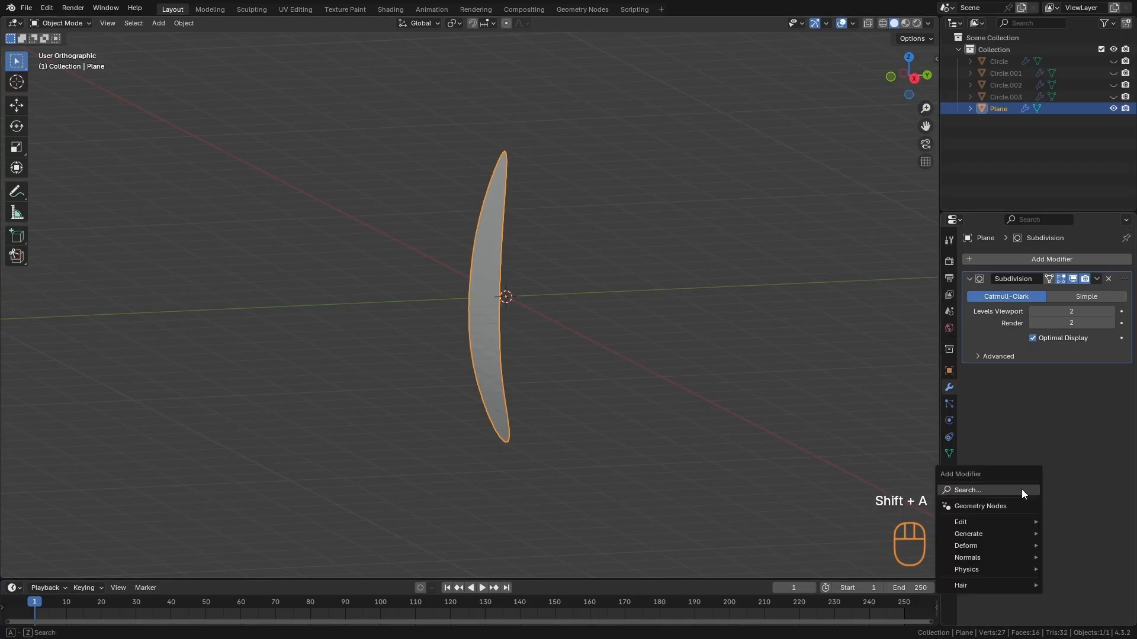
type("soli")
key("Return")
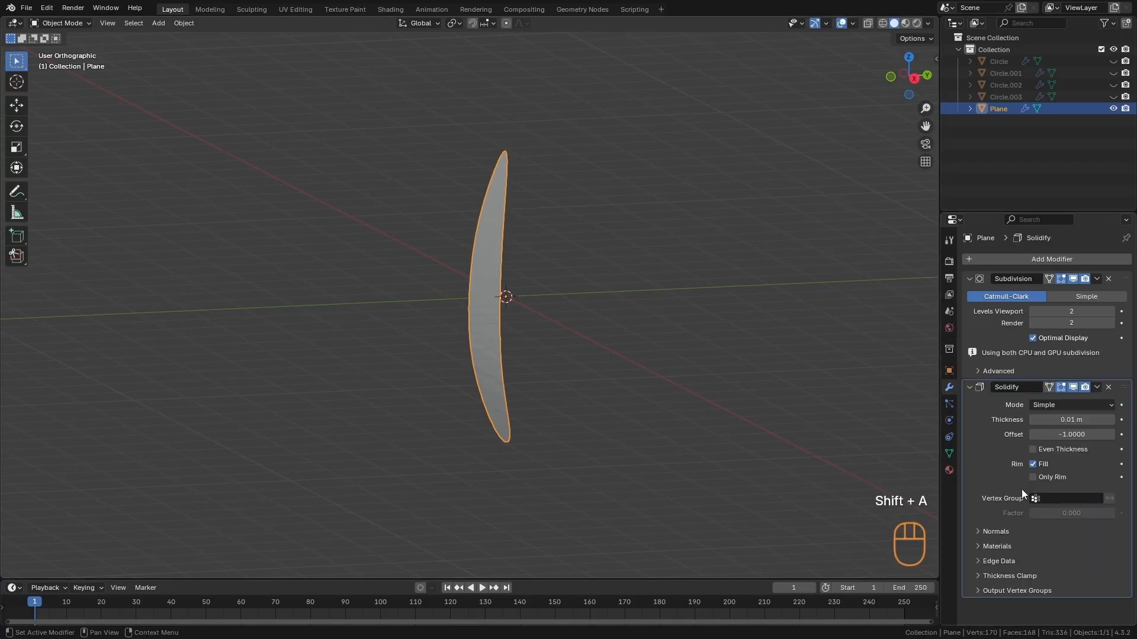
middle_click_drag(613, 543, 663, 400, "alt")
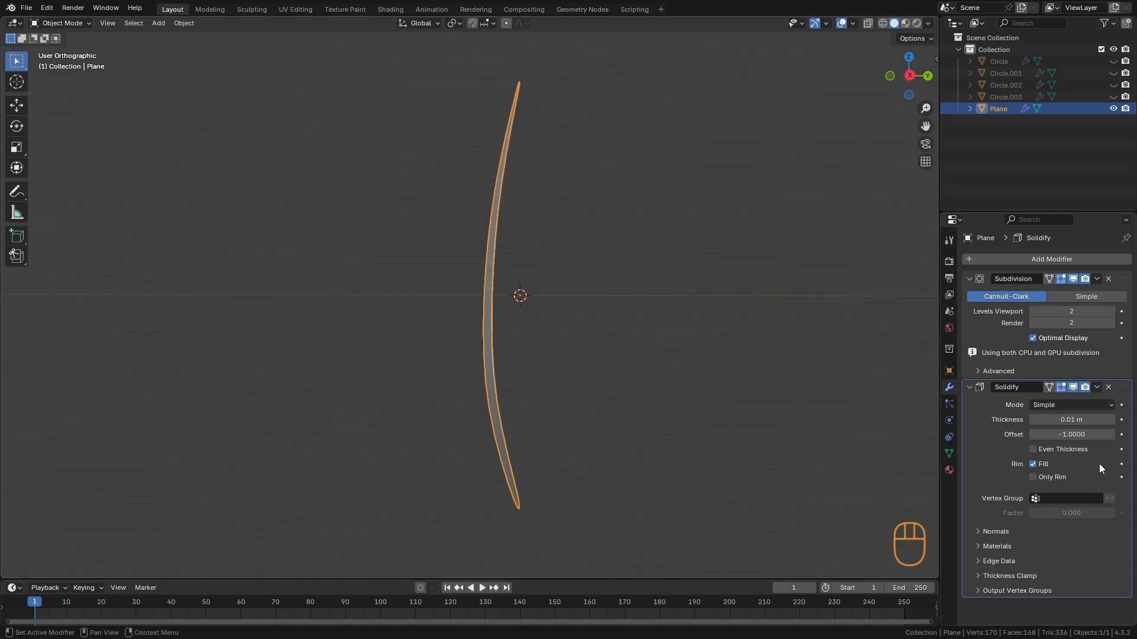
left_click_drag(1047, 420, 1066, 425)
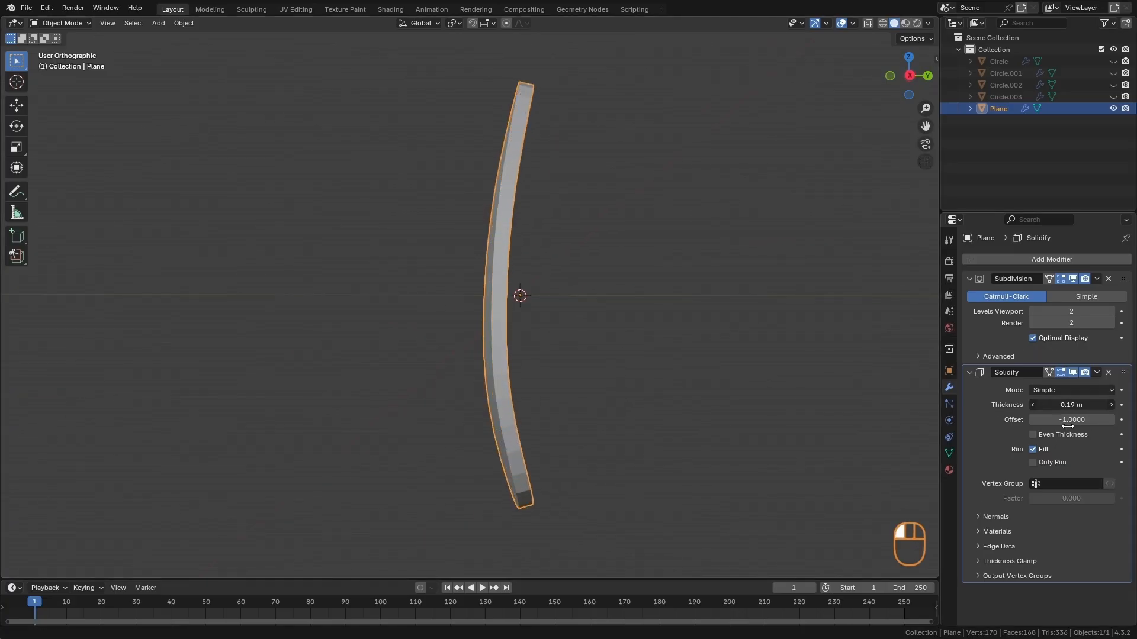
middle_click_drag(794, 451, 655, 408, "ctrl")
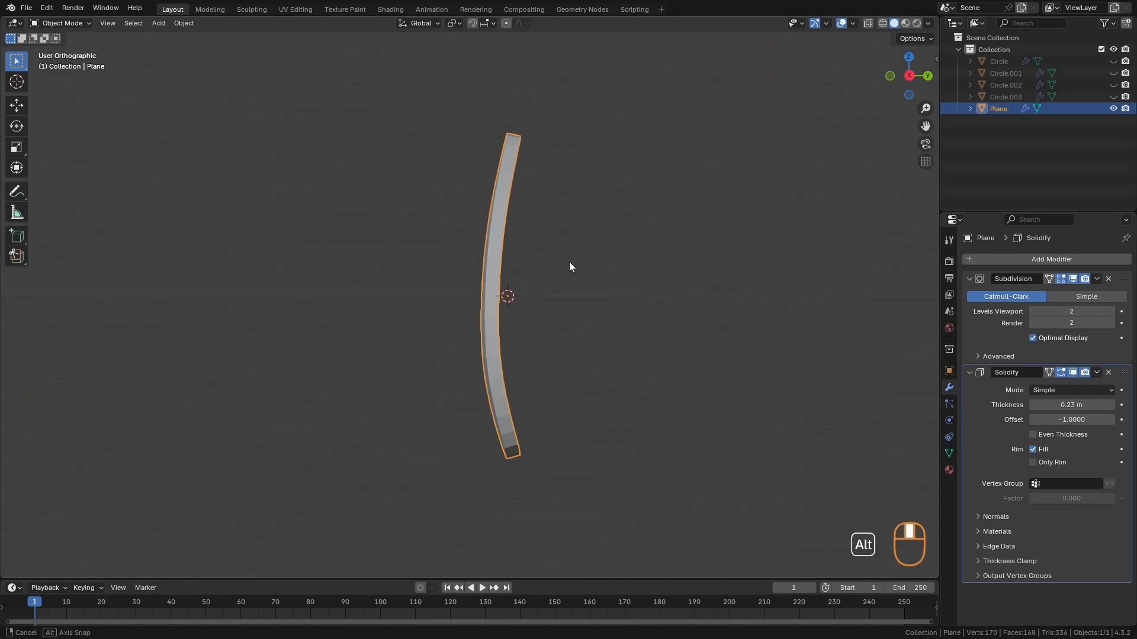
middle_click_drag(569, 263, 530, 292, "alt")
middle_click_drag(605, 299, 721, 413, "alt")
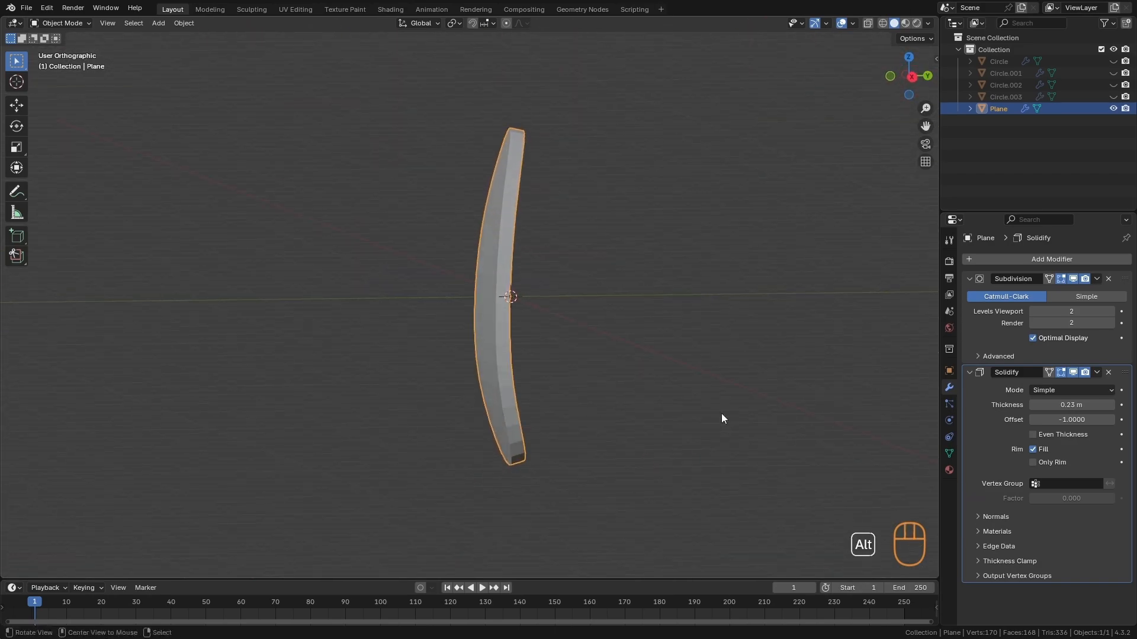
- Add a second Subdivision Surface modifier after the leaf's Solidify modifier and set its viewport levels to 2
key("shift+a")
type("sub")
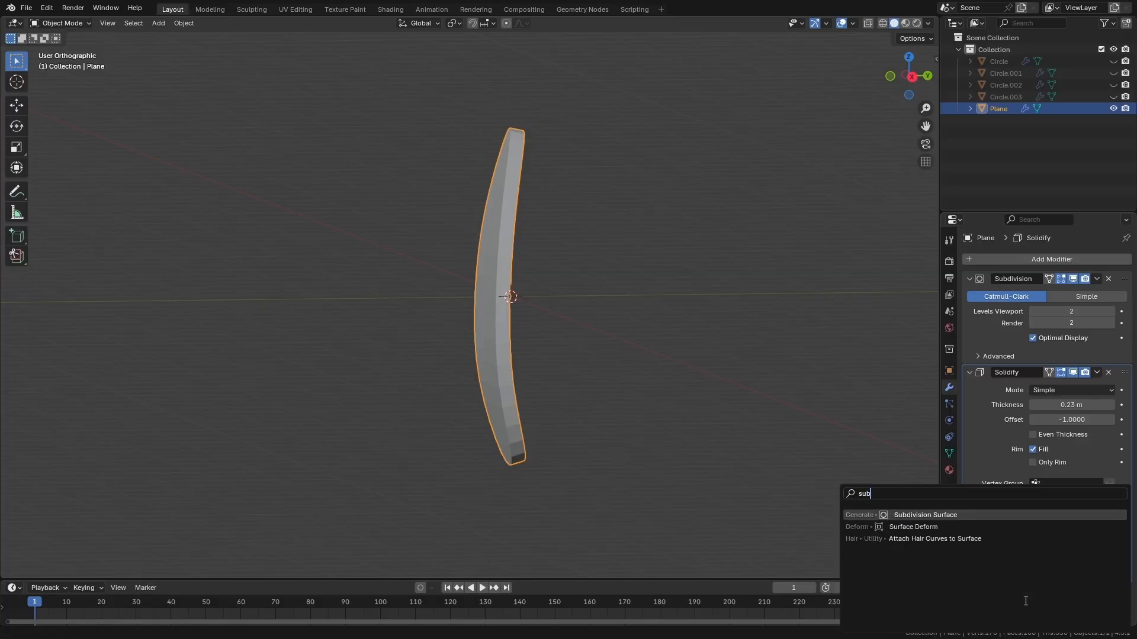
key("Return")
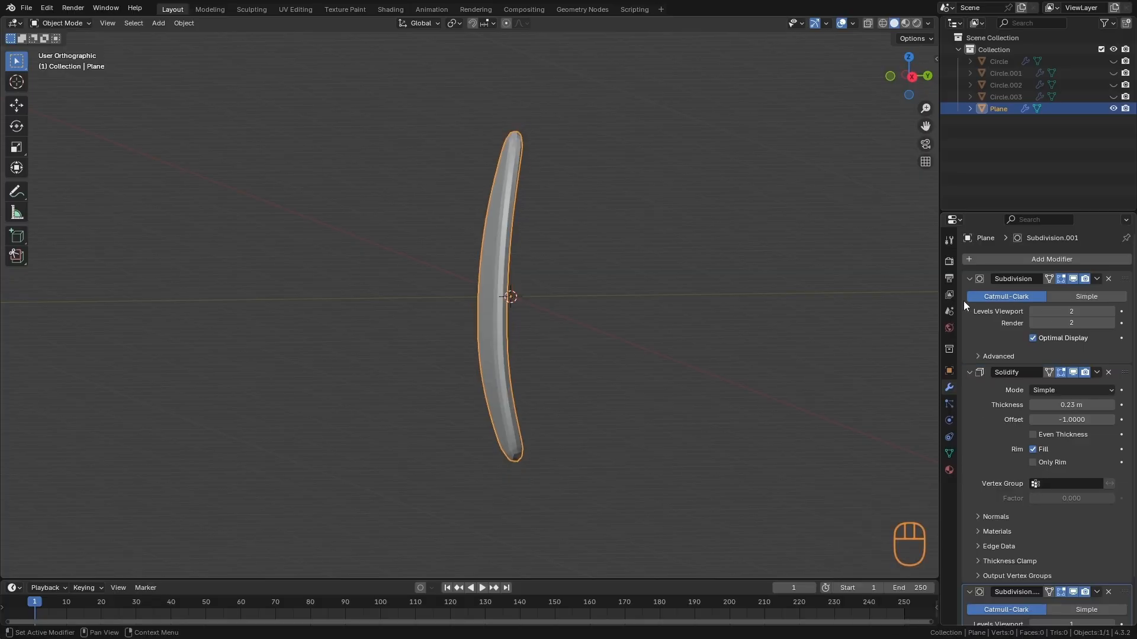
left_click(969, 372)
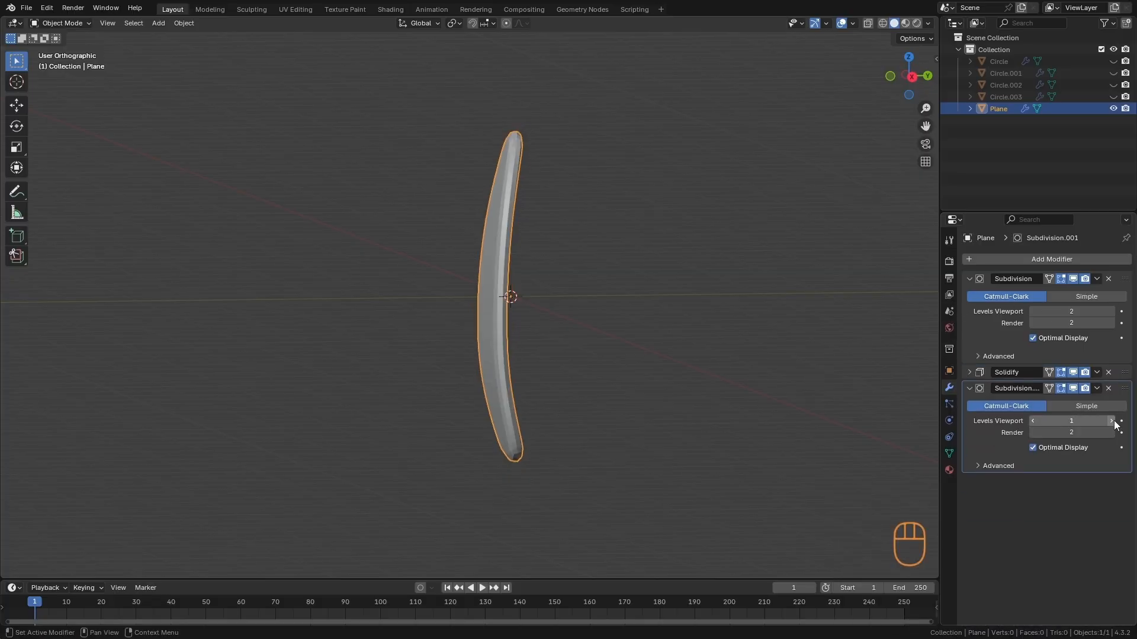
key("a")
left_click_drag(672, 380, 546, 385, "alt")
left_click_drag(546, 385, 577, 422, "alt")
middle_click_drag(577, 421, 637, 389, "alt")
middle_click_drag(505, 368, 478, 455, "alt")
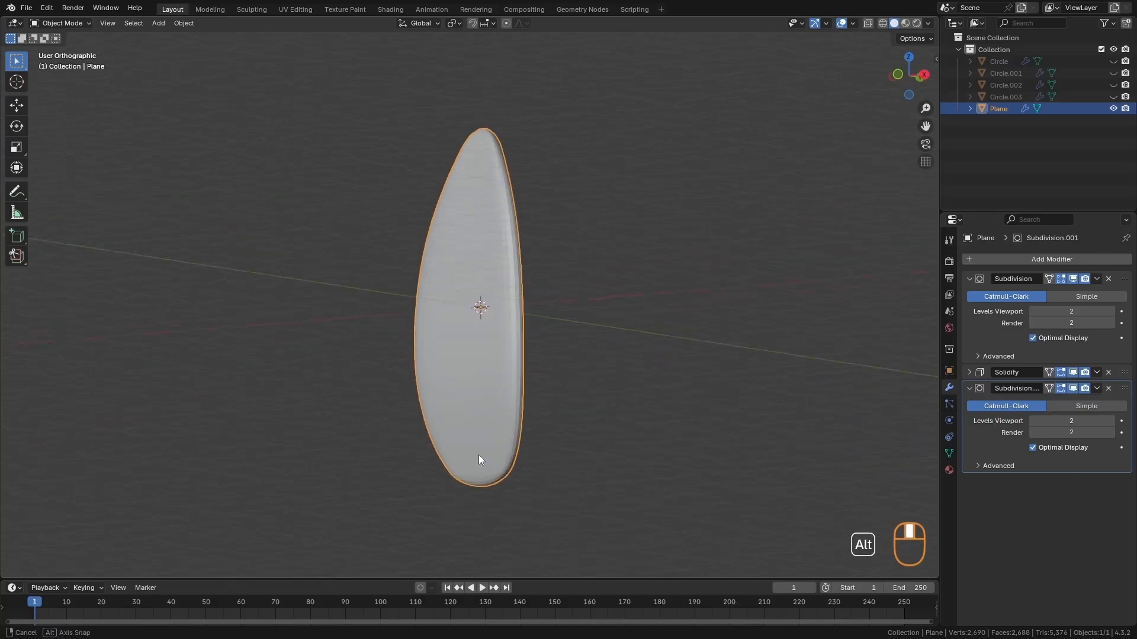
middle_click_drag(546, 468, 451, 483, "alt")
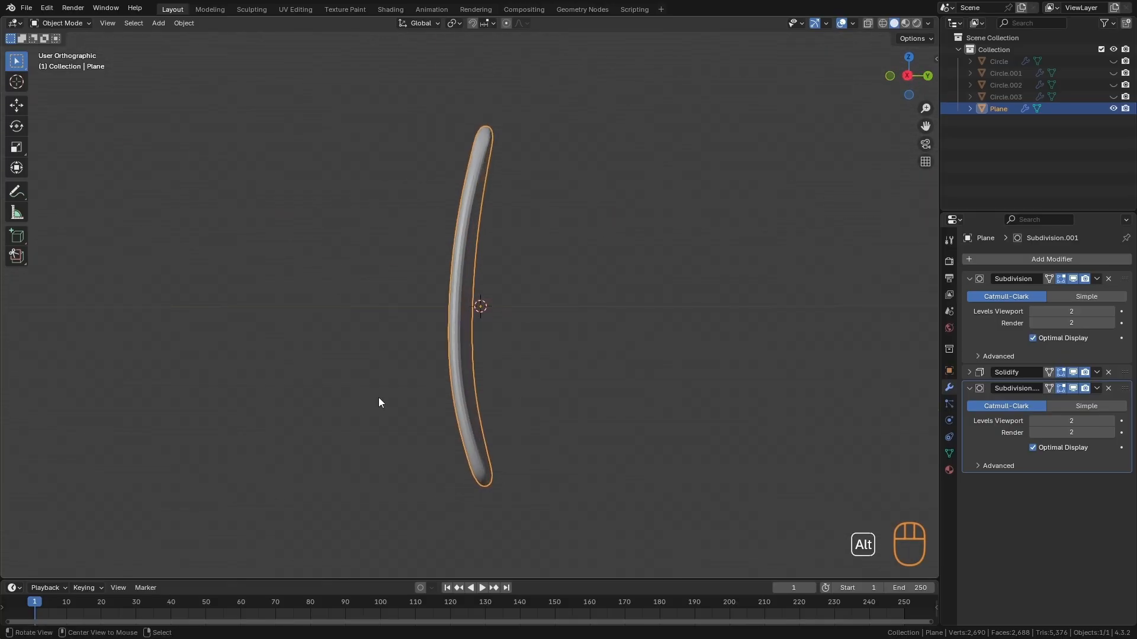
middle_click_drag(378, 397, 580, 399, "alt")
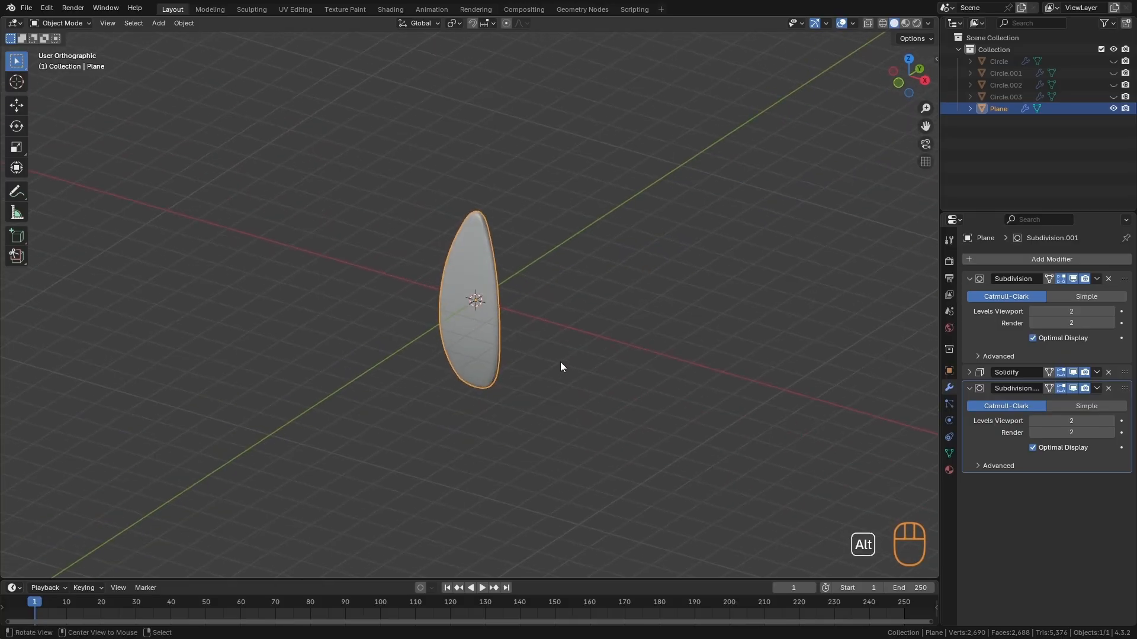
- Unhide the mushrooms and move the leaf in front of the cluster, about -3.05 m X, 3.91 m Y and 1.81 m Z
key("alt+h")
middle_click_drag(536, 355, 588, 395, "alt")
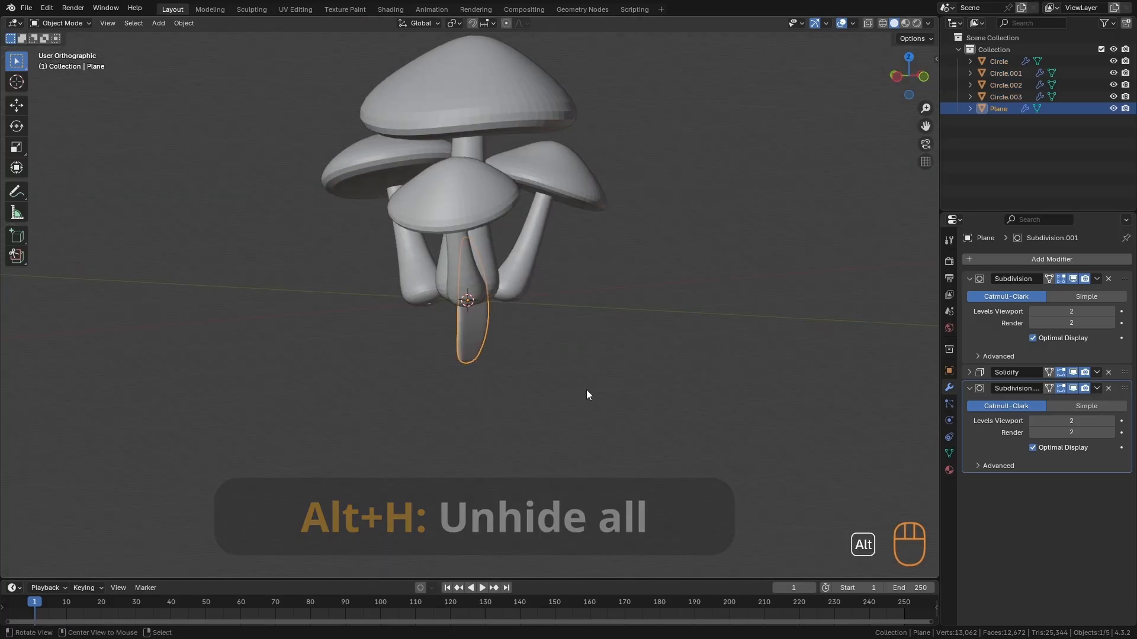
key("g")
left_click(449, 365)
middle_click_drag(448, 366, 513, 220, "alt")
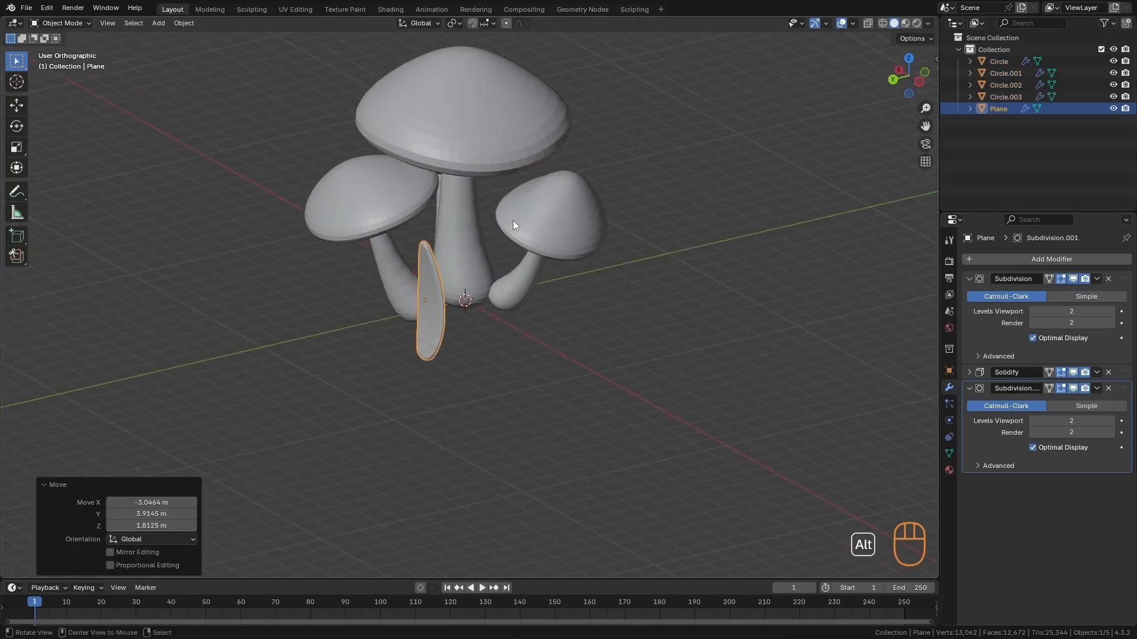
- In Edit Mode, raise the leaf's entire mesh about 2.59 m along Z so the object origin sits at the leaf's base
middle_click_drag(442, 397, 509, 331, "alt")
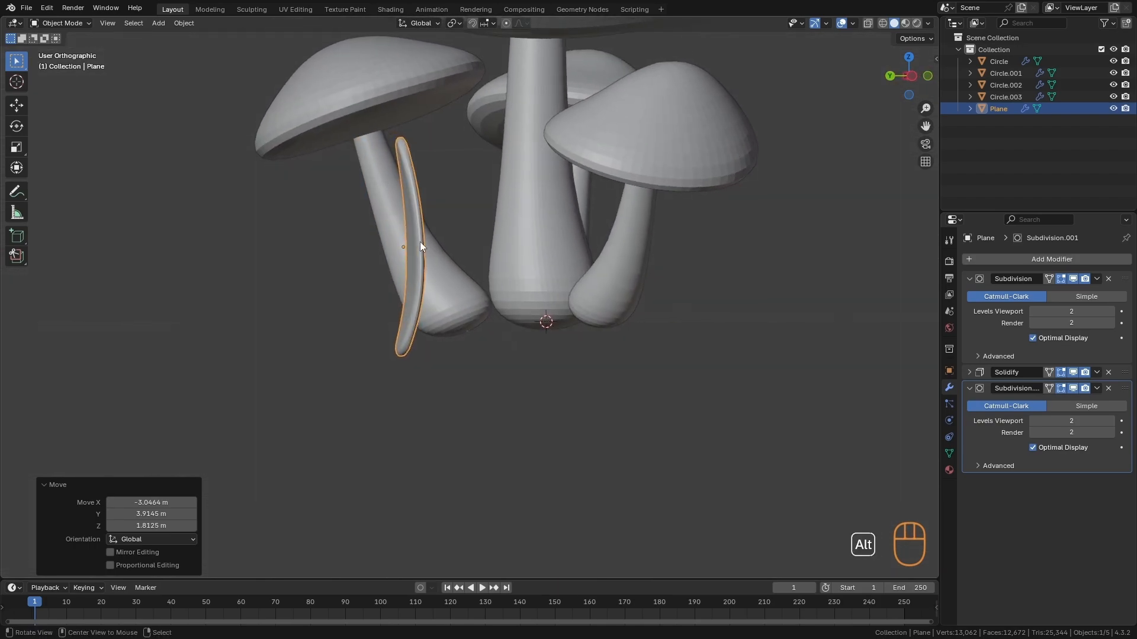
middle_click_drag(421, 245, 432, 281, "alt")
key("Tab")
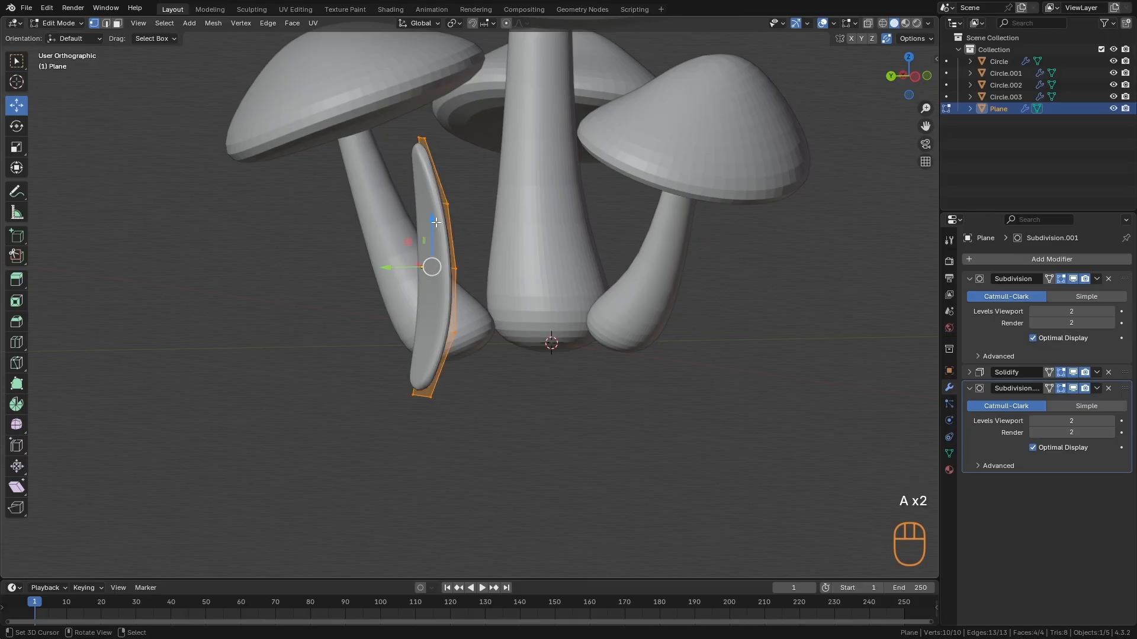
left_click_drag(436, 222, 456, 159)
left_click_drag(469, 101, 470, 96)
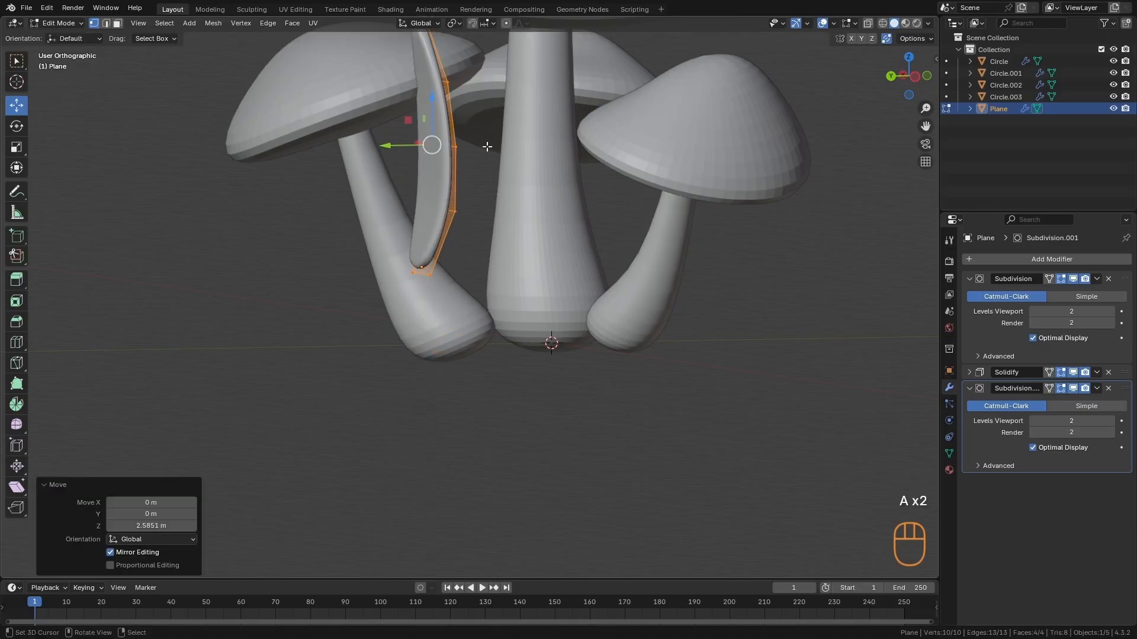
left_click_drag(496, 246, 500, 323, "alt")
left_click_drag(500, 322, 478, 337, "ctrl+alt")
left_click_drag(366, 337, 373, 331, "alt")
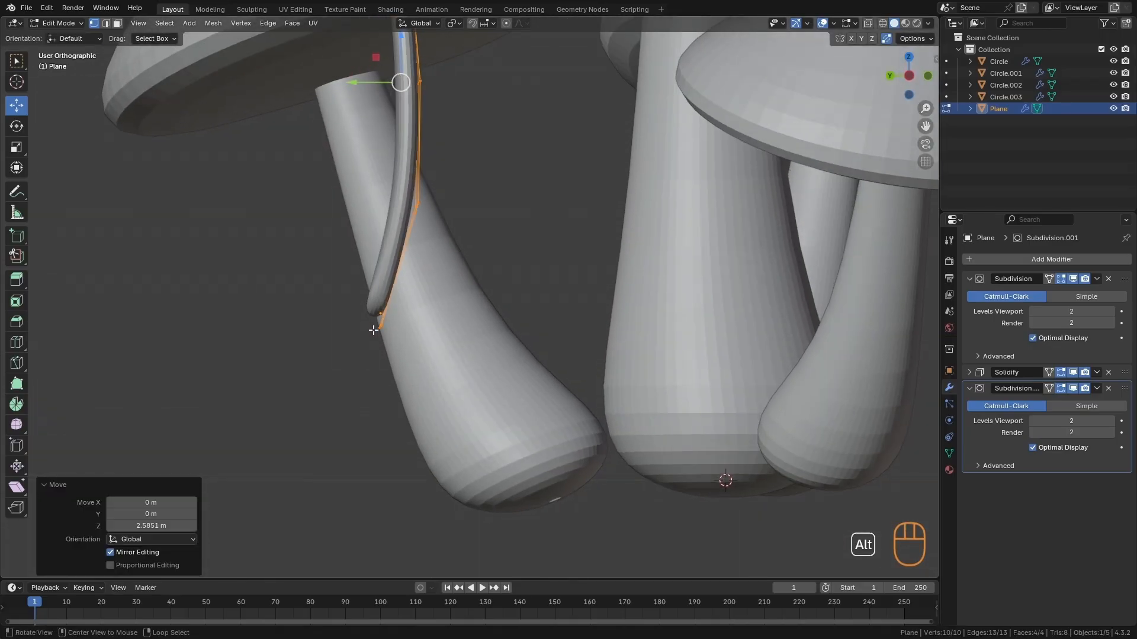
key("Tab")
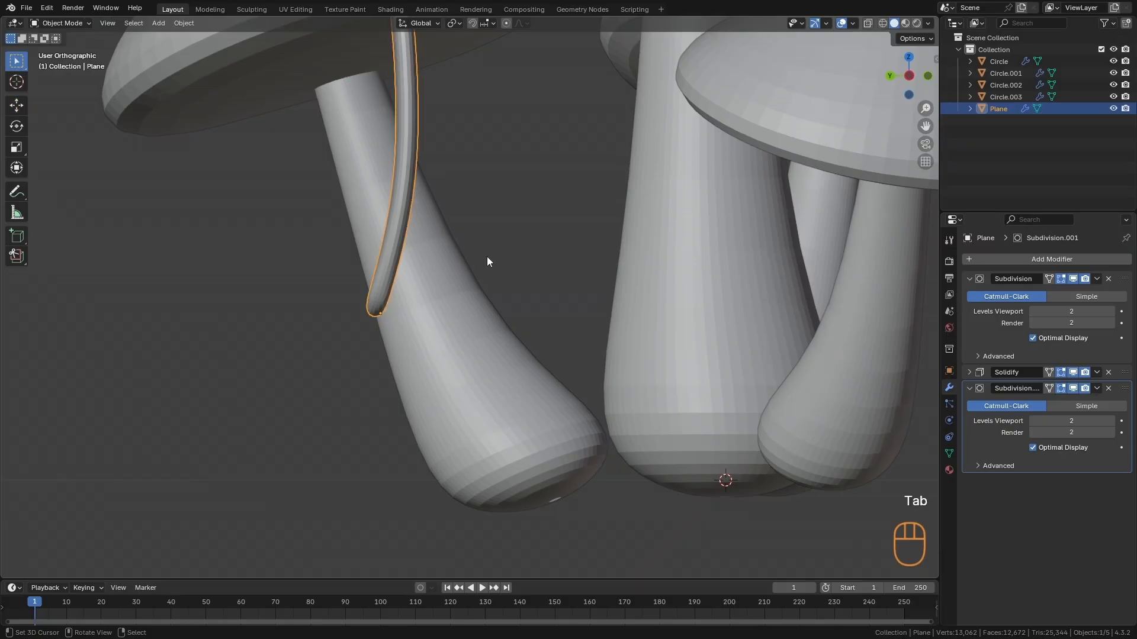
left_click_drag(487, 257, 452, 310, "alt")
key("r")
key("r")
mouse_move(480, 241)
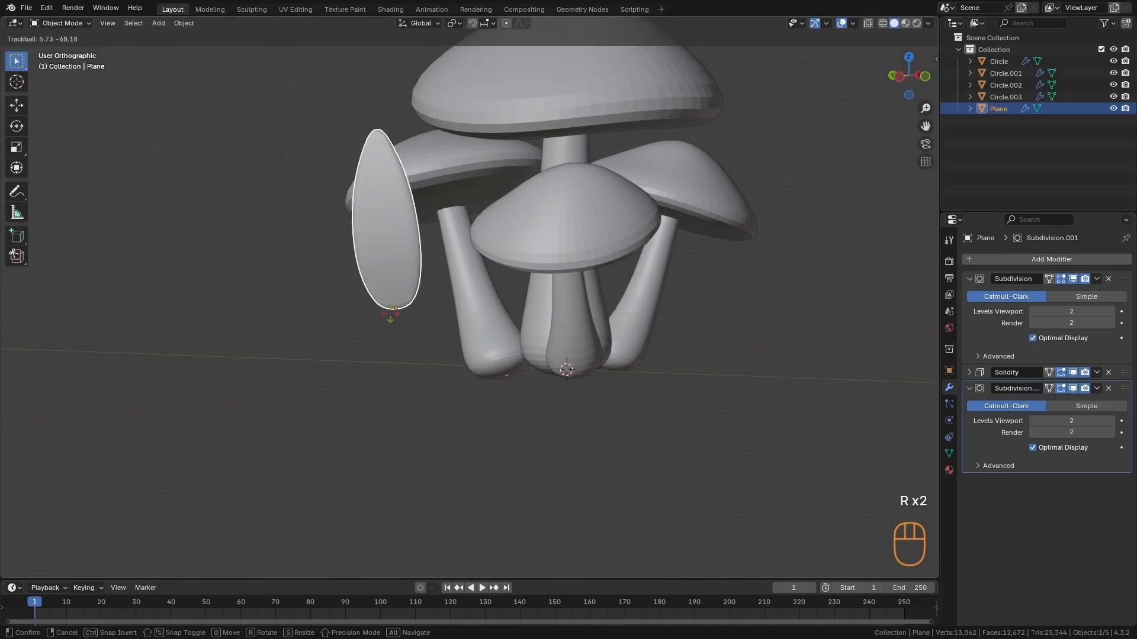
key("Escape")
- Rotate the leaf freely by about -7.45° and 22.3° and shift it in front of the mushroom stems
middle_click_drag(464, 371, 539, 363)
key("r")
key("r")
left_click(547, 368)
key("g")
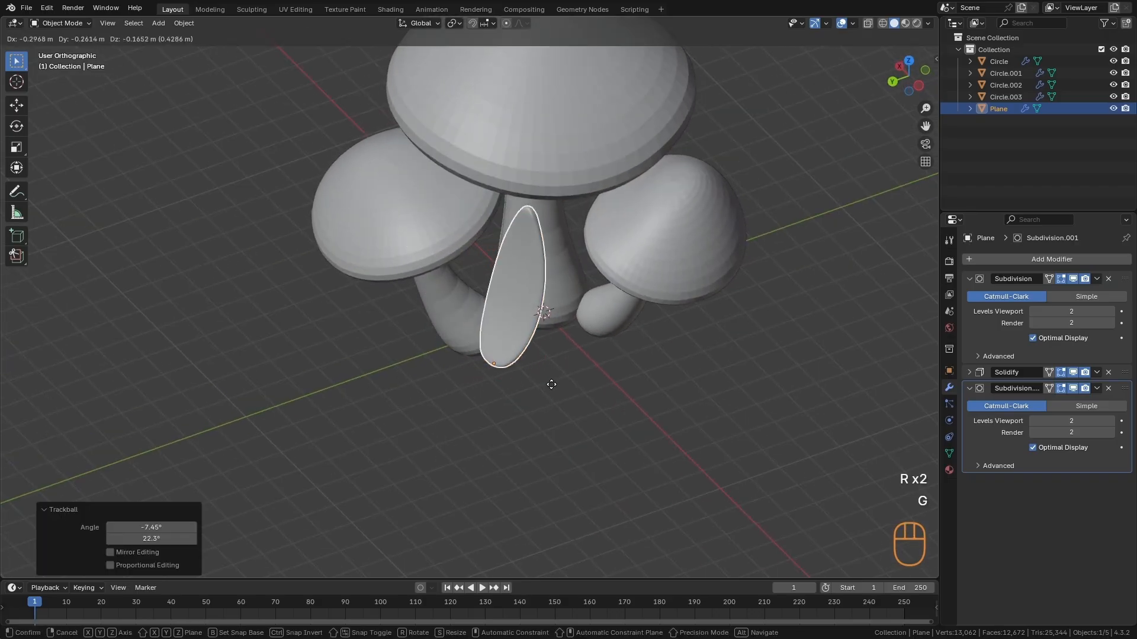
left_click(550, 385)
mouse_move(569, 516)
middle_mouse_down("alt")
mouse_move(477, 525)
mouse_move(508, 481)
mouse_move(565, 533)
middle_mouse_up("alt")
- Rotate the leaf further and move it about 1.94 m X, 0.75 m Y and 1.71 m Z toward the stem bases
key("r")
left_click(533, 320)
key("g")
left_click(659, 372)
key("r")
left_click(699, 441)
key("g")
left_click(635, 330)
- Tilt the leaf outward with free rotation and reposition it beside the base of the mushroom cluster
key("r")
key("r")
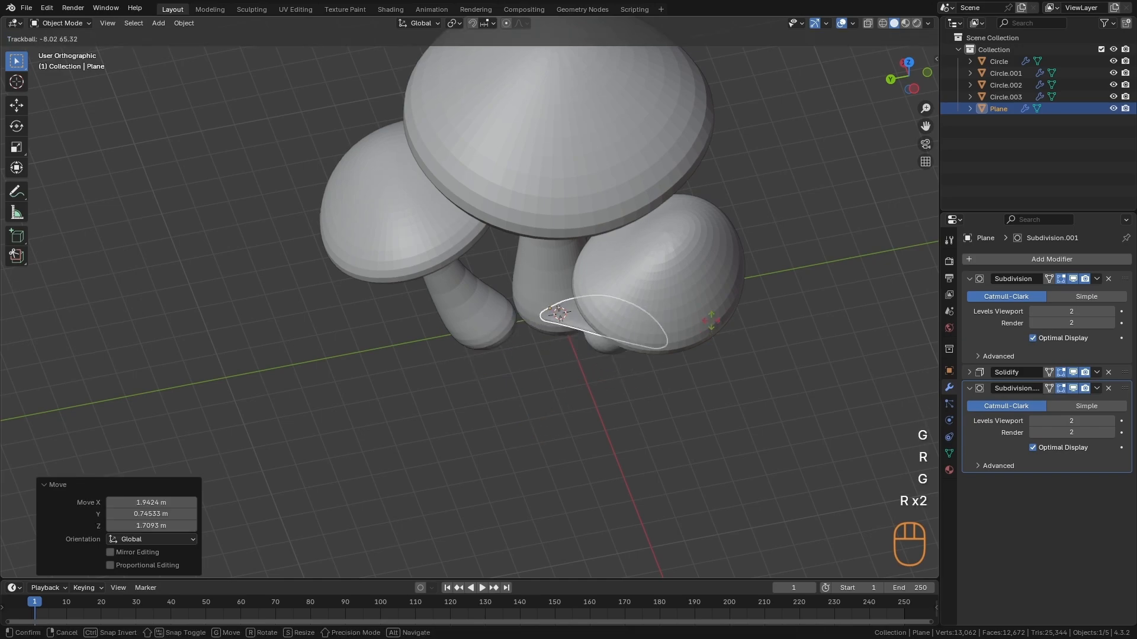
left_click(669, 286)
key("g")
left_click(670, 347)
key("r")
left_click(611, 456)
middle_click_drag(611, 456, 603, 180, "alt")
- Scale the leaf down and rotate it about -37.4° in the view so it leans away from the stems
key("s")
left_click(564, 211)
middle_click_drag(564, 212, 650, 333, "alt")
key("r")
left_click(567, 321)
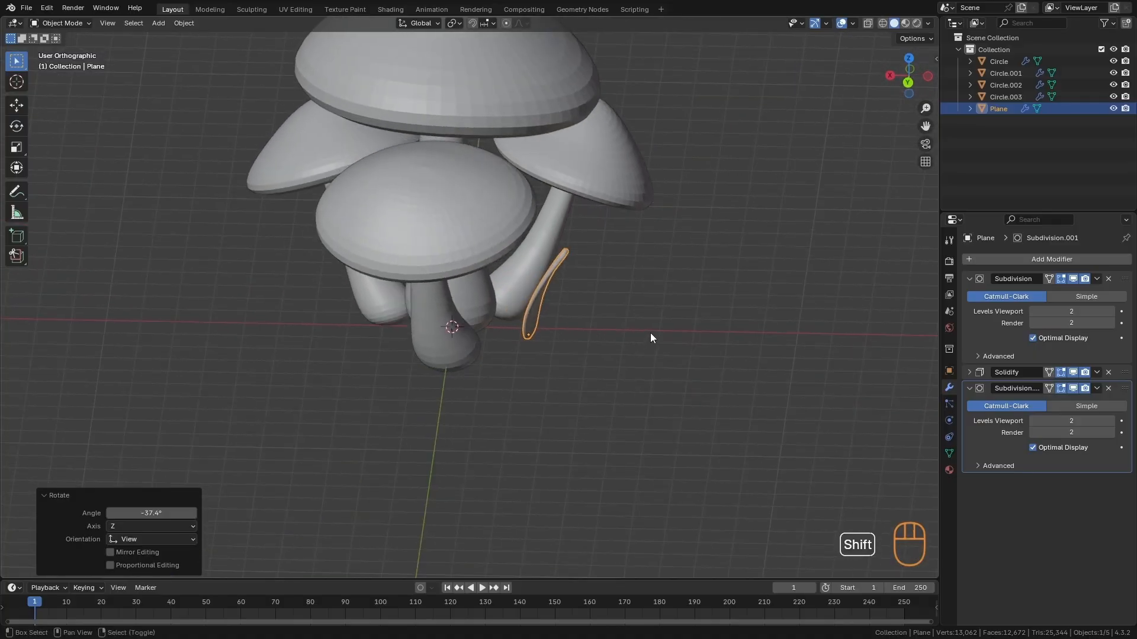
- Duplicate the leaf, rotate the copy about 27.3° in the view, and place it beside the original
key("shift+d")
left_click(590, 365)
key("r")
left_click(539, 410)
key("g")
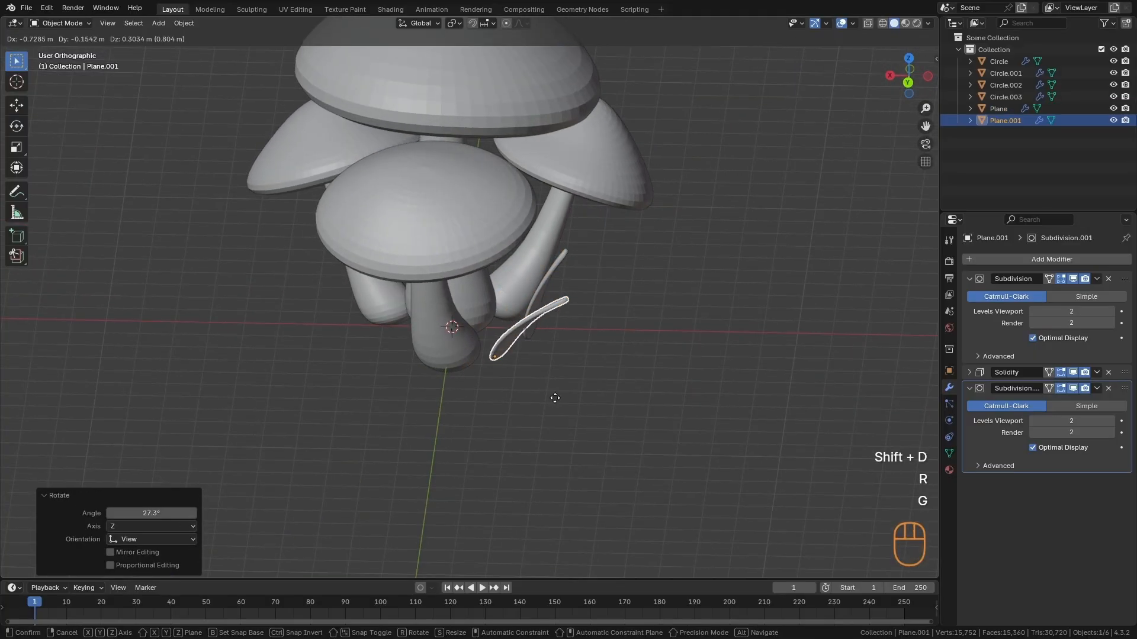
left_click(557, 392)
- Tilt the duplicated leaf by about 6.88° and -15.5° and move it against the nearby stem base
middle_click_drag(598, 395, 516, 416, "alt")
key("r")
left_click(552, 423)
key("g")
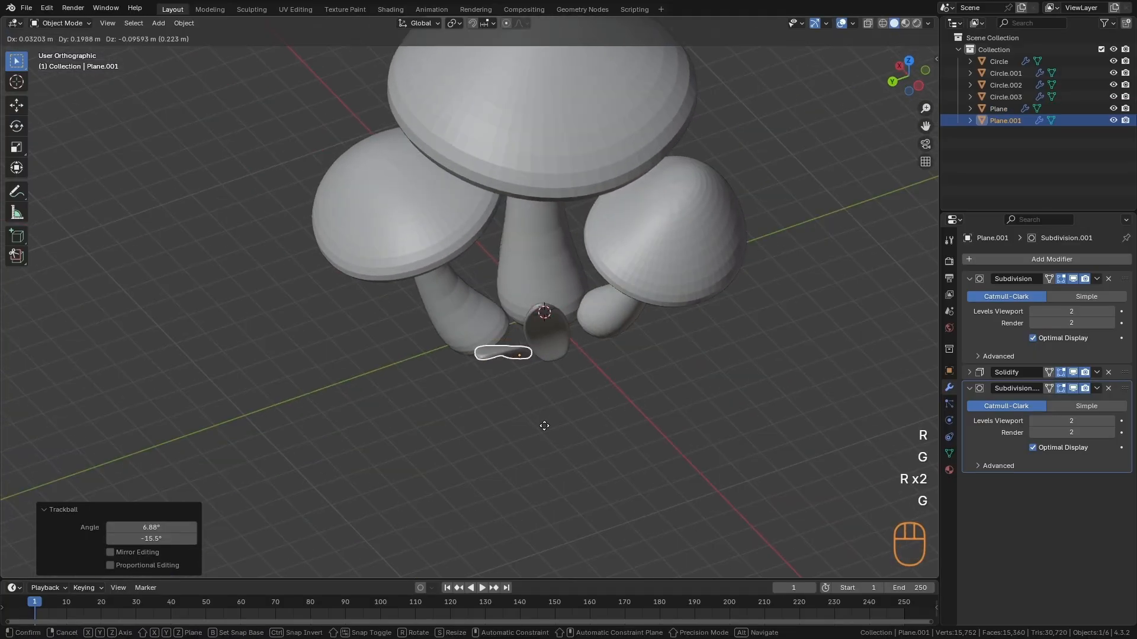
left_click(534, 437)
middle_click_drag(530, 439, 567, 392, "ctrl+alt")
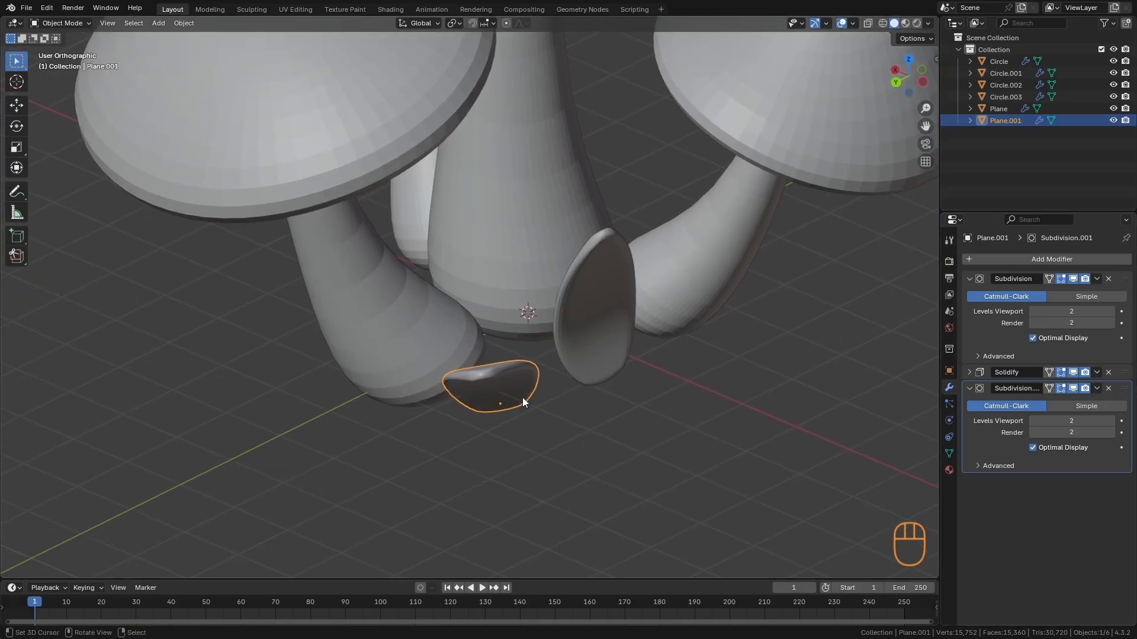
- Apply the scale of both the duplicated leaf and the original leaf
key("ctrl+a")
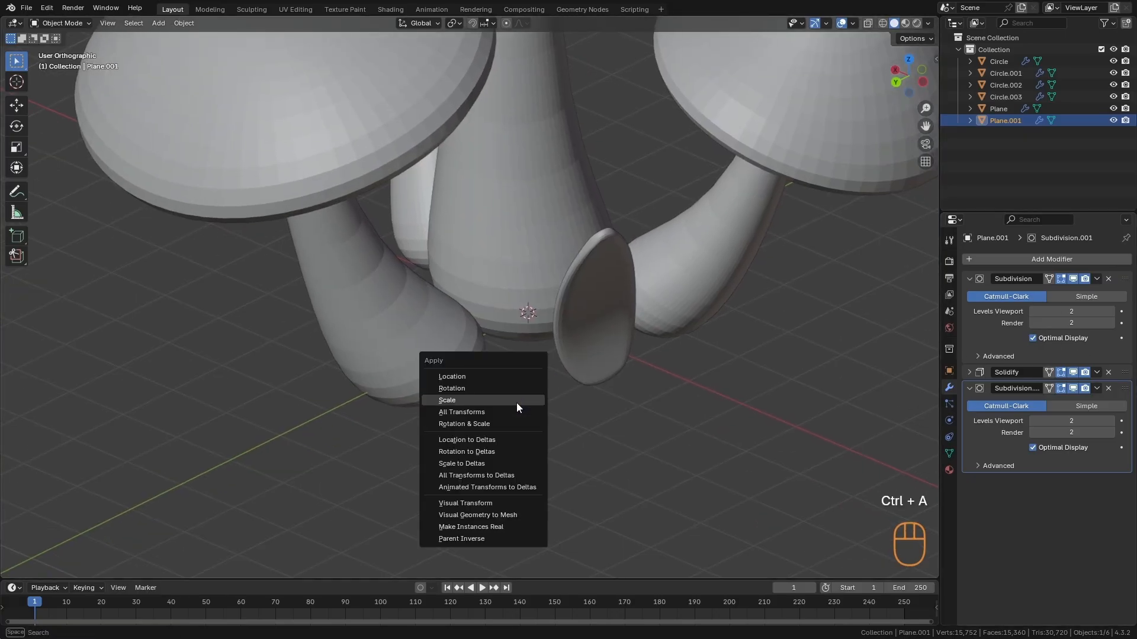
left_click(516, 401)
left_click(613, 350)
key("ctrl+a")
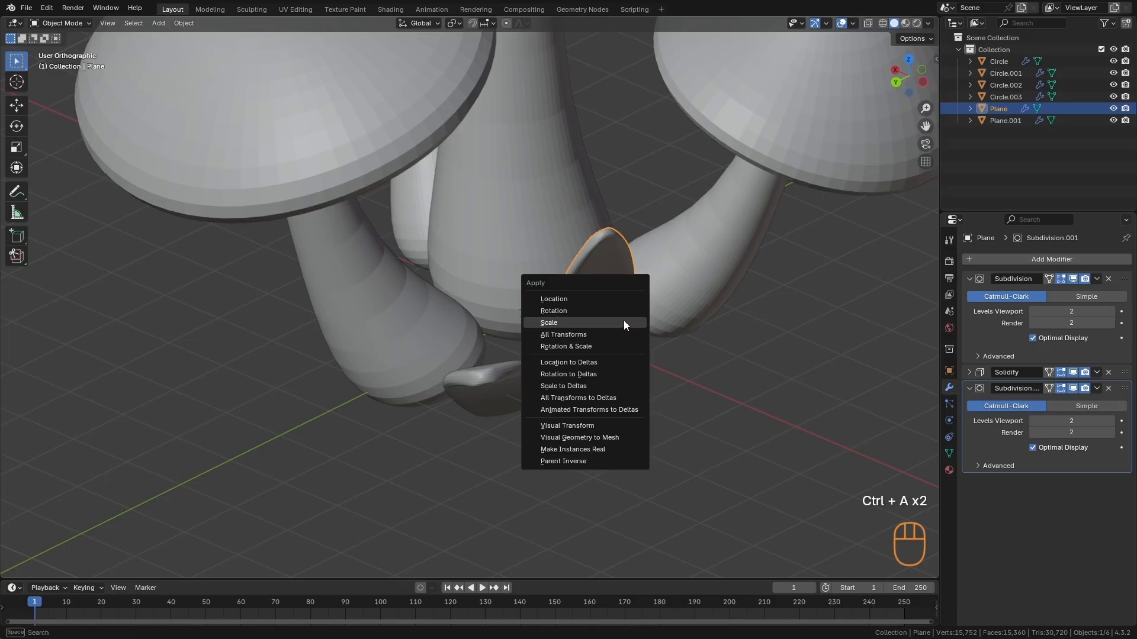
left_click(623, 323)
- Select the duplicated leaf near the stem base and move it closer to the cluster
key("alt+a")
middle_click_drag(652, 335, 565, 480)
left_click(489, 383)
key("g")
left_click(489, 360)
- Duplicate the leaf again, rotate the copy around Z, and position it at another side of the stem bases
key("shift+d")
left_click(472, 468)
key("r")
key("z")
left_click(308, 474)
middle_click_drag(342, 477, 648, 406, "shift")
key("g")
left_click(592, 367)
middle_click_drag(591, 368, 561, 442)
- Duplicate the newest leaf, rotate the copy about -32.8° around Z, and nudge it against the adjacent stem base
key("shift+d")
left_click(639, 391)
key("r")
key("z")
left_click(500, 454)
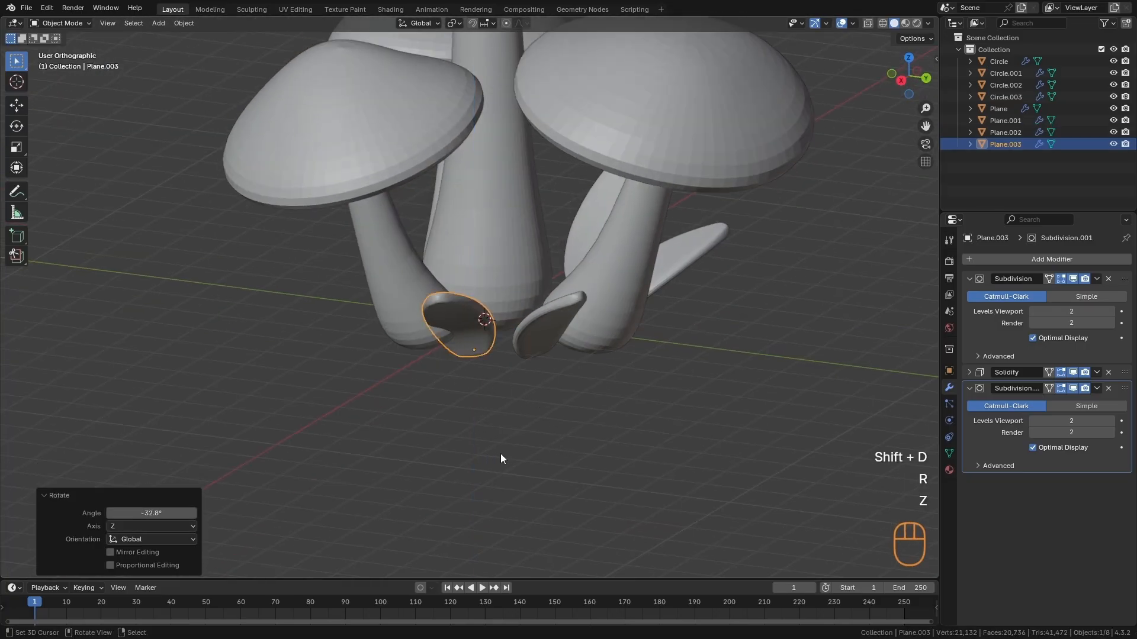
left_click_drag(500, 455, 724, 449, "alt")
key("g")
left_click(670, 498)
- Duplicate the leaf horizontally by about -1.45 m X and -2.46 m Y and turn the copy about -94° around Z
key("shift+d")
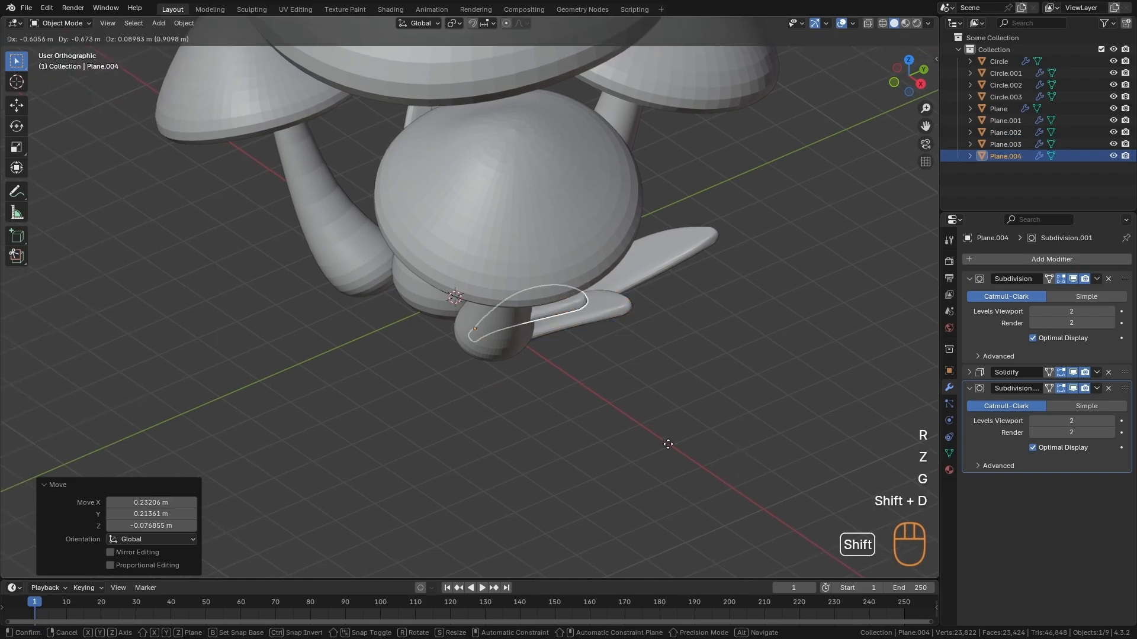
key("shift+z")
left_click(437, 485)
key("r")
key("z")
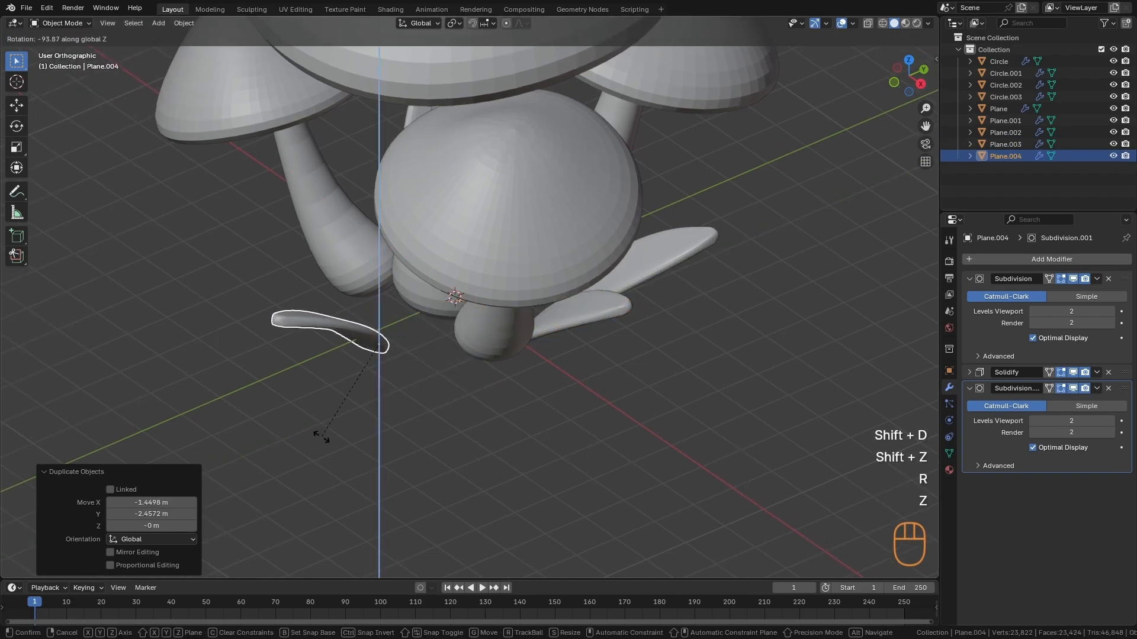
left_click(320, 436)
- Move the turned leaf about 0.26 m X, 1.14 m Y and 0.26 m Z between the stems and adjust its rotation
left_click_drag(320, 436, 430, 380, "alt")
key("g")
left_click(519, 368)
left_click_drag(518, 368, 559, 316, "alt")
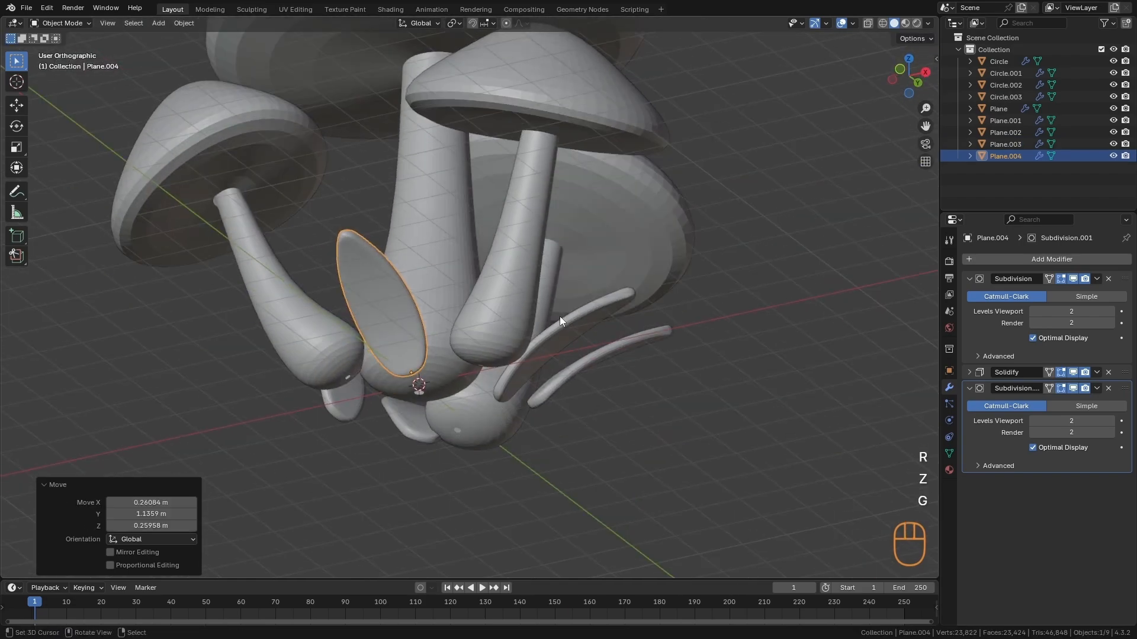
key("r")
left_click(580, 335)
key("alt+a")
- Duplicate a leaf for a gap around the stem bases and rotate the copy about -22.5° around Z
left_click_drag(485, 331, 457, 414, "ctrl+alt")
left_click_drag(454, 349, 516, 425, "alt")
key("shift+d")
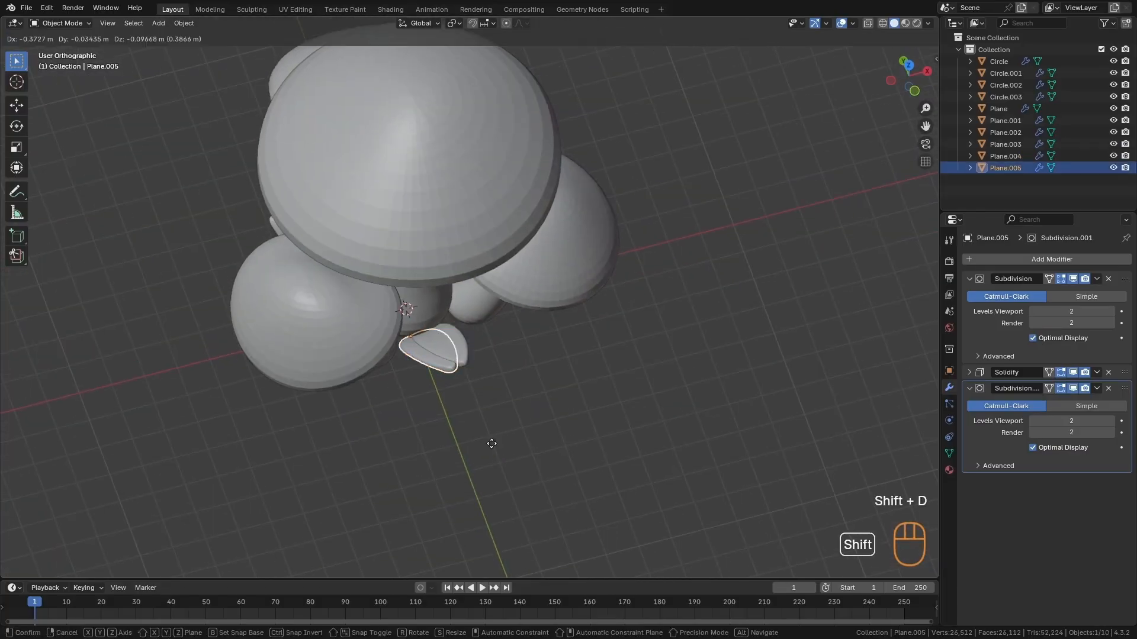
left_click(481, 449)
key("r")
key("z")
left_click(436, 497)
- Duplicate the leaf horizontally by about -1.49 m X and 1.33 m Y, rotate it about -82° around Z, and settle it beside the stems
left_click_drag(435, 497, 573, 413, "alt")
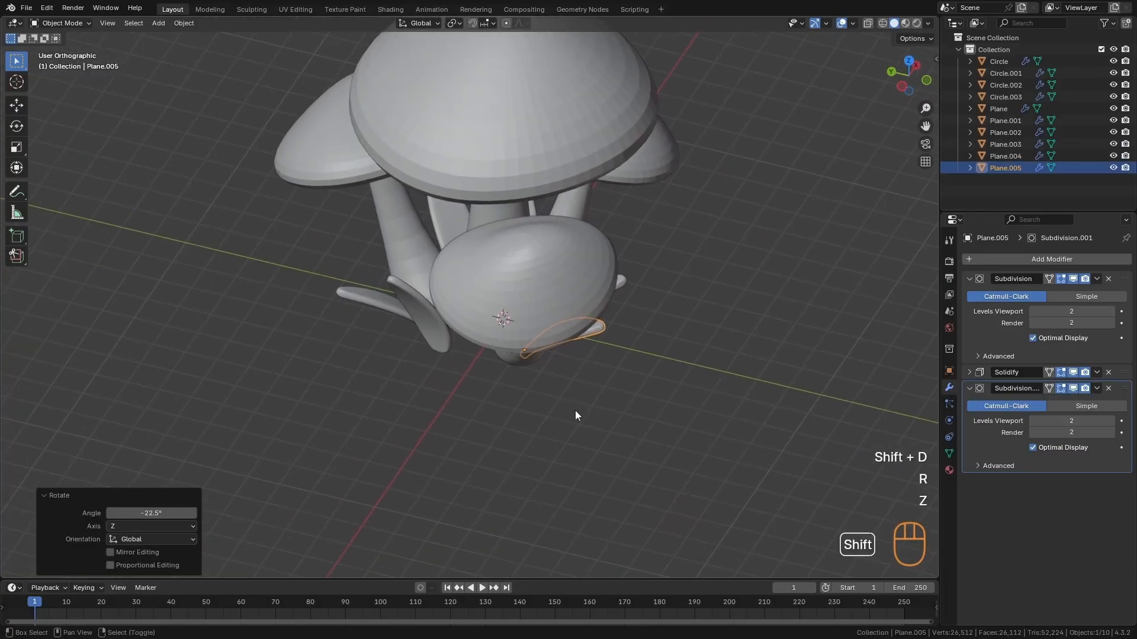
key("shift+d")
key("shift+z")
left_click(497, 452)
key("r")
key("z")
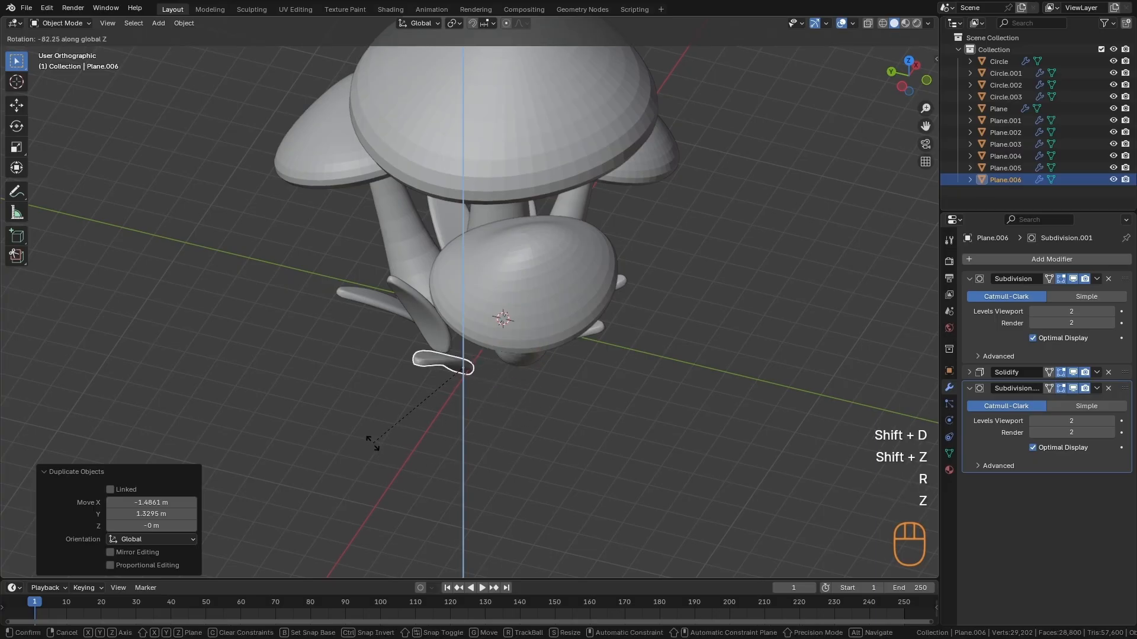
left_click(373, 447)
left_click_drag(373, 447, 629, 449, "alt")
key("g")
left_click(637, 412)
- Select the original leaf and adjust its position against the central stem's base
left_click(529, 349)
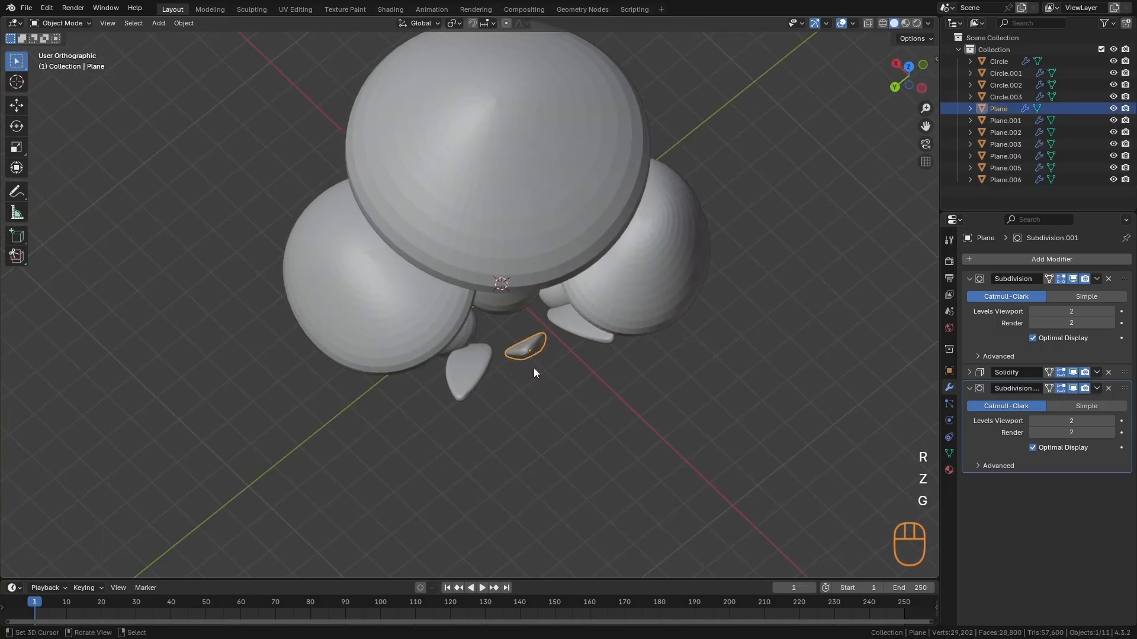
key("g")
left_click(530, 352)
key("alt+a")
left_click_drag(511, 429, 487, 379, "alt")
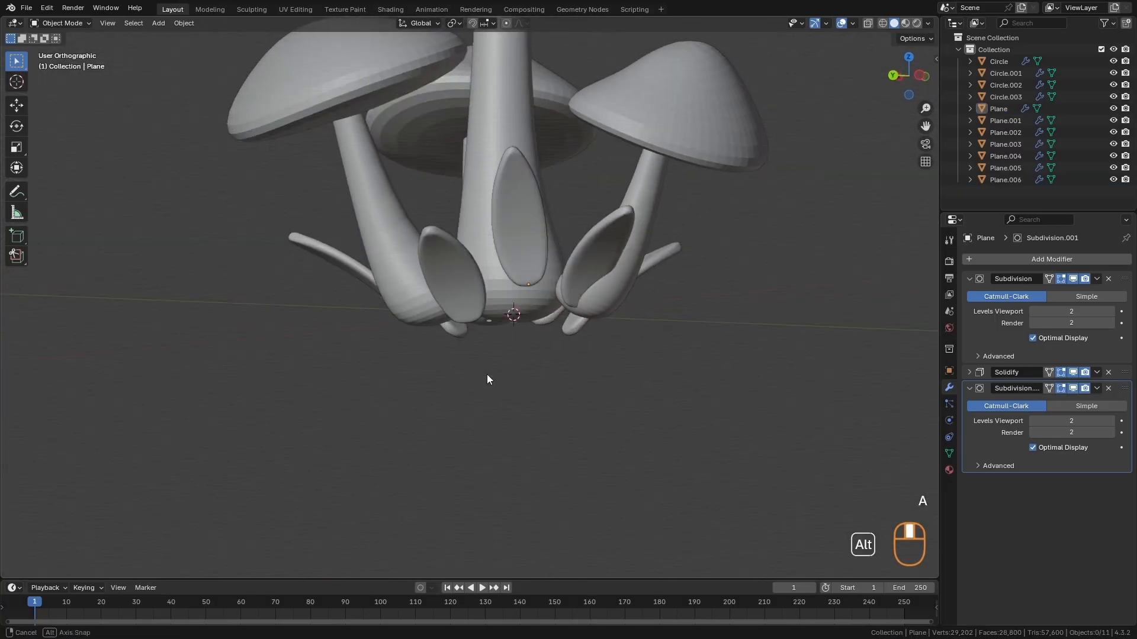
key("g")
left_click(528, 284)
key("alt+a")
mouse_move(563, 309)
left_mouse_down("alt")
mouse_move(488, 375)
mouse_move(346, 361)
mouse_move(562, 329)
mouse_move(497, 261)
mouse_move(463, 403)
mouse_move(544, 330)
mouse_move(541, 398)
mouse_move(595, 409)
mouse_move(599, 385)
left_mouse_up("alt")
- Reposition leaf Plane.005 by about 0.13 m X, -0.18 m Y and -0.21 m Z near the stem bases
left_click(497, 261)
key("g")
left_click(421, 241)
right_click(423, 242)
key("g")
left_click(471, 436)
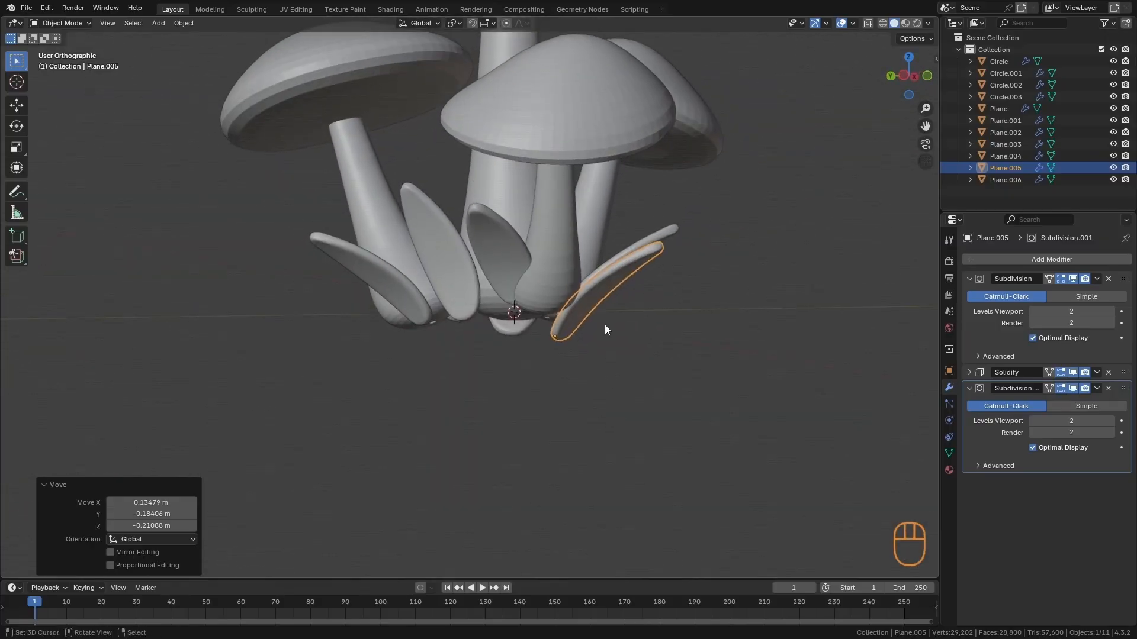
- Switch leaf Plane.005 to Sculpt Mode with the Grab brush and set the brush radius to 261 px
key("F3")
key("f")
left_click(628, 335)
left_click_drag(626, 335, 587, 274, "alt")
key("f")
left_click(588, 274)
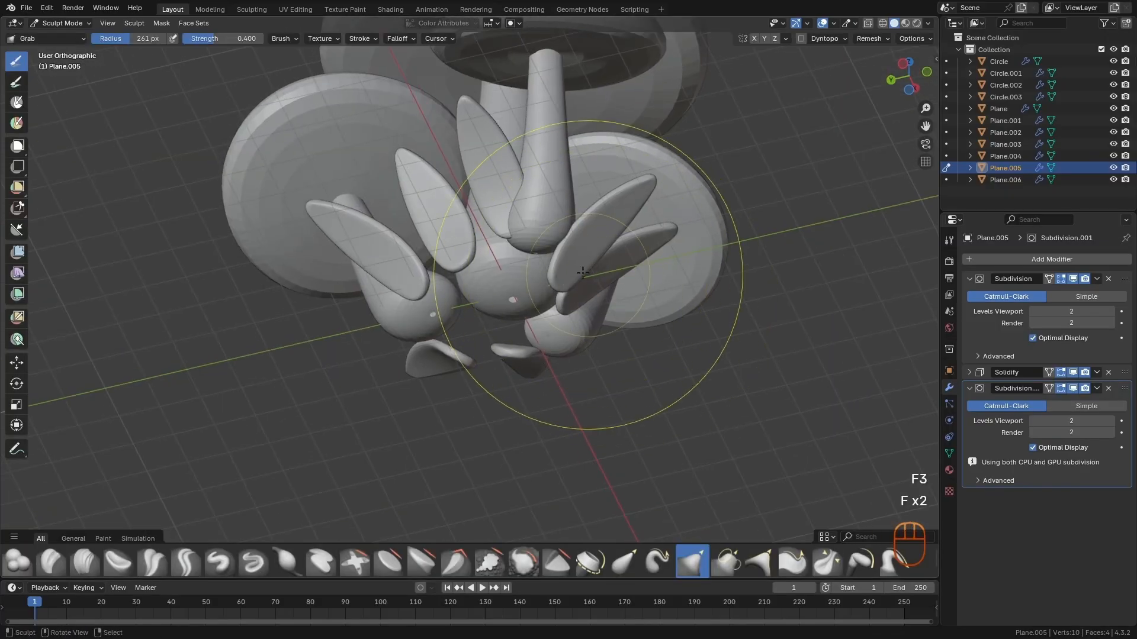
middle_click_drag(602, 205, 471, 154)
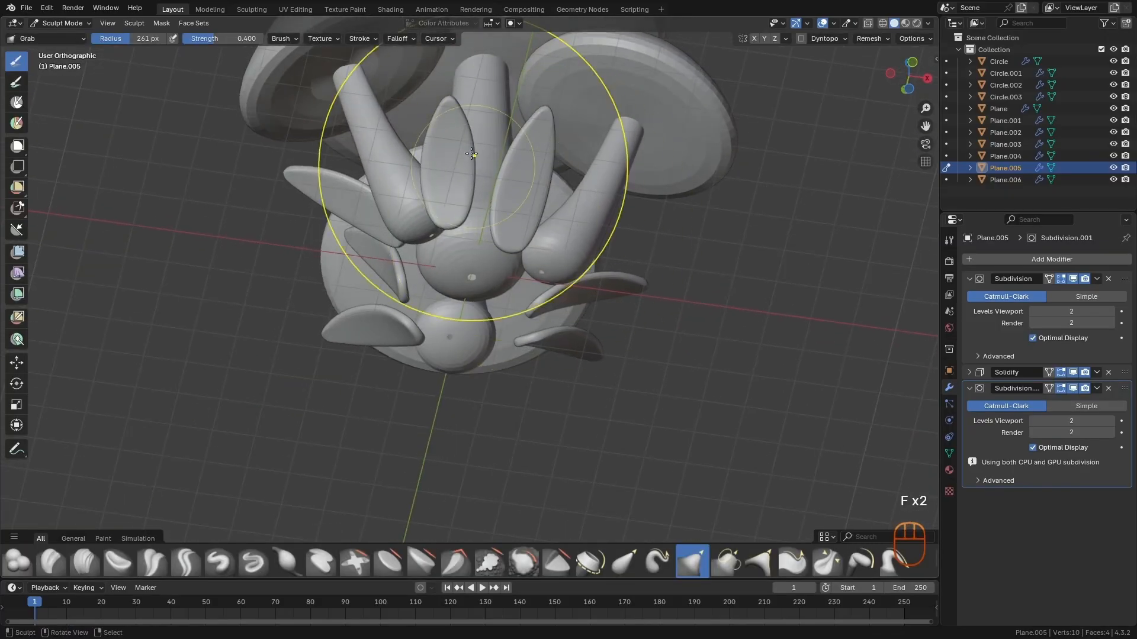
- Resize the Grab brush and adjust the shape of leaf Plane.005
key("f")
left_click(464, 101)
key("f")
mouse_move(464, 101)
left_mouse_down("alt")
mouse_move(408, 269)
mouse_move(463, 256)
mouse_move(444, 268)
left_mouse_up("alt")
left_click(402, 269)
- Switch sculpting to leaf Plane.004 and reshape it with the Grab brush at a 212 px radius
key("alt+q")
key("f")
middle_click_drag(441, 202, 355, 254)
key("f")
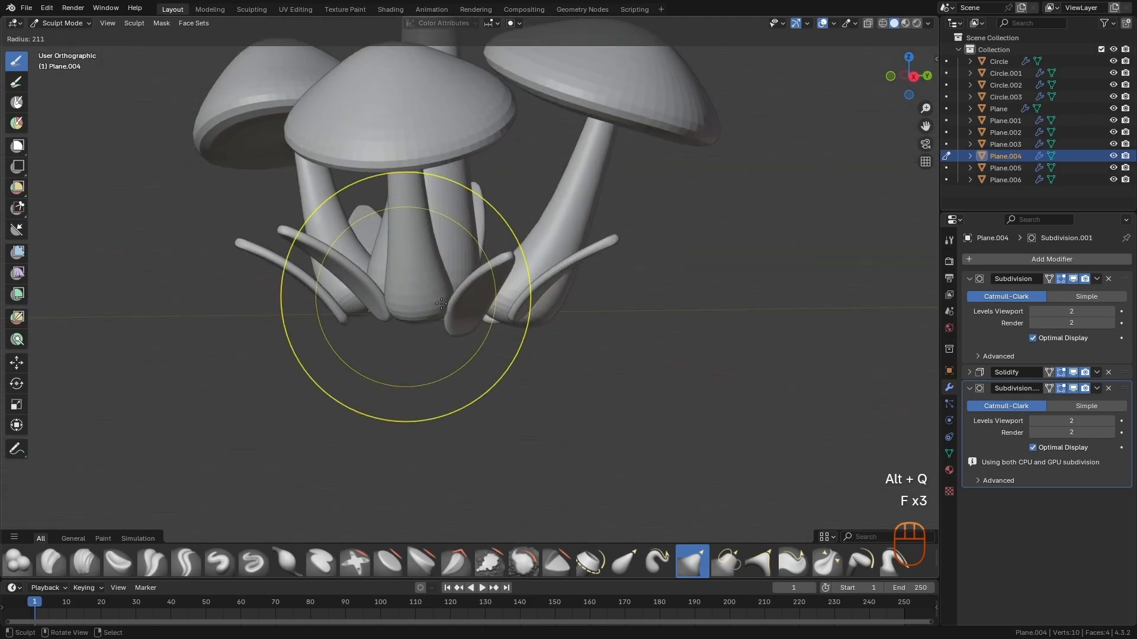
left_click(530, 298)
mouse_move(351, 255)
left_mouse_down()
mouse_move(339, 258)
mouse_move(377, 316)
left_mouse_up()
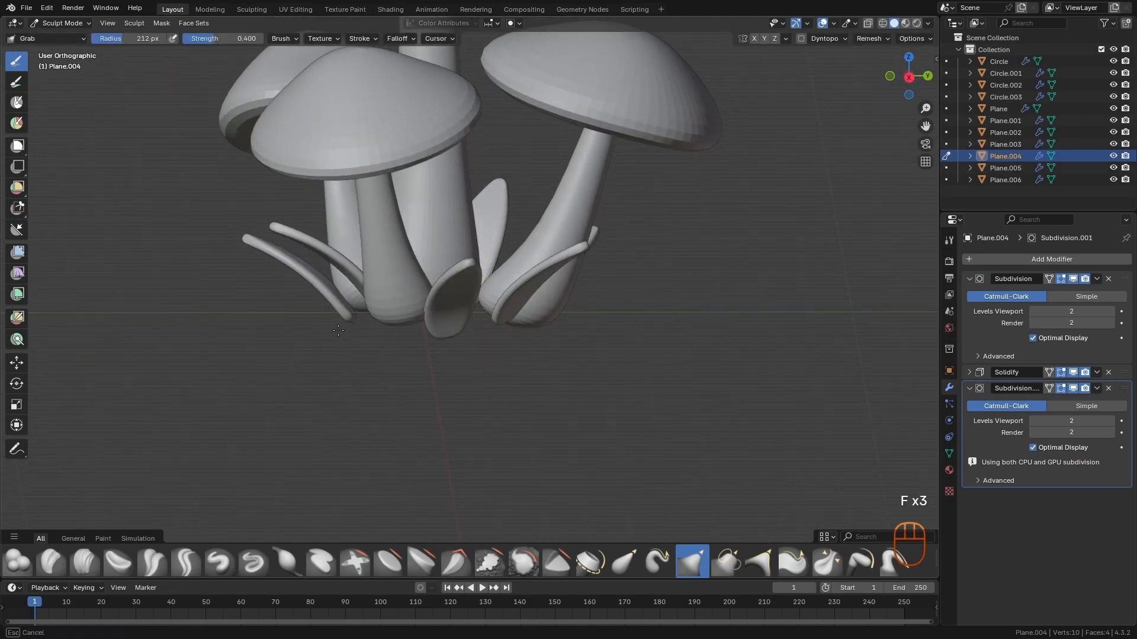
mouse_move(421, 360)
left_mouse_down("alt")
mouse_move(465, 355)
mouse_move(474, 340)
left_mouse_up("alt")
- Transfer sculpting to the next leaf around the stem bases and adjust its shape with a resized Grab brush
key("alt+q")
key("f")
mouse_move(524, 285)
left_mouse_down("alt")
mouse_move(498, 379)
mouse_move(453, 414)
mouse_move(511, 327)
left_mouse_up("alt")
key("f")
left_click(480, 438)
- Switch sculpting to leaf Plane.002 with a Grab brush radius of 279 px
key("alt+q")
key("f")
left_click(516, 329)
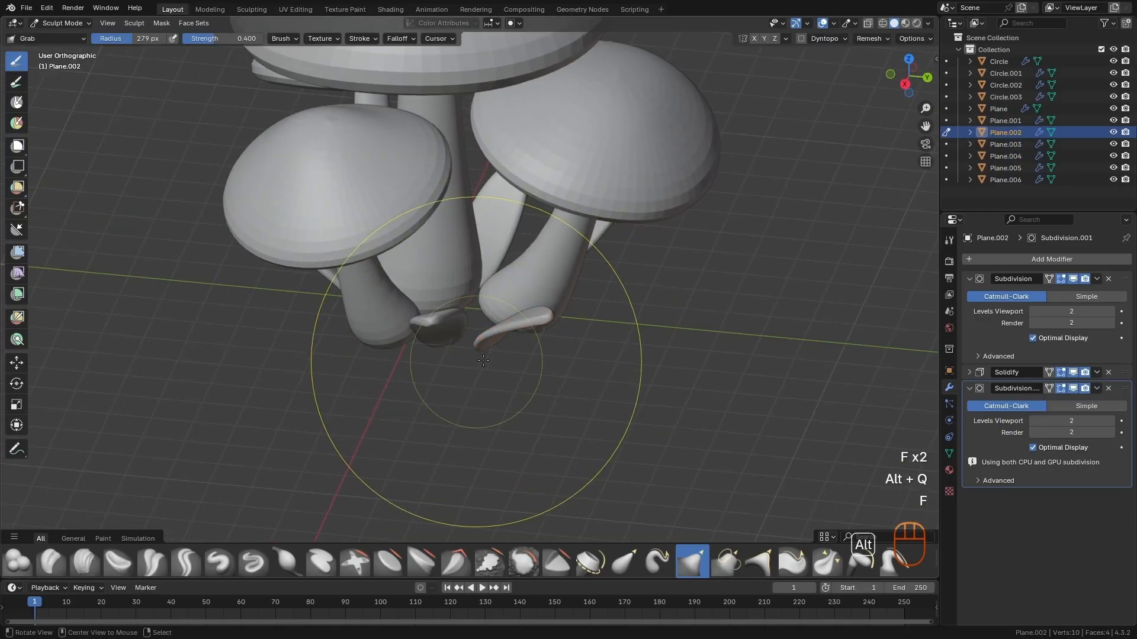
mouse_move(476, 362)
left_mouse_down("alt")
mouse_move(609, 228)
mouse_move(579, 286)
mouse_move(406, 381)
mouse_move(482, 432)
mouse_move(573, 448)
mouse_move(585, 431)
left_mouse_up("alt")
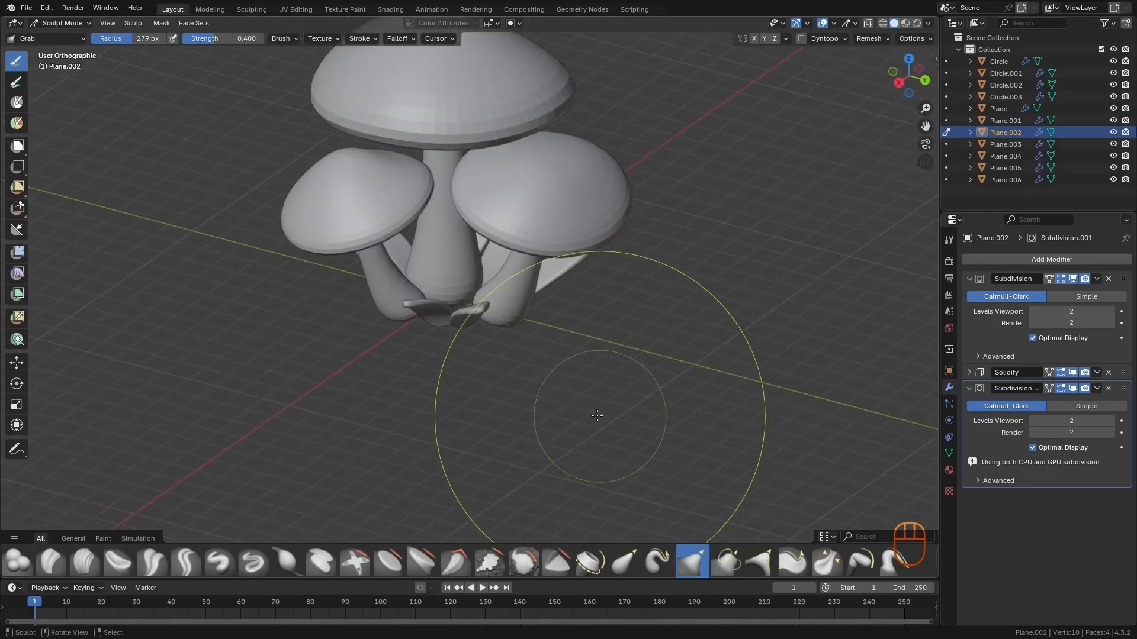
- Return to Object Mode, rotate the original leaf Plane, and clear the selection
key("ctrl+Tab")
left_click_drag(646, 329, 591, 374, "alt")
left_click(502, 261)
left_click(487, 266)
key("r")
left_click(508, 284)
key("s")
key("Escape")
key("alt+a")
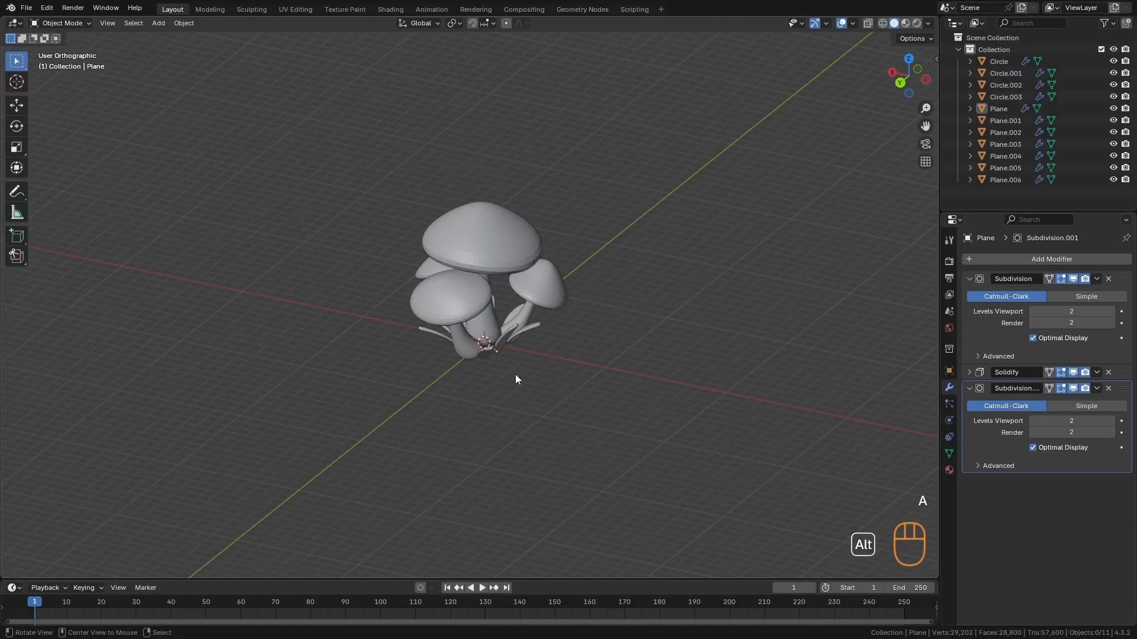
left_click_drag(516, 375, 663, 386, "alt")
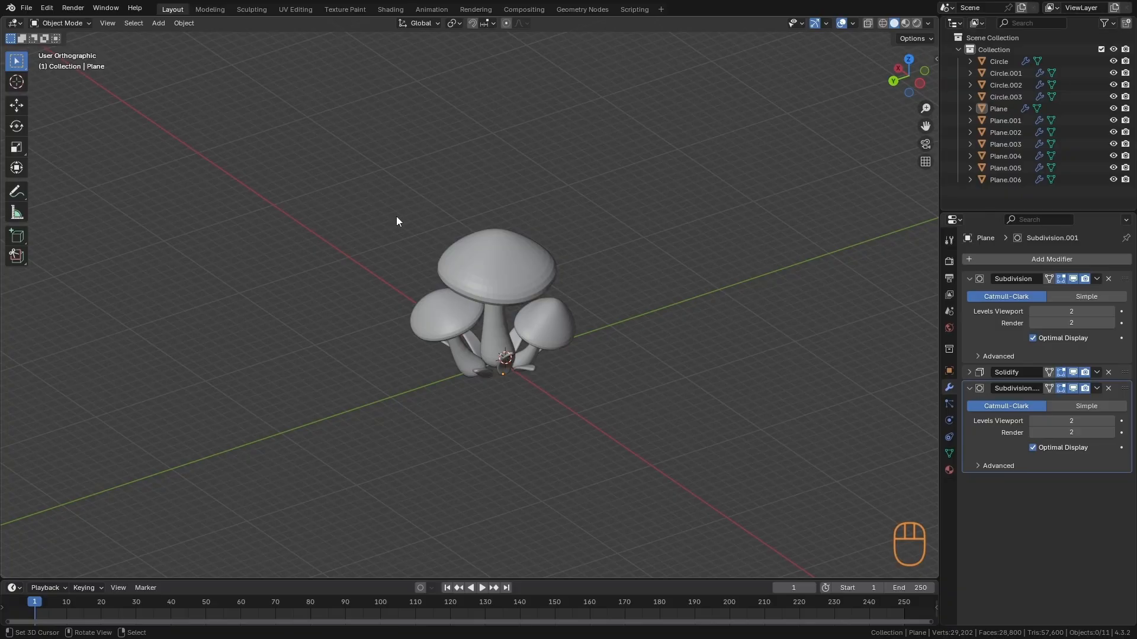
left_click_drag(670, 356, 577, 377, "alt")
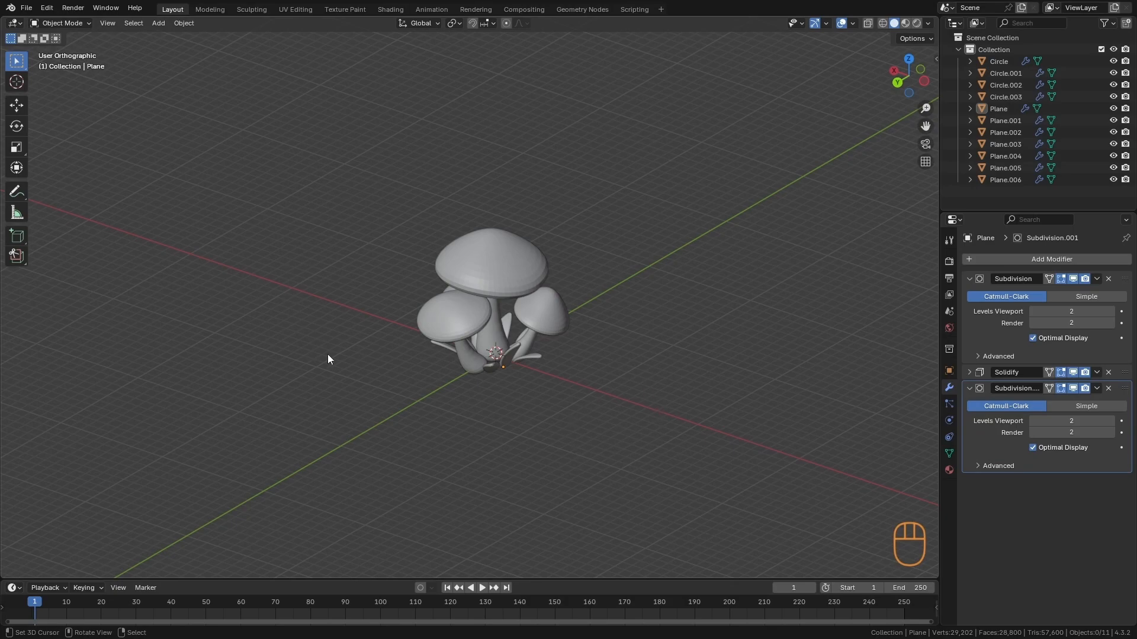
left_click_drag(601, 323, 597, 326, "alt")
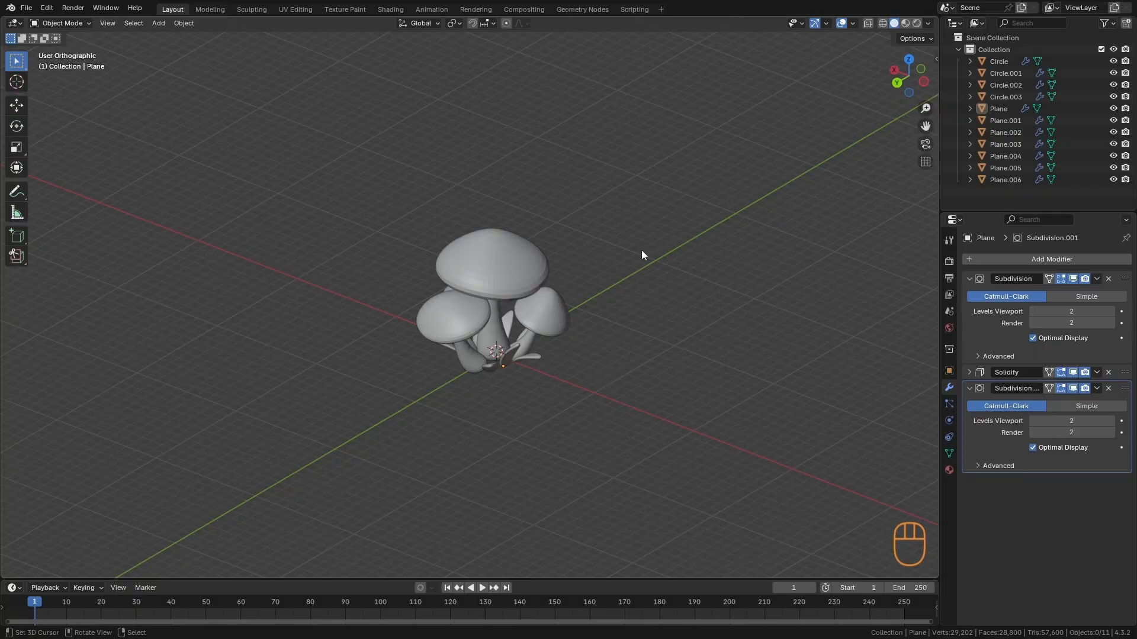
left_click_drag(511, 338, 645, 321, "alt")
- Select the large central mushroom and show its transform values and dimensions
key("a")
left_click_drag(510, 288, 576, 300, "alt")
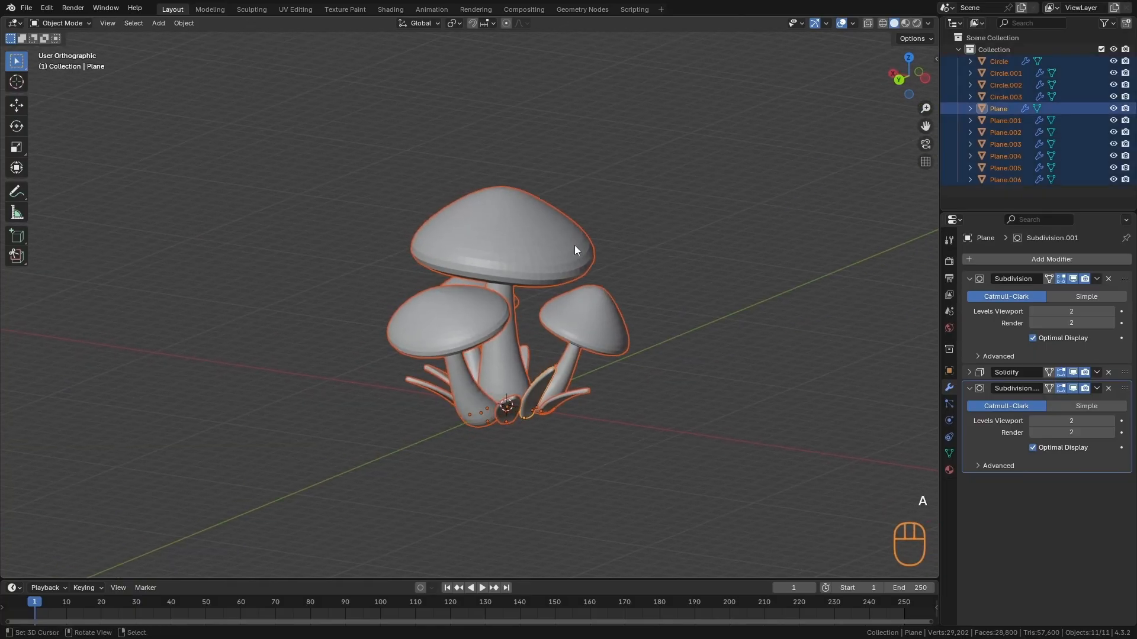
left_click(514, 215)
key("n")
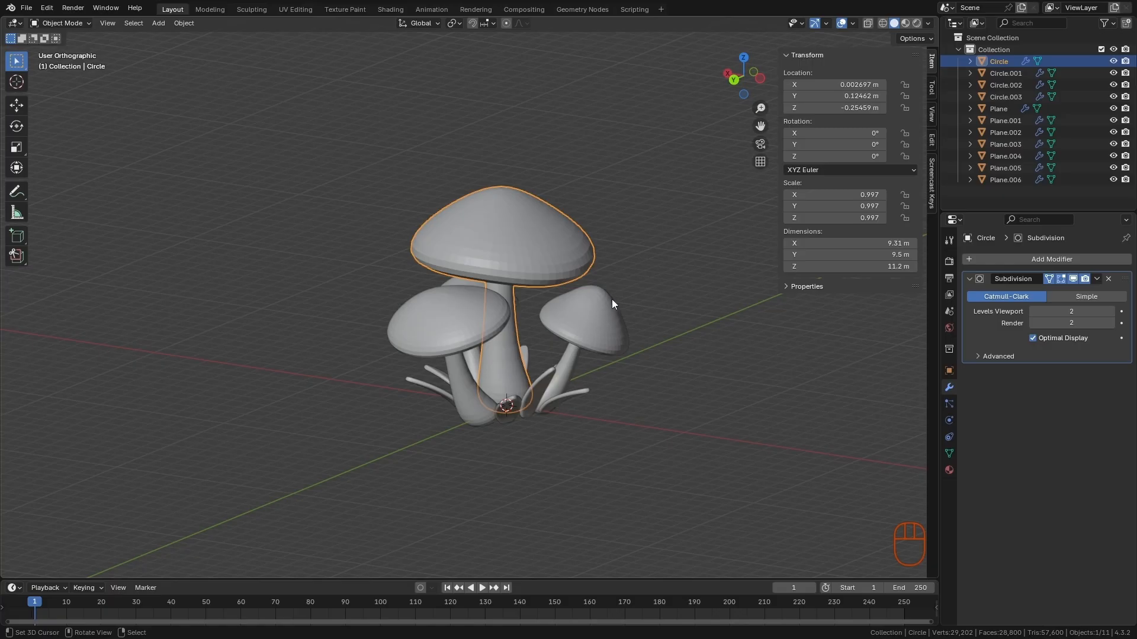
- Select all mushrooms and leaves and scale them down by 0.277, then by another 0.195
key("a")
key("a")
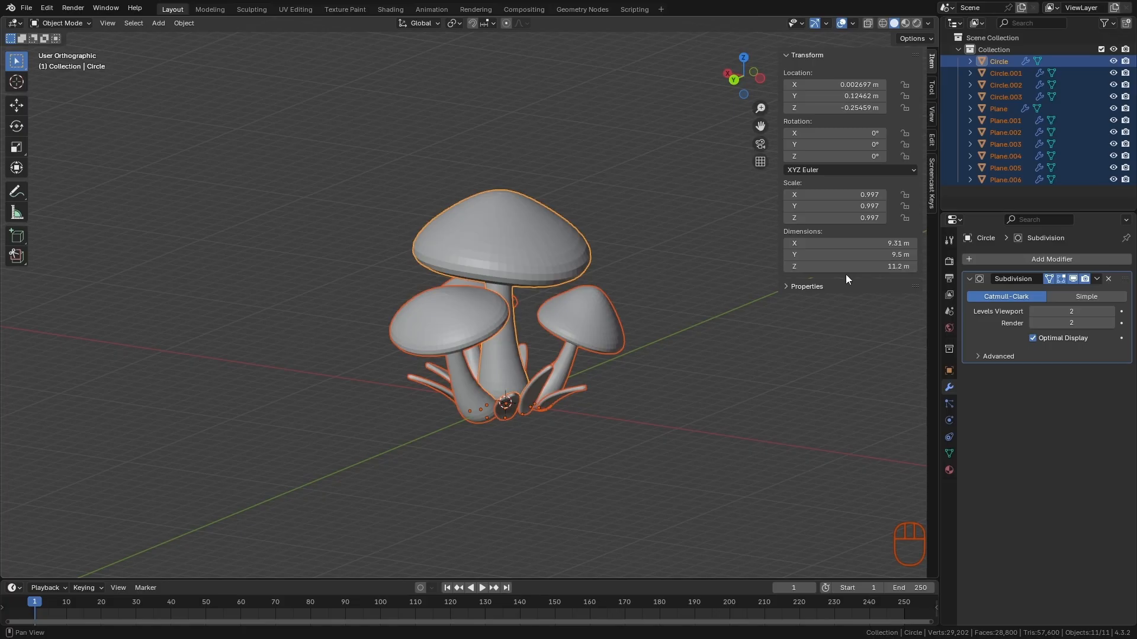
middle_click_drag(662, 358, 606, 182, "alt+shift")
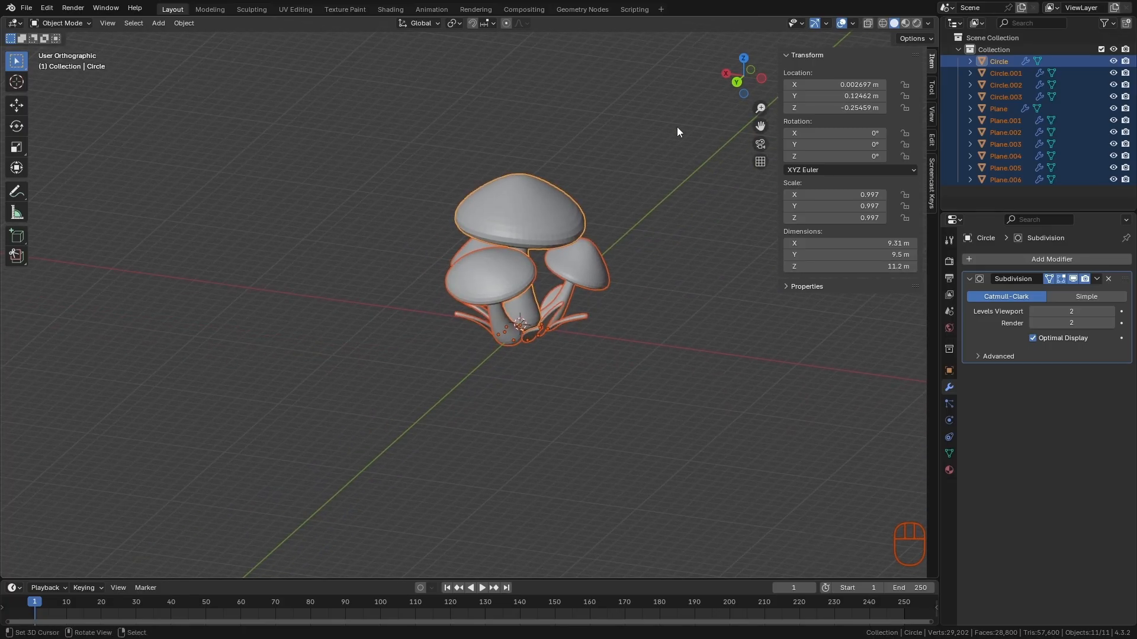
key("s")
left_click(579, 331)
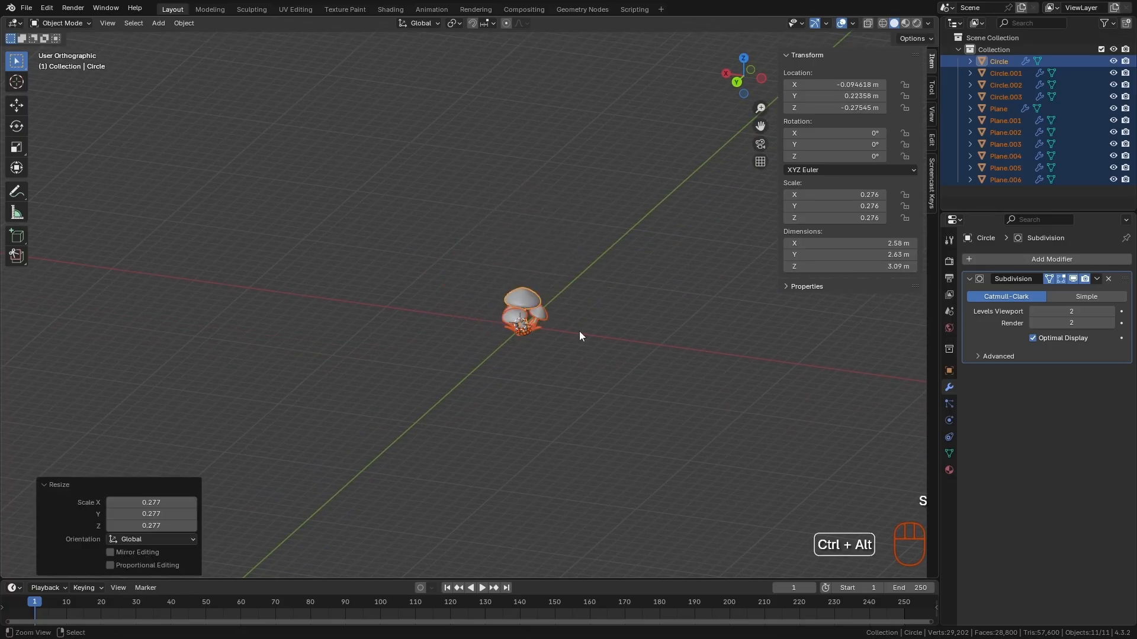
middle_click_drag(645, 289, 559, 285, "alt+shift")
scroll(627, 254, "up", 5)
key("s")
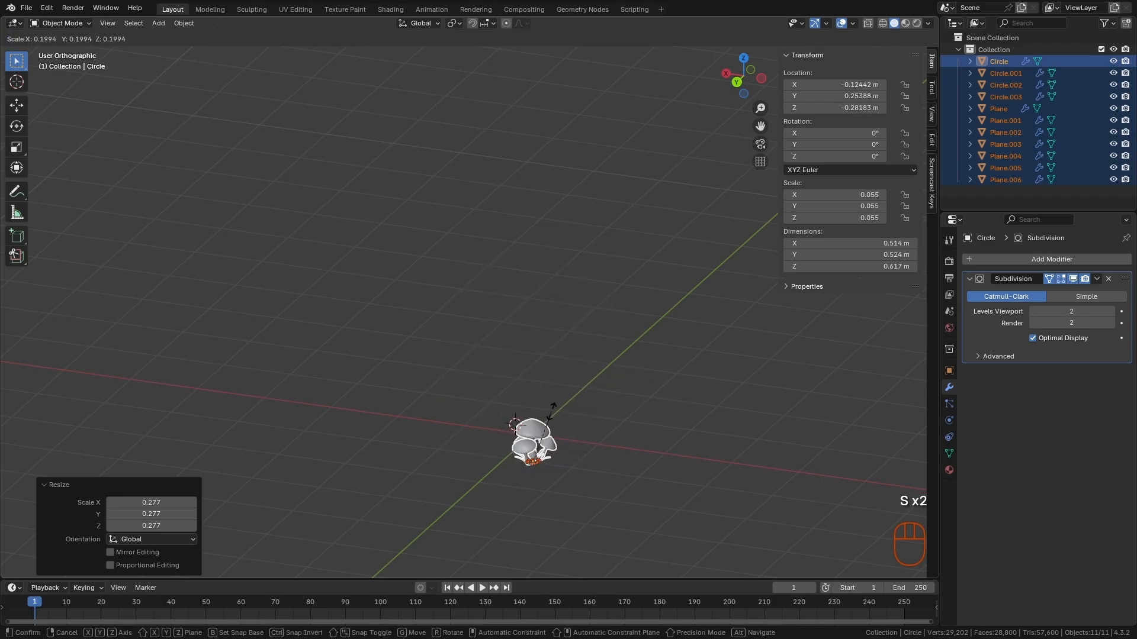
left_click(548, 415)
- Scale the whole cluster down once more by 0.464, making the central mushroom 0.28 m tall
middle_click_drag(552, 454, 575, 340, "alt+shift")
scroll(574, 343, "up", 5)
key("s")
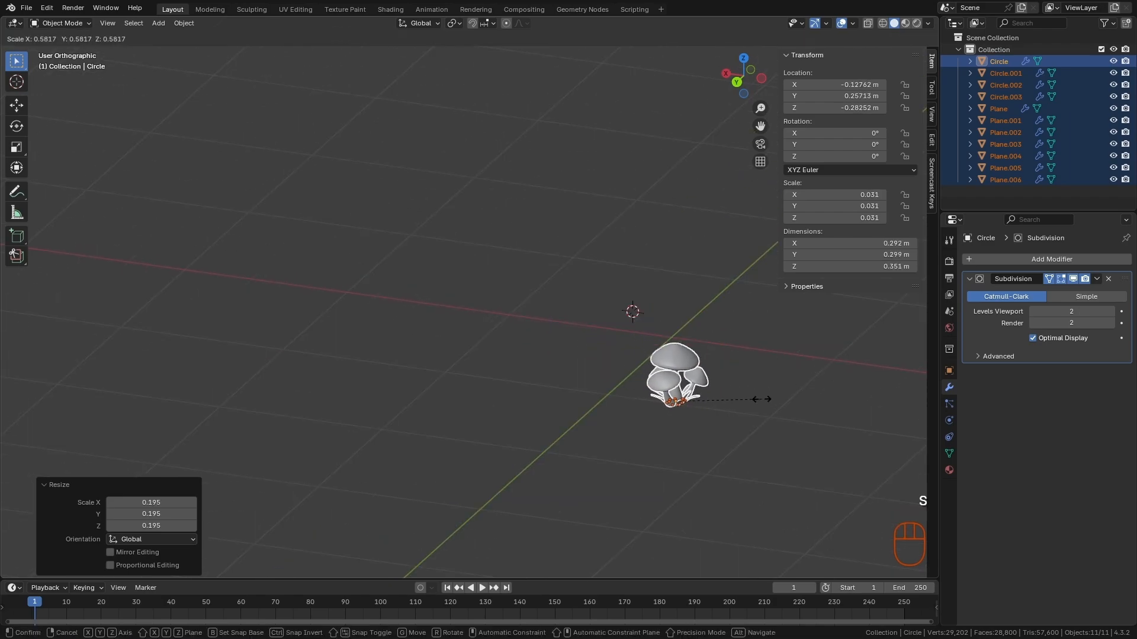
left_click(745, 402)
middle_click_drag(754, 403, 833, 472, "alt+shift")
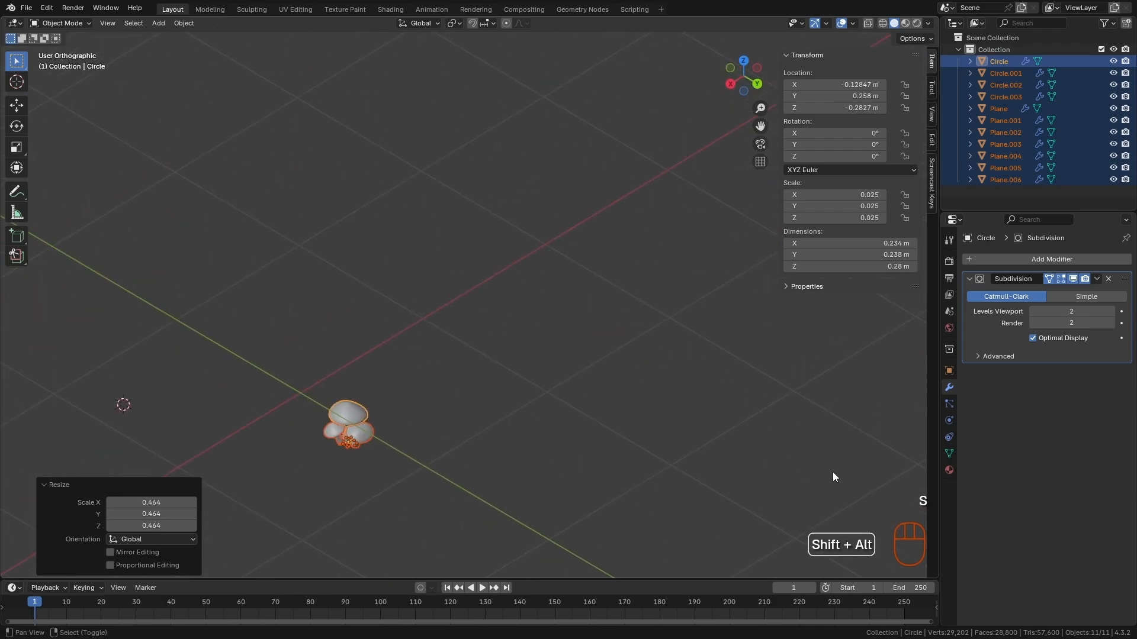
middle_click_drag(767, 302, 932, 243, "alt+shift")
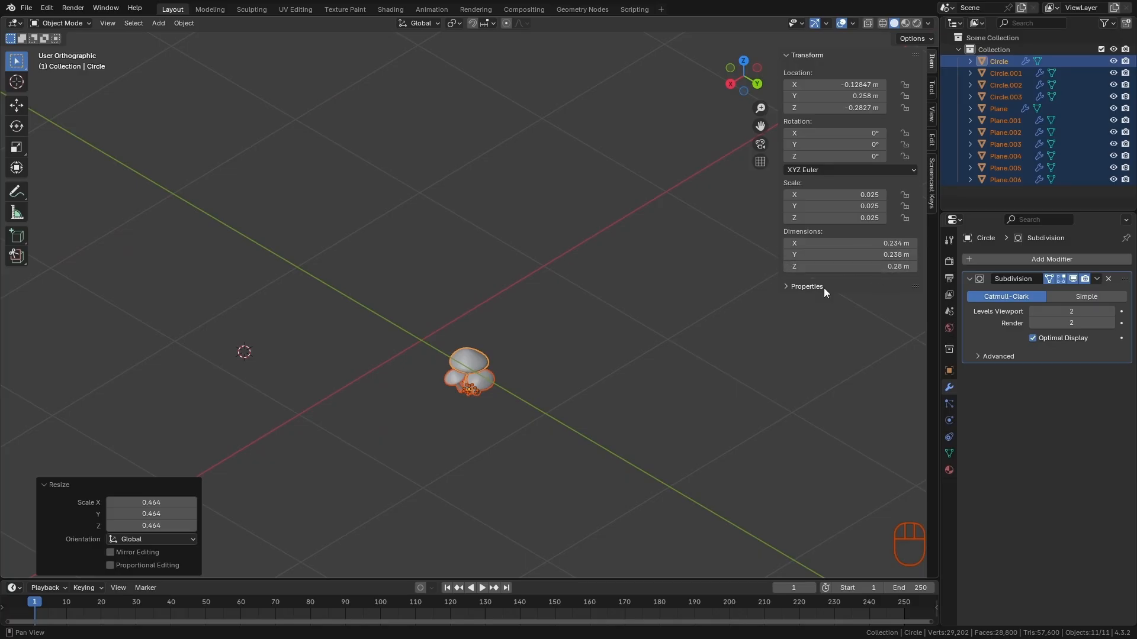
- In top view, move the cluster by about 0.122 m X and -0.258 m Y onto the world origin
key("KP_7")
middle_click_drag(432, 439, 533, 242, "alt+shift")
key("g")
left_click(559, 293)
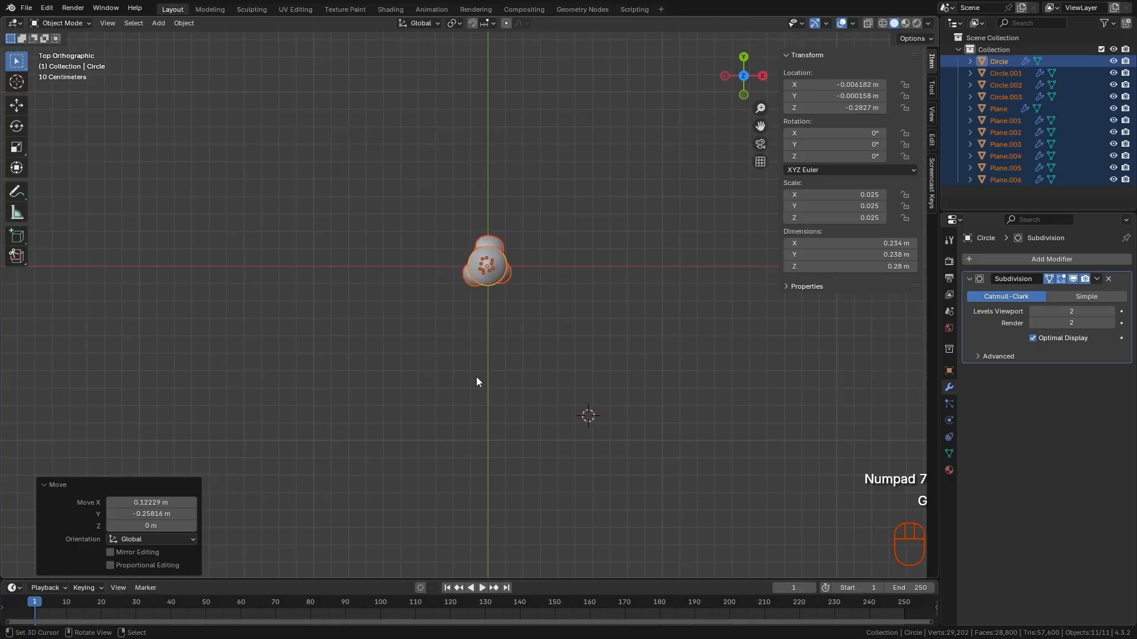
- Raise the whole cluster about 0.279 m along Z so the stem bases sit at grid level
middle_click_drag(469, 301, 503, 284, "ctrl+alt")
middle_click_drag(574, 486, 536, 416, "alt")
middle_click_drag(545, 538, 542, 308, "alt+shift")
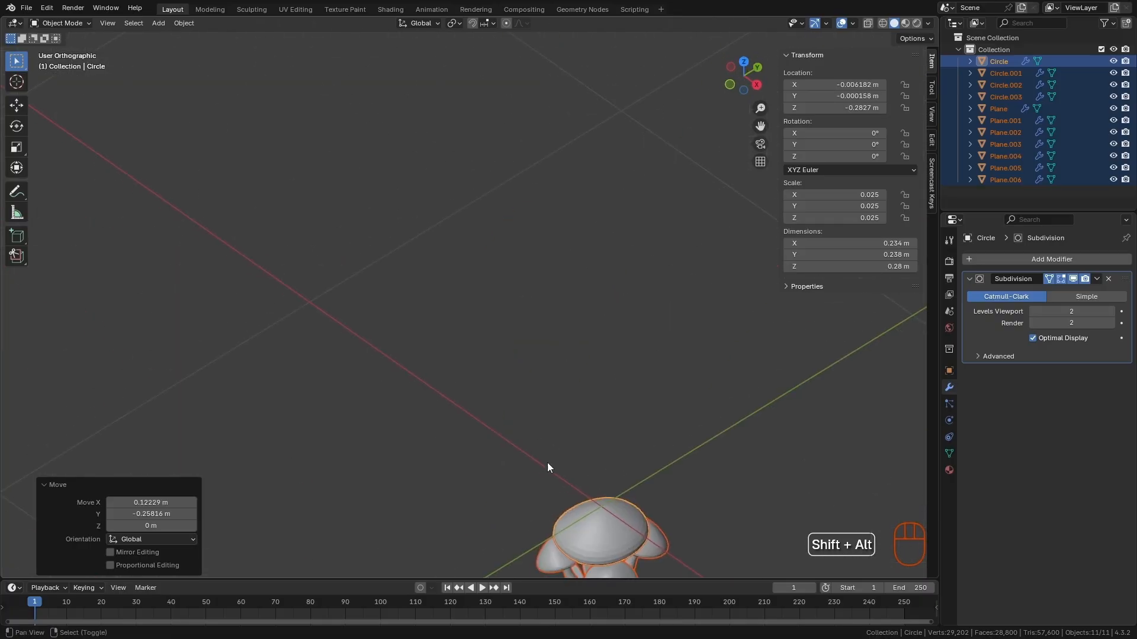
middle_click_drag(547, 474, 542, 237, "alt+shift")
middle_click_drag(627, 323, 657, 317, "ctrl+alt")
middle_click_drag(698, 385, 361, 180, "alt")
middle_click_drag(500, 406, 439, 390, "alt+shift")
middle_click_drag(441, 387, 532, 372, "ctrl+alt")
key("g")
key("z")
left_click(554, 189)
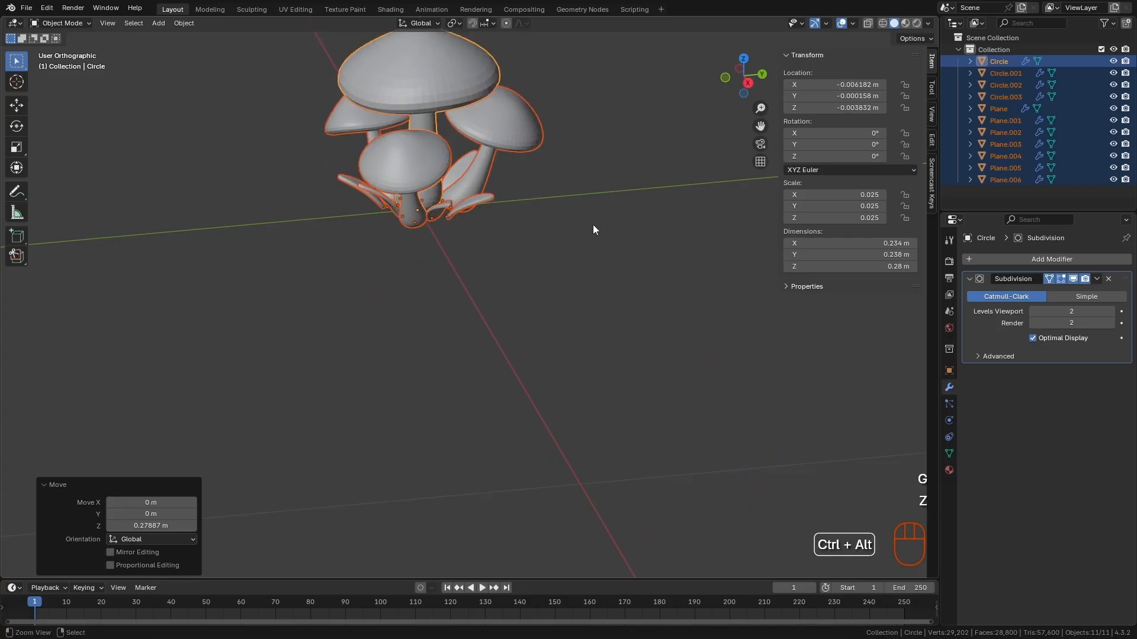
- Deselect everything and add a 2 m mesh plane as the ground
middle_click_drag(592, 225, 610, 296, "ctrl+alt")
middle_click_drag(635, 367, 555, 372, "alt")
middle_click_drag(602, 313, 430, 345, "alt+shift")
middle_click_drag(694, 410, 602, 395)
middle_click_drag(681, 395, 663, 426)
key("a")
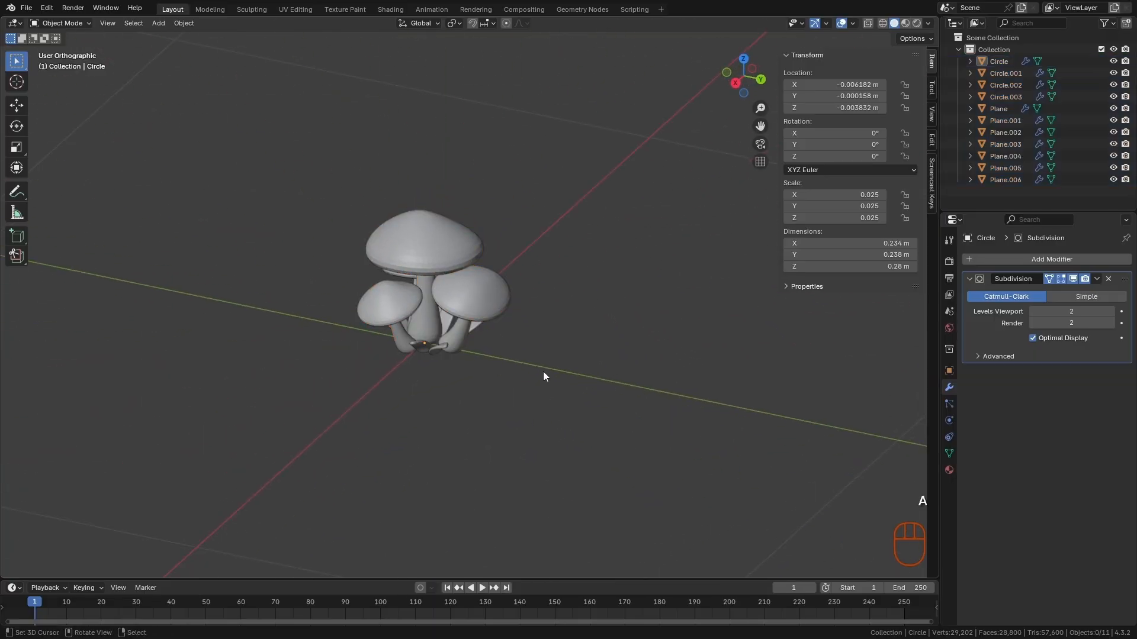
left_click_drag(542, 371, 553, 346, "ctrl+alt")
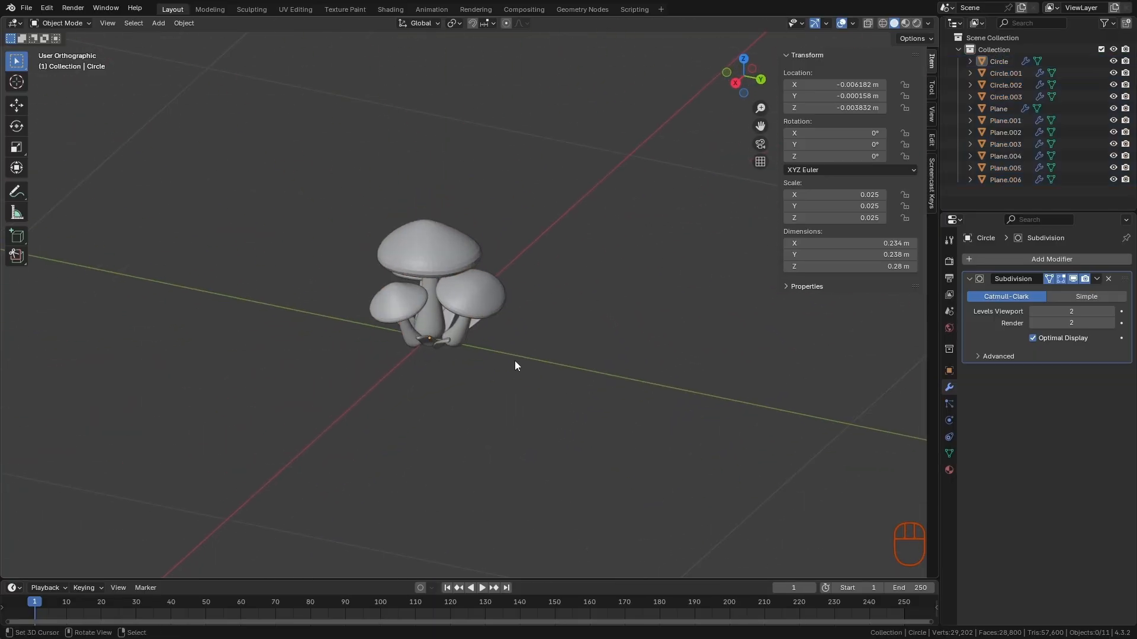
key("shift+a")
mouse_move(502, 339)
left_click(560, 336)
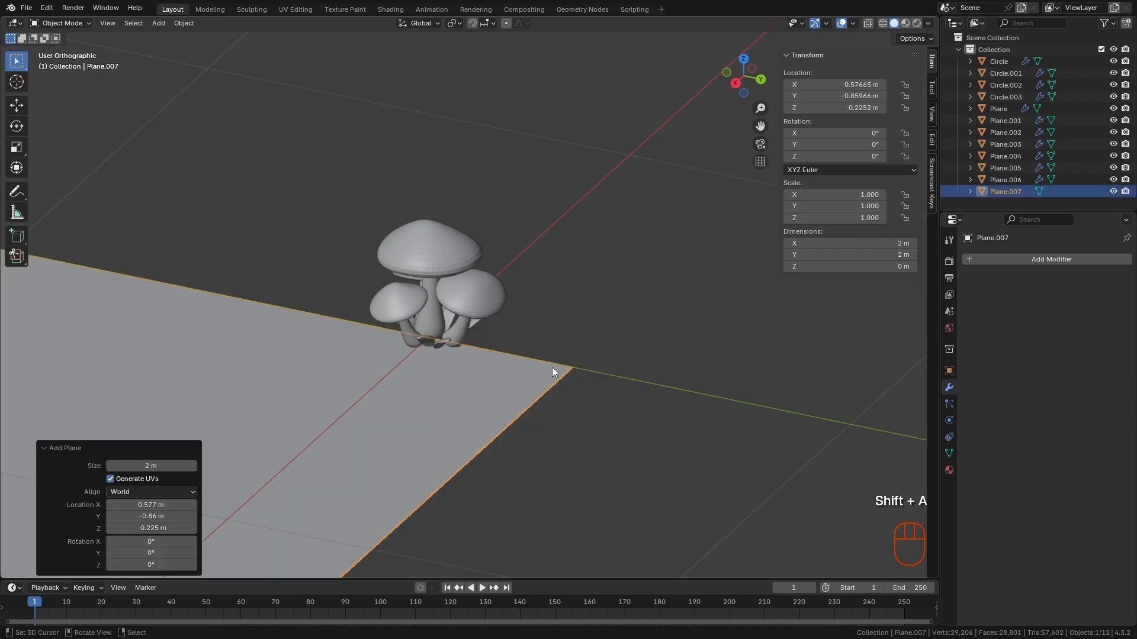
- Center the ground plane under the cluster by clearing its location, and snap the 3D cursor to the origin
middle_click_drag(551, 367, 447, 411, "ctrl+alt")
key("KP_7")
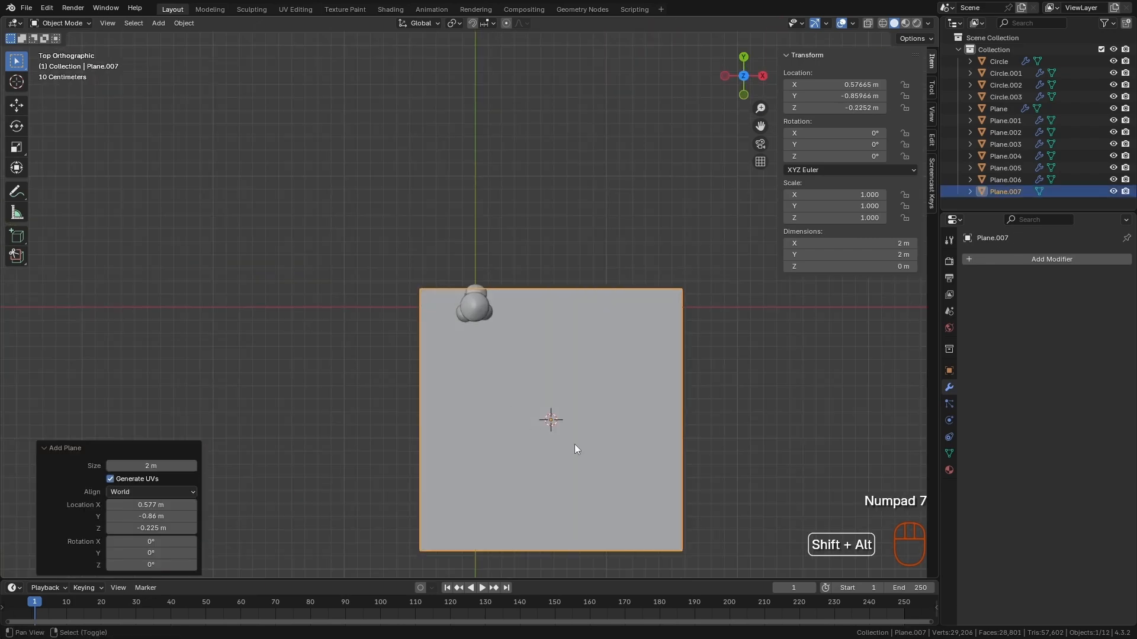
key("g")
left_click(601, 373)
scroll(598, 404, "up", 2)
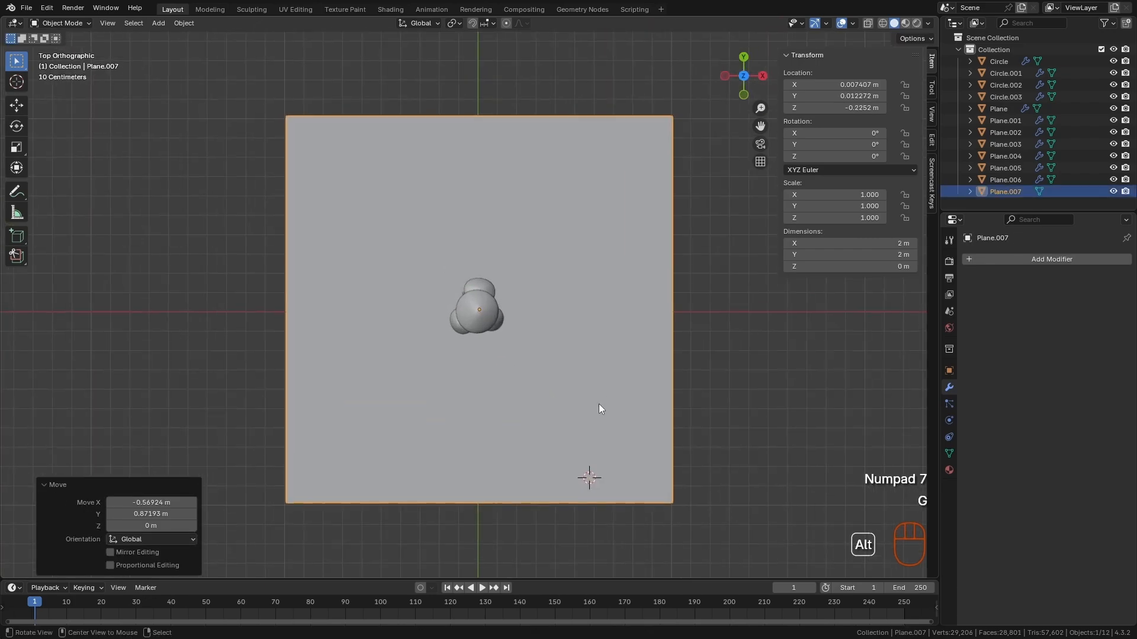
key("alt+g")
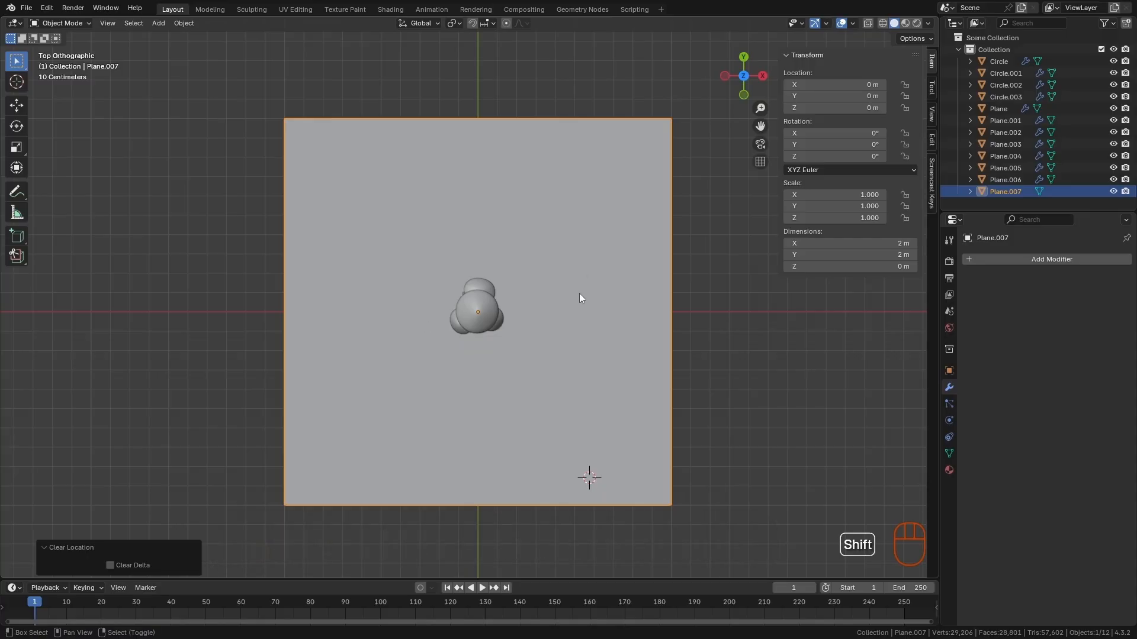
key("shift+s")
left_click(507, 336)
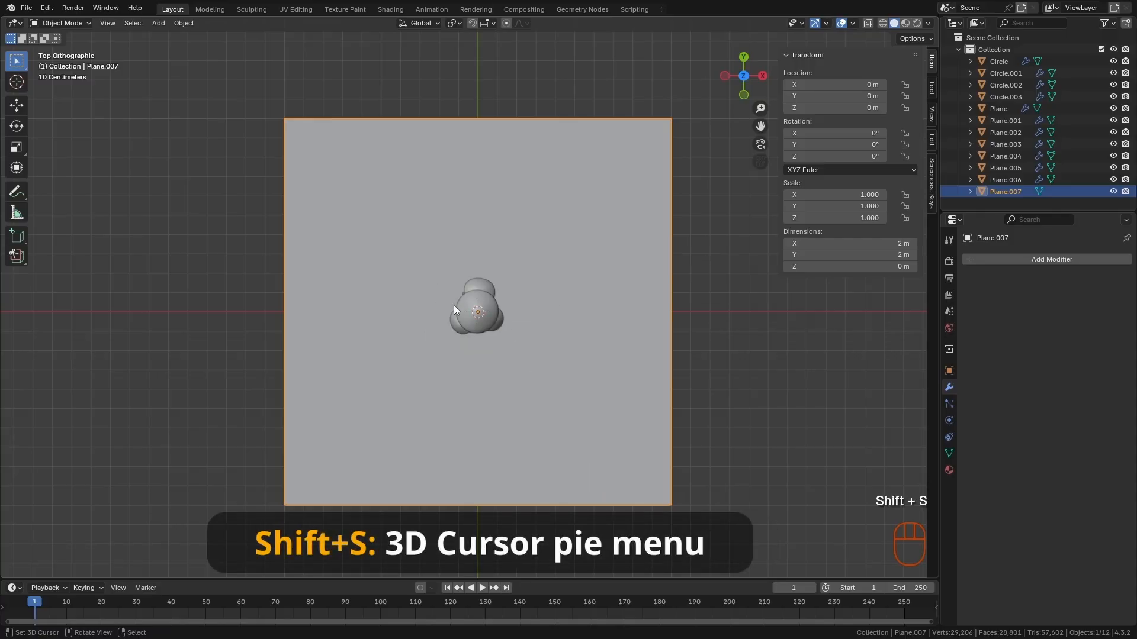
- Try to raise leaf Plane.001 along Z above the ground plane and reposition the neighbouring leaf
middle_click_drag(511, 331, 552, 299)
middle_click_drag(547, 305, 535, 354, "ctrl+alt")
key("a")
middle_click_drag(595, 329, 544, 325, "alt")
middle_click_drag(543, 325, 567, 356, "ctrl+alt")
middle_click_drag(567, 355, 503, 400, "alt+shift")
left_click(460, 413)
key("g")
key("z")
left_click(480, 412)
left_click(503, 400)
key("g")
left_click(503, 456)
middle_click_drag(503, 457, 446, 423, "alt")
- Undo the recent leaf moves and leave all objects deselected
key("ctrl+z")
key("ctrl+z")
key("ctrl+z")
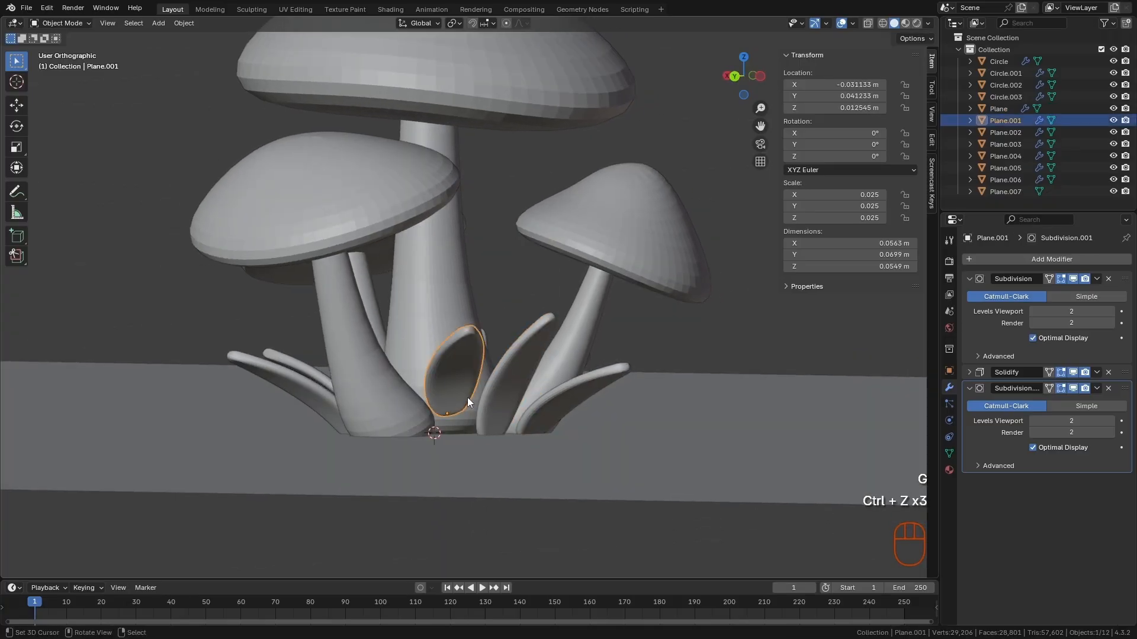
key("ctrl+z")
key("a")
key("g")
key("Escape")
key("a")
- Add a camera to the scene at the world origin
middle_click_drag(463, 411, 554, 376, "alt")
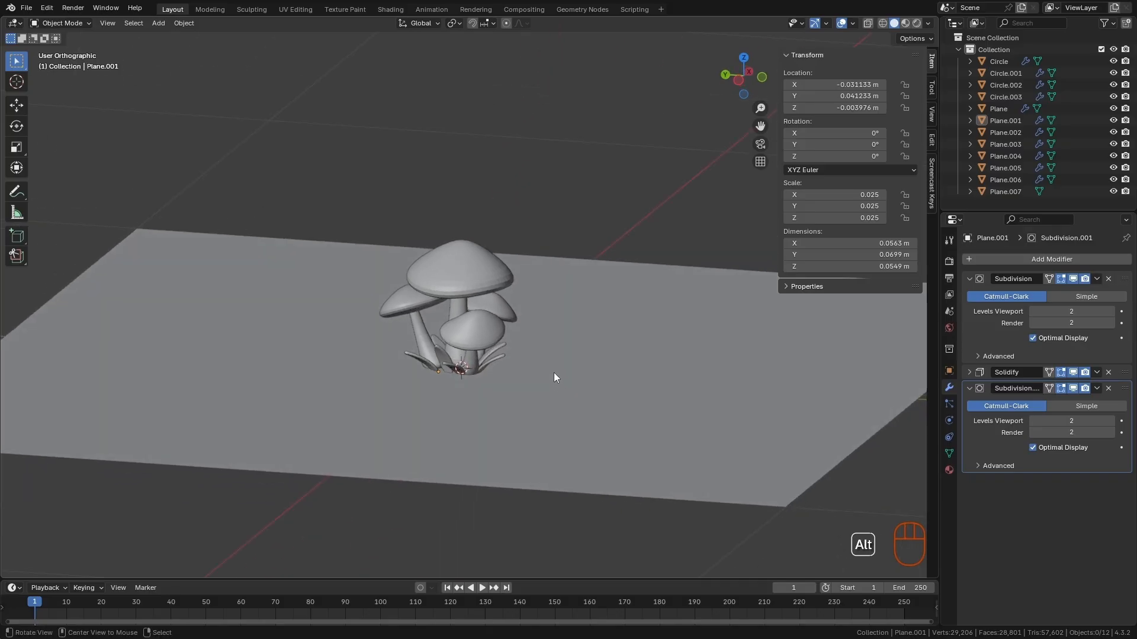
key("shift+a")
mouse_move(534, 360)
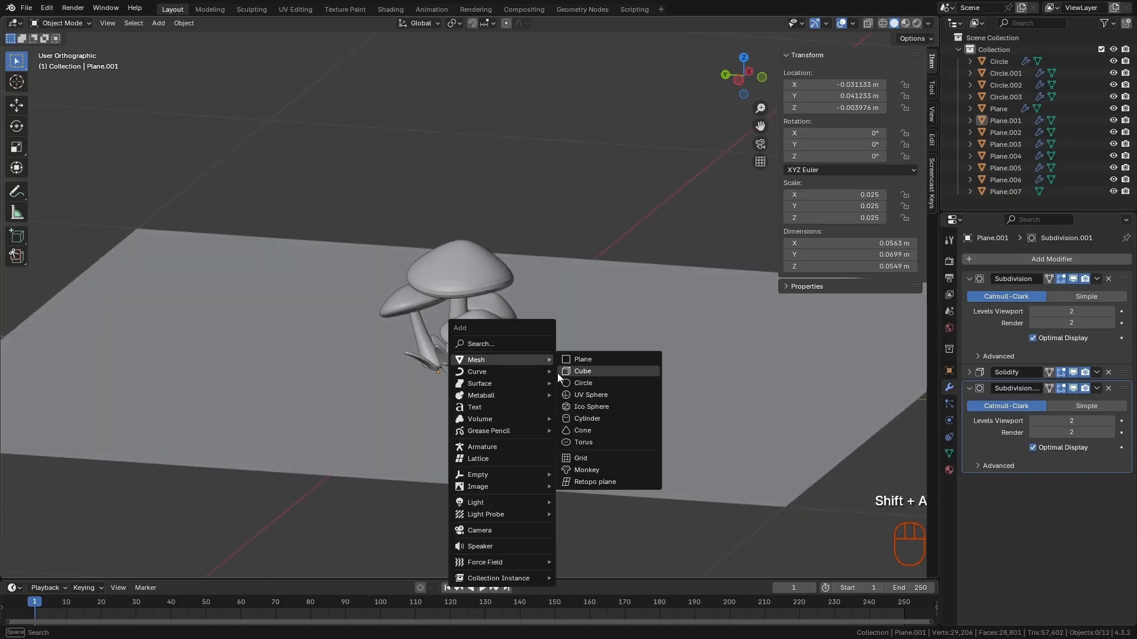
left_click(479, 531)
- Scale the camera to about 0.299 and move it by about -0.94 m X and 0.42 m Z
middle_click_drag(500, 477, 412, 529, "alt")
key("s")
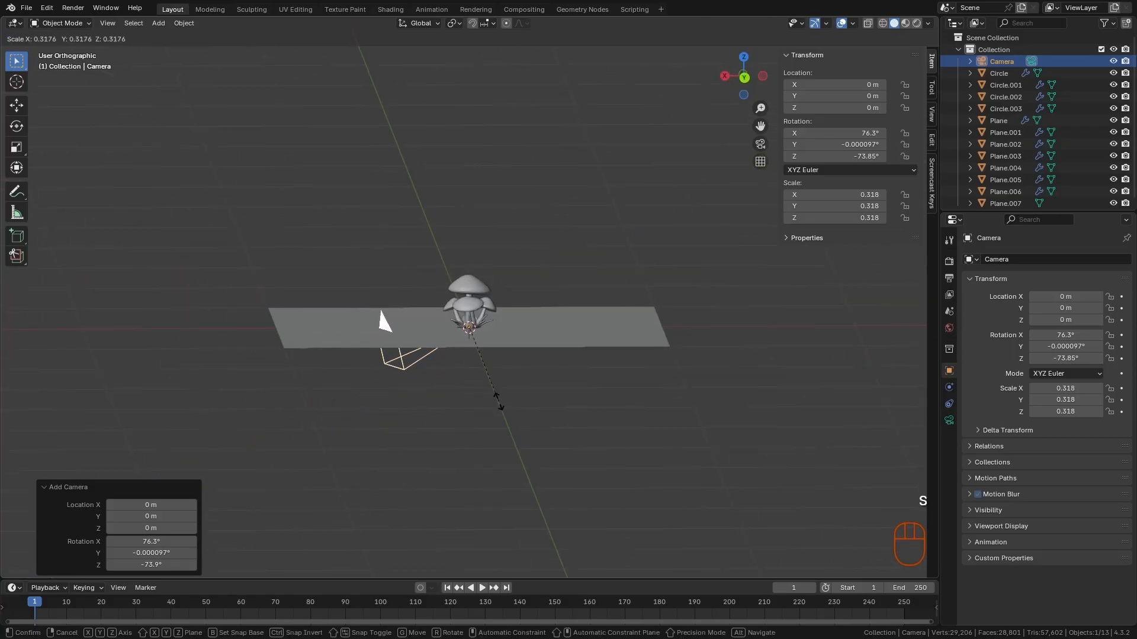
left_click(515, 387)
key("g")
left_click(713, 290)
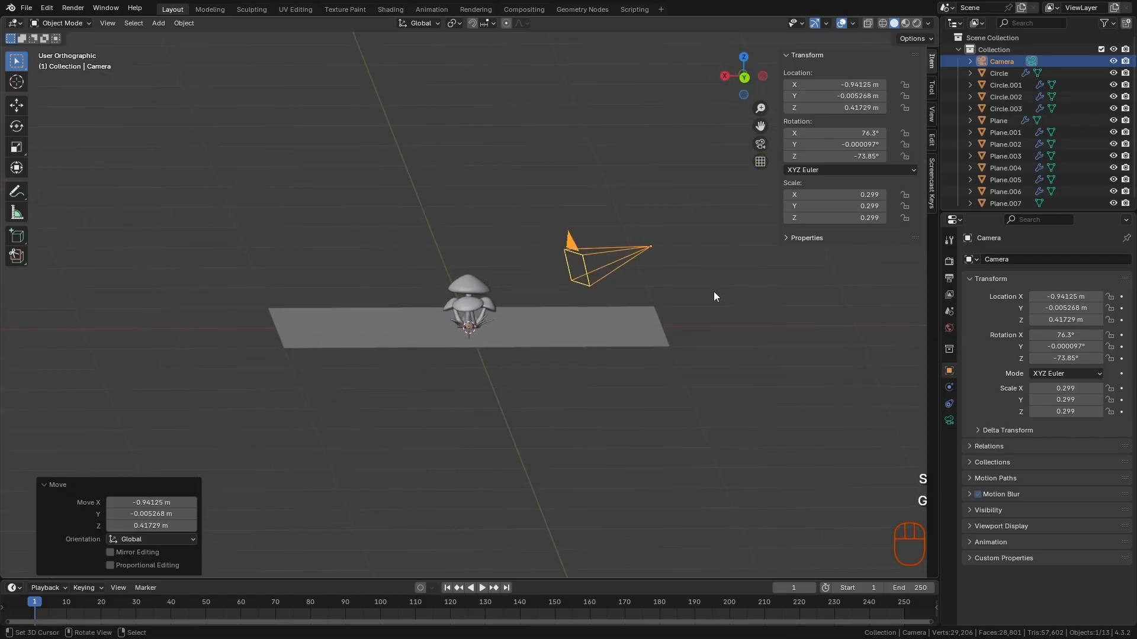
middle_click_drag(712, 291, 644, 402, "alt")
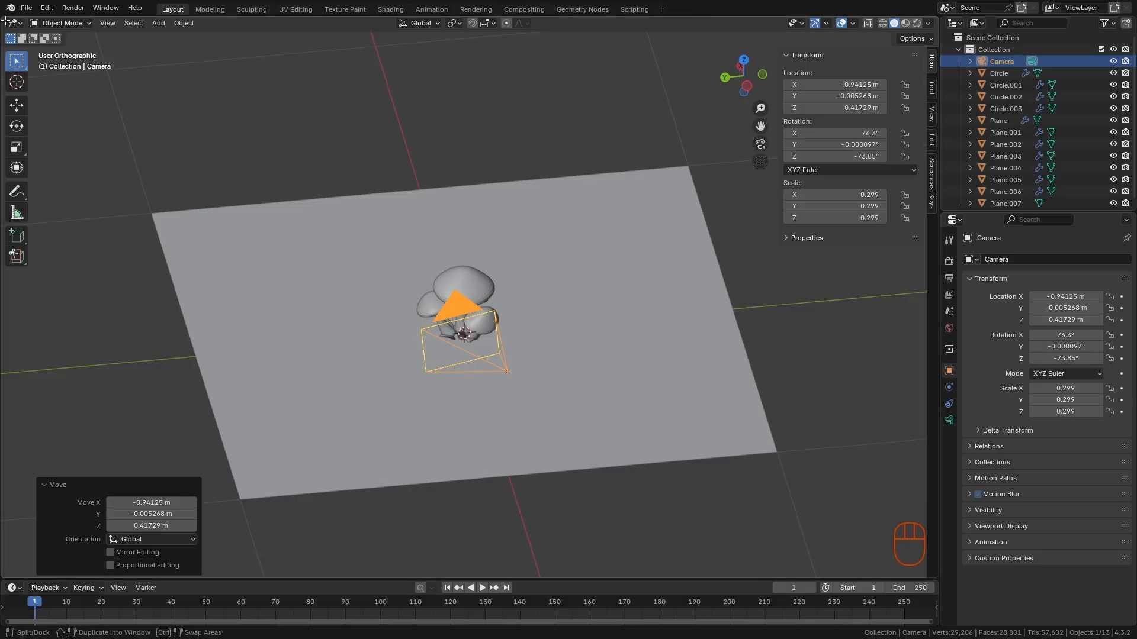
- Split the 3D viewport into one large and two stacked smaller views, and hide the first small view's sidebar and toolbar
left_click_drag(3, 23, 247, 348)
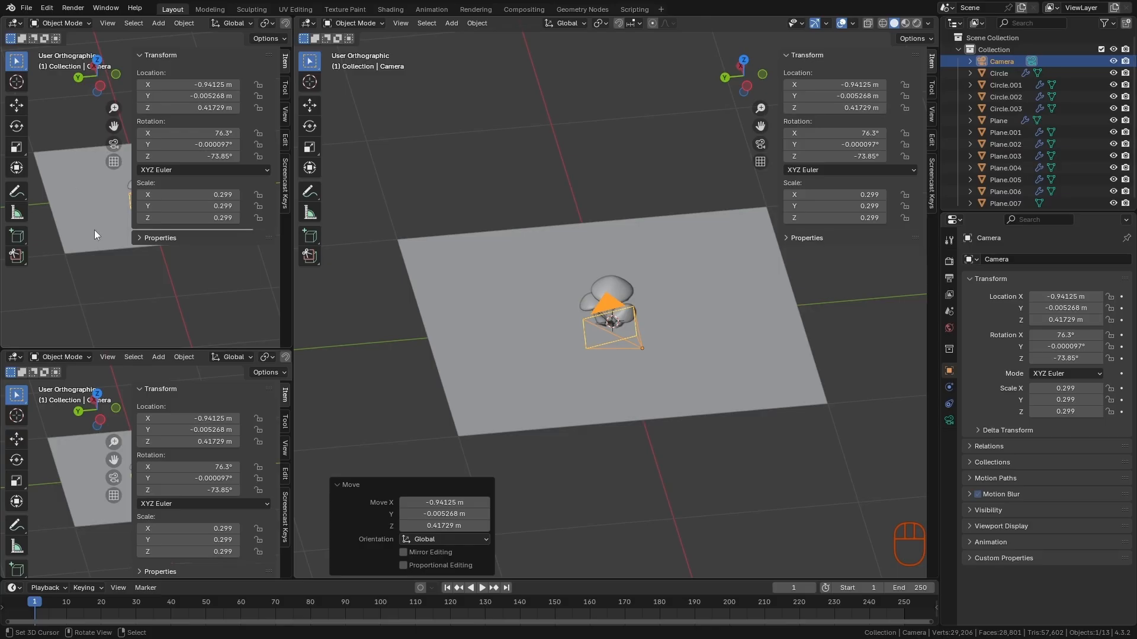
key("n")
key("t")
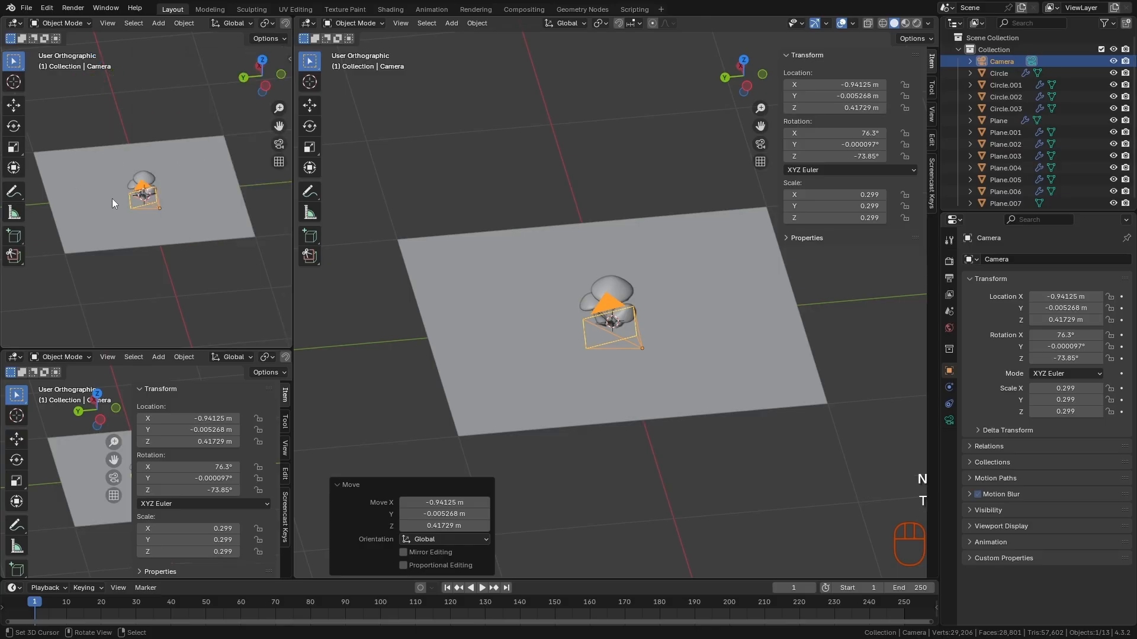
- Hide the gizmos and overlays in the upper small viewport, set it to camera view, and deselect everything in the main viewport
scroll(148, 25, "down", 6)
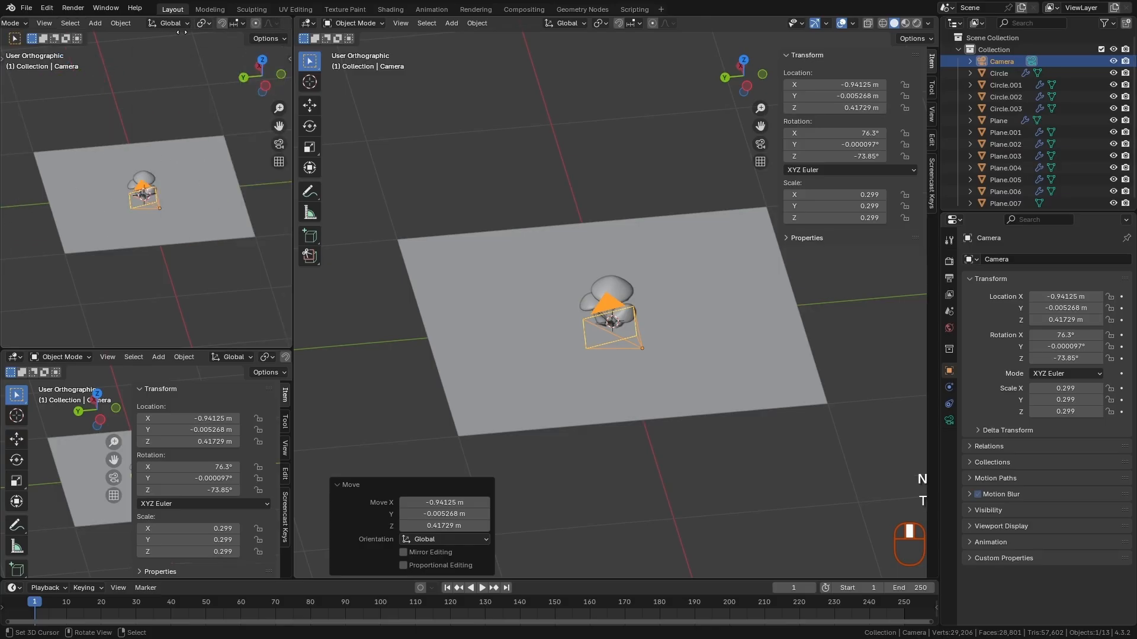
left_click(193, 23)
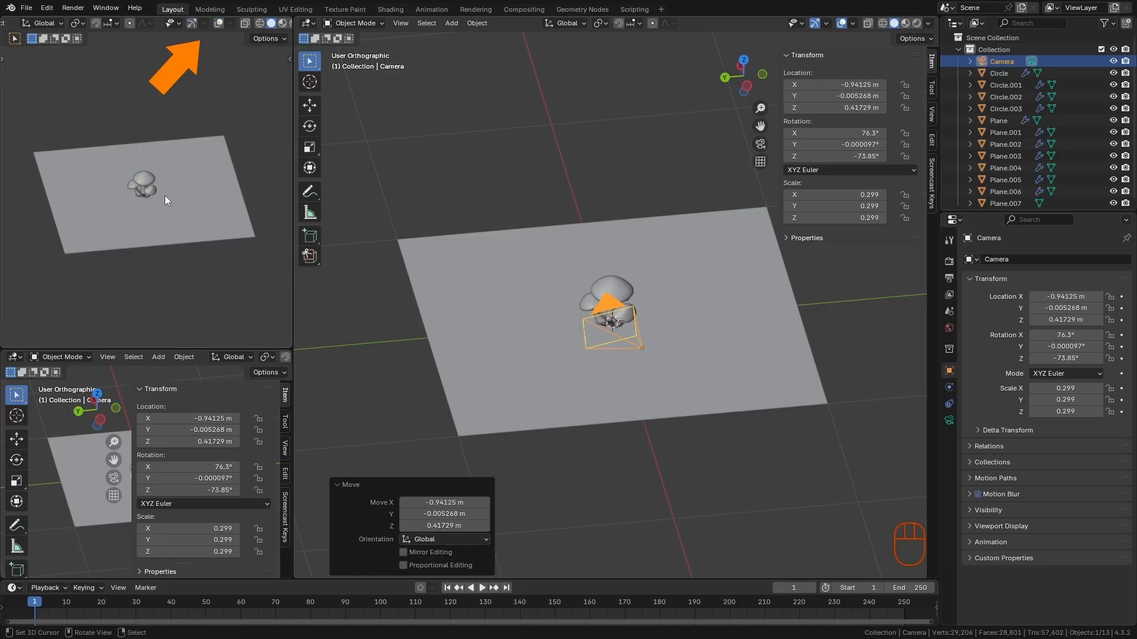
key("KP_0")
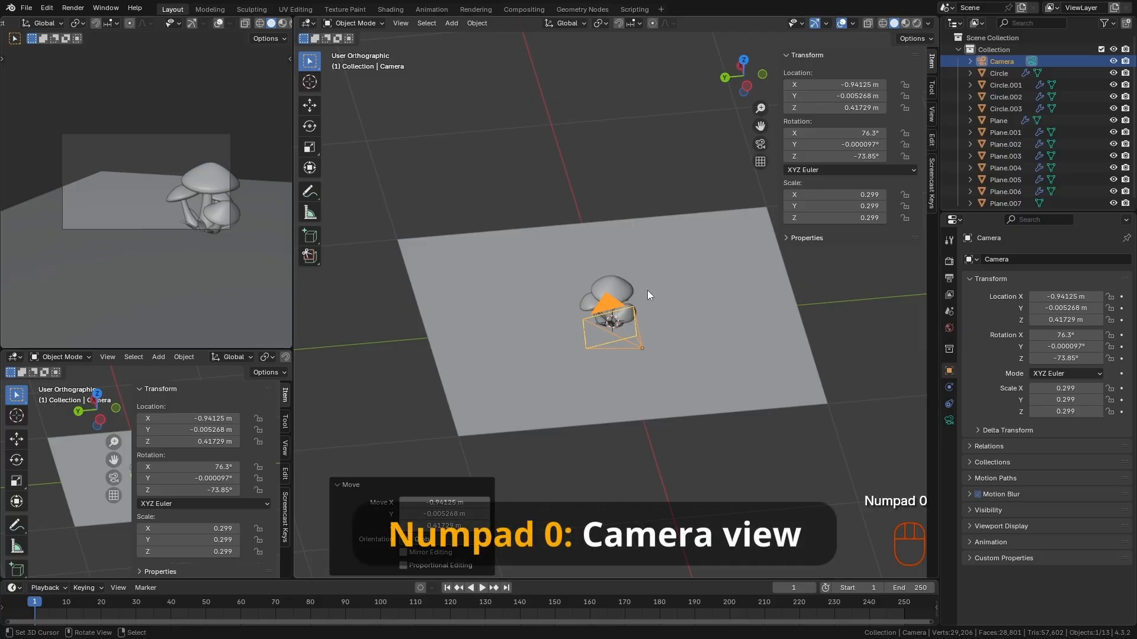
key("alt+a")
scroll(647, 311, "up", 5)
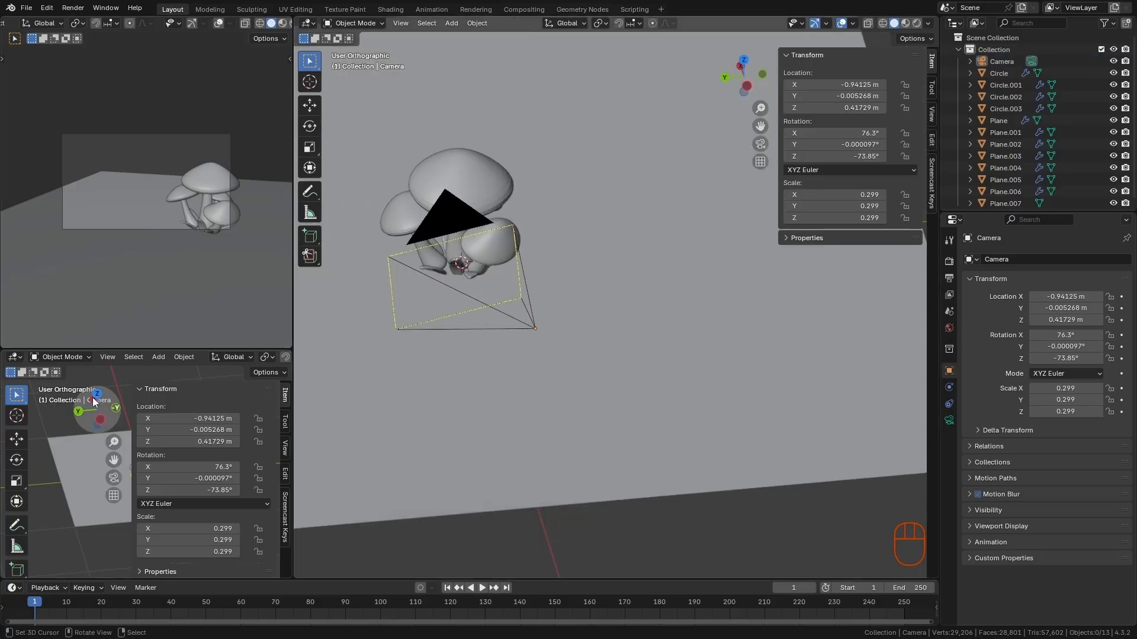
- Change the lower small view to a Shader Editor, hide its sidebar, and enlarge it upward to about two-thirds of the column height
left_click(15, 358)
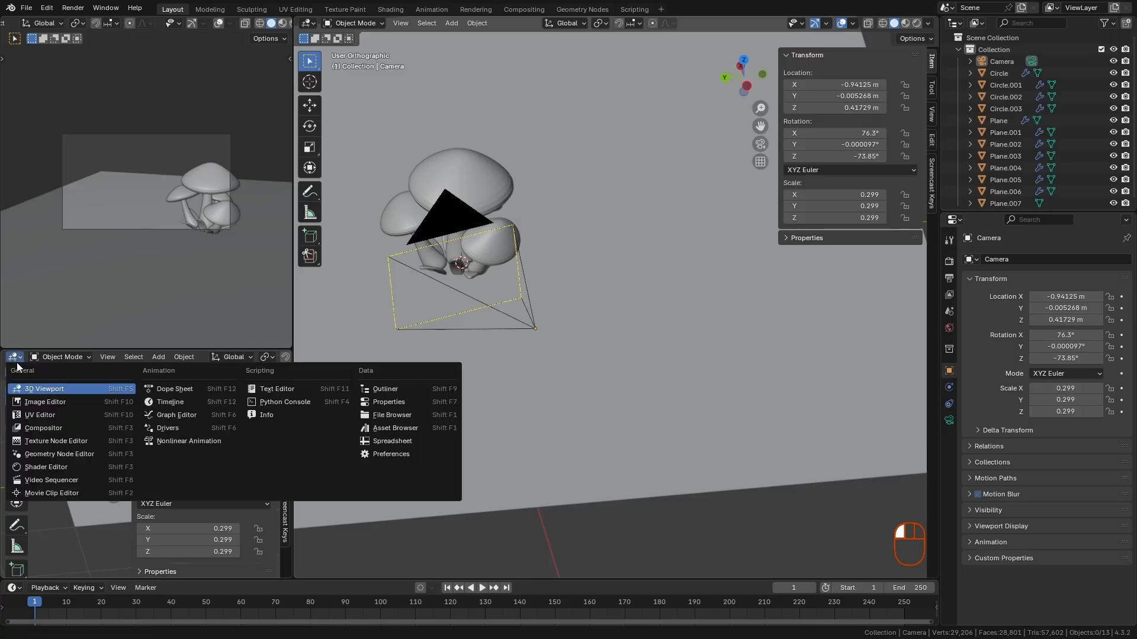
left_click(35, 468)
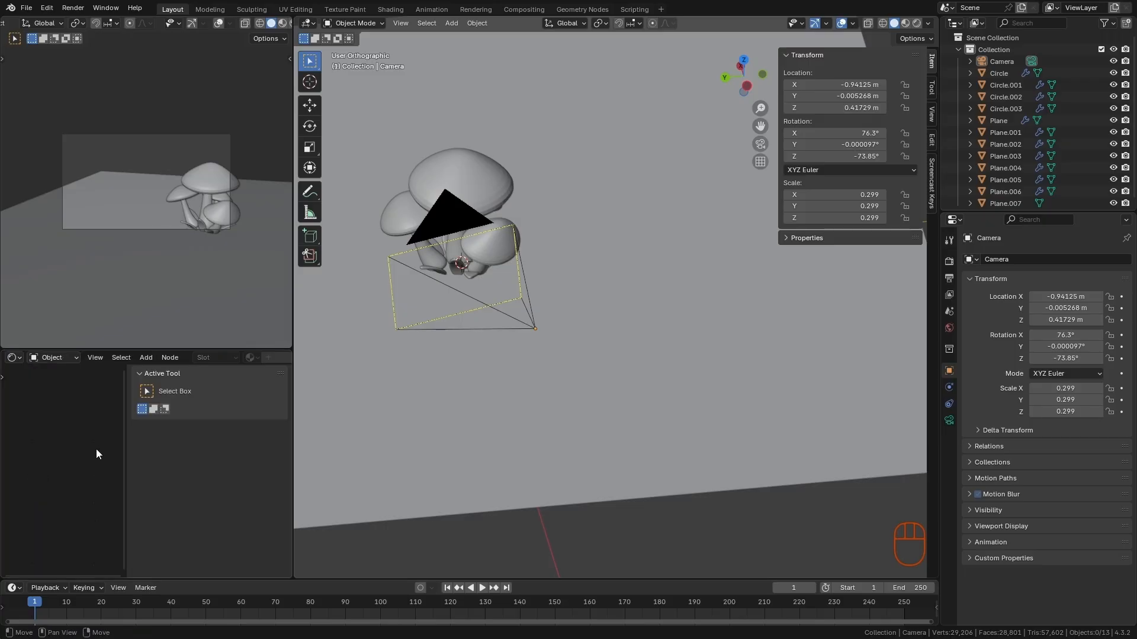
key("n")
left_click_drag(253, 350, 253, 211)
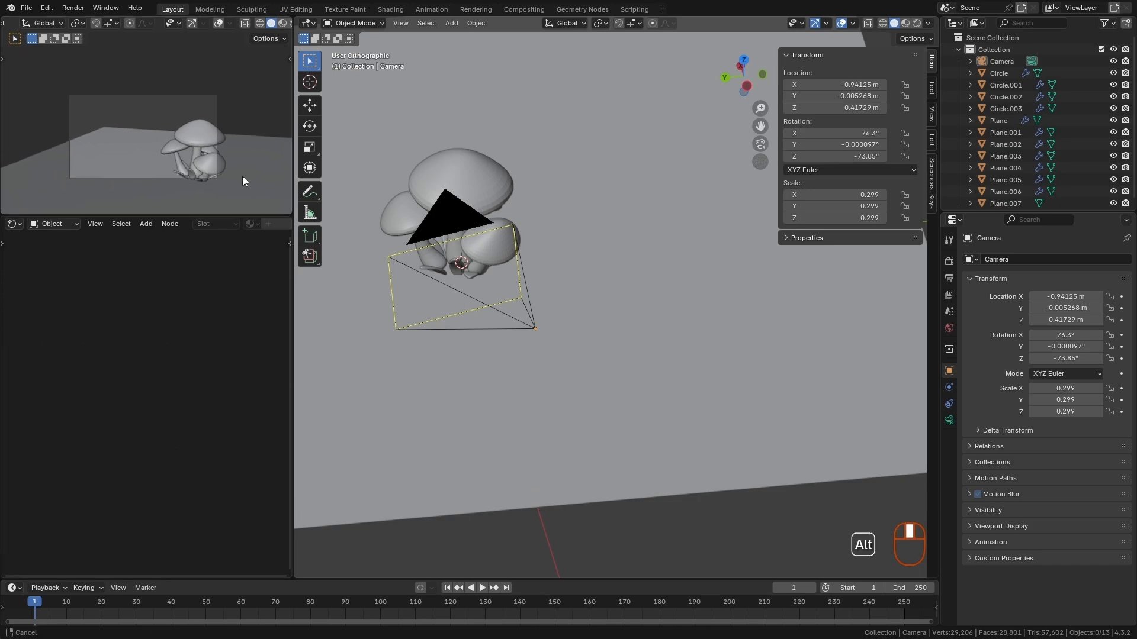
- Fit the camera frame within the small camera viewport and set that viewport to Rendered shading
mouse_move(243, 177)
middle_mouse_down("ctrl")
mouse_move(257, 133)
mouse_move(246, 155)
middle_mouse_up("ctrl")
middle_click_drag(246, 155, 243, 161, "shift")
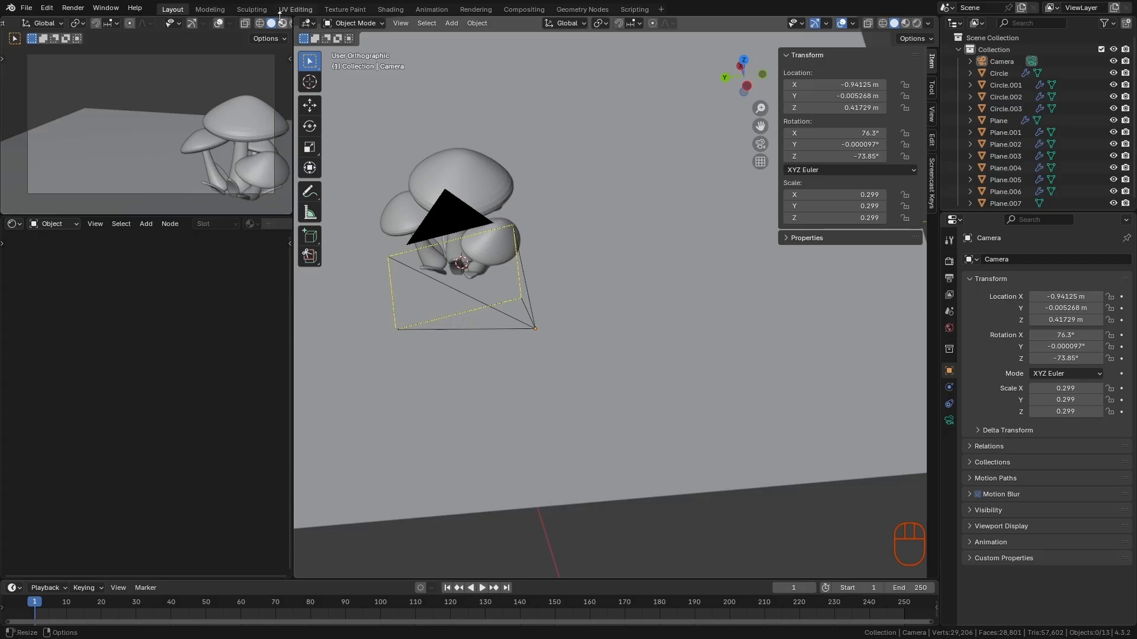
middle_click_drag(283, 24, 259, 26)
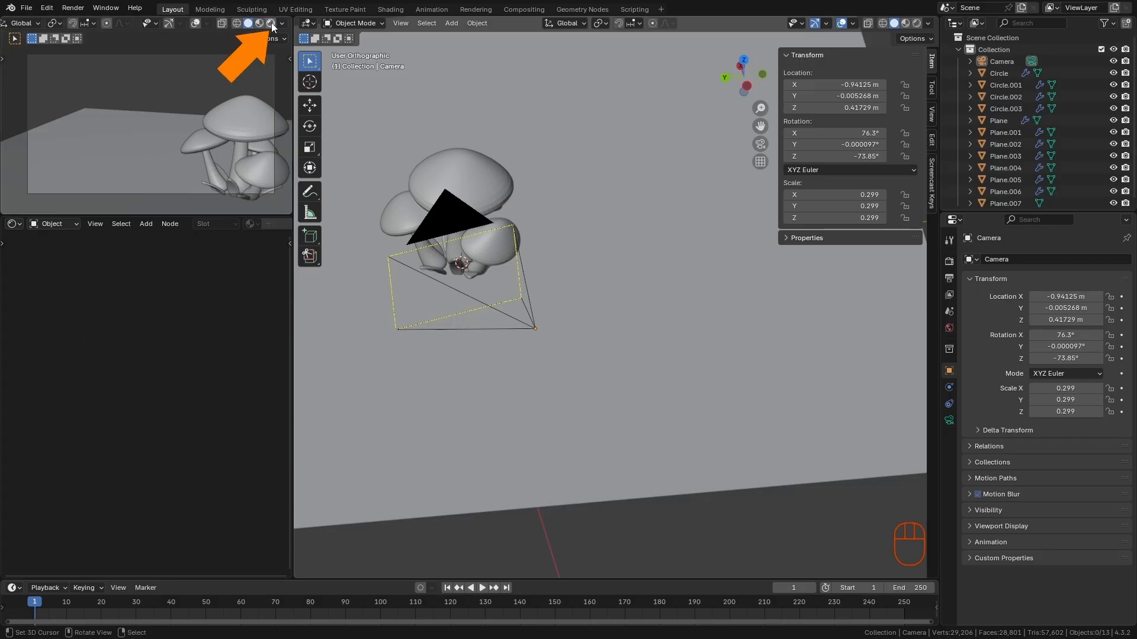
left_click(271, 23)
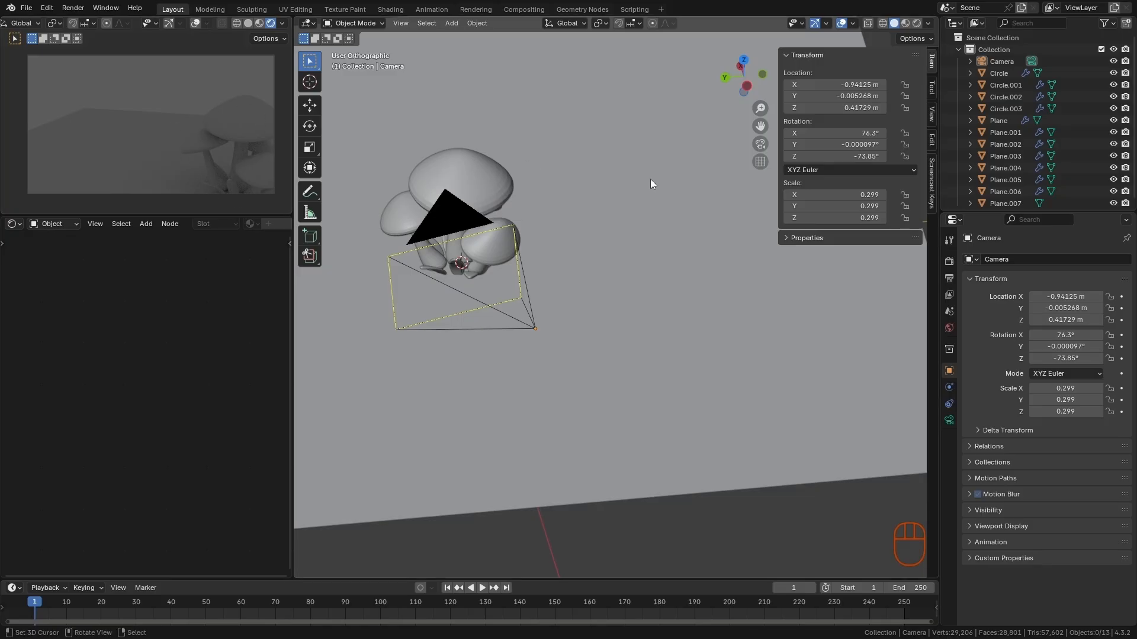
- Try the EEVEE render engine for the scene and switch it back to Cycles
left_click(949, 261)
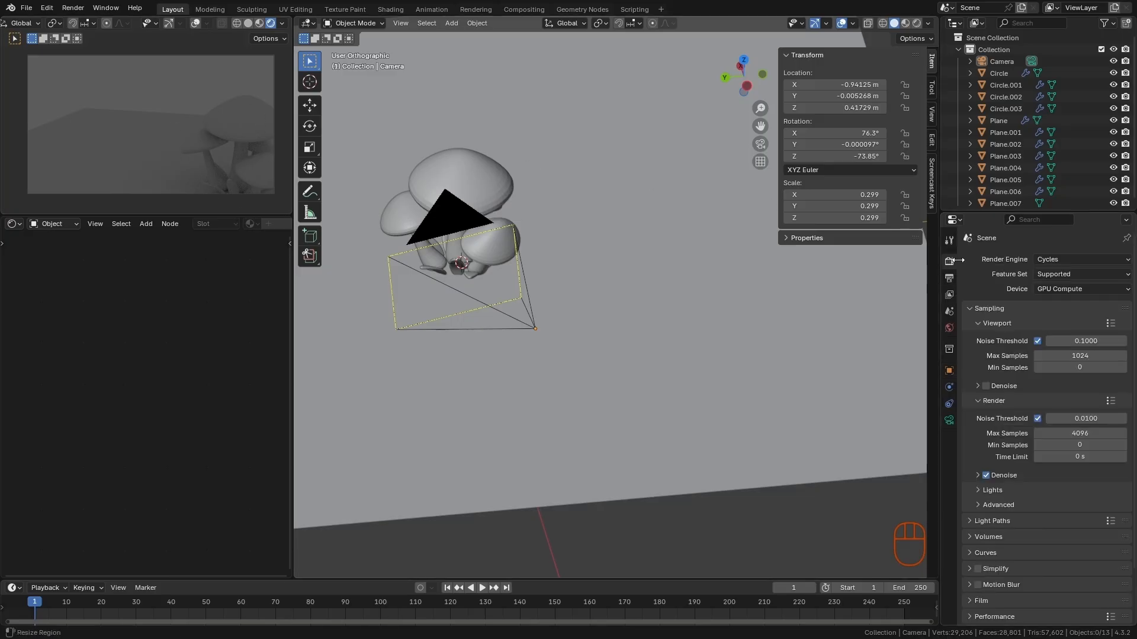
left_click(1045, 261)
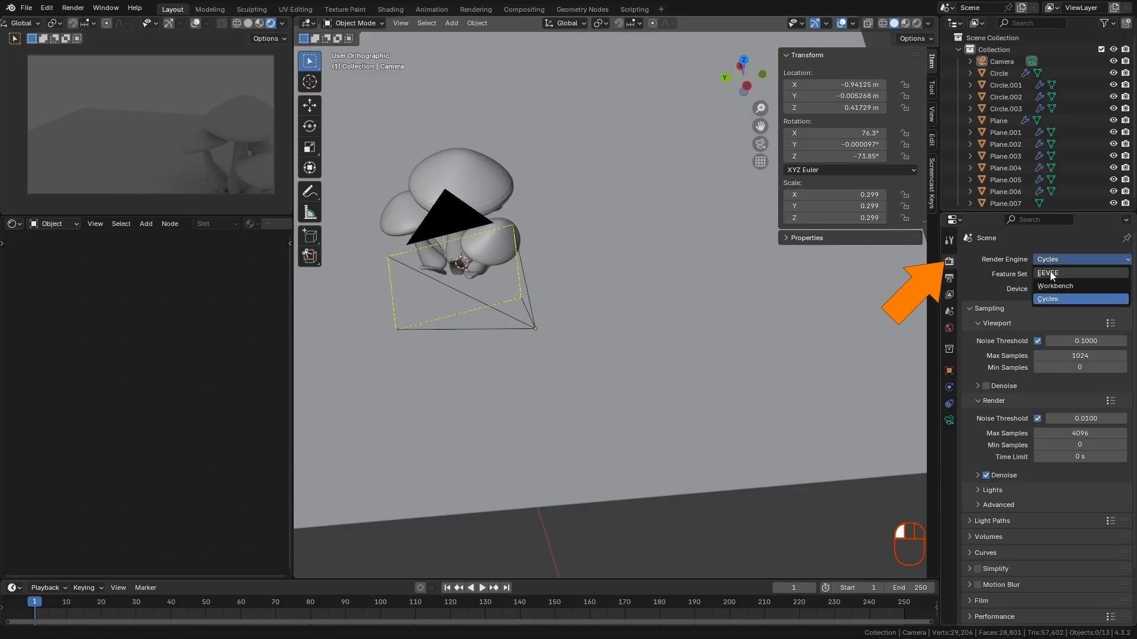
left_click(1051, 273)
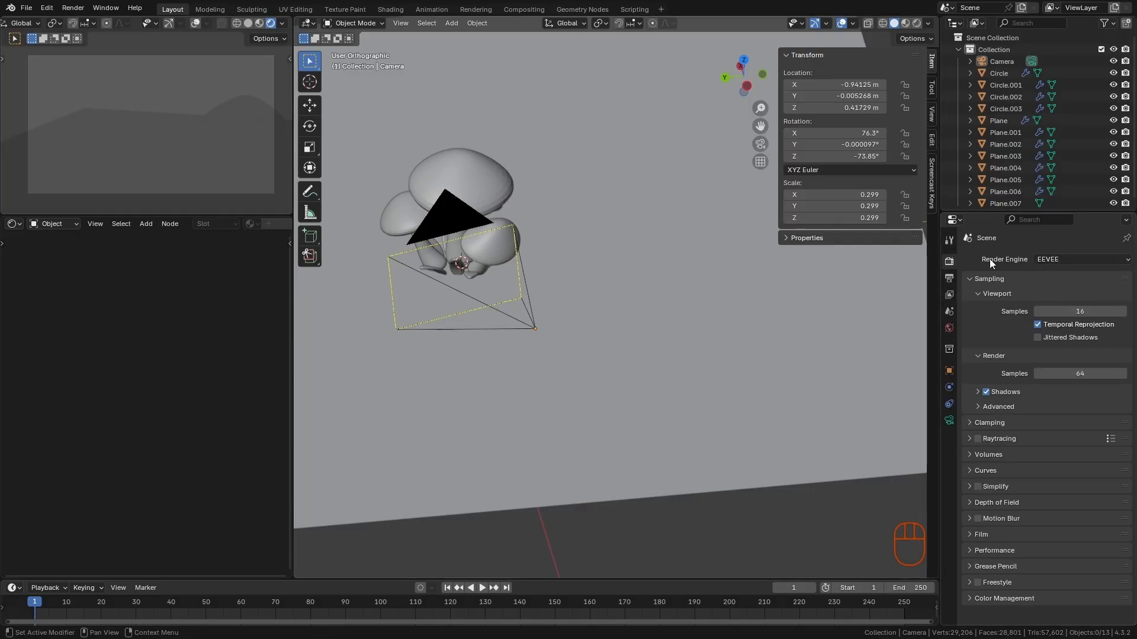
left_click(1053, 259)
left_click(1054, 299)
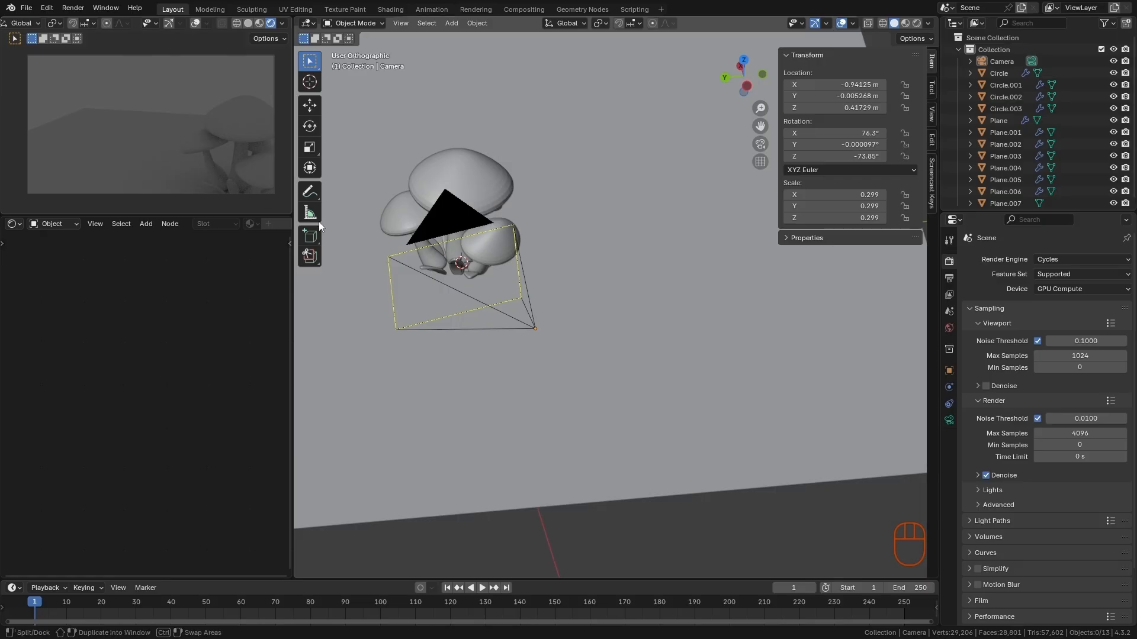
- Move the camera by about 0.046 m X, -0.271 m Y and -0.050 m Z to center the mushrooms in frame, and deselect it
left_click(478, 307)
left_click_drag(538, 308, 566, 306, "alt")
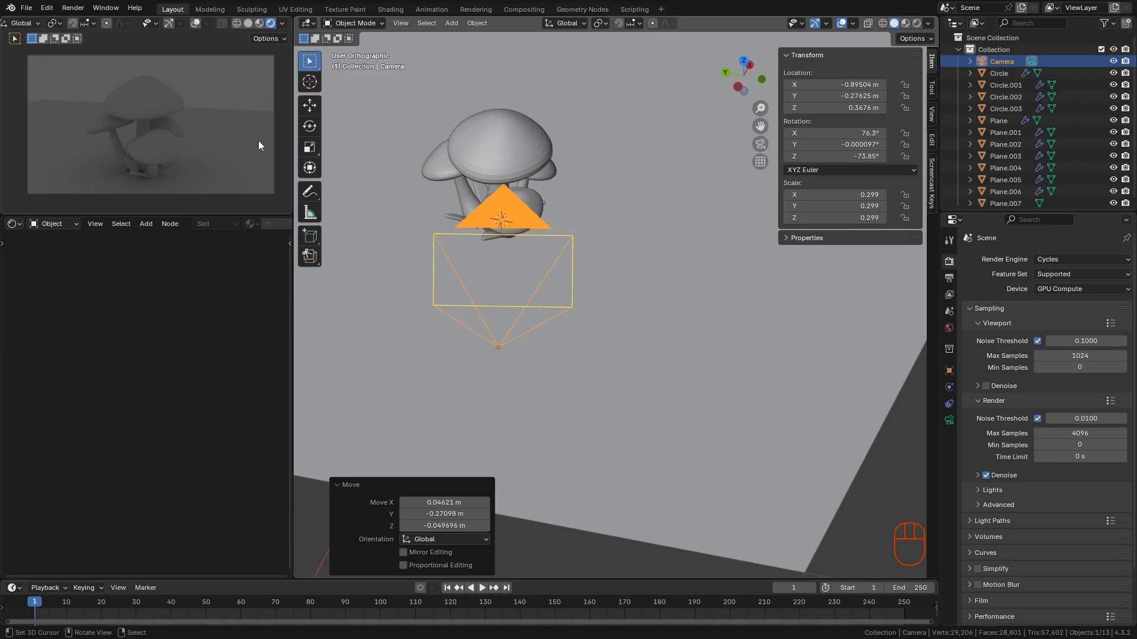
key("alt+a")
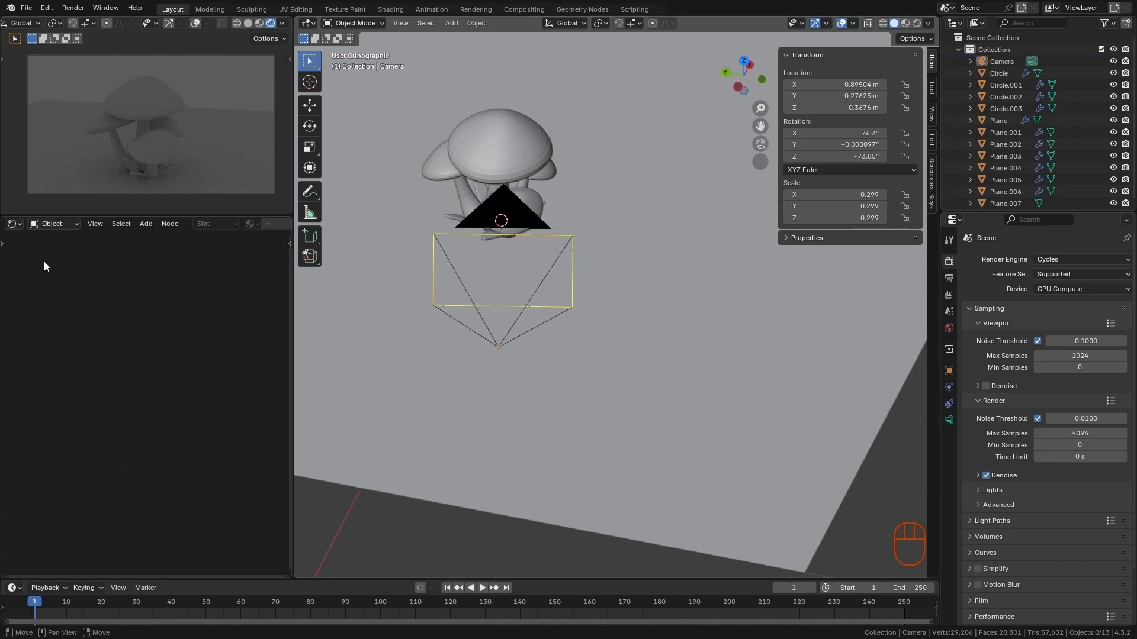
- Switch the Shader Editor from object to world shading and select the Background node
left_click(47, 224)
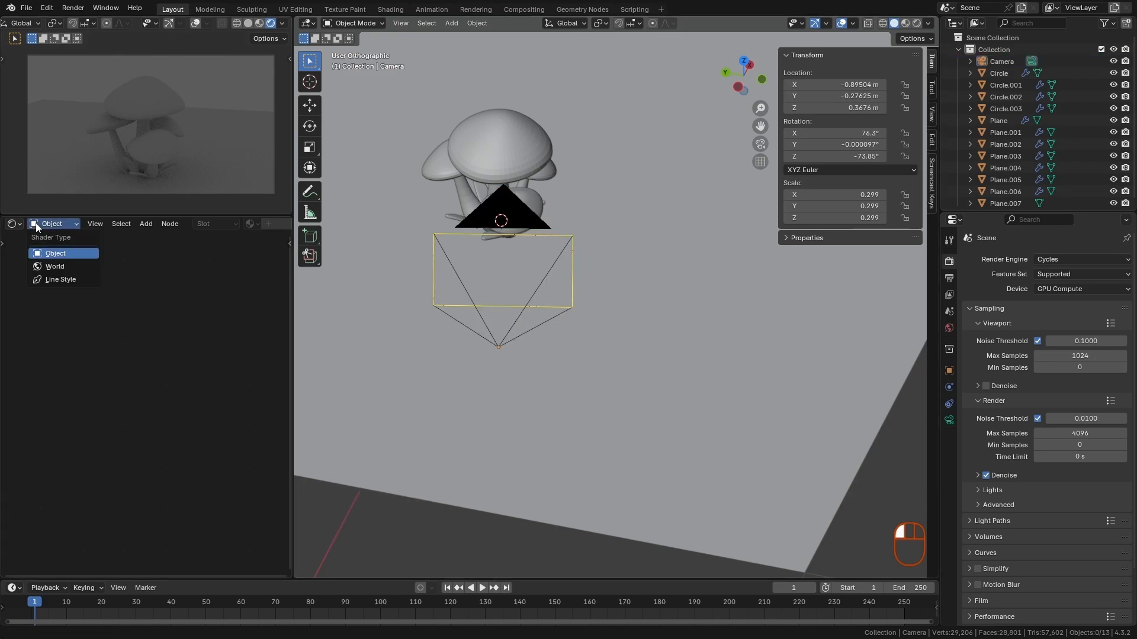
left_click(57, 266)
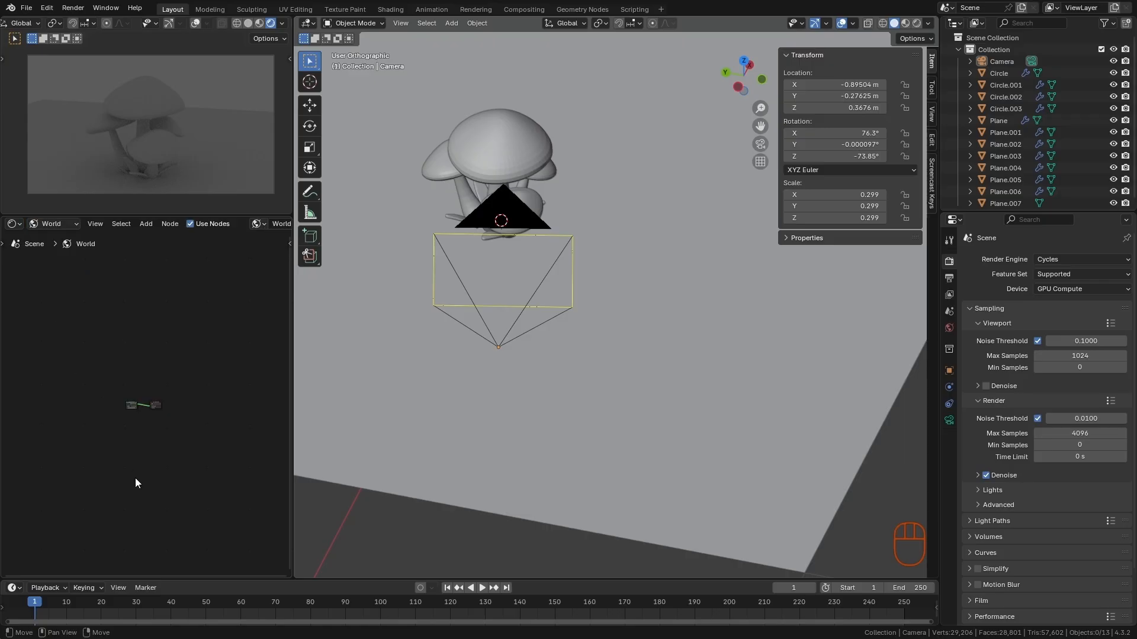
middle_click_drag(135, 478, 149, 427, "ctrl+alt")
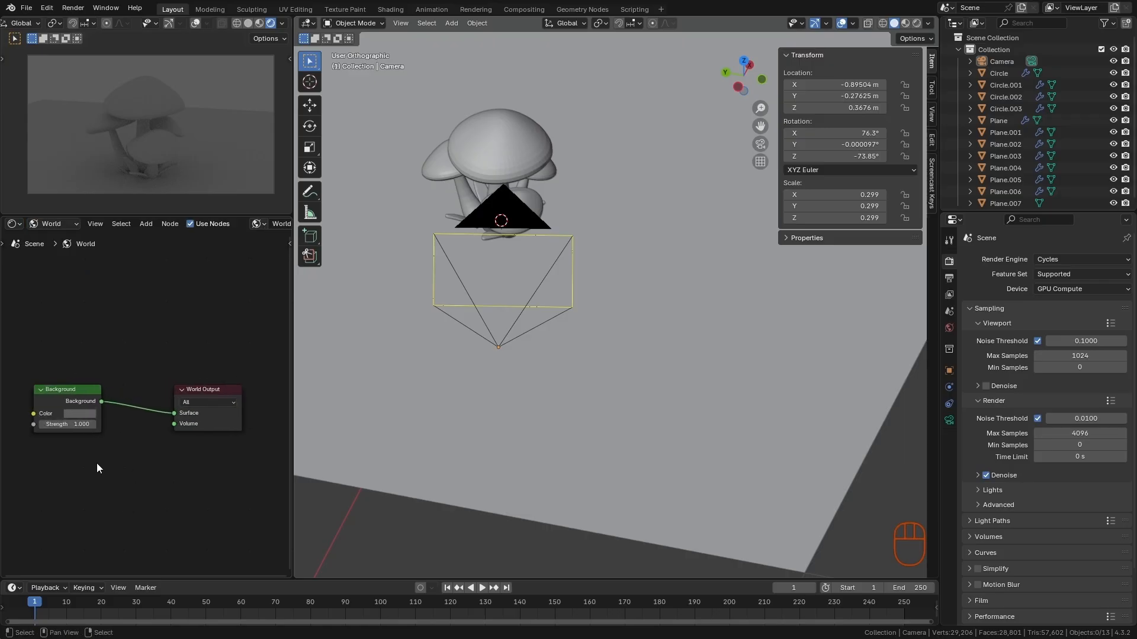
middle_click_drag(586, 237, 493, 407, "ctrl+alt")
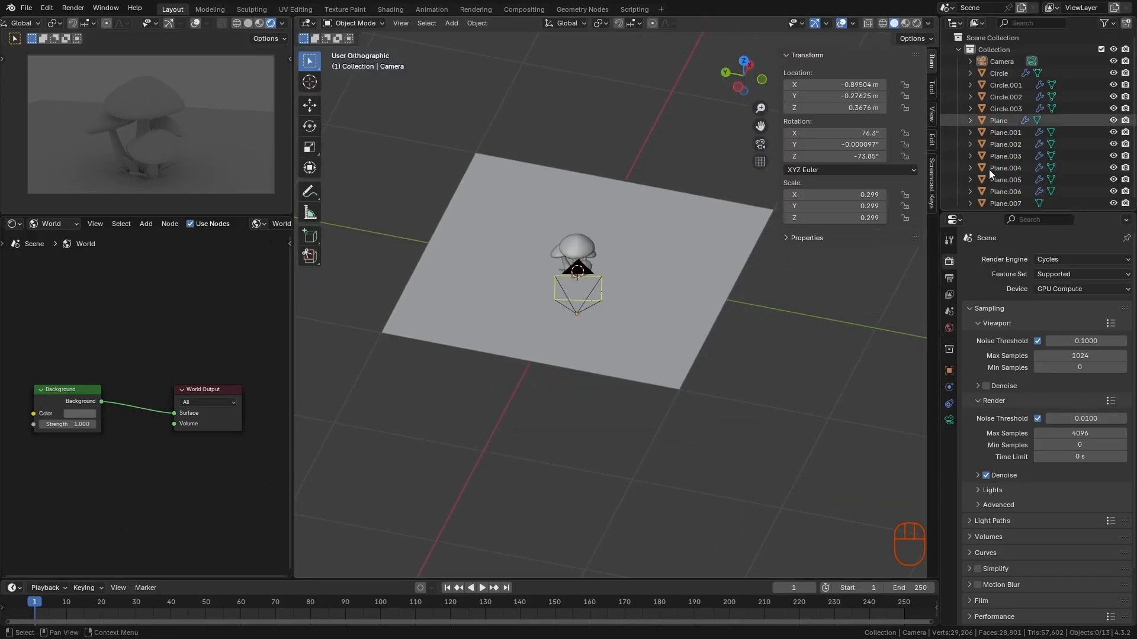
middle_click_drag(478, 364, 579, 329, "alt")
mouse_move(579, 329)
middle_mouse_down("ctrl+alt")
mouse_move(588, 282)
mouse_move(580, 313)
middle_mouse_up("ctrl+alt")
middle_click_drag(580, 314, 591, 294, "ctrl+alt")
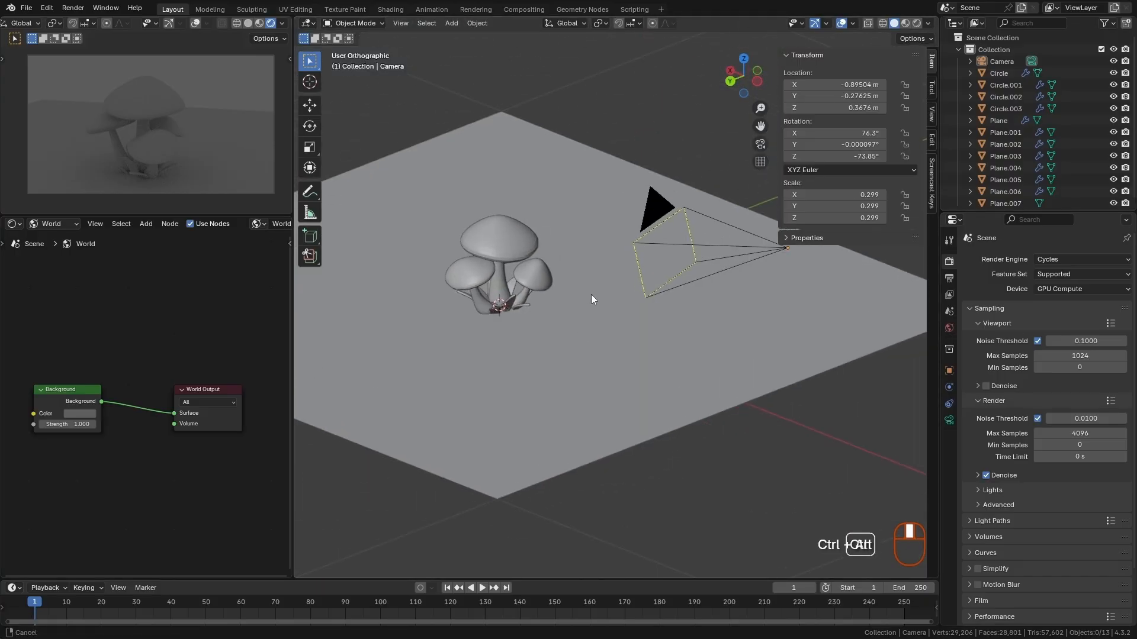
middle_click_drag(130, 328, 142, 324)
left_click(89, 396)
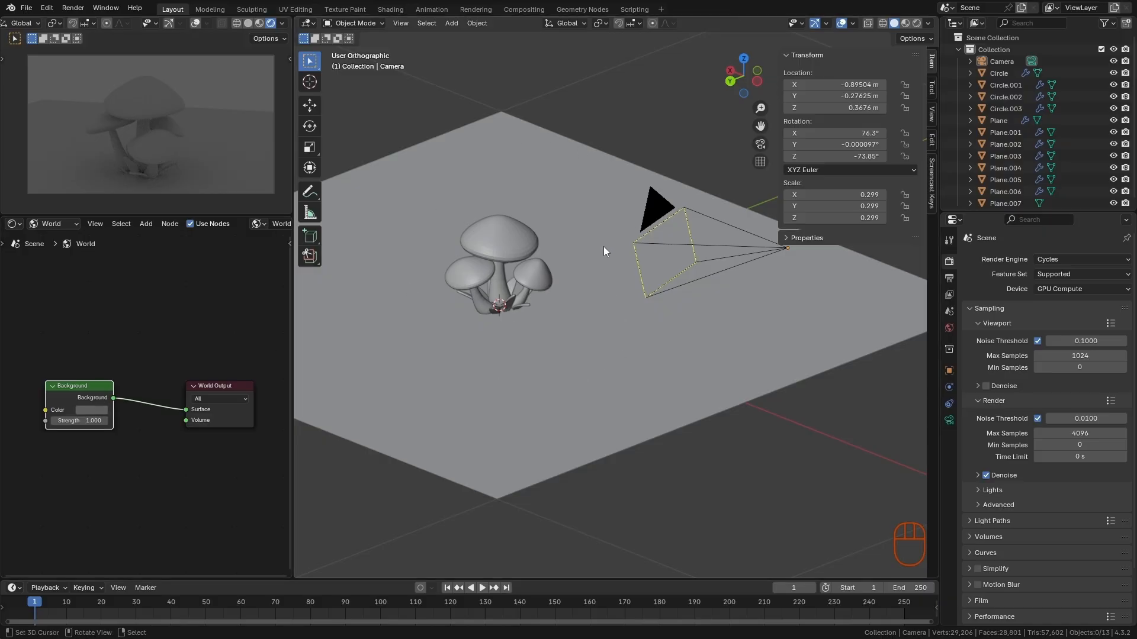
- Darken the world background color to near black and set the small camera viewport to Solid shading
left_click(92, 410)
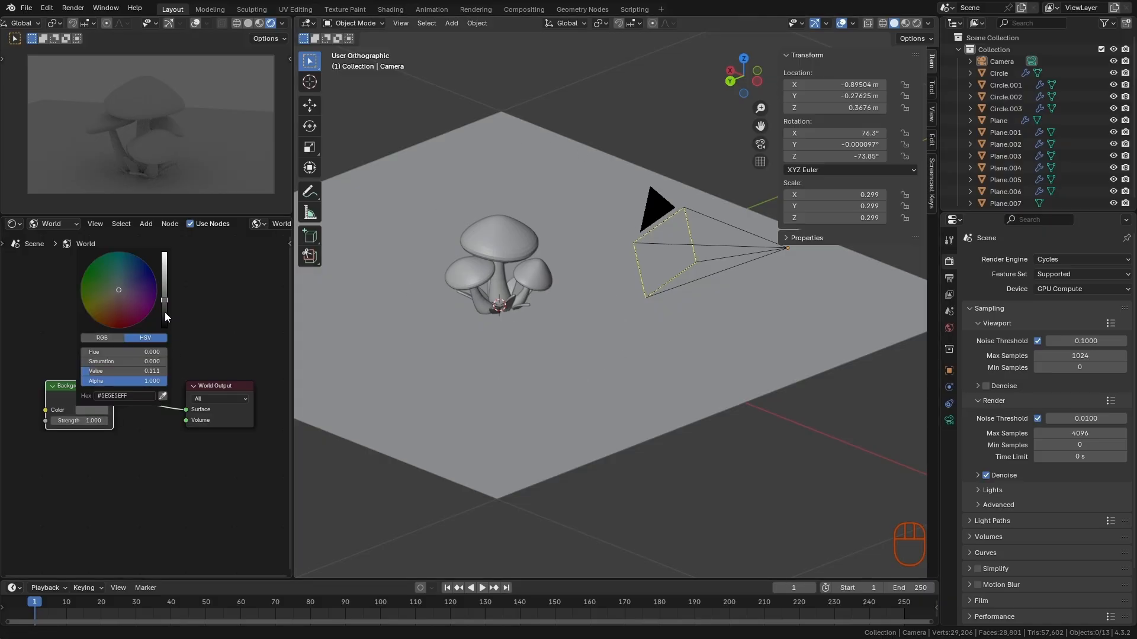
left_click_drag(165, 313, 169, 320)
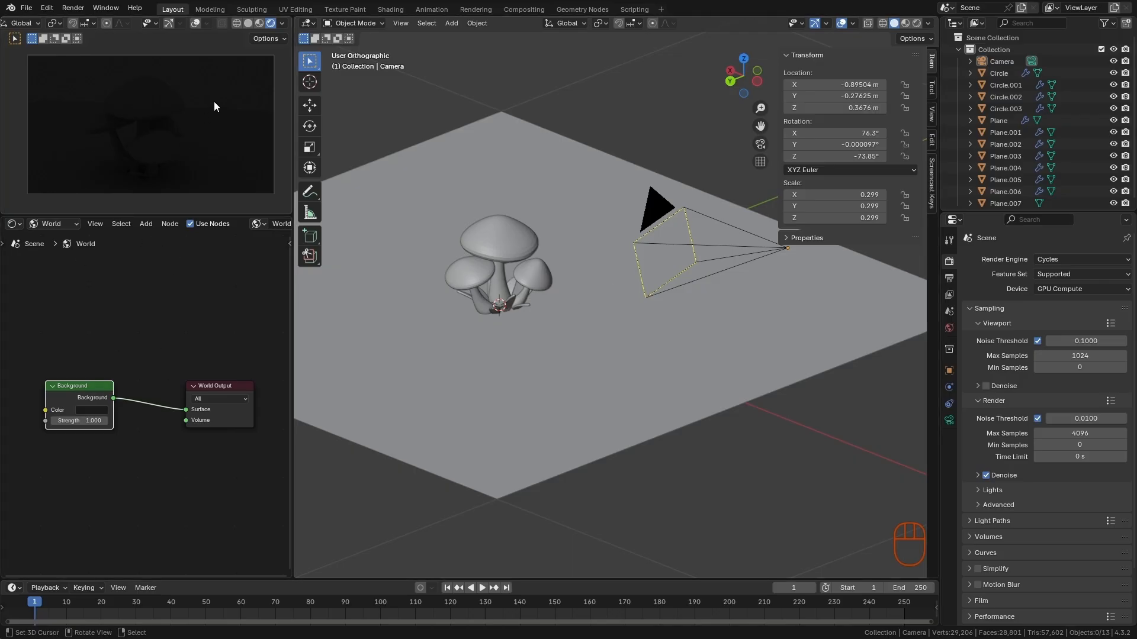
left_click(248, 23)
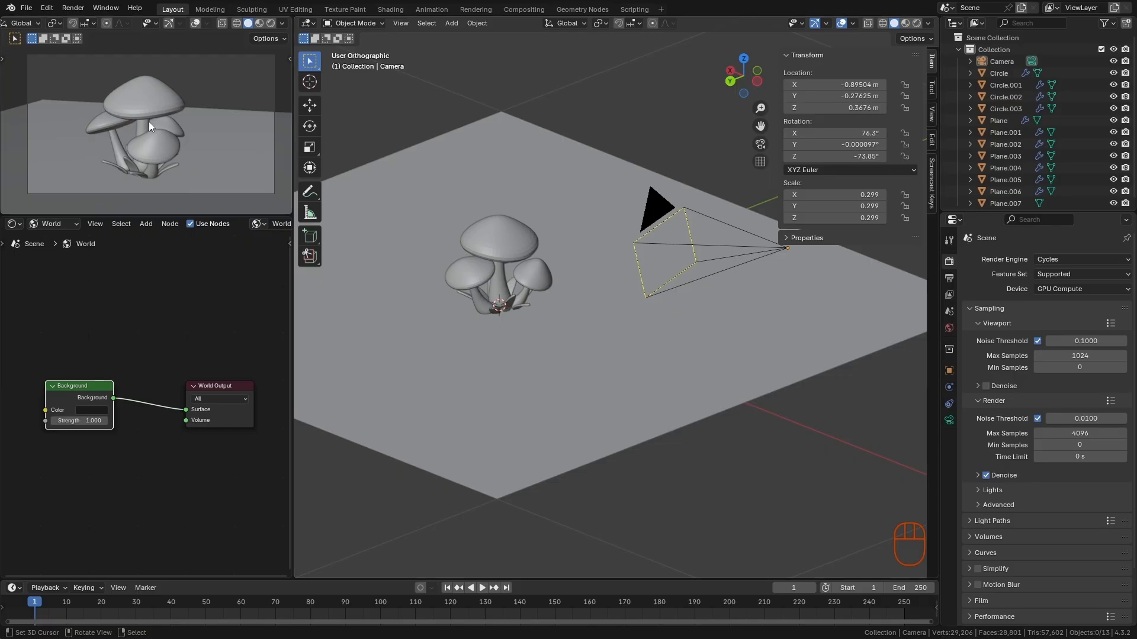
- Enable the Camera to View lock for the small camera viewport
middle_click_drag(654, 305, 684, 367, "alt")
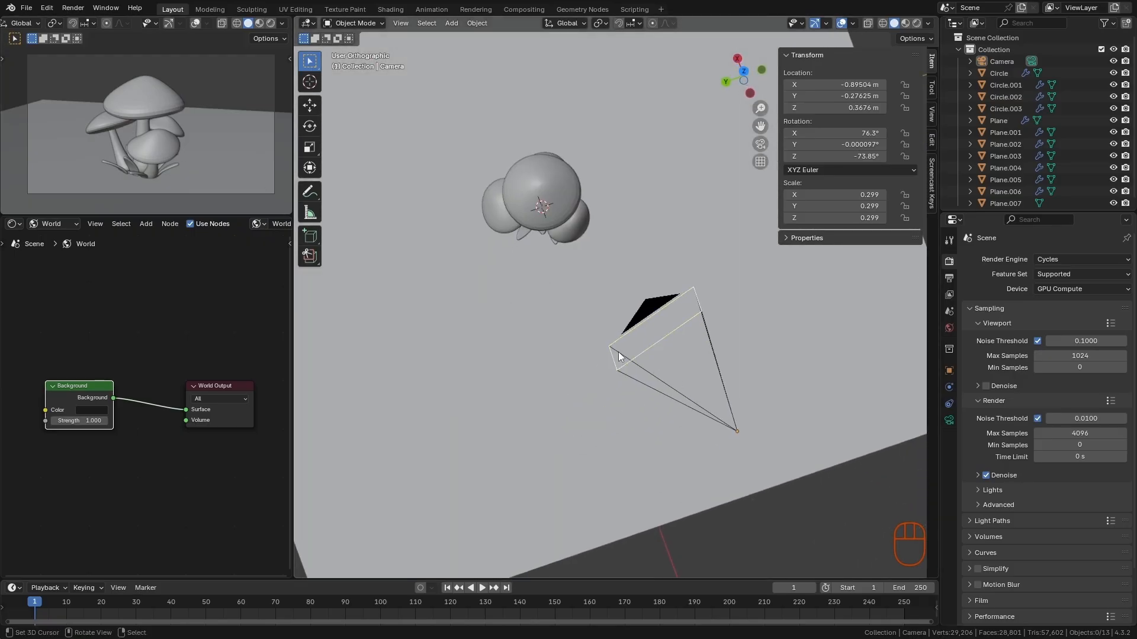
key("n")
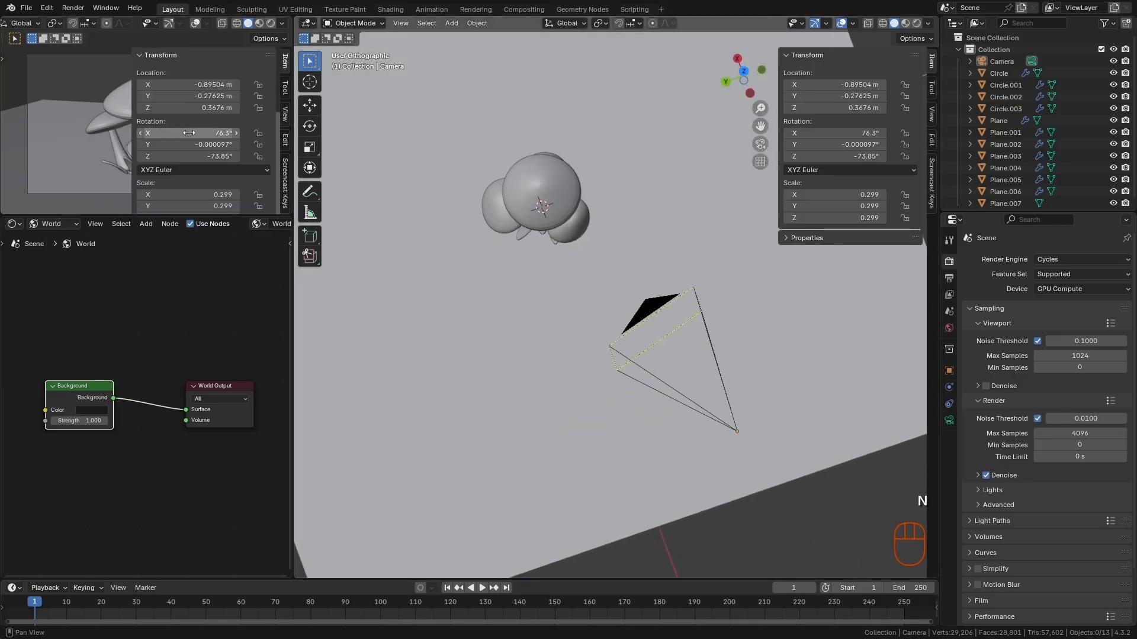
left_click(285, 114)
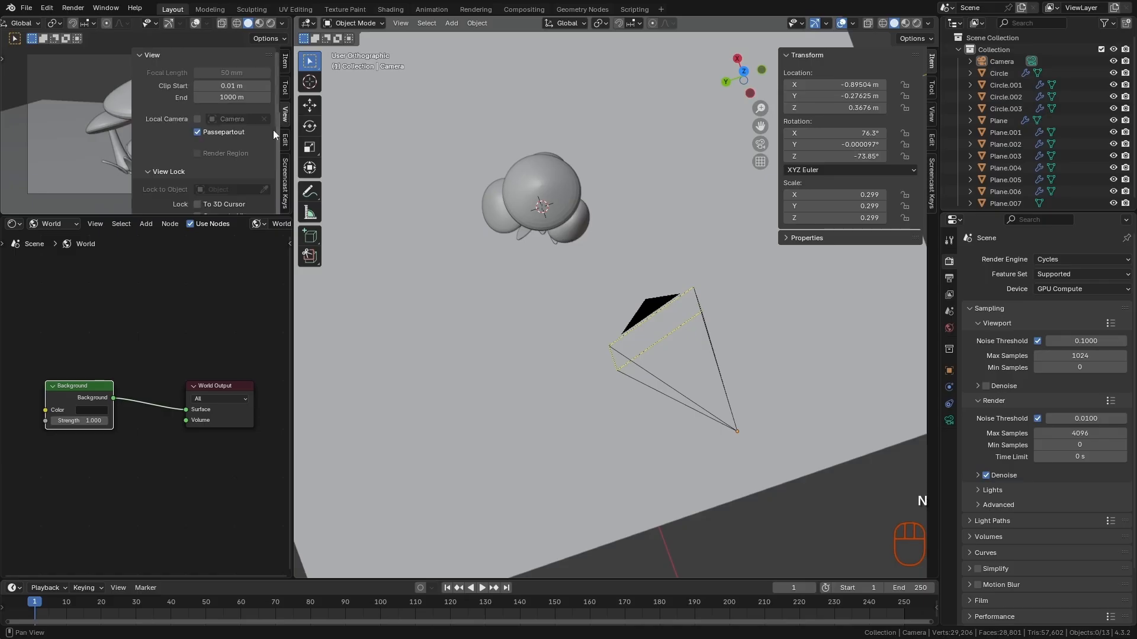
scroll(226, 148, "down", 2)
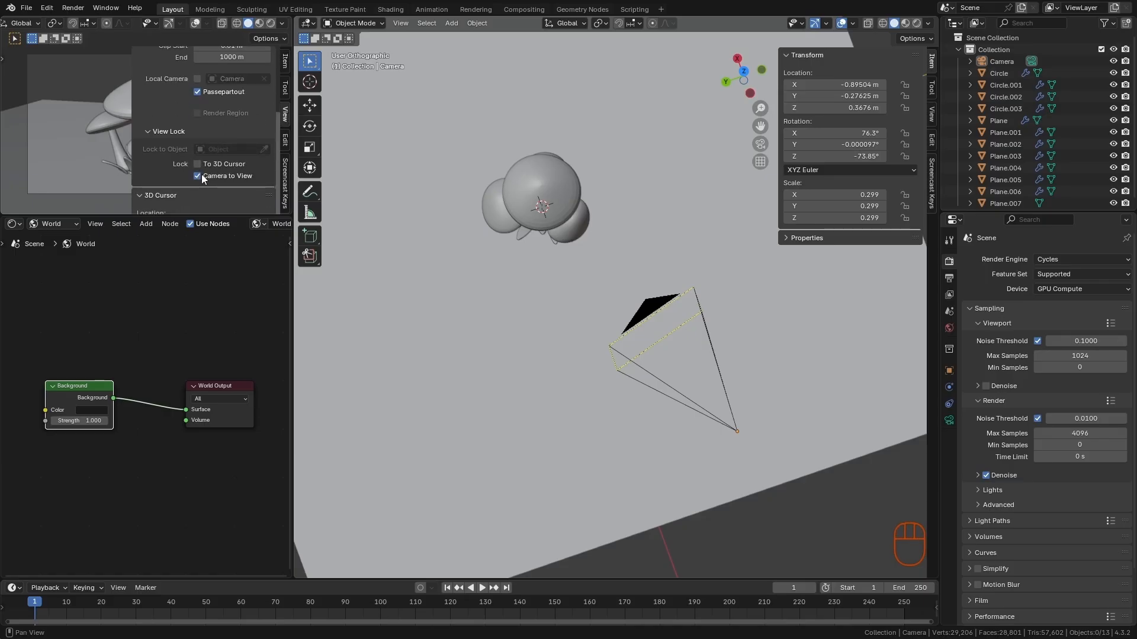
key("n")
- Orbit the camera around the mushrooms to about X 0.918 m, Y -0.632 m, Z 0.337 m, with the smallest mushroom in front
middle_click_drag(203, 173, 180, 163)
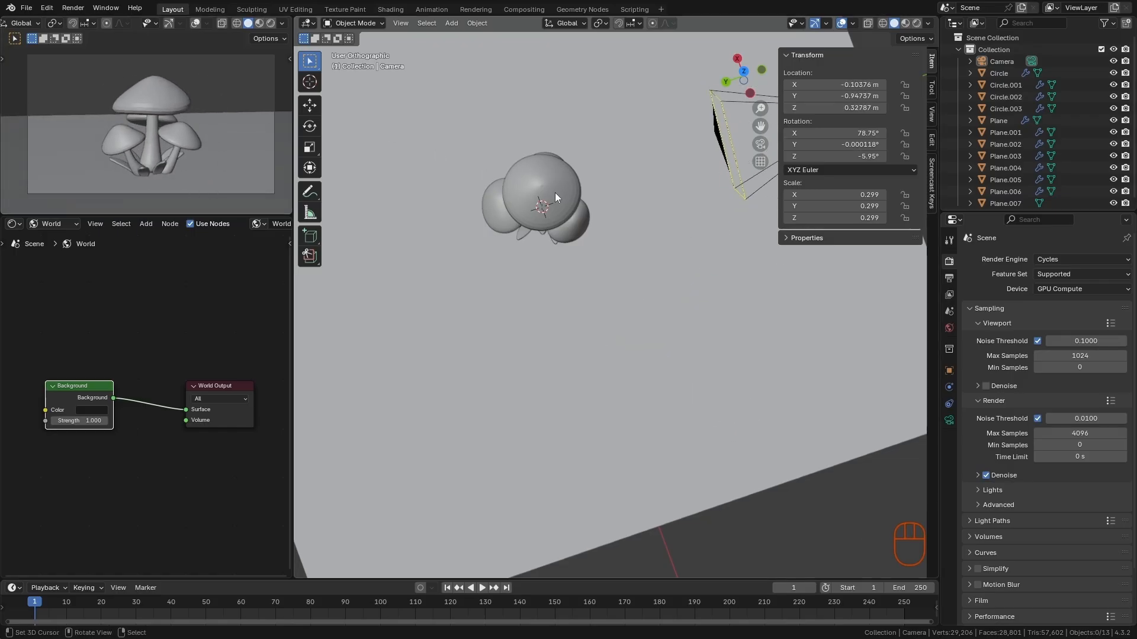
middle_click_drag(556, 198, 604, 347, "ctrl+alt")
middle_click_drag(603, 347, 565, 332, "alt")
middle_click_drag(193, 159, 196, 145, "ctrl+alt")
middle_click_drag(196, 145, 232, 163, "alt")
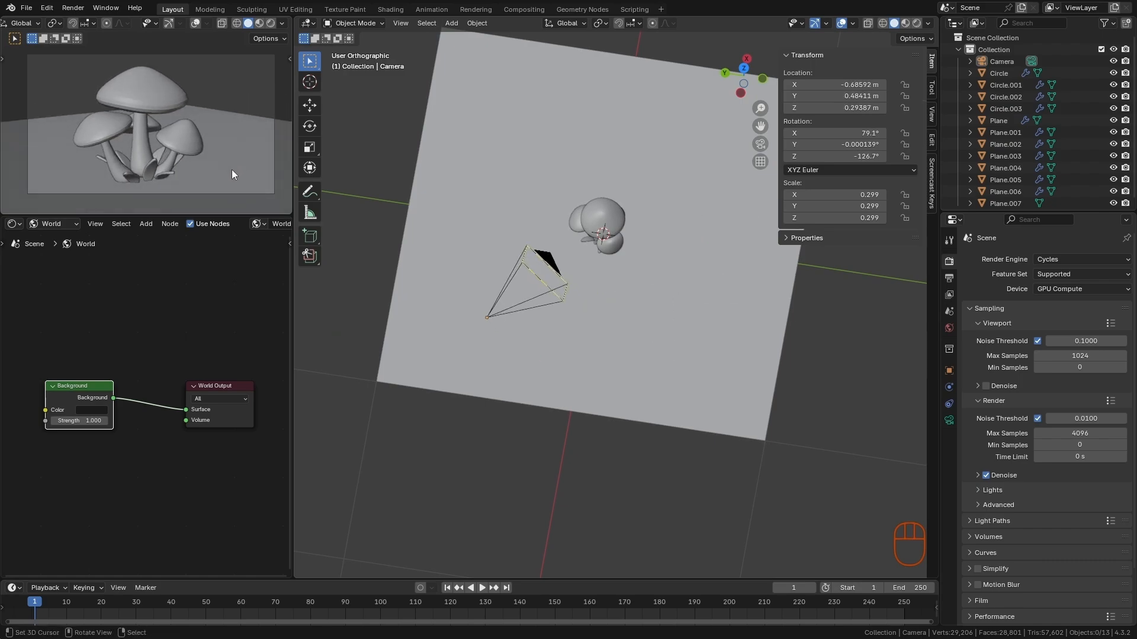
middle_click_drag(159, 144, 235, 172, "alt")
middle_click_drag(194, 164, 220, 157, "alt")
middle_click_drag(198, 145, 221, 171, "ctrl+alt")
middle_click_drag(221, 162, 215, 167, "alt")
middle_click_drag(214, 167, 225, 164, "alt+shift")
middle_click_drag(227, 171, 232, 148, "ctrl+alt")
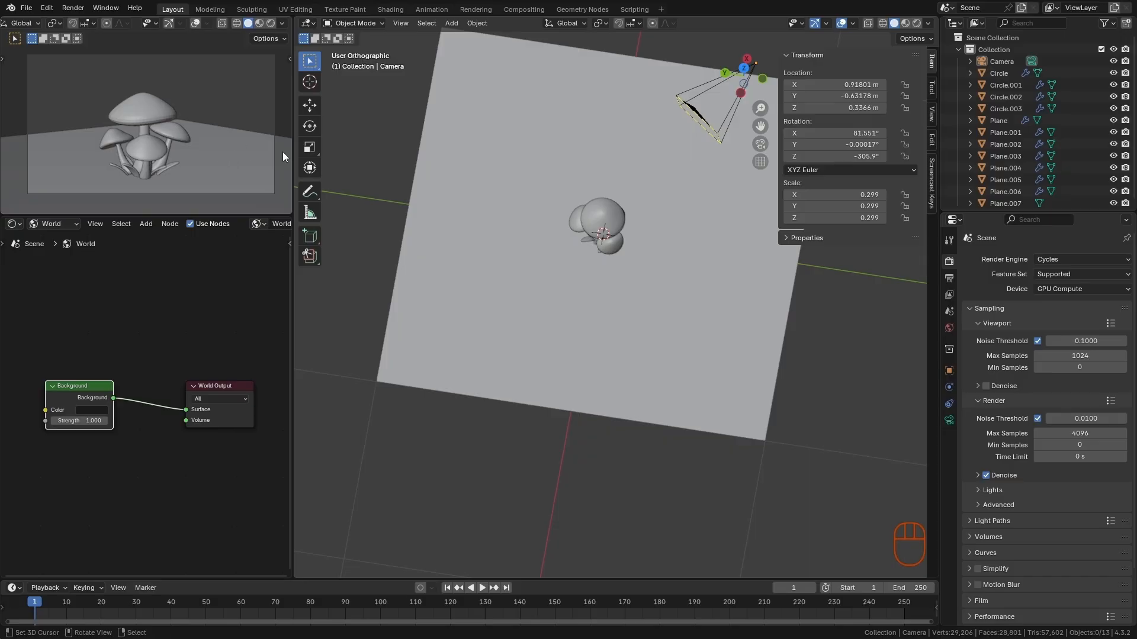
- Select the camera and show its lens settings
key("n")
key("n")
left_click(710, 83)
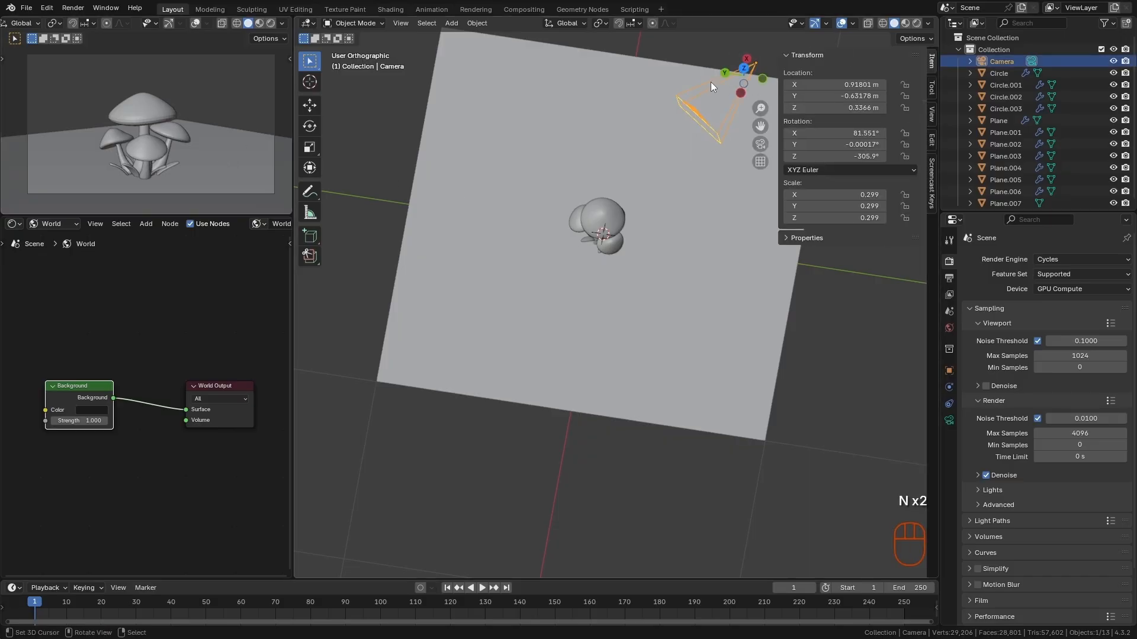
left_click(948, 421)
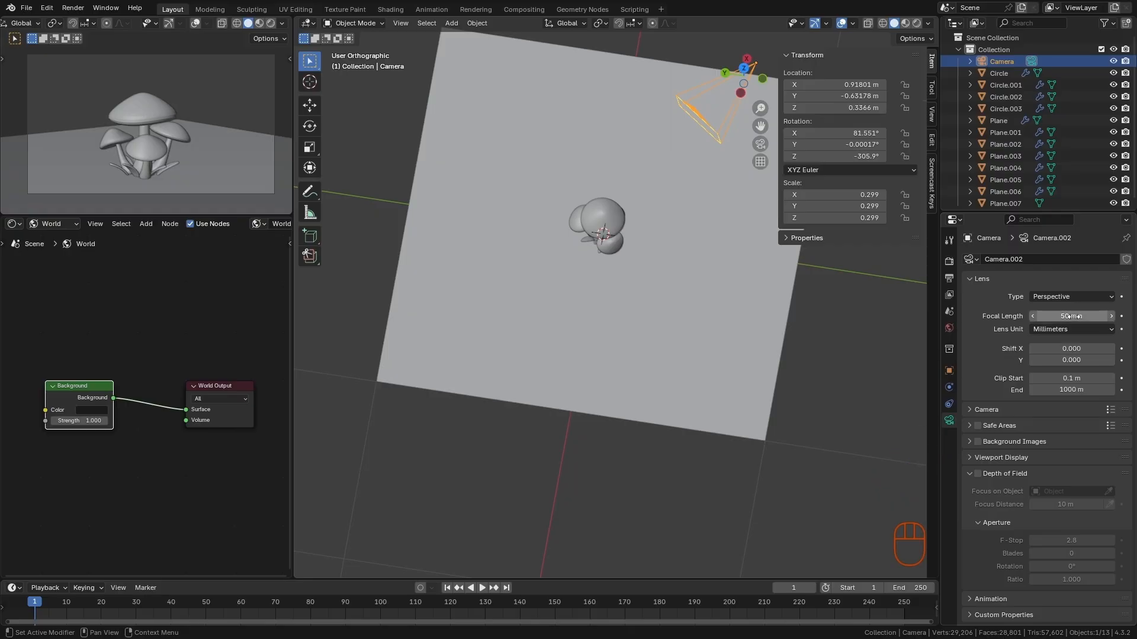
- Try a 14 mm focal length with the camera moved close to the mushrooms, and revert it
left_click_drag(1072, 317, 1003, 309)
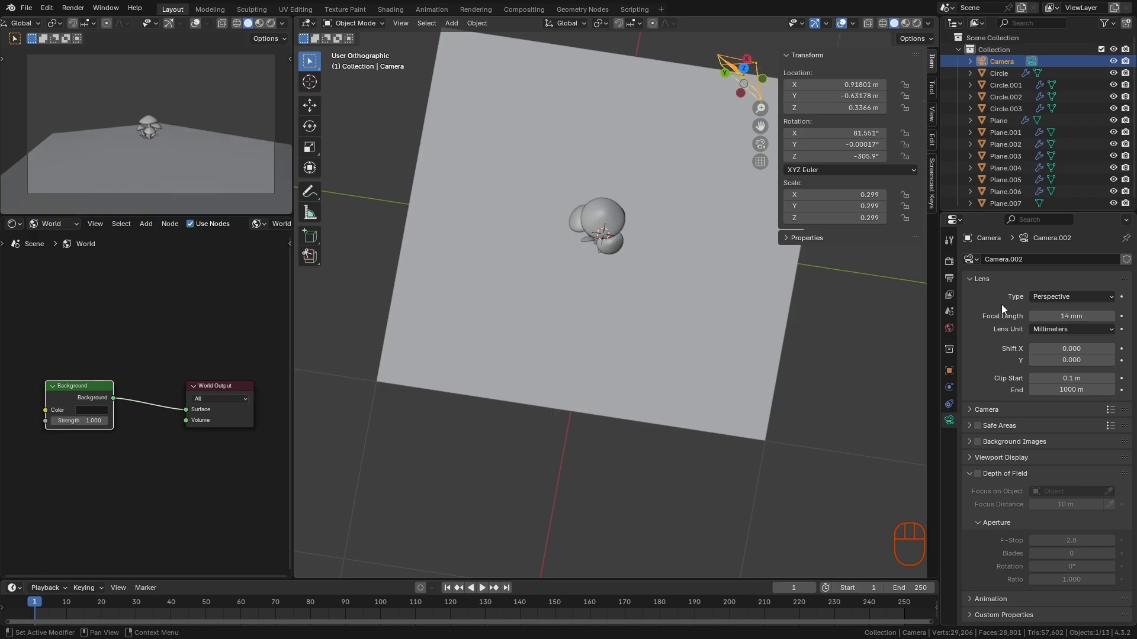
key("g")
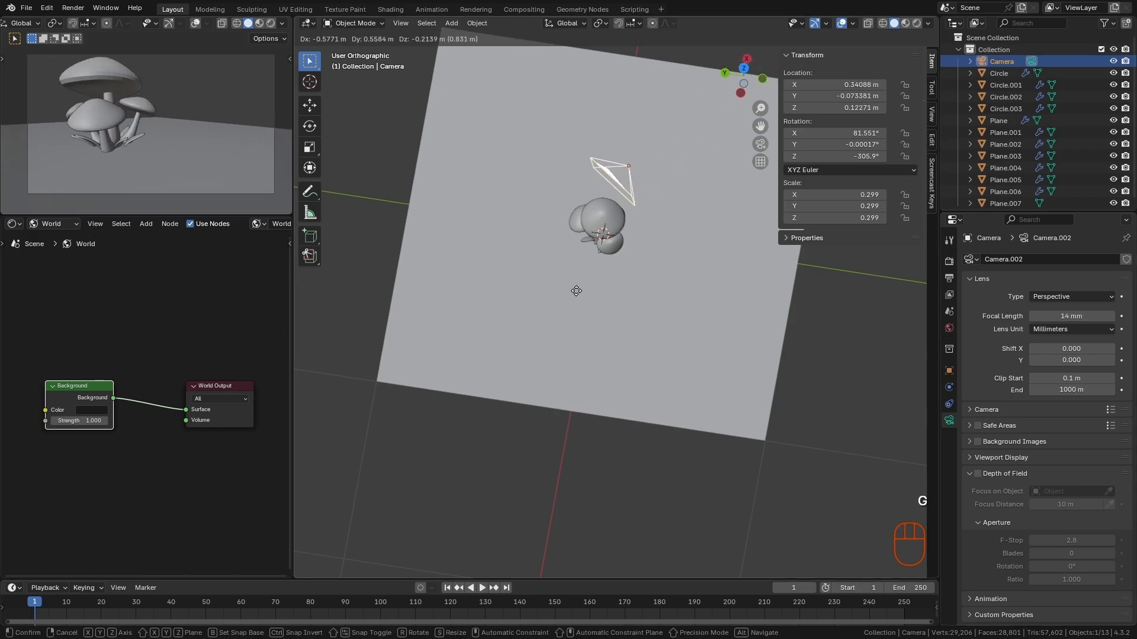
key("Escape")
key("ctrl+z")
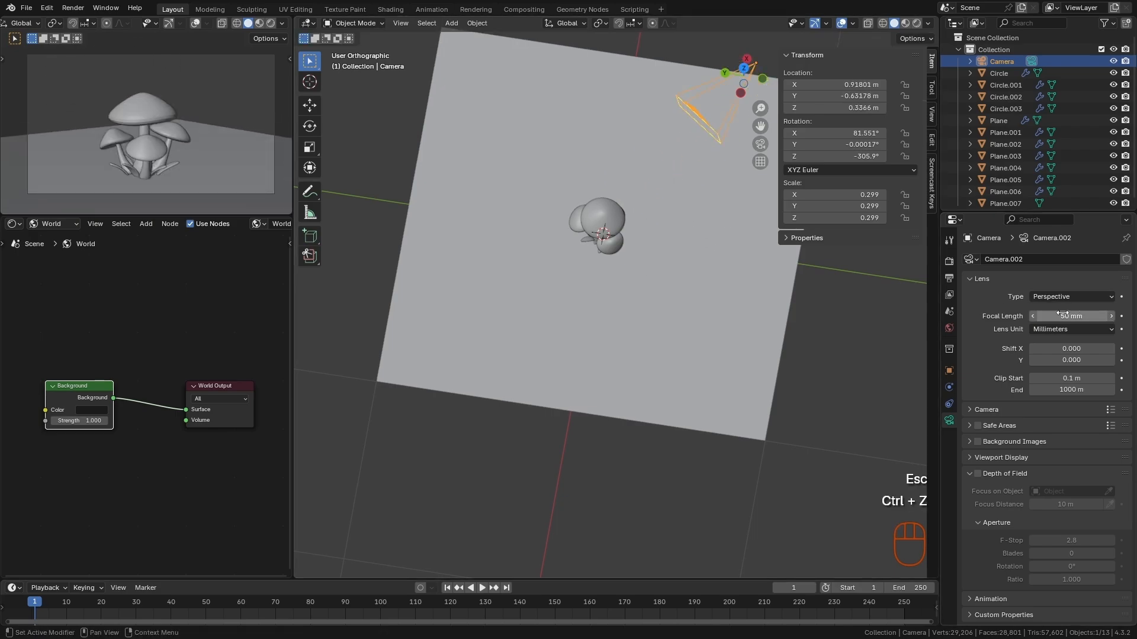
- Try a 179 mm focal length and move the camera back until the whole mushroom cluster is in frame
left_click_drag(1063, 314, 1116, 313)
scroll(516, 399, "down", 3)
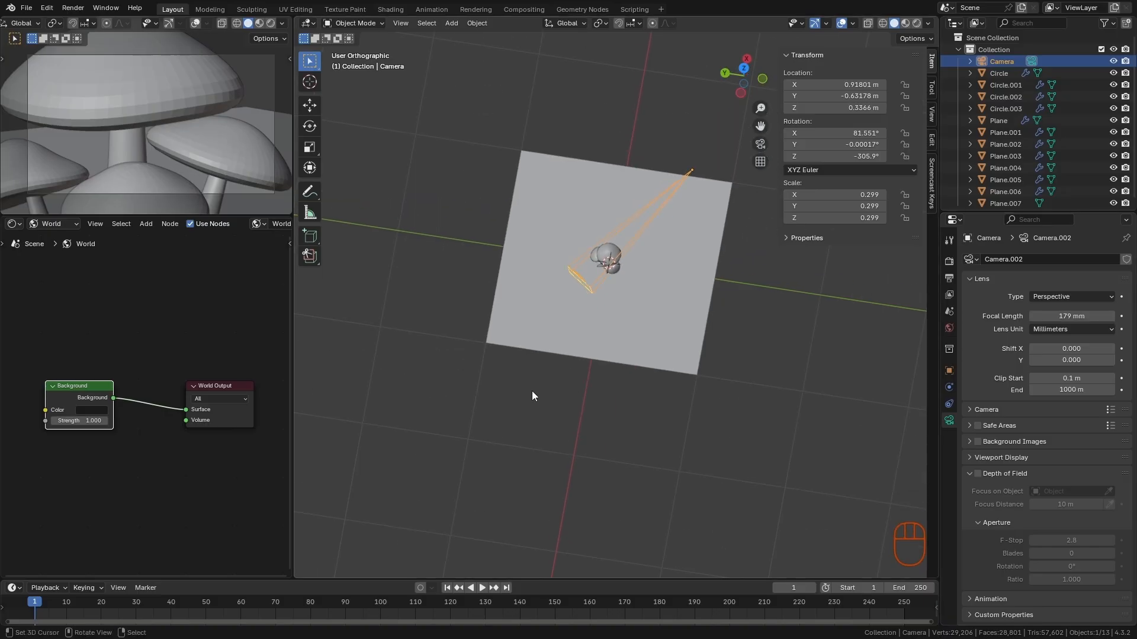
key("g")
left_click(650, 296)
key("g")
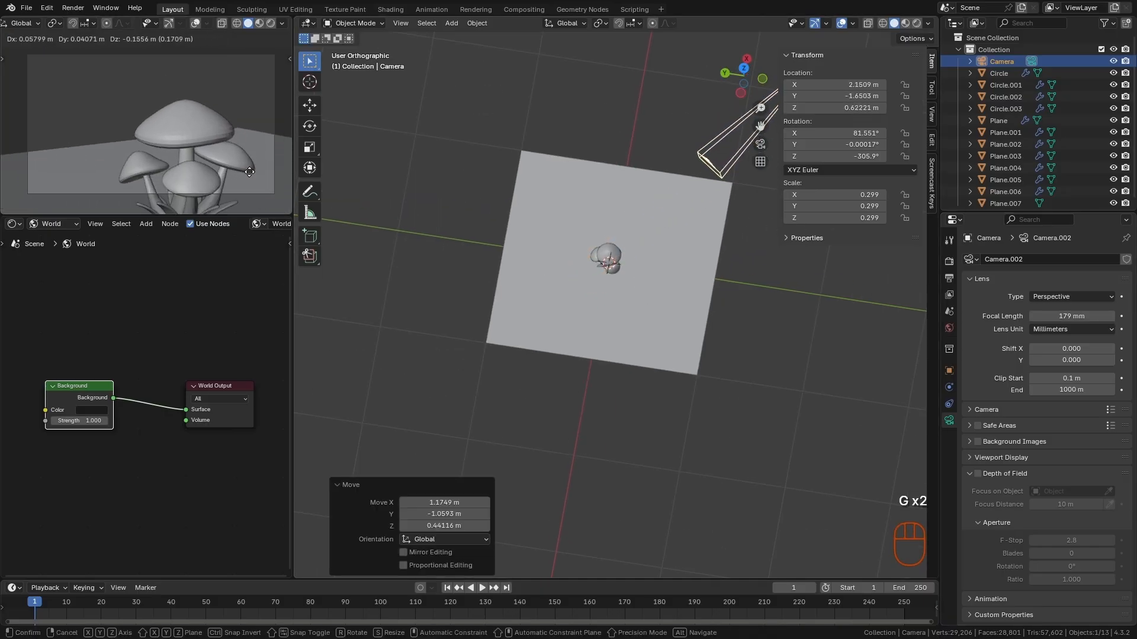
left_click(245, 163)
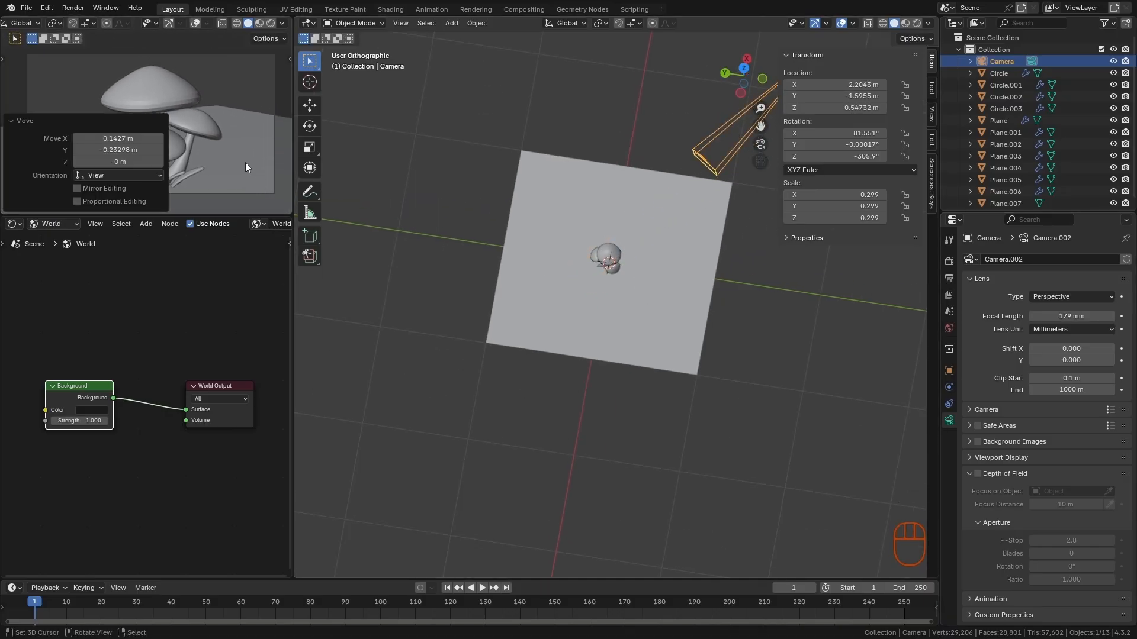
left_click(21, 123)
middle_click_drag(139, 125, 150, 156, "ctrl+alt")
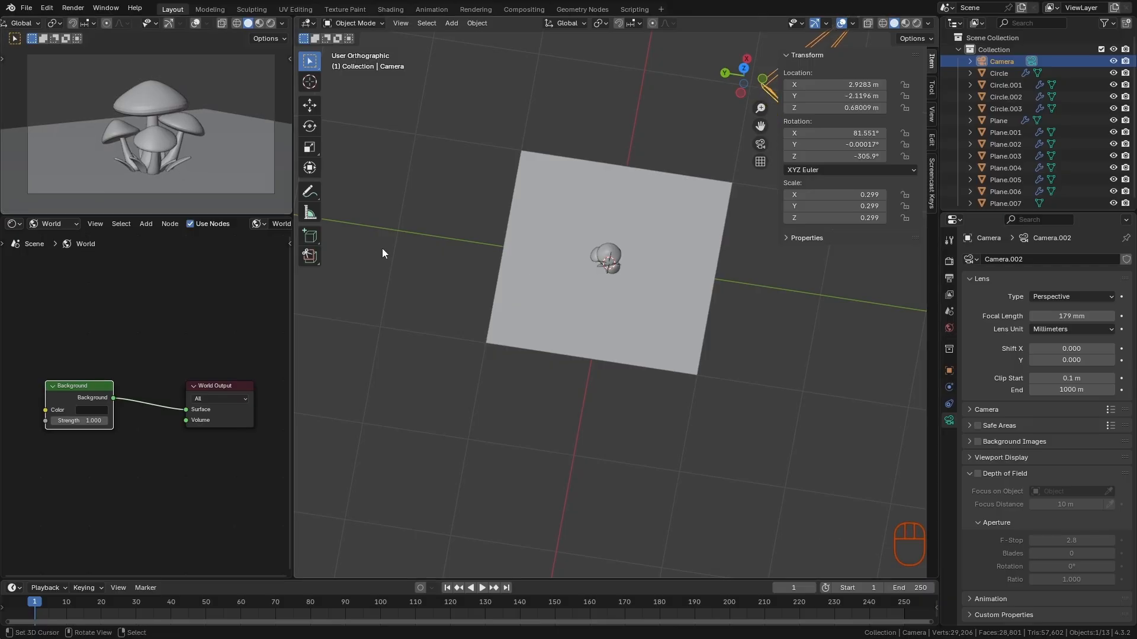
- Set the camera's focal length to 90 mm
left_click(1046, 317)
type("90")
key("Return")
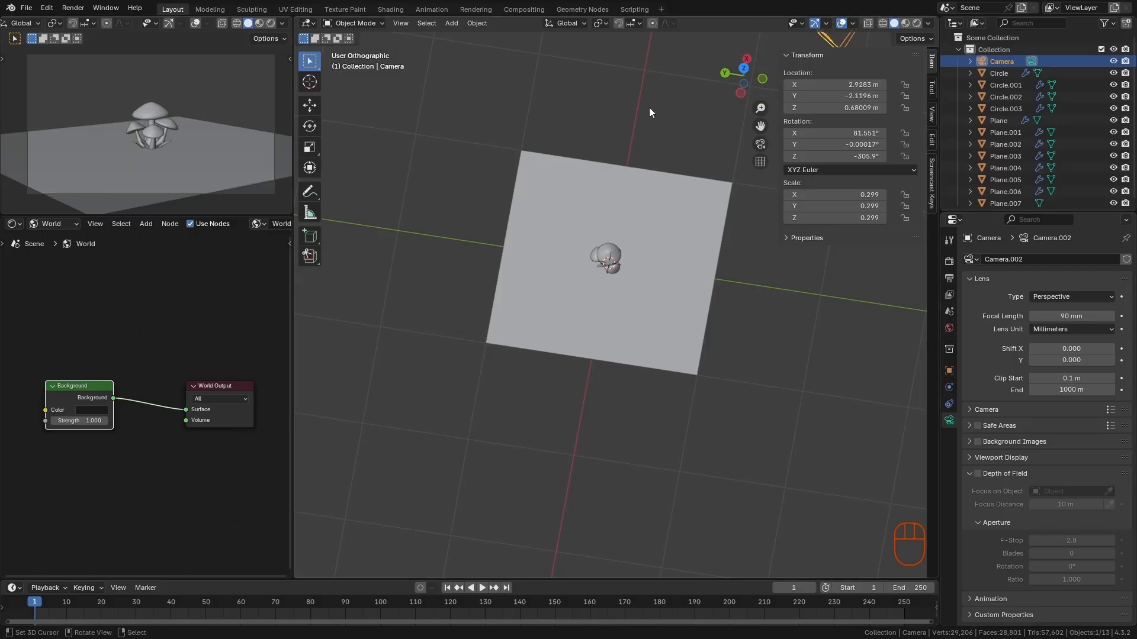
- Move the camera closer to the mushrooms and center the cluster in the camera frame
key("g")
left_click(625, 269)
key("g")
left_click(28, 64)
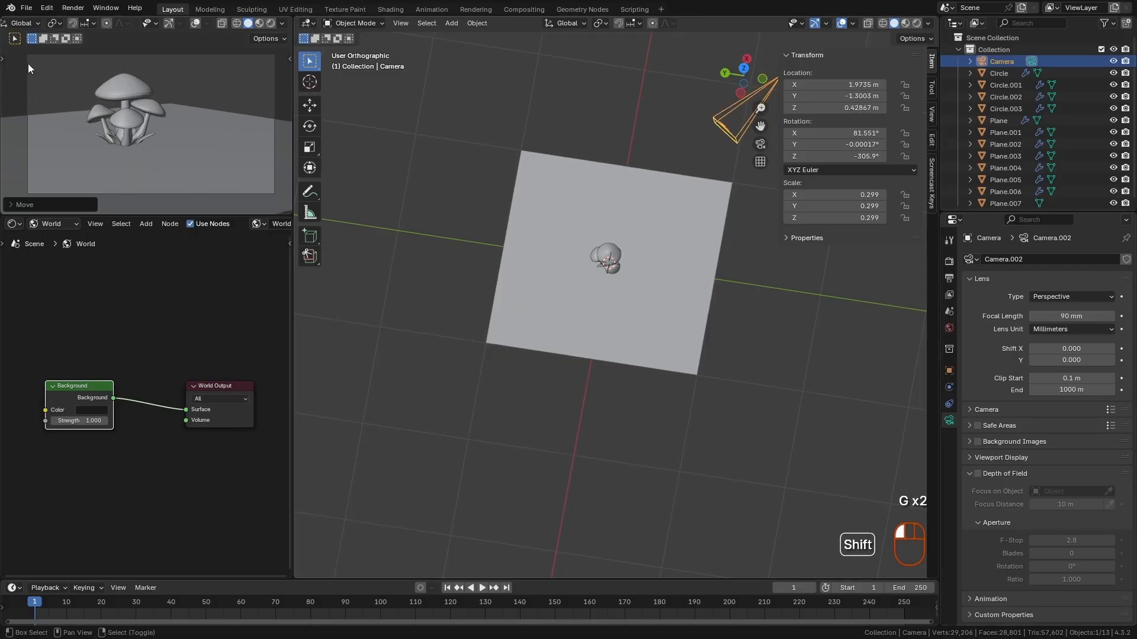
middle_click_drag(27, 64, 193, 131, "ctrl+alt")
key("g")
left_click(207, 151)
left_click_drag(219, 144, 239, 177, "ctrl+alt")
key("g")
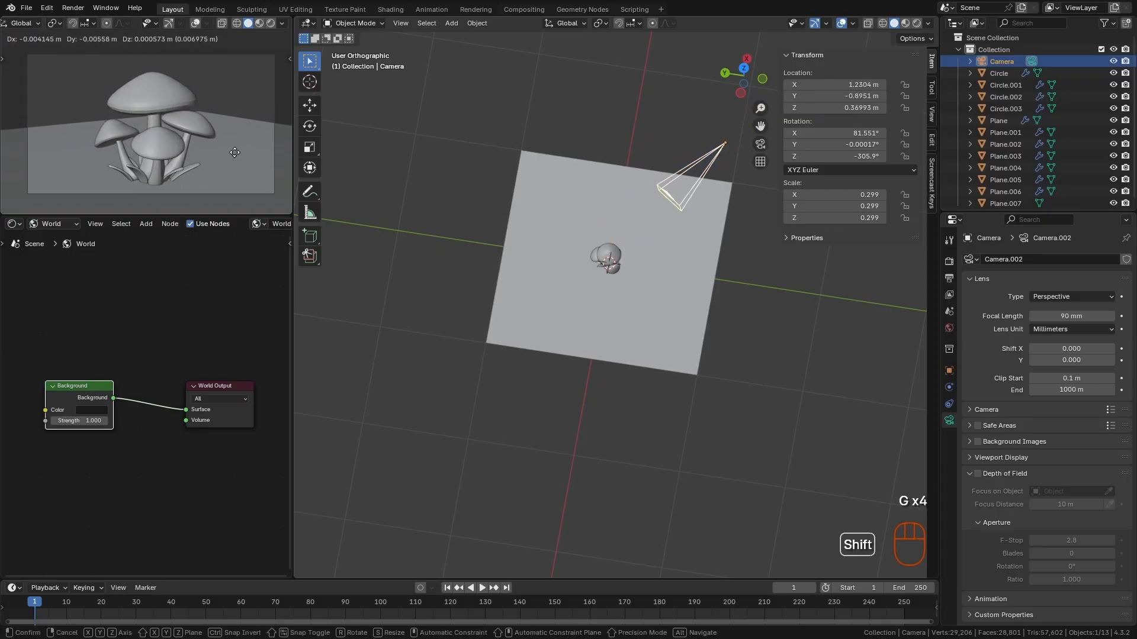
left_click(266, 148, "shift")
middle_click_drag(209, 161, 189, 162, "alt")
mouse_move(205, 156)
middle_mouse_down("alt+shift")
mouse_move(222, 148)
mouse_move(175, 138)
mouse_move(201, 133)
mouse_move(192, 143)
middle_mouse_up("alt+shift")
- Reshape the mushroom Circle.001 in Sculpt Mode using the Grab brush with a 391 px radius, and return to Object Mode
left_click(175, 122)
key("F3")
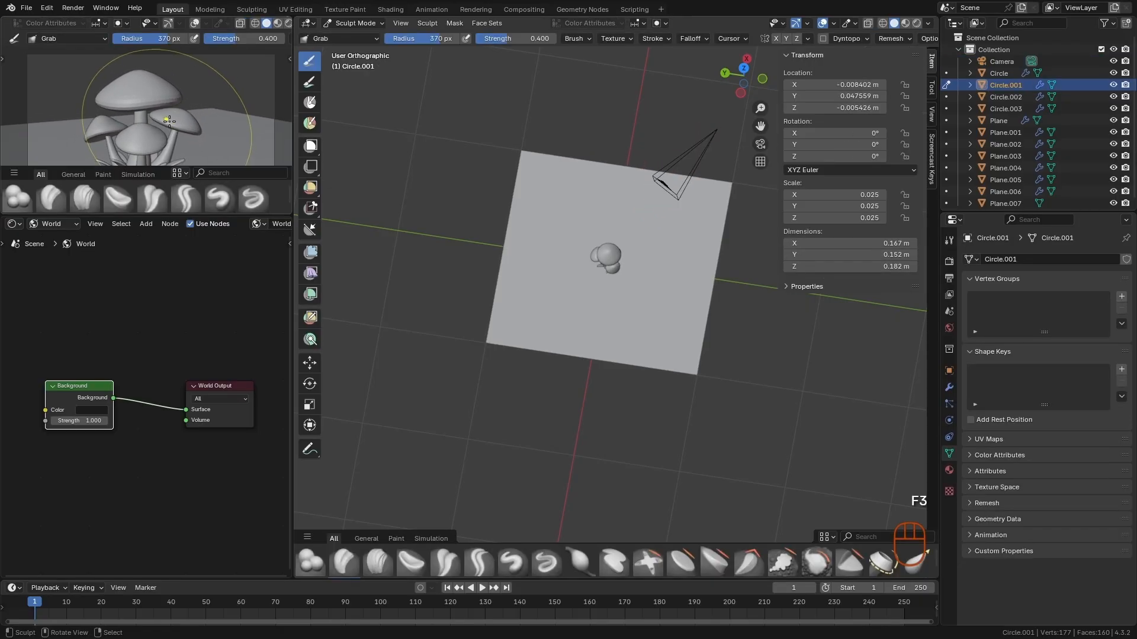
key("f")
left_click(164, 120)
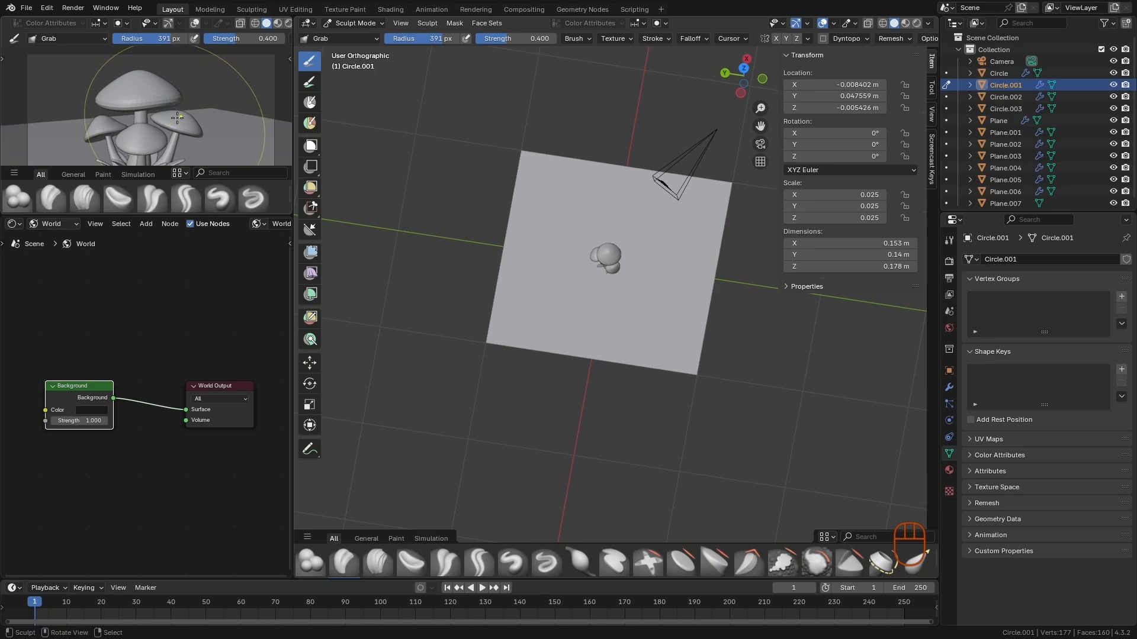
key("F3")
- Pull the camera back slightly to reframe the mushrooms and turn off the Camera to View lock
mouse_move(198, 140)
middle_mouse_down("alt+shift")
mouse_move(197, 158)
mouse_move(210, 148)
middle_mouse_up("alt+shift")
key("n")
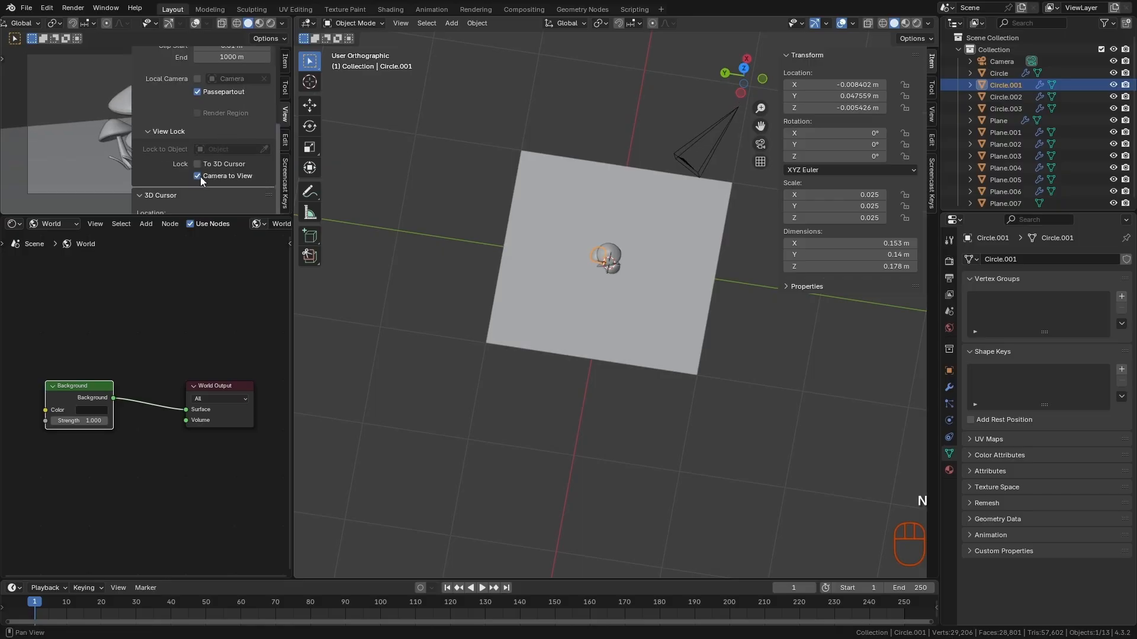
key("n")
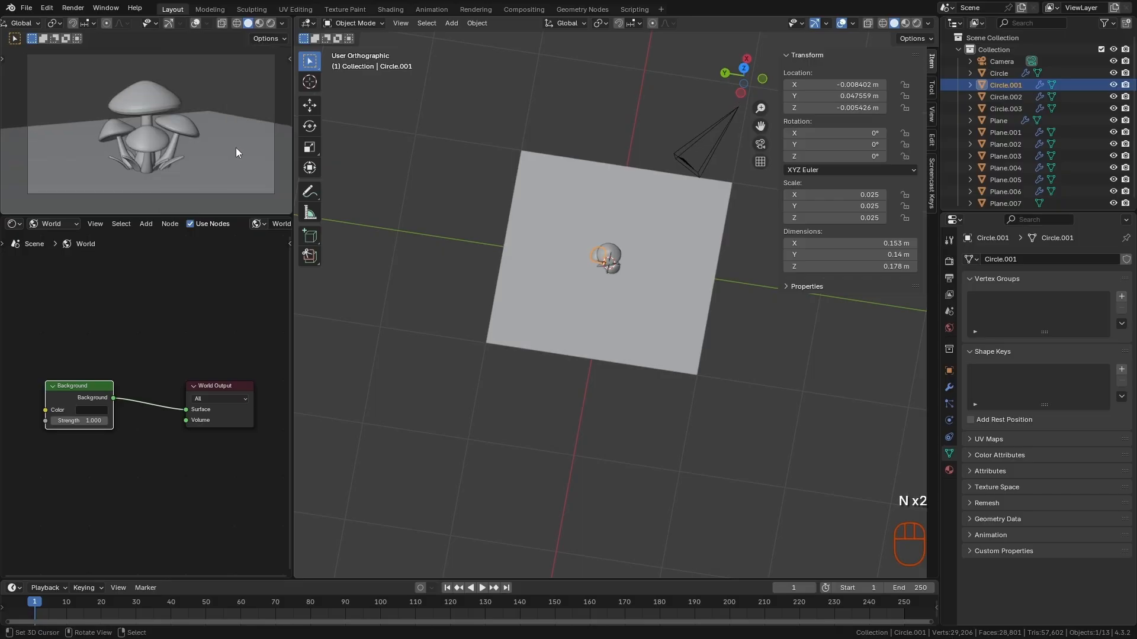
middle_click_drag(236, 148, 272, 73, "ctrl+alt")
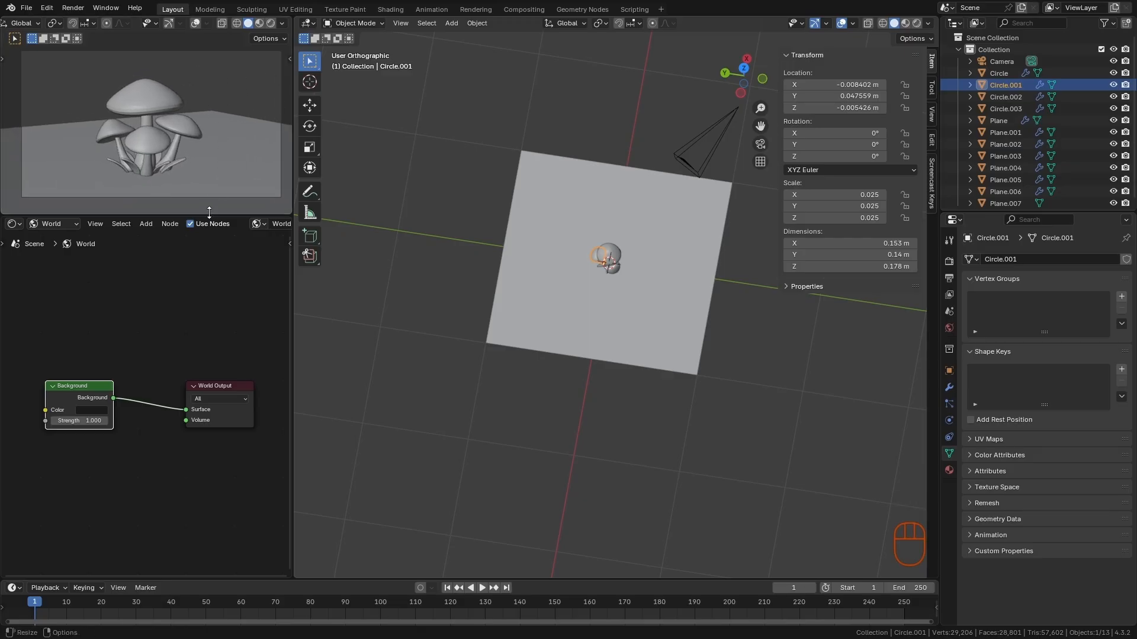
- Set the camera viewport to Rendered shading and add an area light at the scene origin
left_click(272, 23)
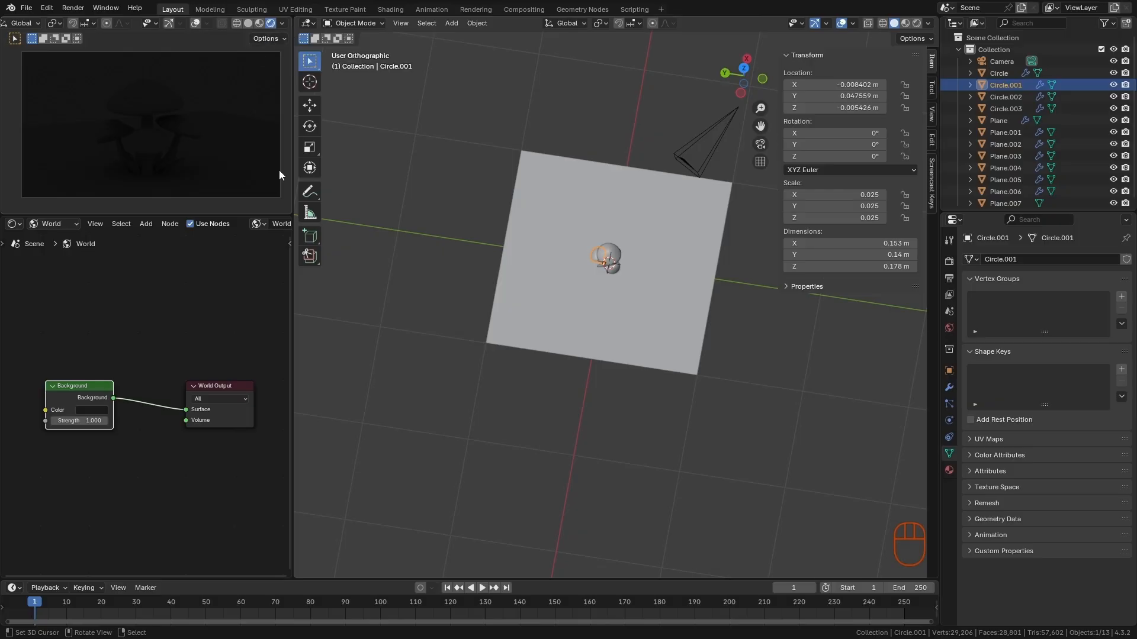
key("alt+a")
middle_click_drag(725, 395, 677, 323, "alt")
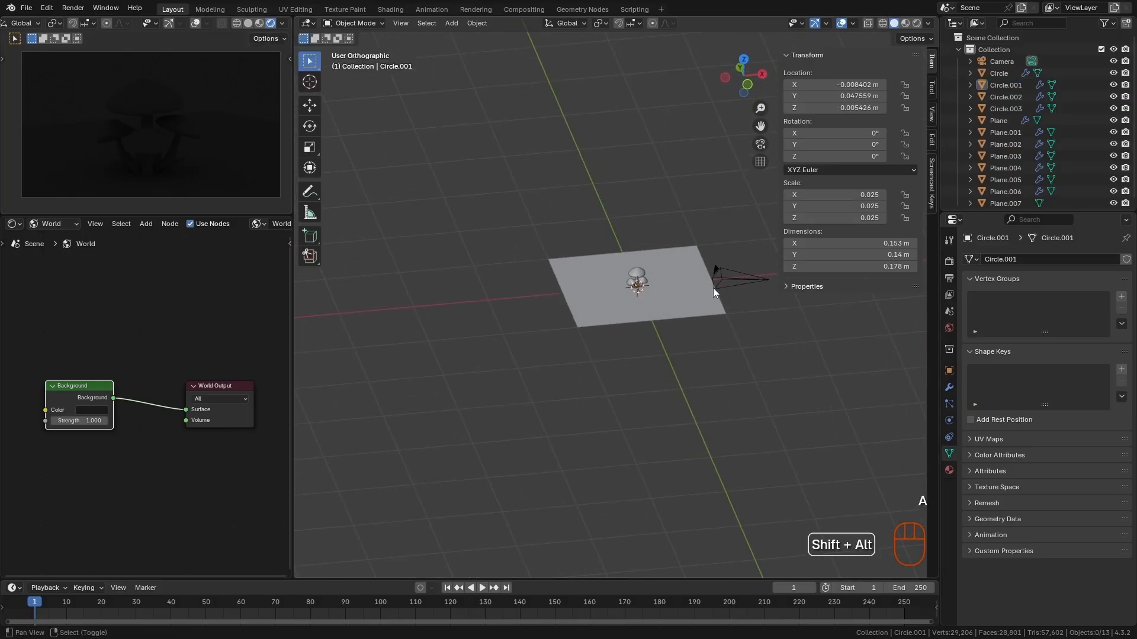
middle_click_drag(713, 288, 692, 319, "alt+shift")
middle_click_drag(659, 377, 645, 340, "ctrl+alt")
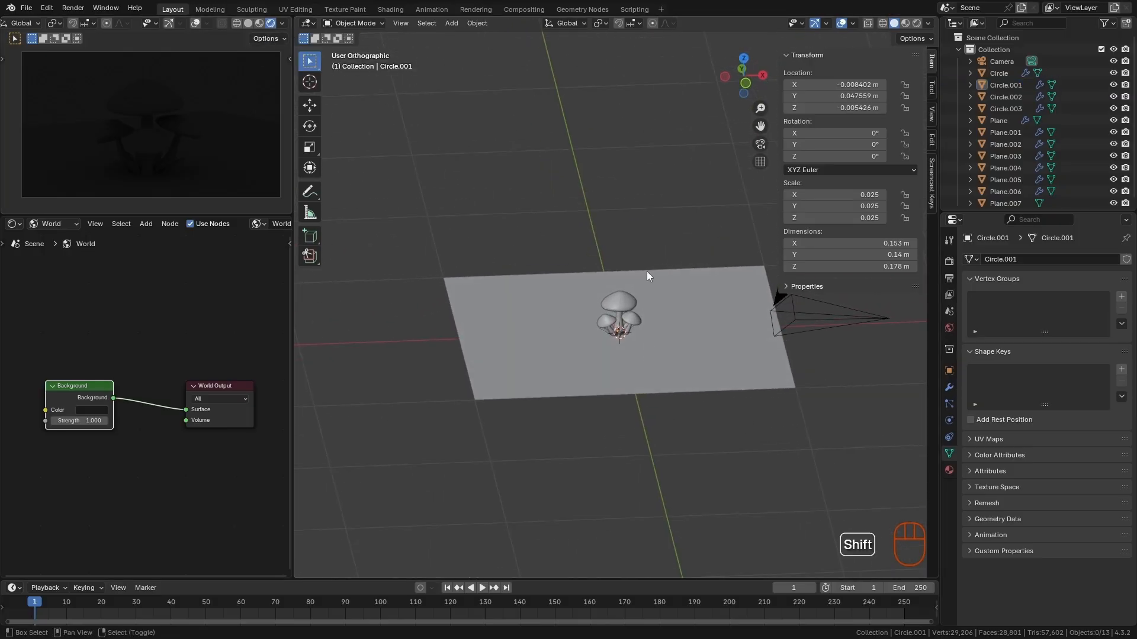
key("shift+a")
mouse_move(632, 243)
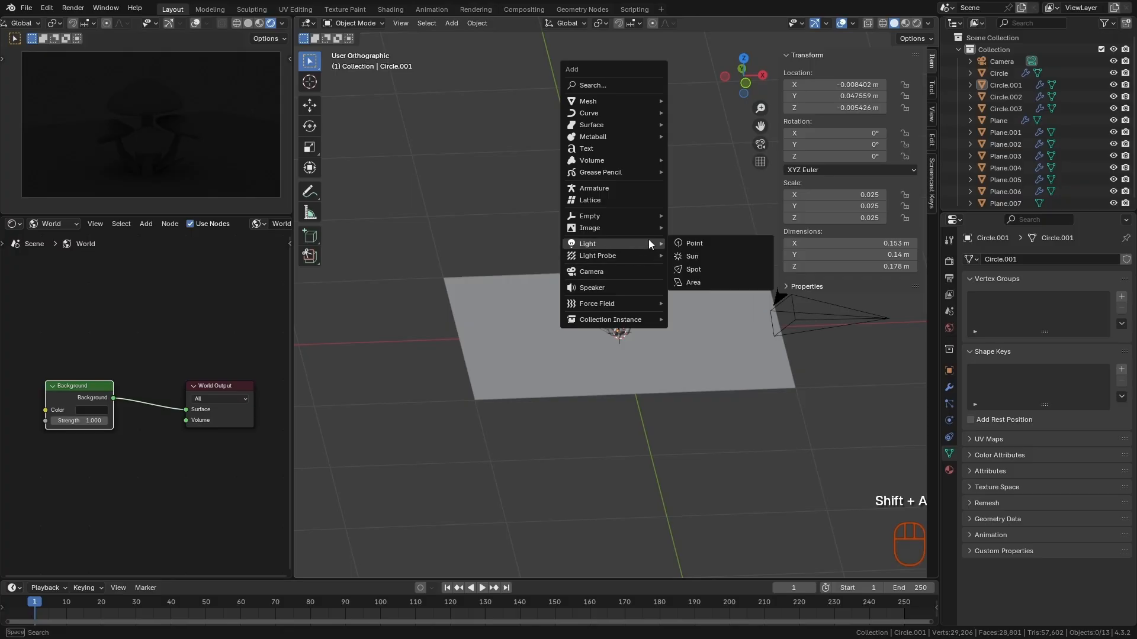
left_click(706, 284)
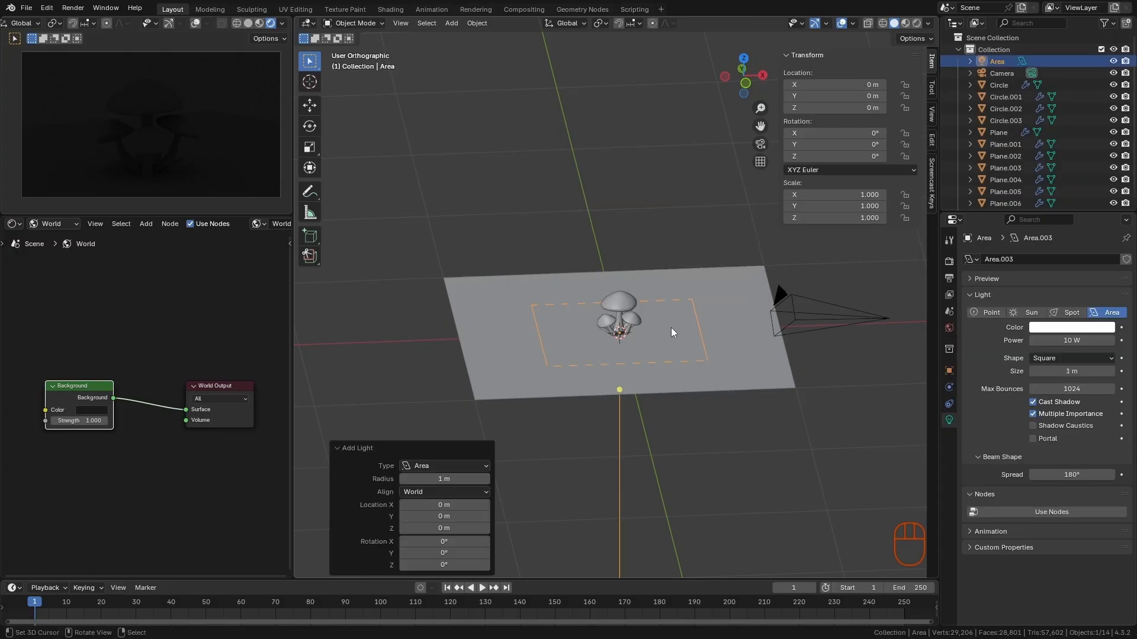
- Move the area light to about X 0.620 m, Y 0.465 m, Z 1.266 m and rotate it 44.7° toward the mushrooms
middle_click_drag(671, 332, 629, 407, "ctrl")
key("g")
left_click(688, 255)
key("r")
left_click(575, 371)
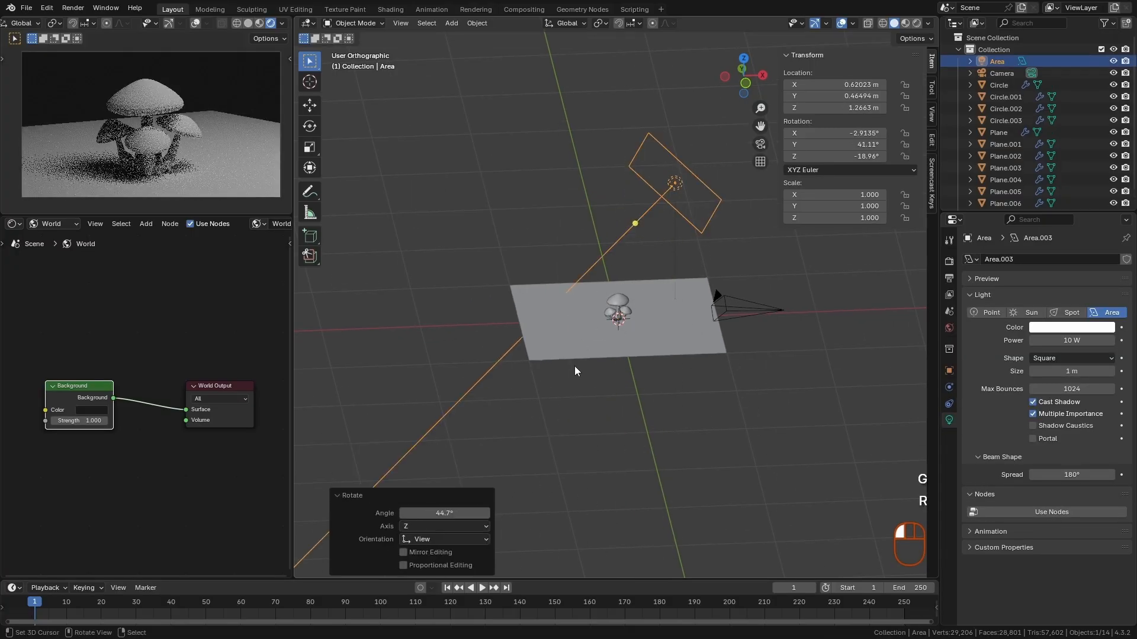
- Move the area light by about 0.454 m X, -0.671 m Y and 0.028 m Z, and hide the main viewport's sidebar
middle_click_drag(646, 317, 685, 388, "alt")
key("g")
left_click(808, 404)
middle_click_drag(810, 402, 705, 342, "alt")
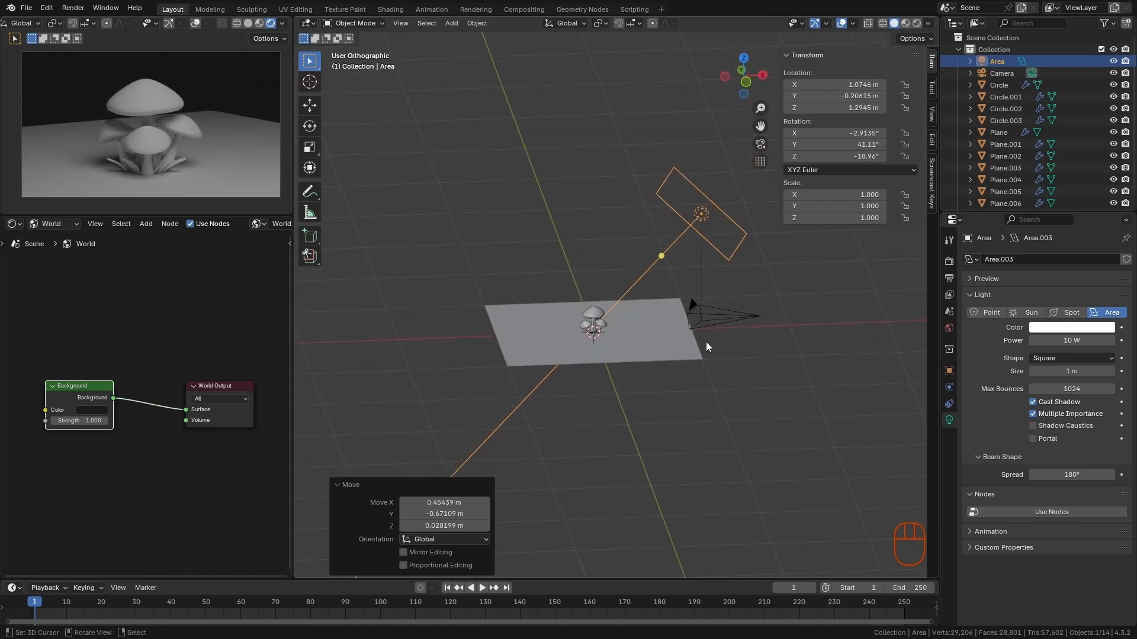
key("n")
middle_click_drag(706, 294, 726, 304, "alt+shift")
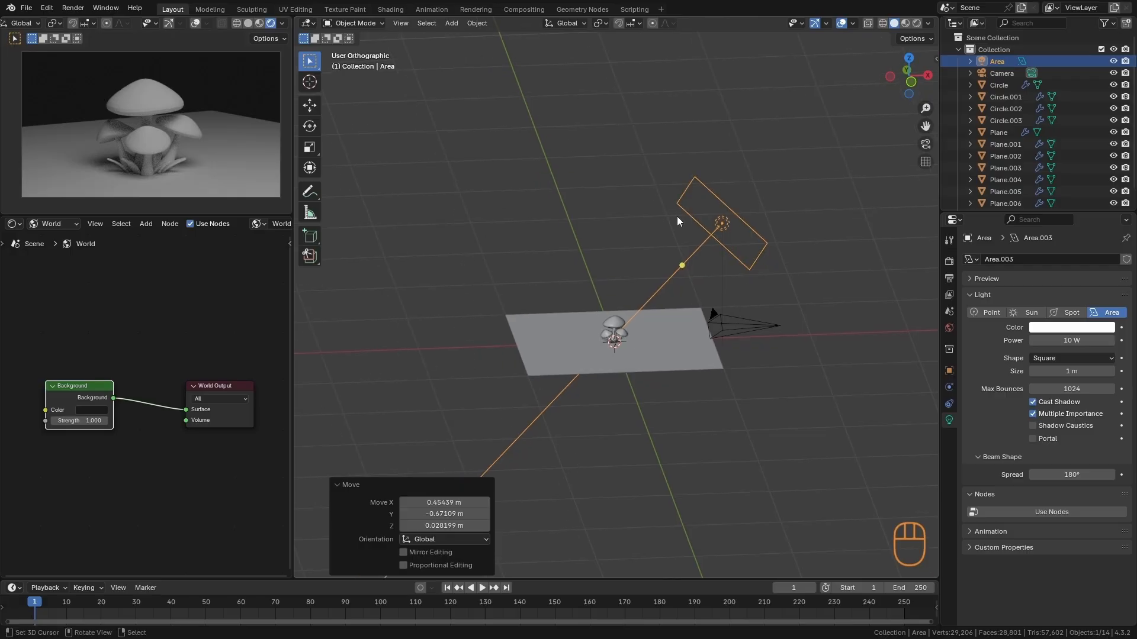
- Move the area light by about -0.060 m X, -0.049 m Y and -0.093 m Z, closer to the mushrooms
middle_click_drag(751, 253, 573, 304)
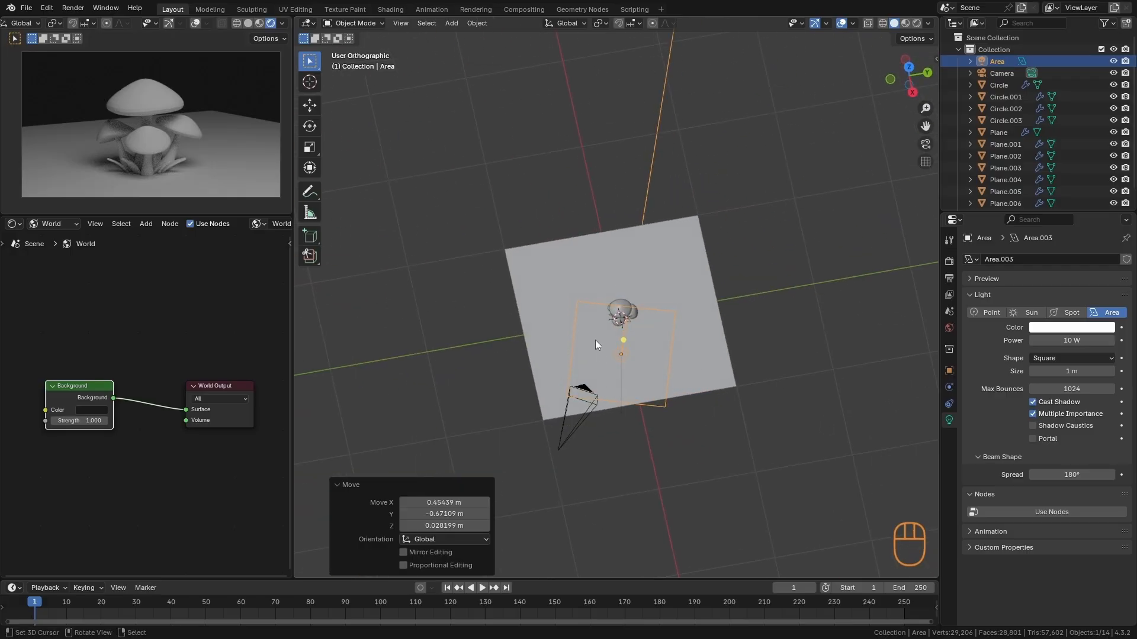
middle_click_drag(615, 336, 716, 276)
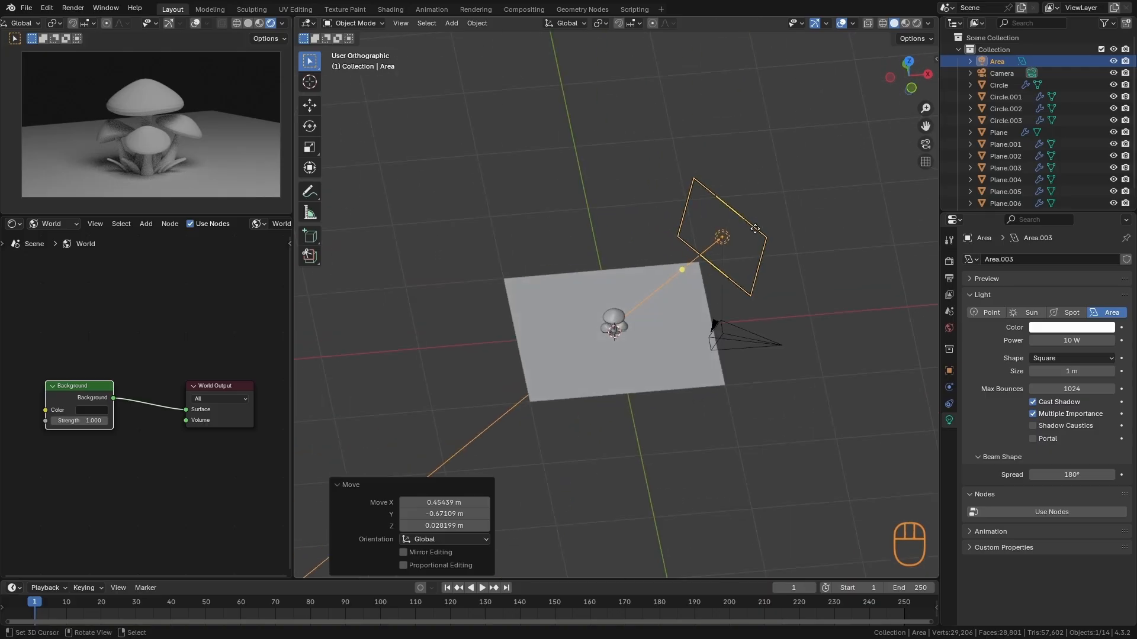
left_click_drag(605, 319, 607, 344, "alt")
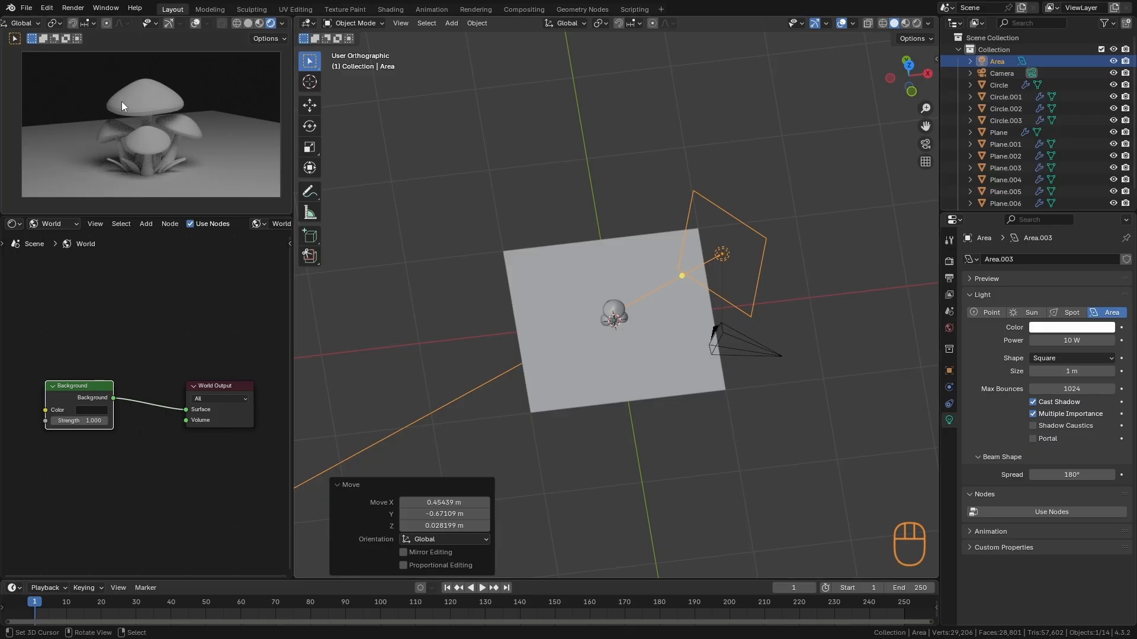
mouse_move(648, 408)
left_mouse_down("alt")
mouse_move(507, 455)
mouse_move(631, 417)
left_mouse_up("alt")
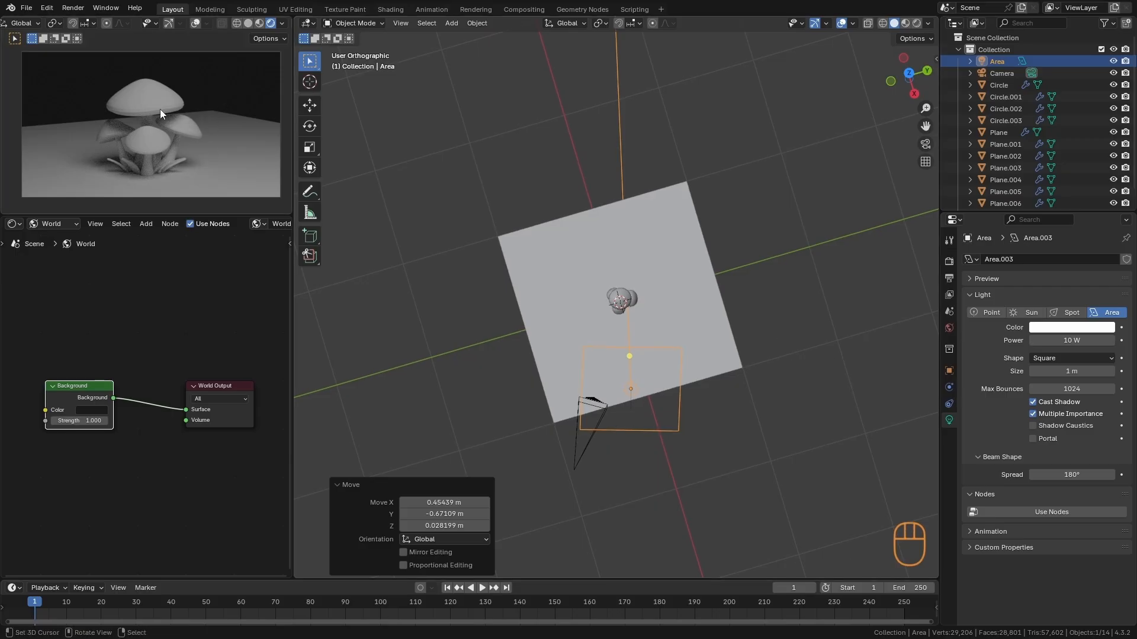
key("g")
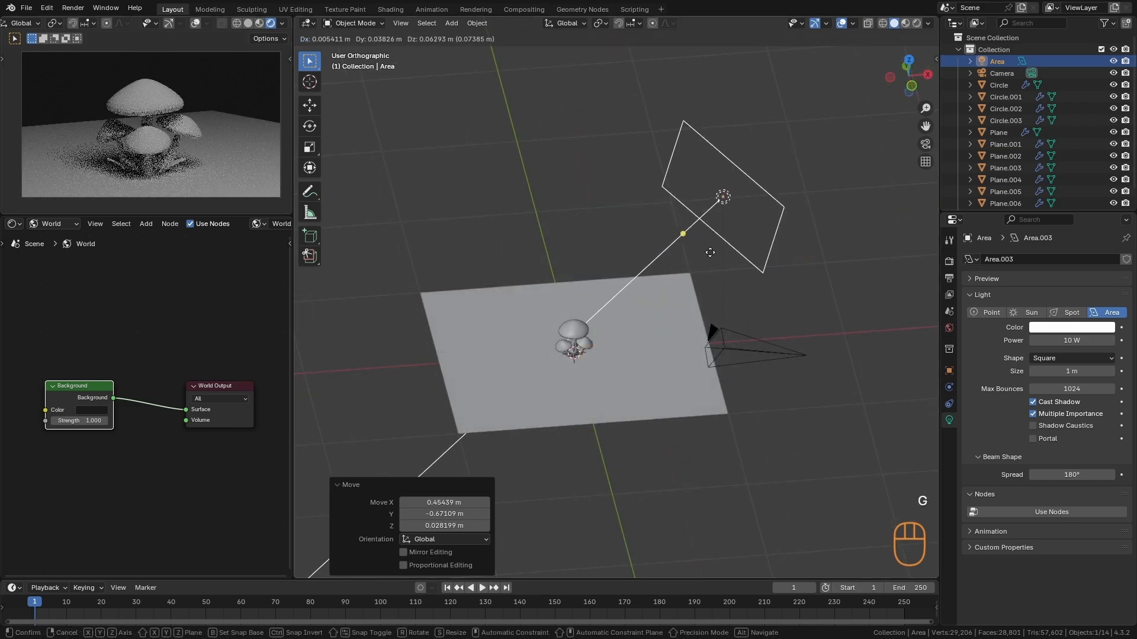
left_click(704, 277)
mouse_move(703, 277)
left_mouse_down("alt")
mouse_move(694, 298)
mouse_move(724, 326)
mouse_move(723, 274)
left_mouse_up("alt")
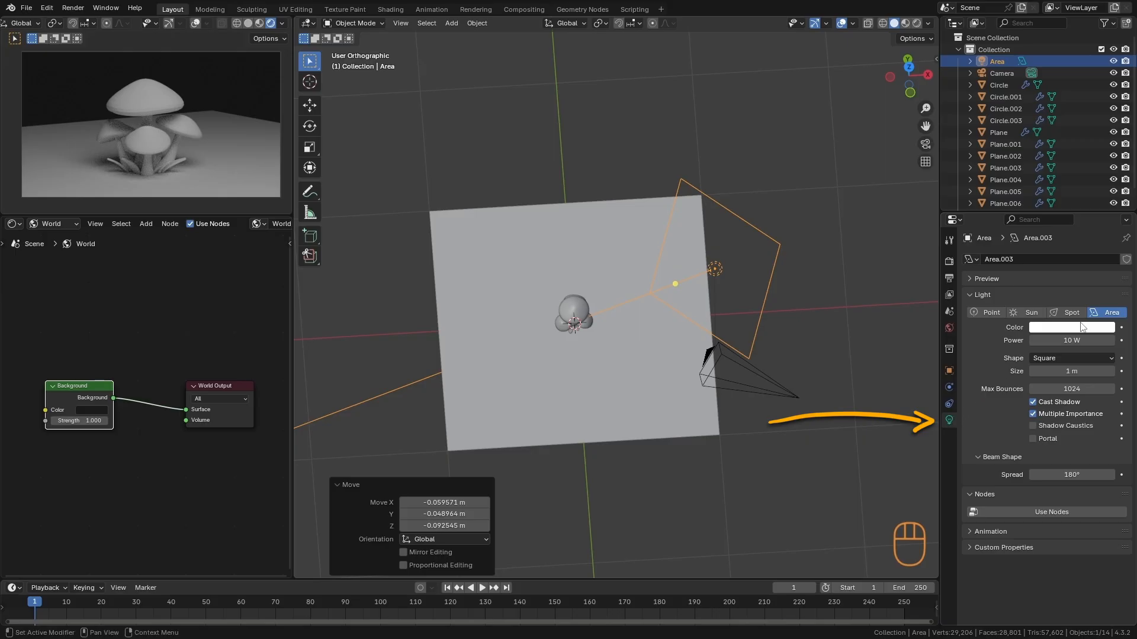
- Change the area light's shape to Disk and reduce its size to 0.79 m
left_click_drag(1075, 340, 1026, 334)
right_click(1026, 334)
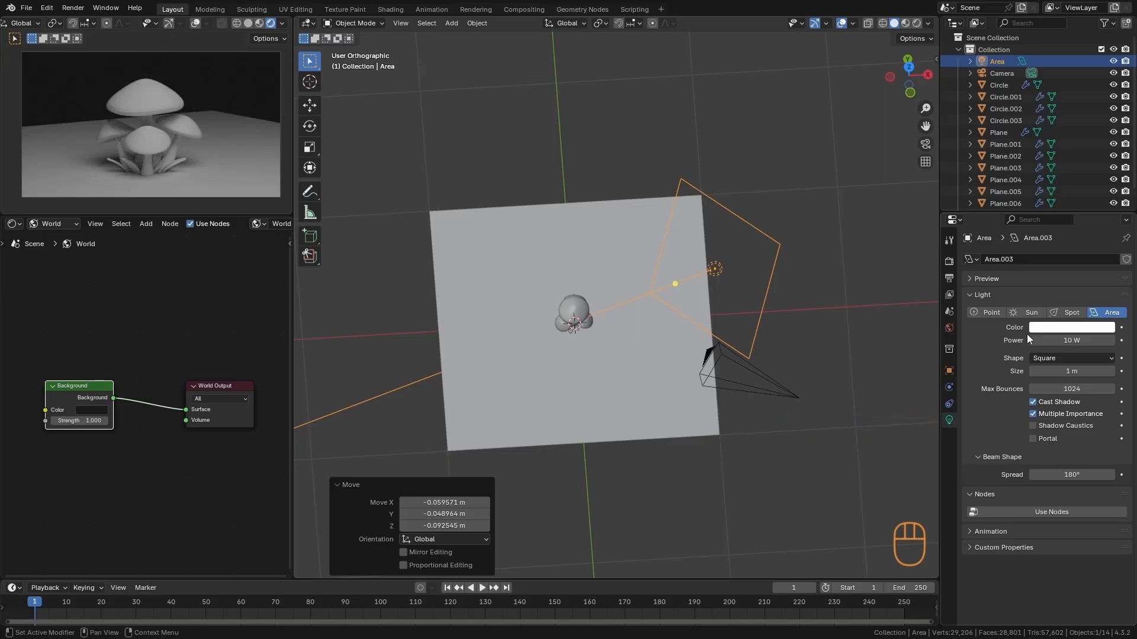
left_click(1053, 356)
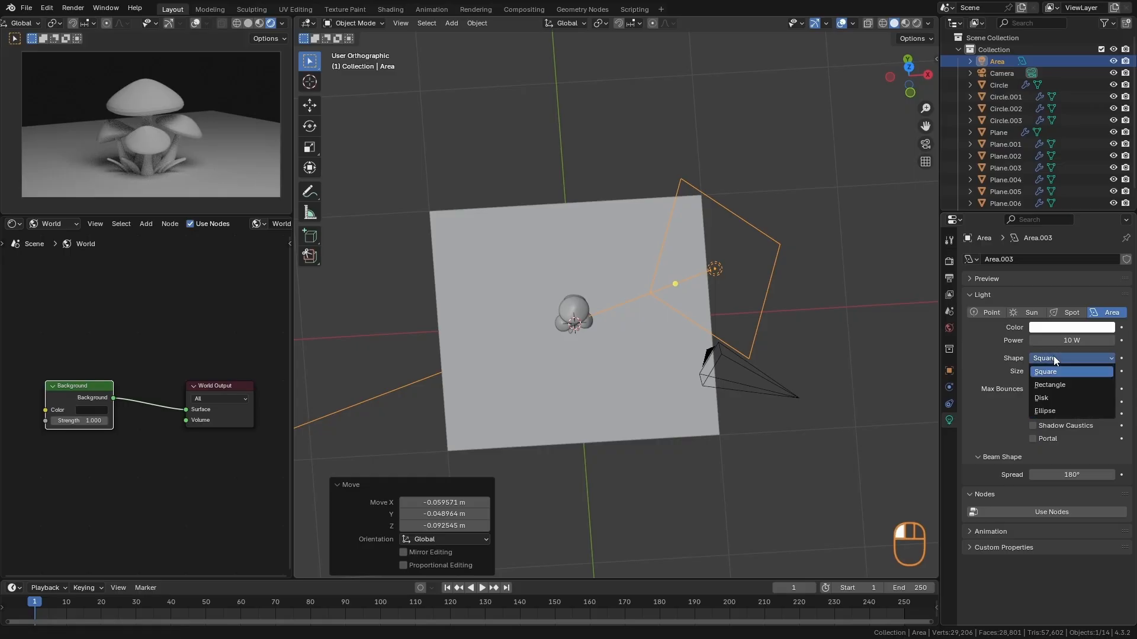
left_click(1049, 397)
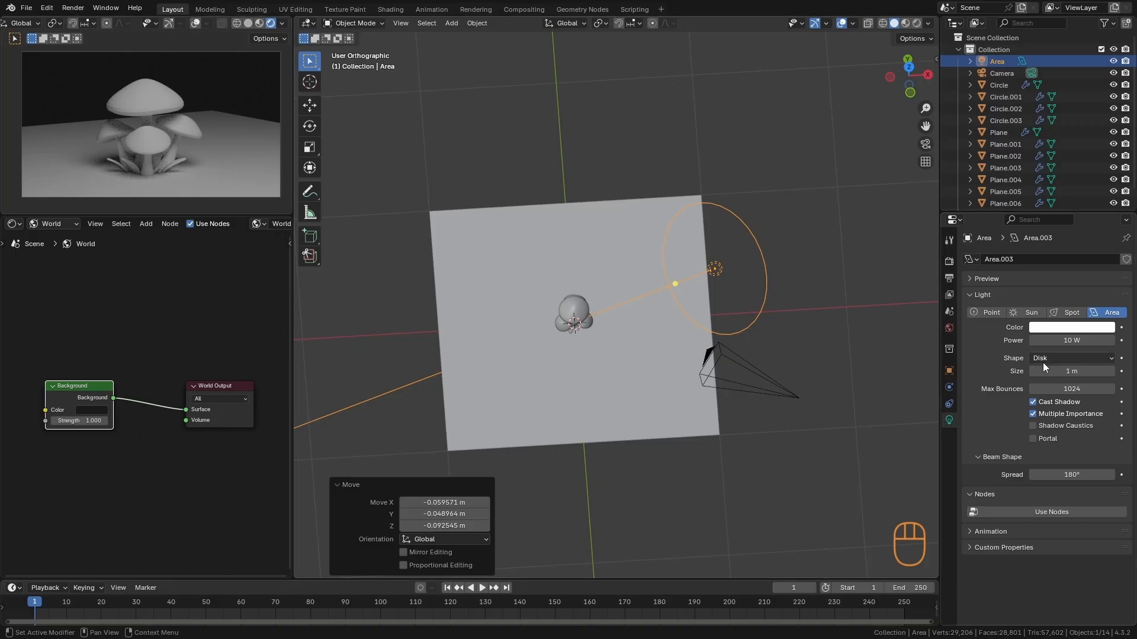
mouse_move(1042, 368)
left_mouse_down()
mouse_move(1027, 367)
mouse_move(1045, 369)
left_mouse_up()
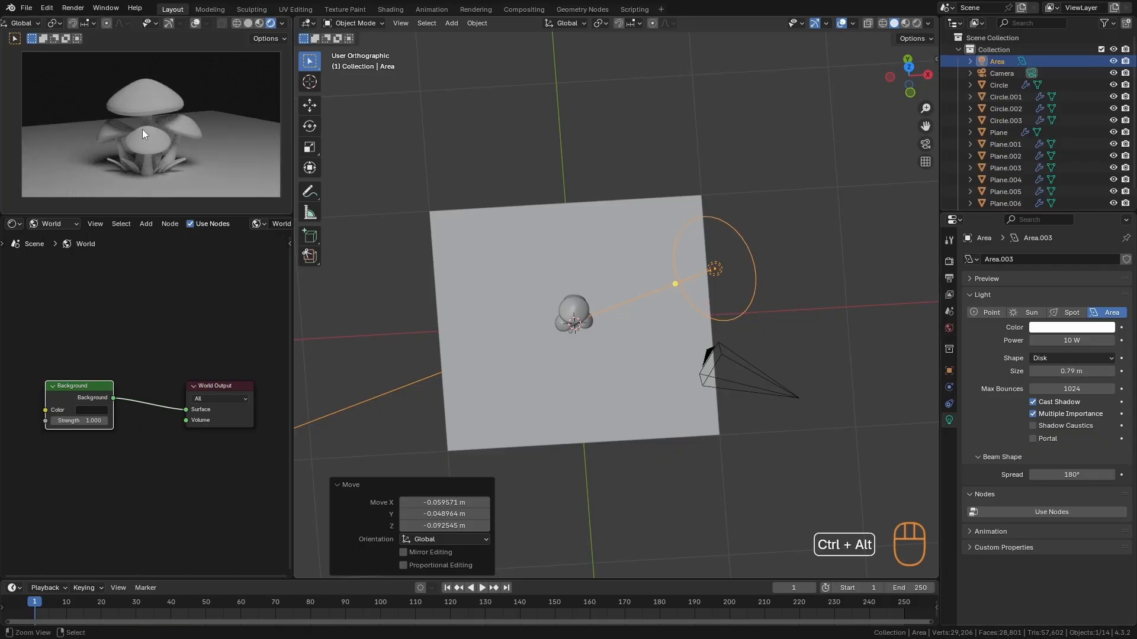
- Try shrinking the disk light to 0.05 m with the mushrooms in close-up, and undo the size change
left_click_drag(142, 129, 211, 74, "ctrl+alt")
mouse_move(1066, 371)
left_mouse_down()
mouse_move(1036, 372)
mouse_move(1058, 372)
left_mouse_up()
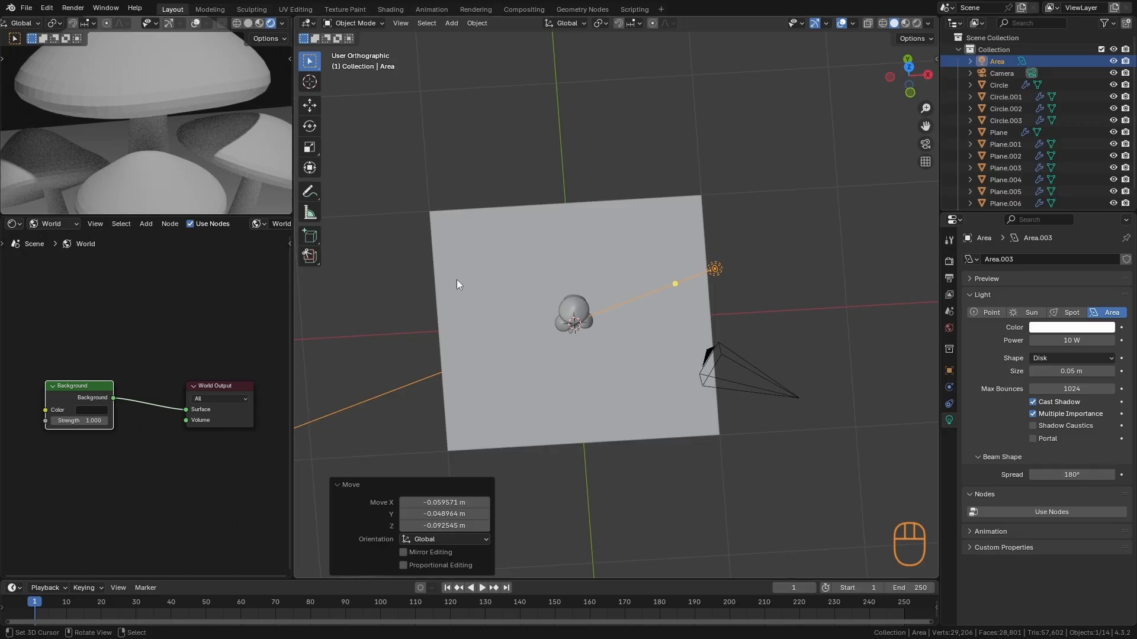
key("ctrl+z")
key("ctrl+z")
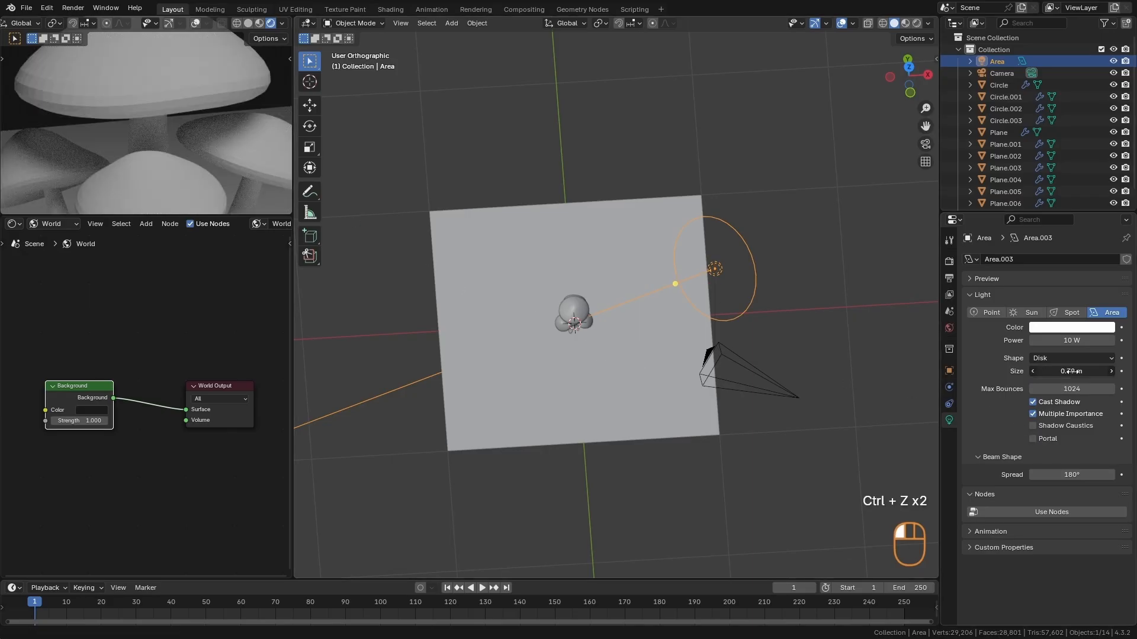
- Reduce the disk light's size to 0.72 m
left_click_drag(1071, 371, 1006, 376)
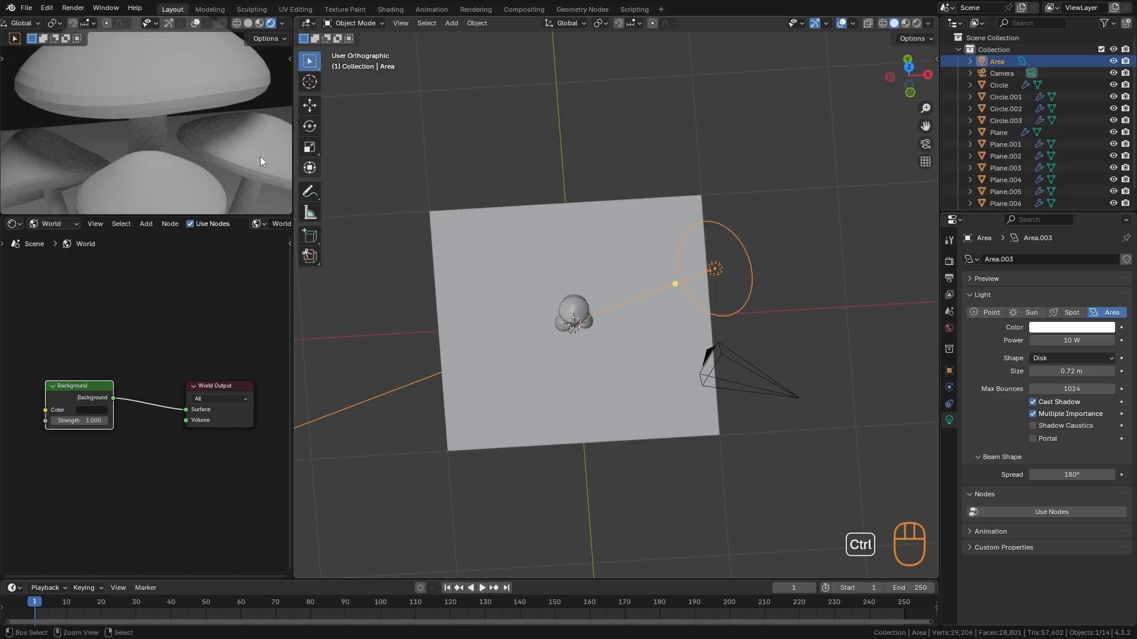
left_click_drag(152, 105, 136, 169, "ctrl+alt")
left_click_drag(631, 304, 711, 264, "alt")
key("Escape")
left_click_drag(646, 280, 743, 424, "alt")
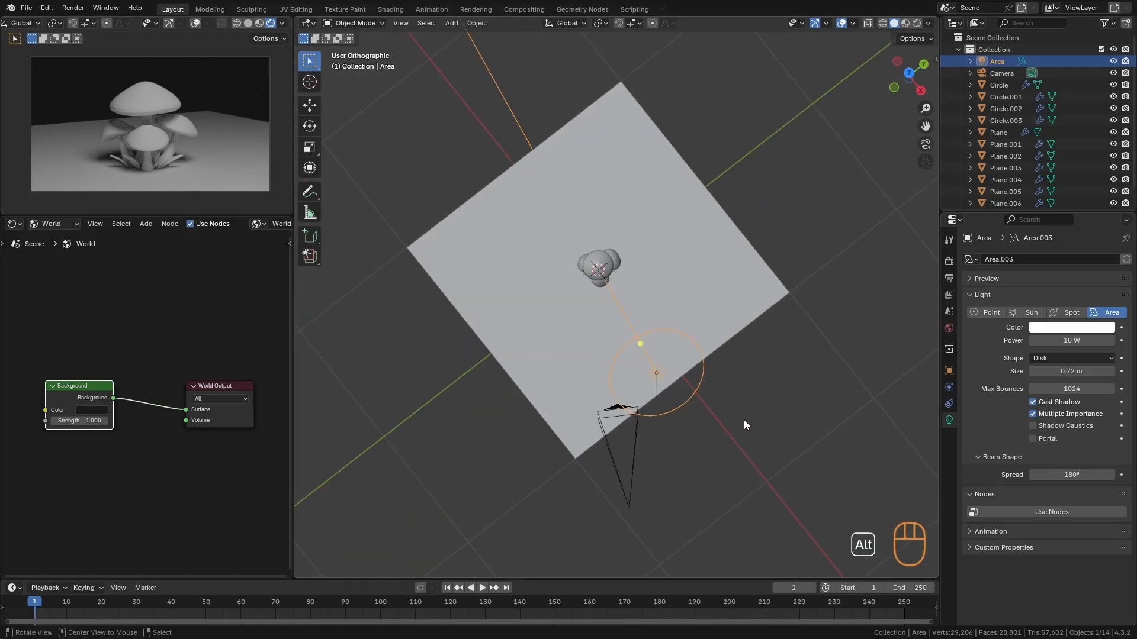
key("r")
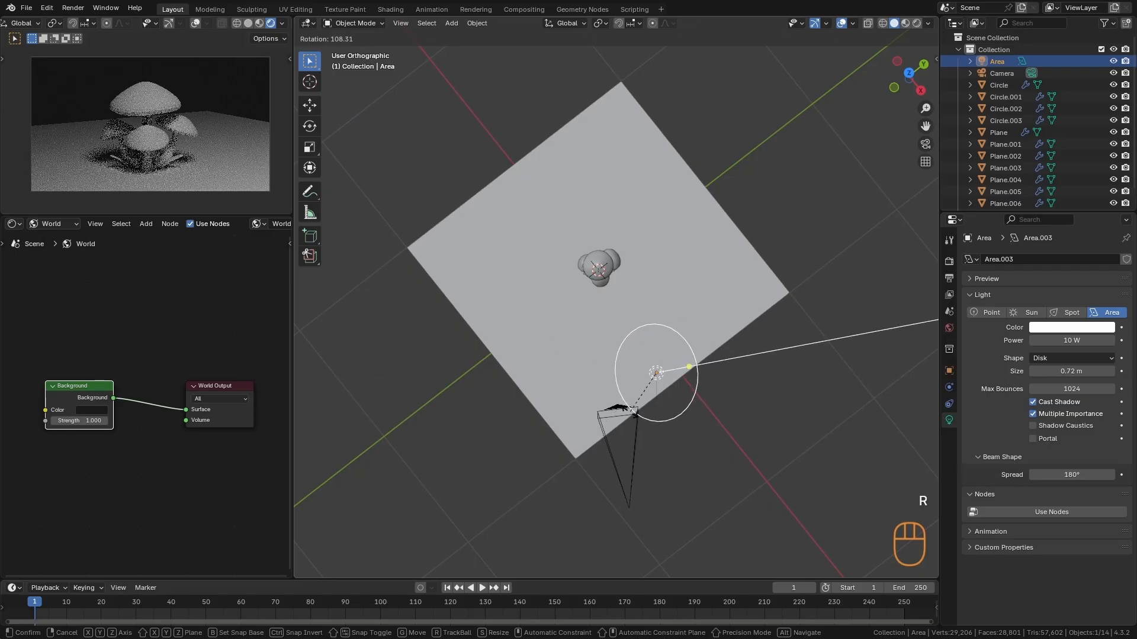
key("Escape")
- Set the transform pivot point to 3D Cursor and snap the cursor to the world origin
left_click(600, 24)
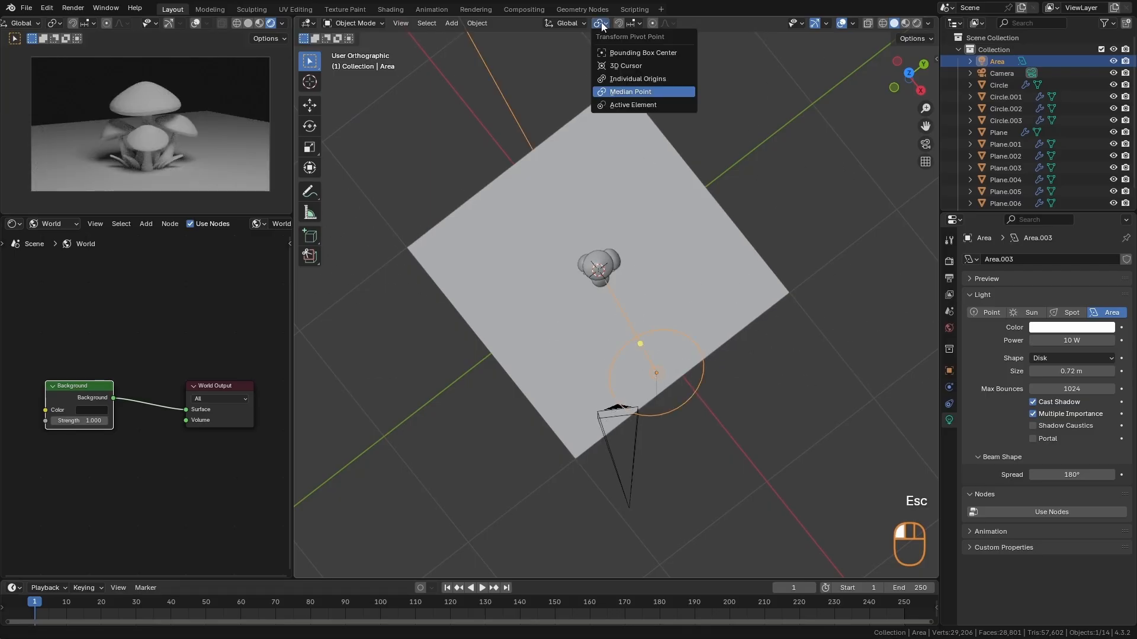
left_click(620, 66)
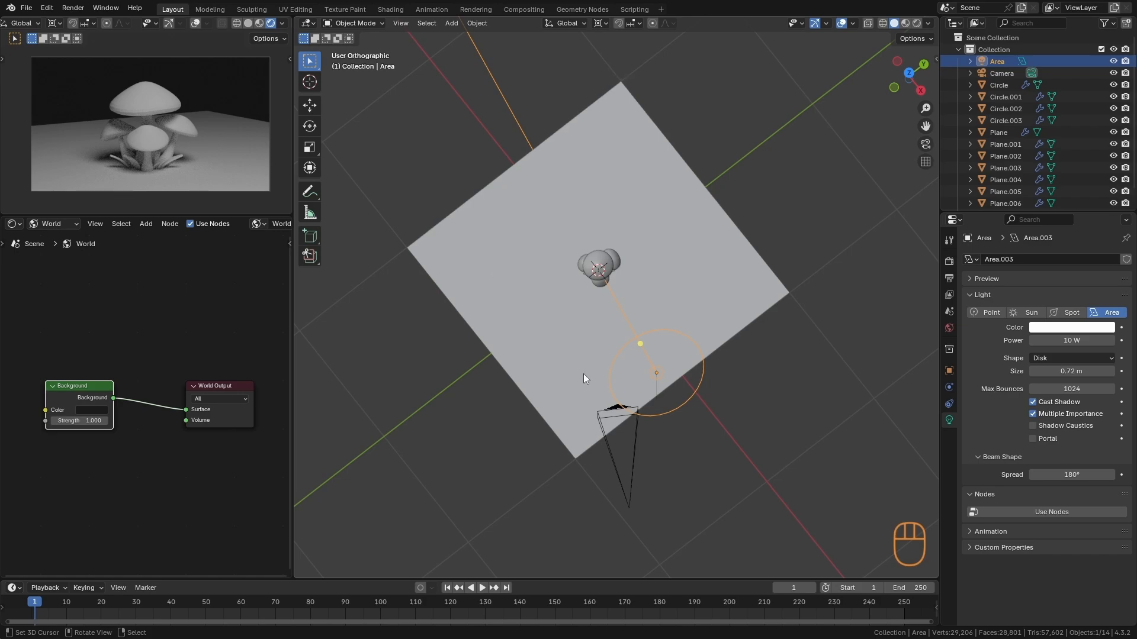
left_click_drag(584, 374, 596, 279, "alt")
key("shift+s")
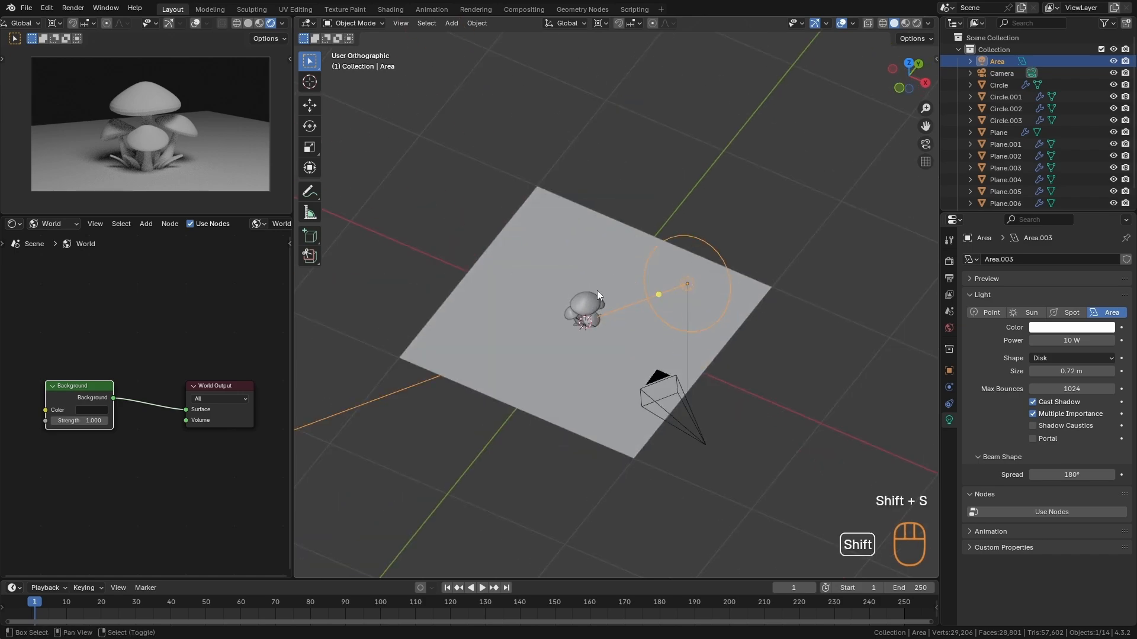
key("shift+s")
left_click(463, 385)
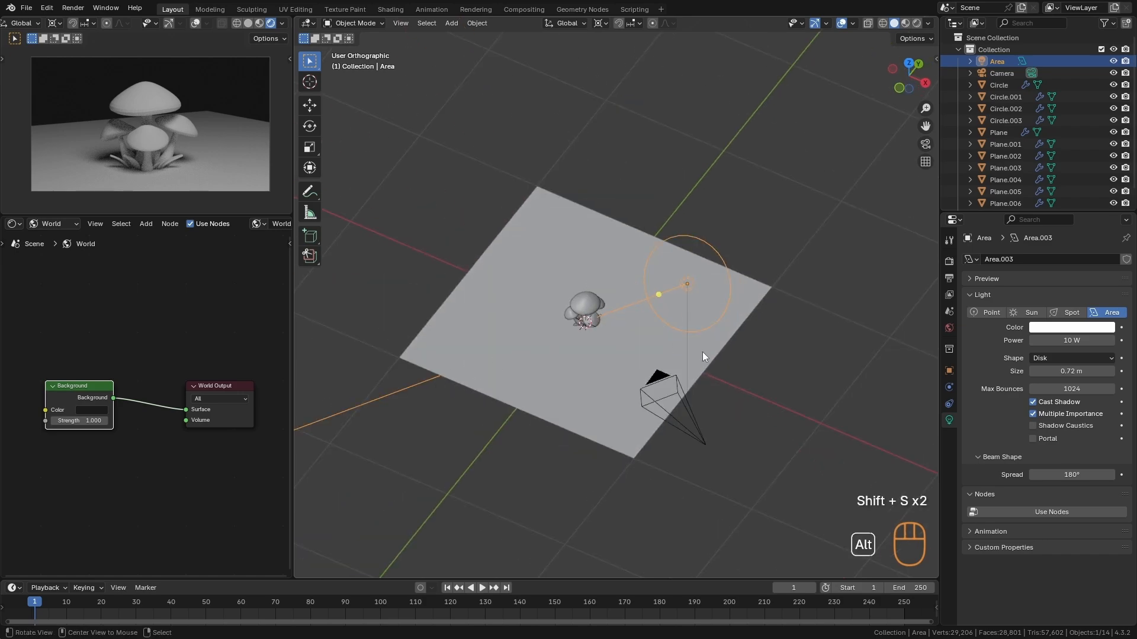
left_click_drag(702, 352, 686, 365, "alt")
key("r")
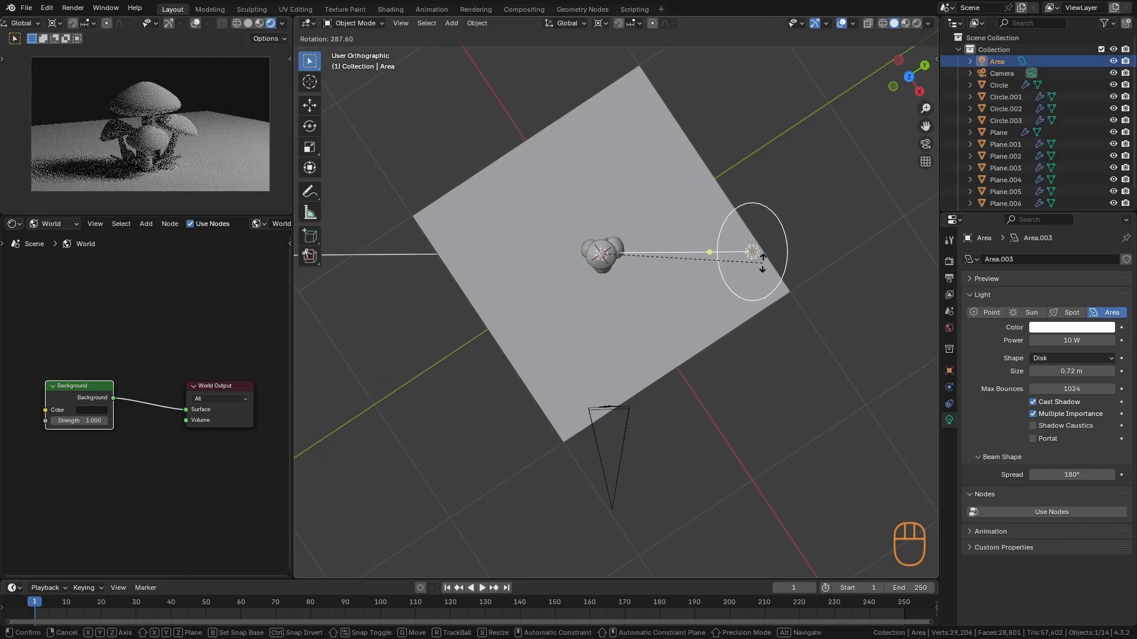
key("Escape")
key("r")
key("r")
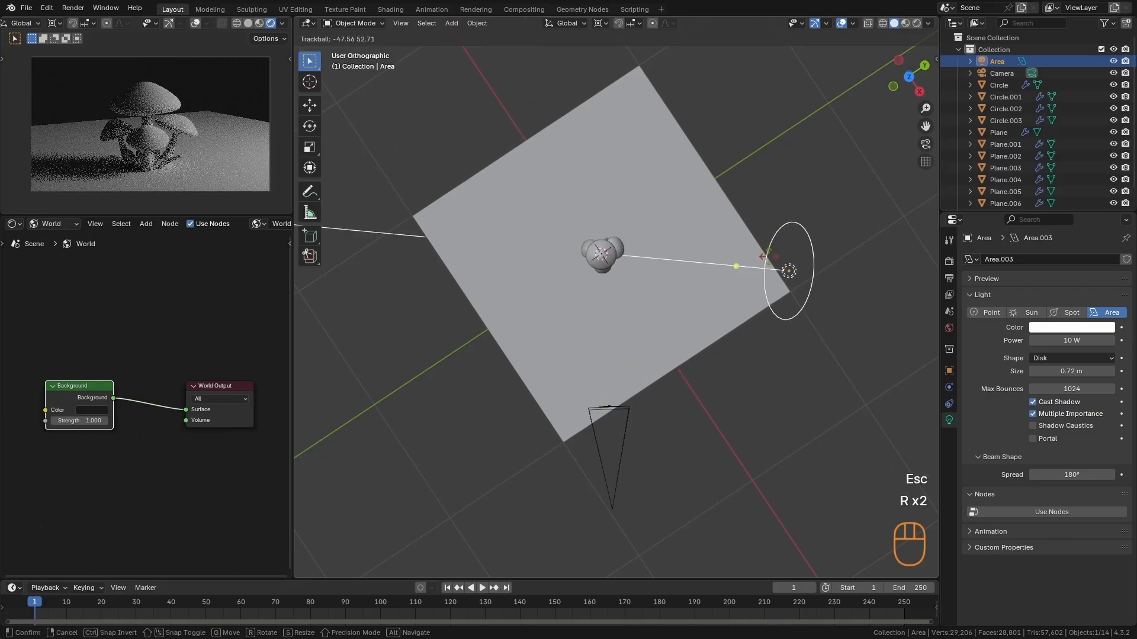
key("Escape")
- Rotate the area light around the 3D cursor by -28.2° and a further -16.6° in the view plane
key("r")
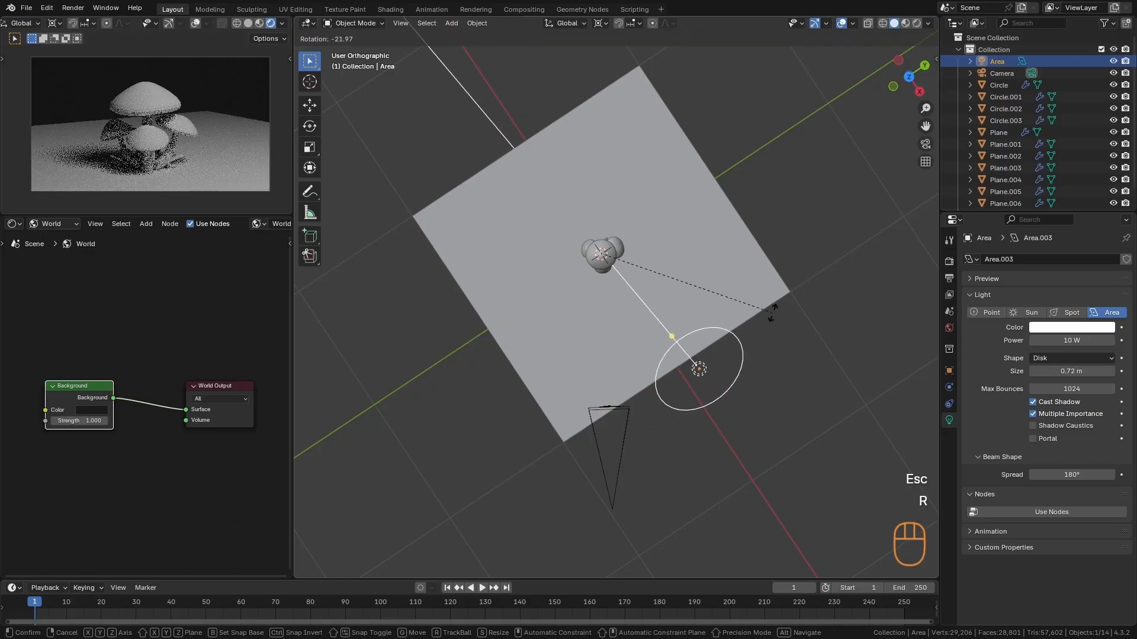
left_click(777, 300)
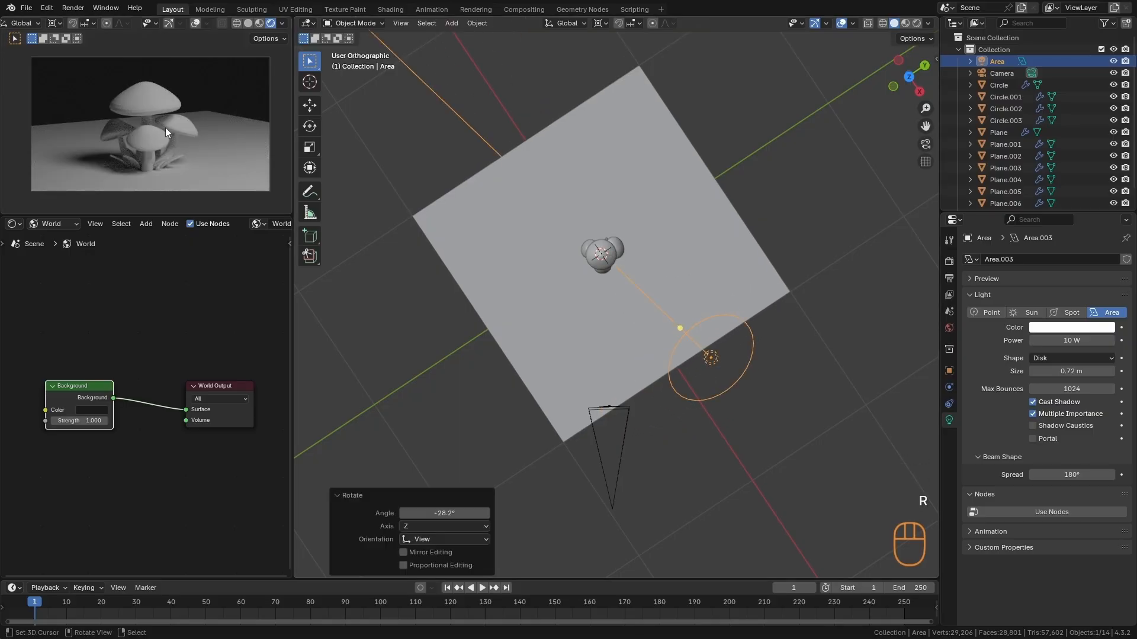
left_click_drag(654, 406, 688, 270, "ctrl+alt")
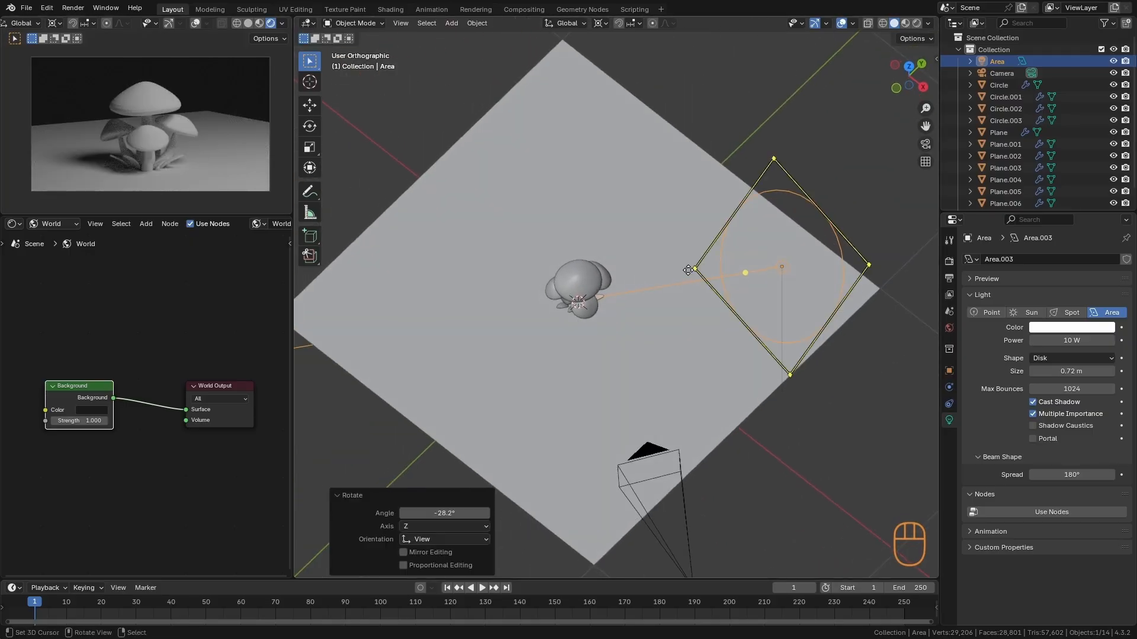
middle_click_drag(688, 270, 715, 249, "alt")
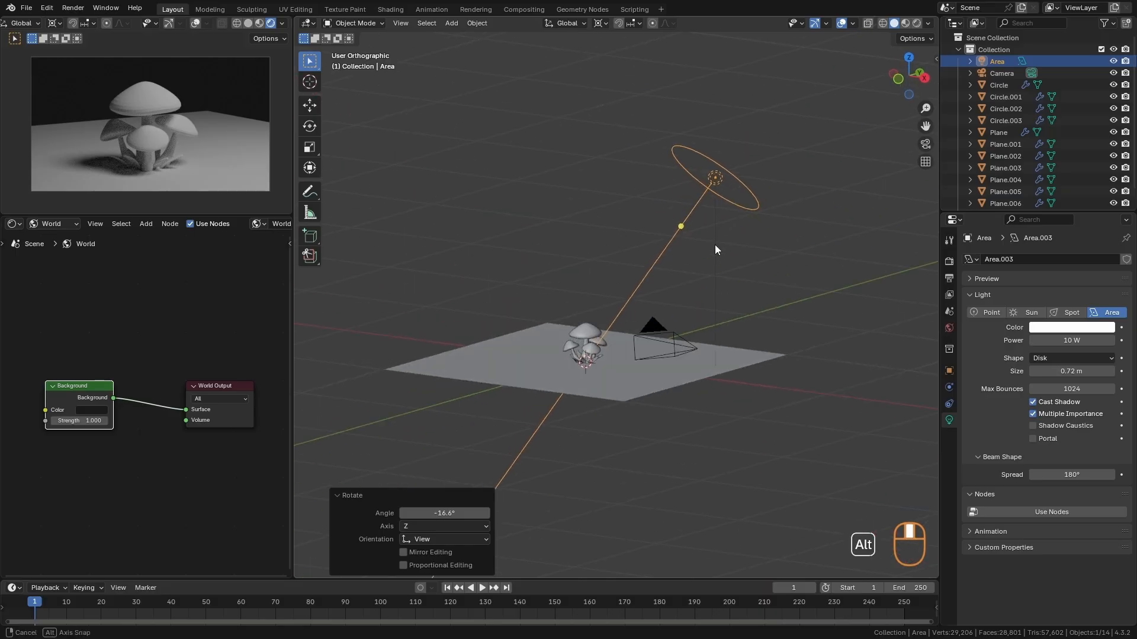
- Trackball-rotate the area light by about 35° to lower it, and swing it around the mushrooms from a near-top view
key("r")
key("r")
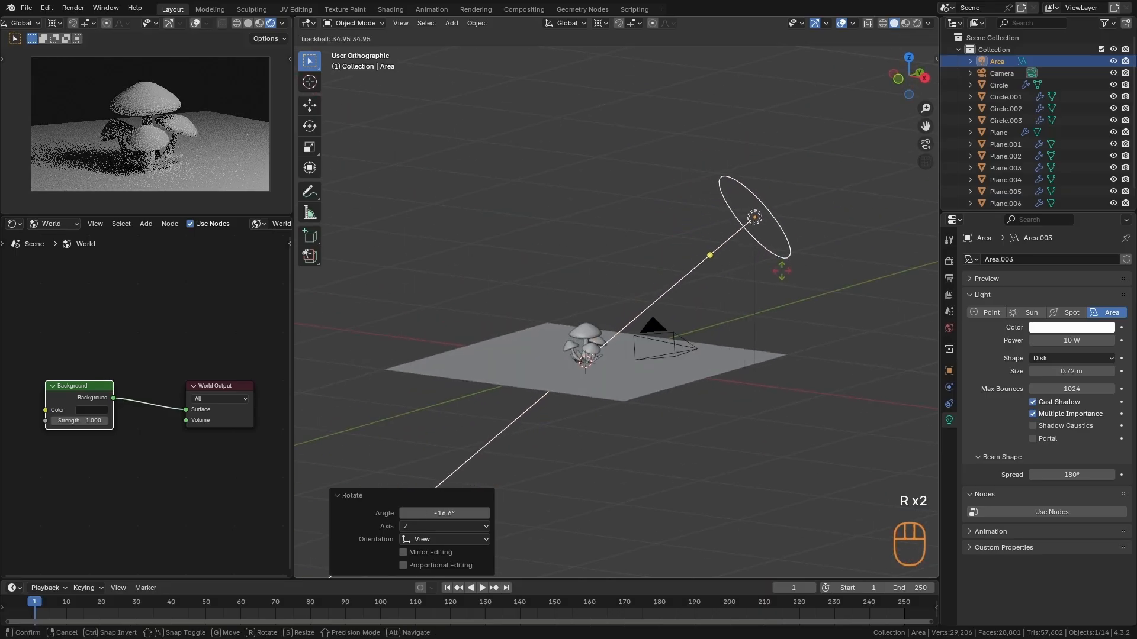
left_click(781, 271)
left_click_drag(781, 270, 687, 415, "alt")
key("r")
left_click(730, 385)
key("Escape")
key("a")
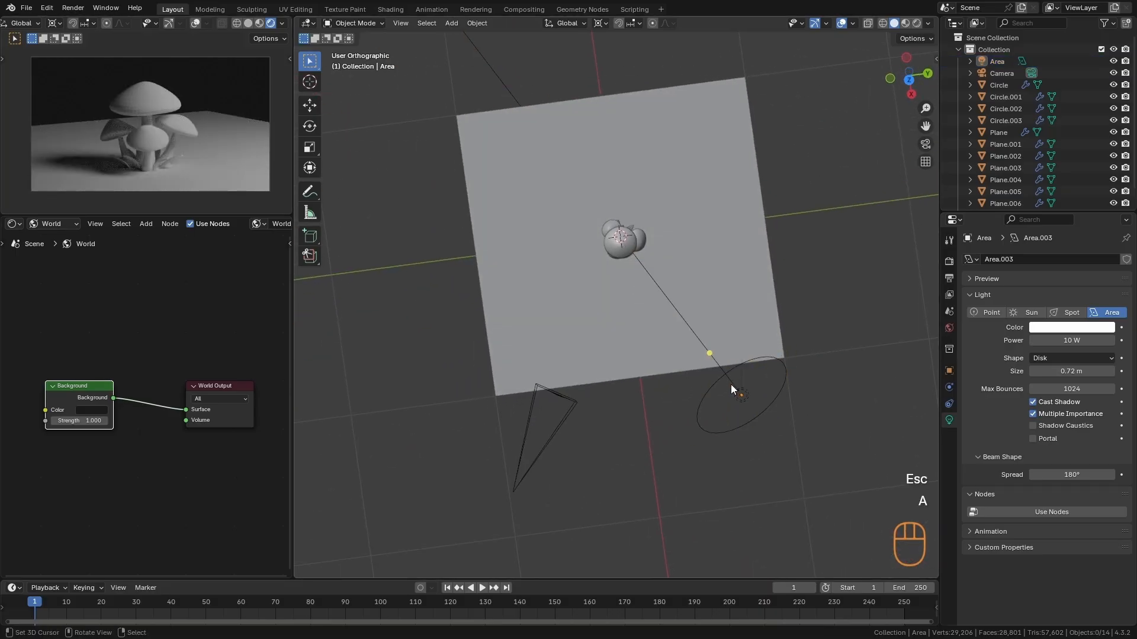
- Extrude the ground plane's back edge upward by about 2.03 m along Z to form a backdrop wall
left_click_drag(731, 385, 735, 356, "alt")
left_click(735, 355)
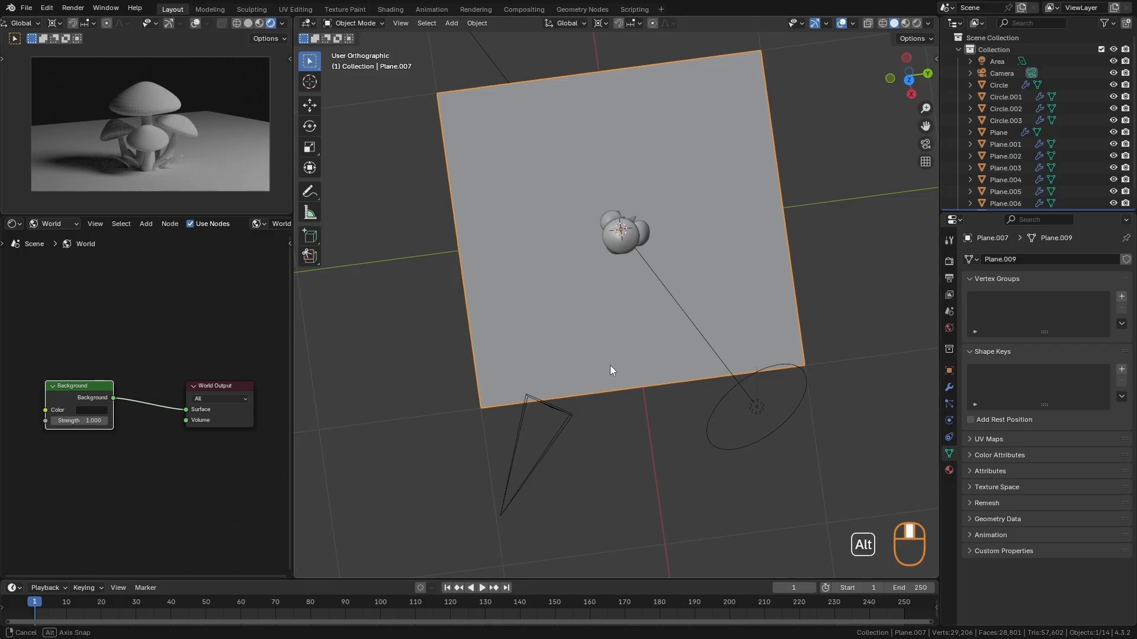
middle_click_drag(610, 365, 519, 292, "alt")
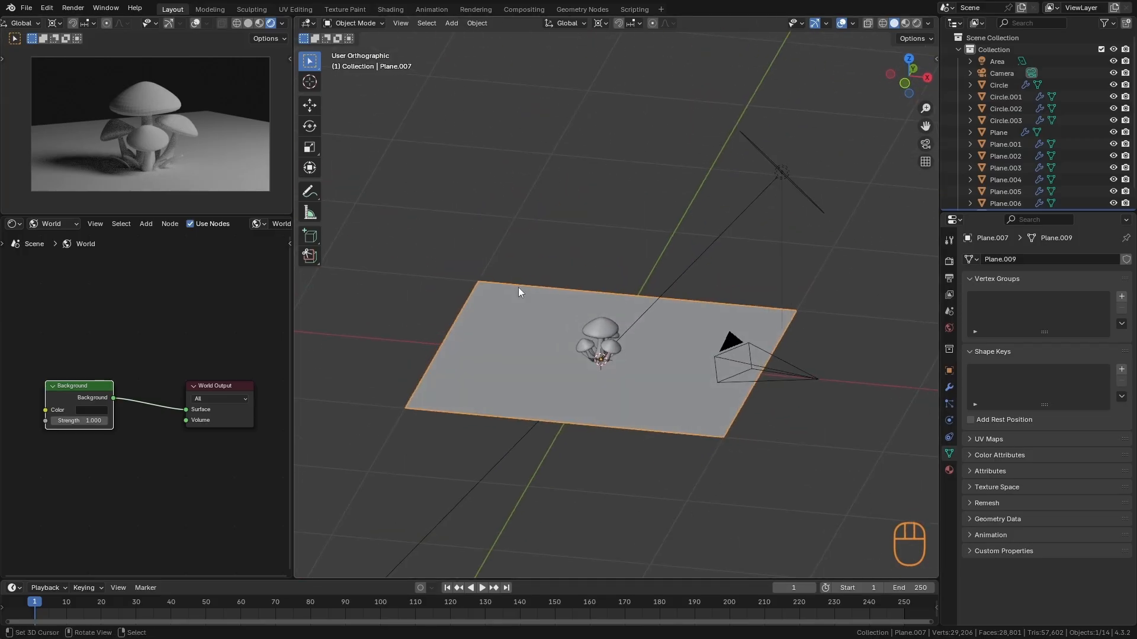
key("Tab")
left_click(434, 343, "alt")
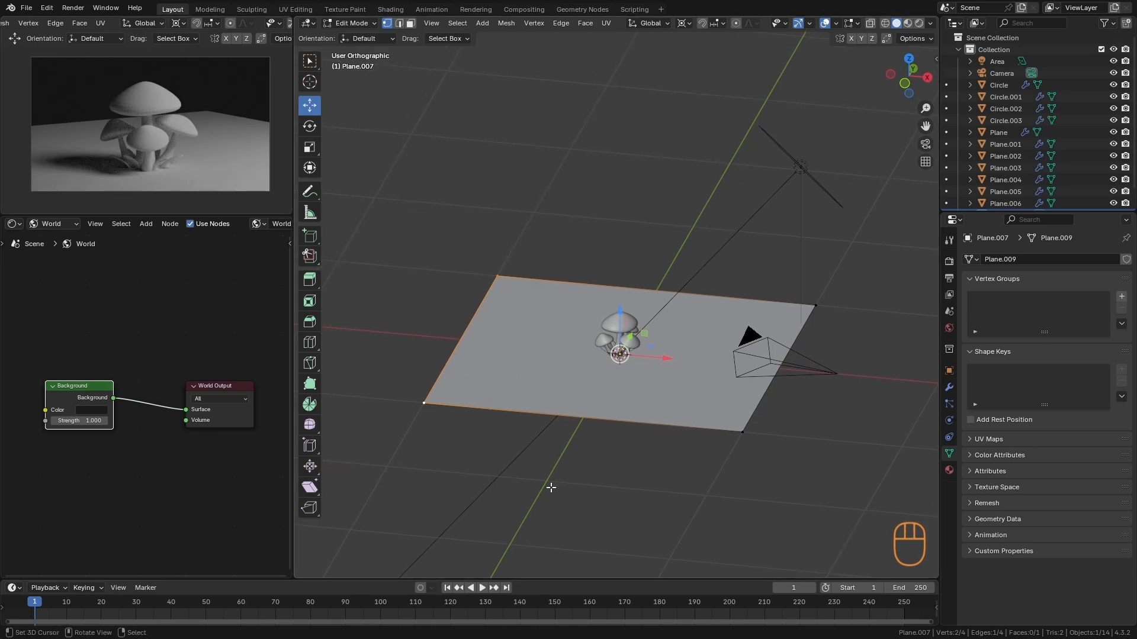
key("e")
key("z")
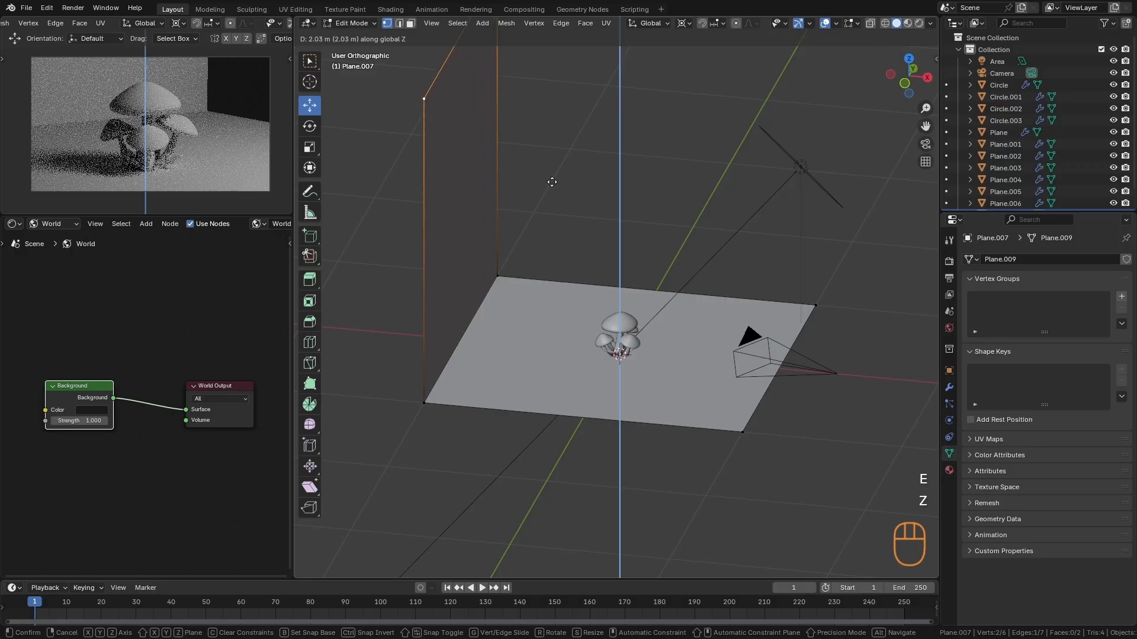
left_click(552, 184)
scroll(552, 185, "down", 4)
- Rotate the whole floor and wall mesh 33.8° in top view so the wall stands behind the mushrooms
left_click_drag(552, 185, 624, 423, "alt")
key("a")
key("a")
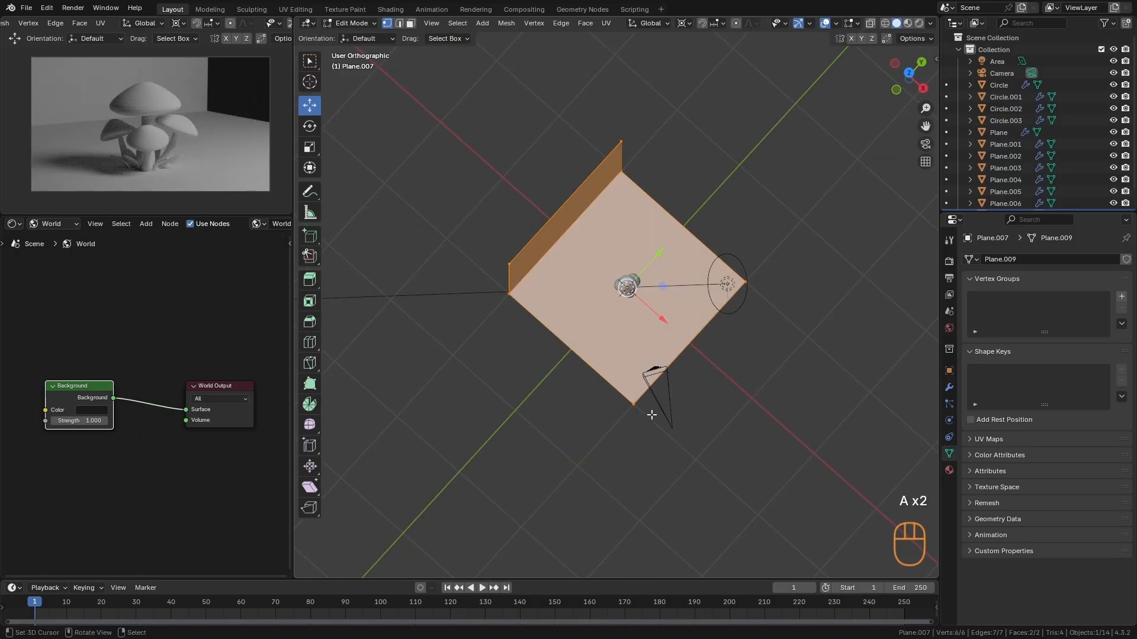
key("KP_7")
key("r")
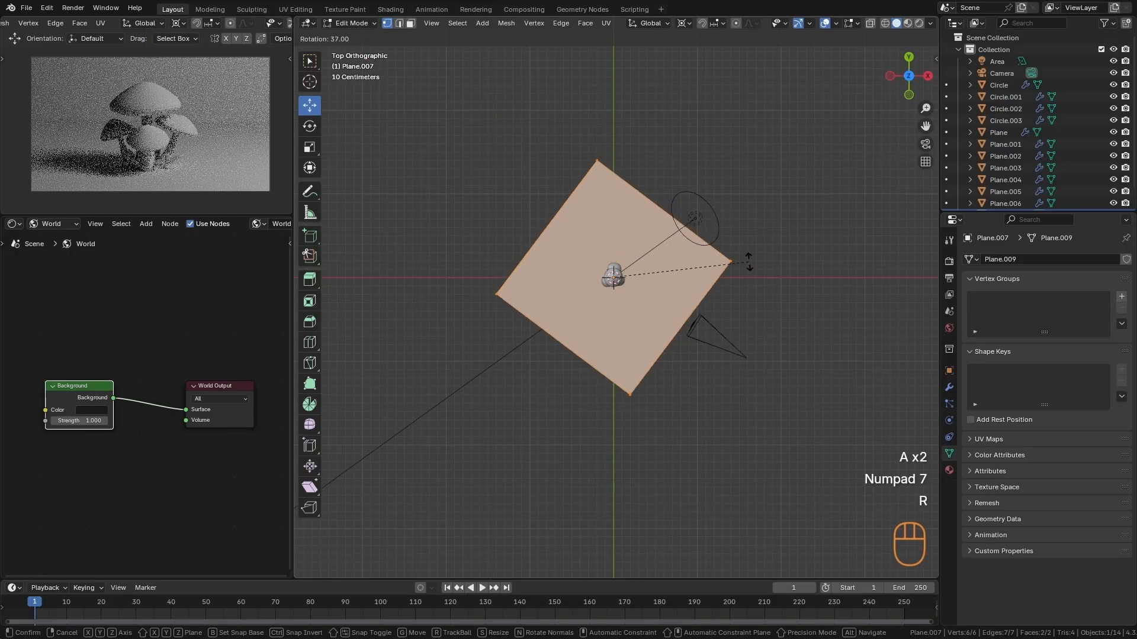
left_click(743, 254)
mouse_move(743, 254)
middle_mouse_down()
mouse_move(692, 356)
mouse_move(748, 243)
mouse_move(726, 266)
middle_mouse_up()
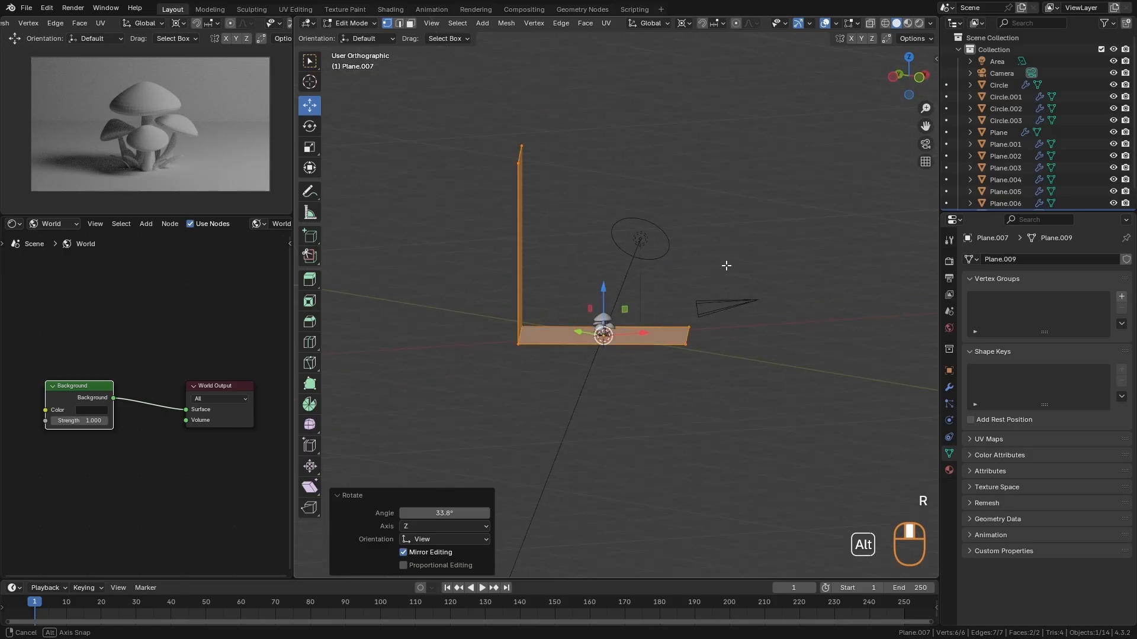
middle_click_drag(624, 335, 573, 307, "alt")
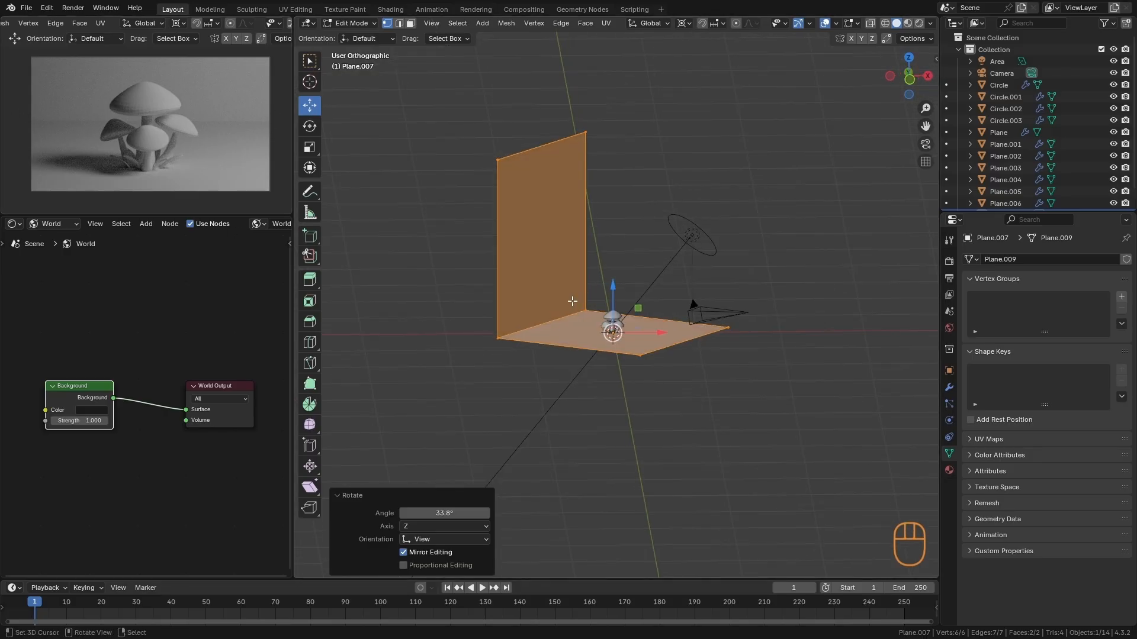
- Bevel the edge between the floor and the backdrop wall by 0.62 m with 11 segments, and return to Object Mode
right_click(560, 323, "alt")
middle_click_drag(567, 375, 553, 295, "alt")
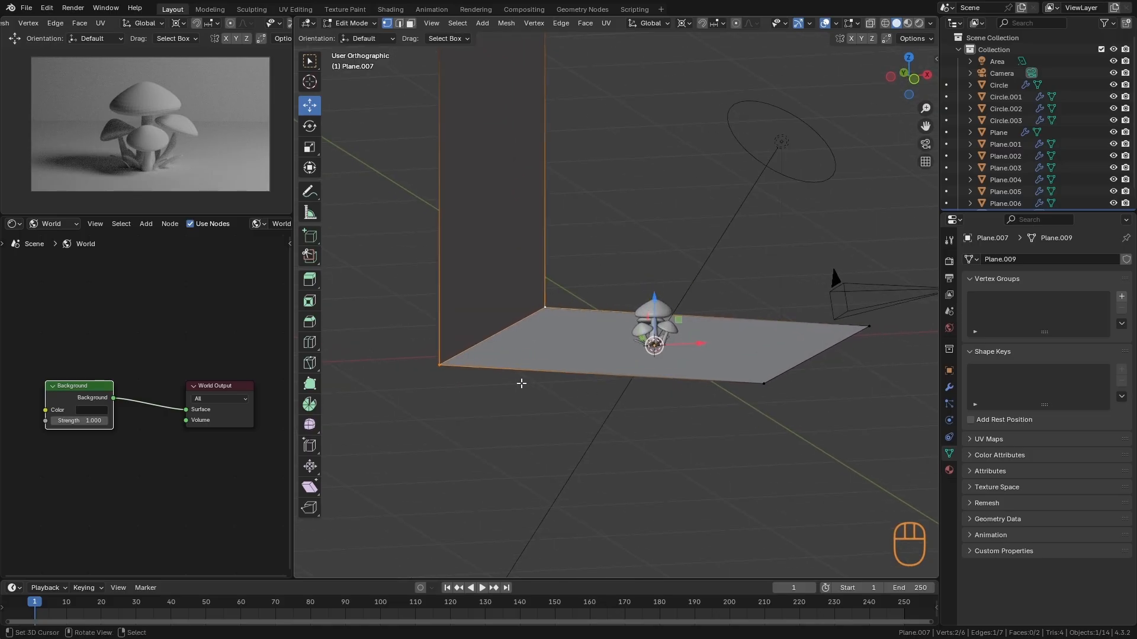
key("ctrl+b")
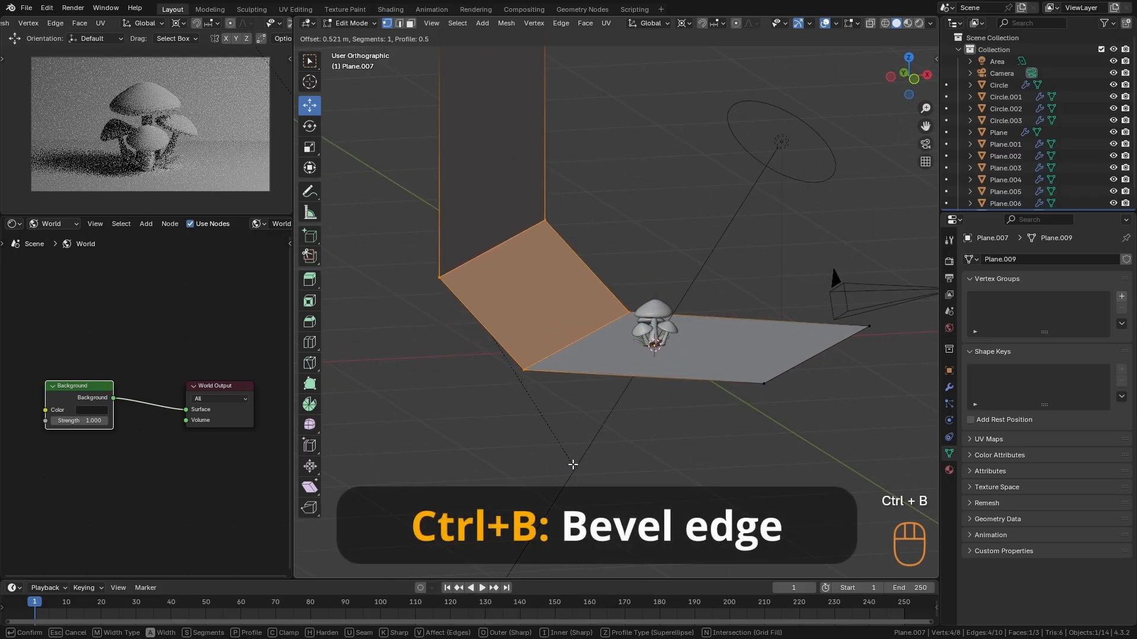
scroll(575, 464, "up", 5)
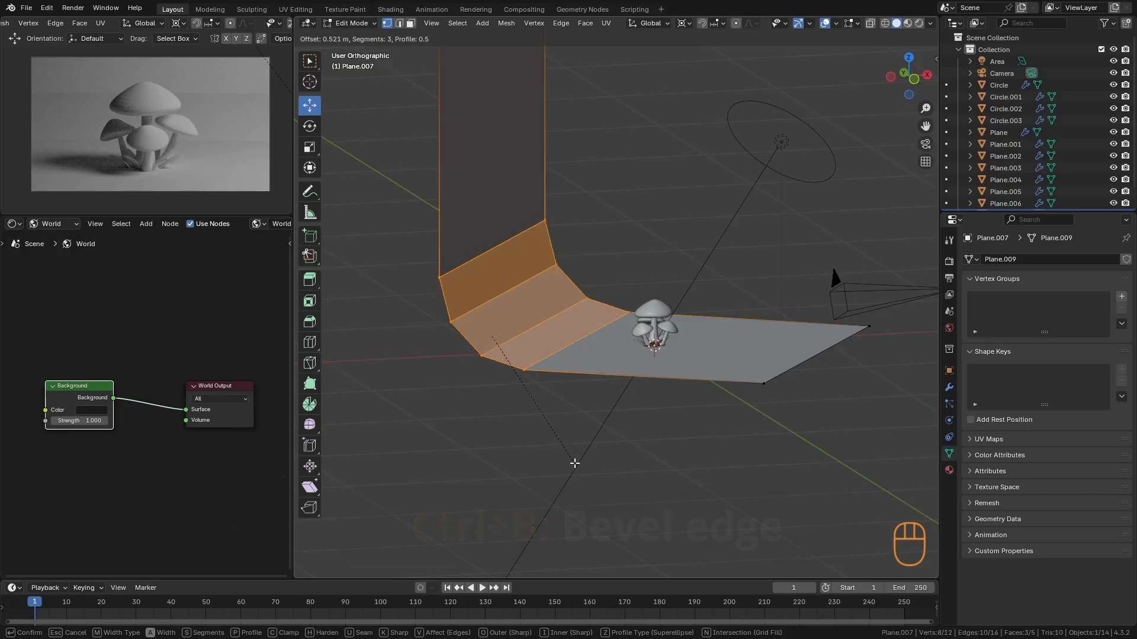
scroll(586, 467, "up", 4)
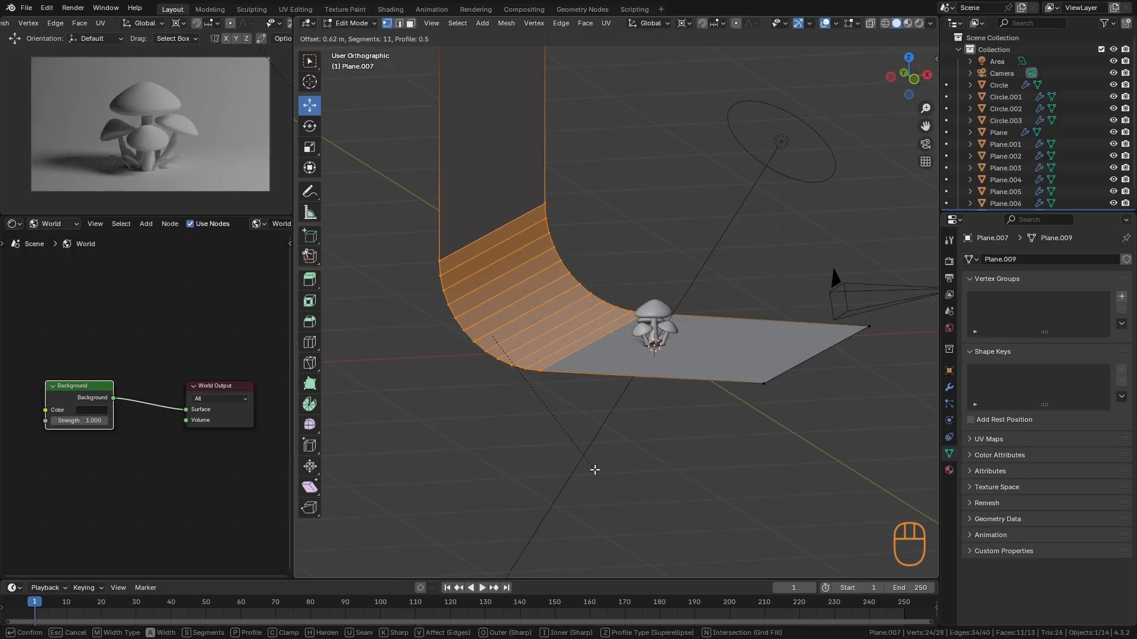
left_click(595, 469)
key("Tab")
- Apply Shade Smooth to the curved backdrop
left_click_drag(893, 333, 367, 224, "alt")
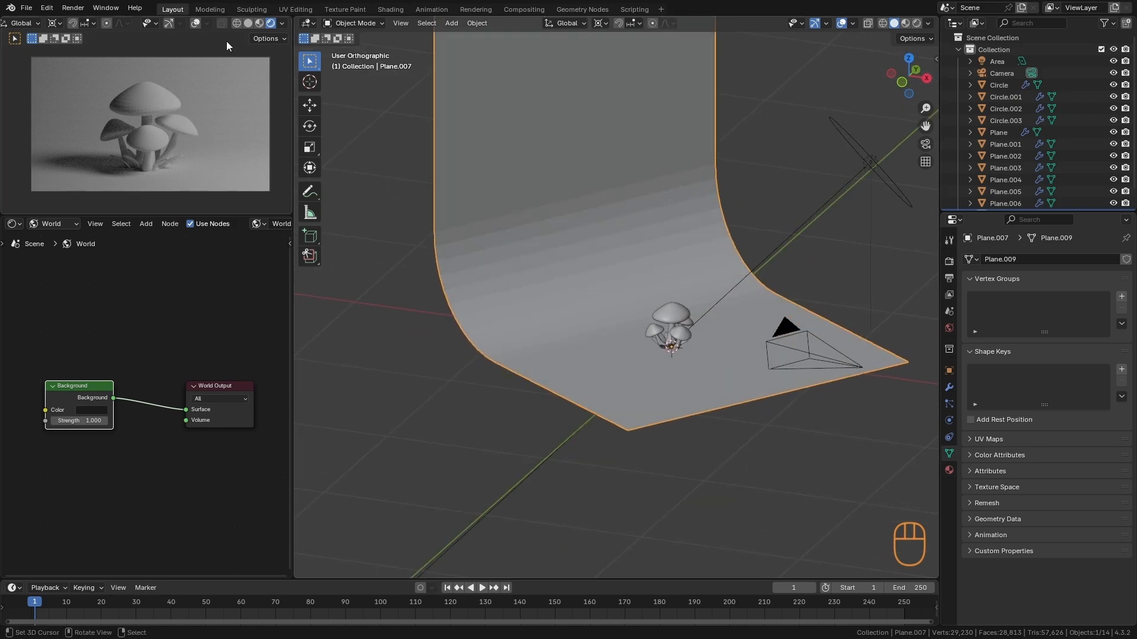
left_click_drag(624, 396, 639, 331, "ctrl+alt")
left_click_drag(640, 331, 601, 343, "alt")
left_click_drag(582, 205, 667, 155, "ctrl+alt")
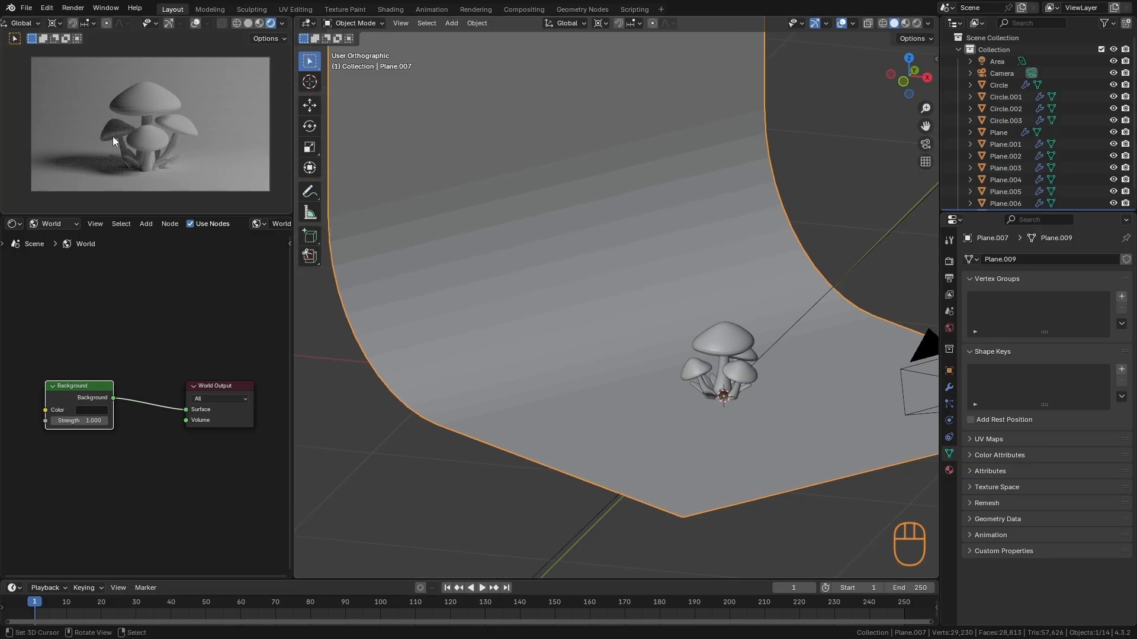
key("w")
left_click(730, 241)
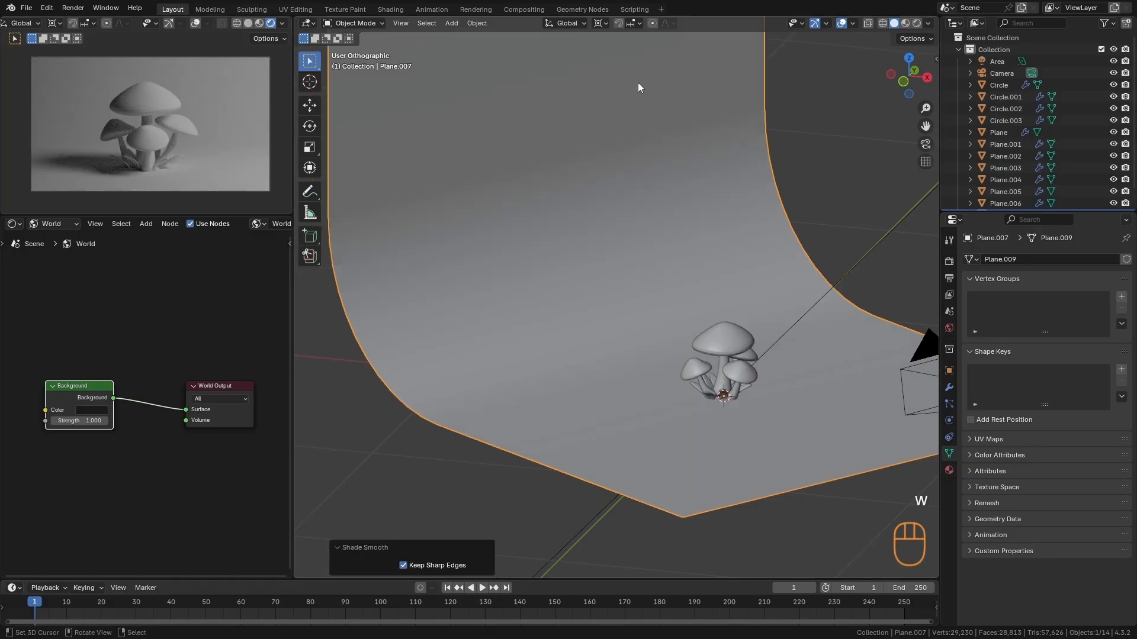
- Select the mushrooms, leaves and backdrop together, apply Shade Smooth to them, and clear the selection
left_click_drag(585, 273, 630, 312, "alt+shift")
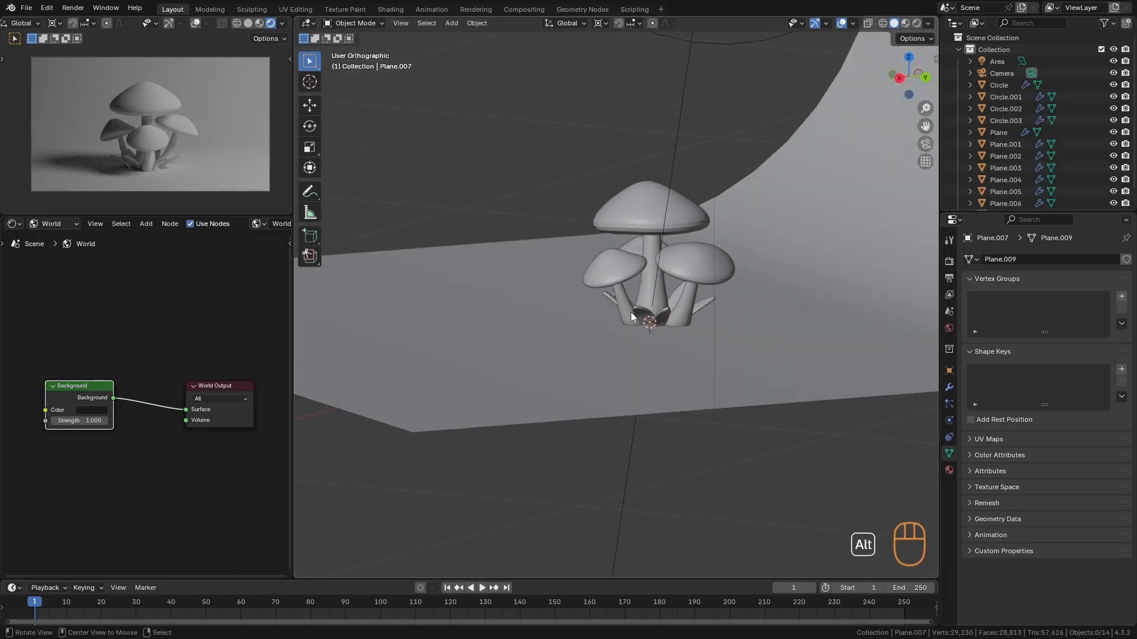
left_click_drag(567, 145, 759, 448)
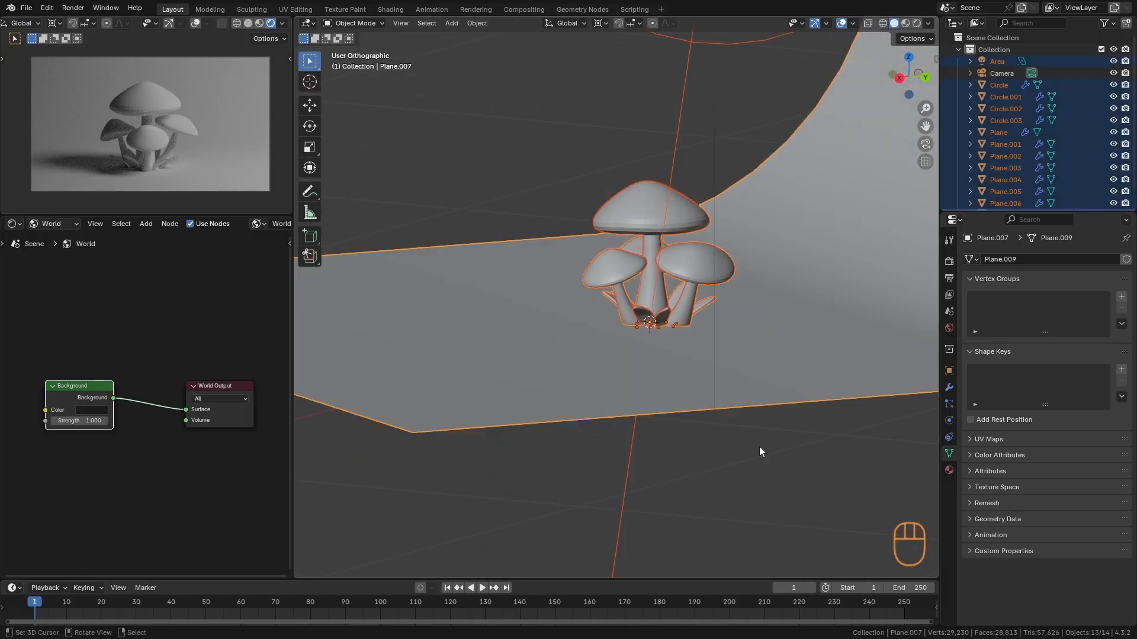
key("w")
left_click(754, 261)
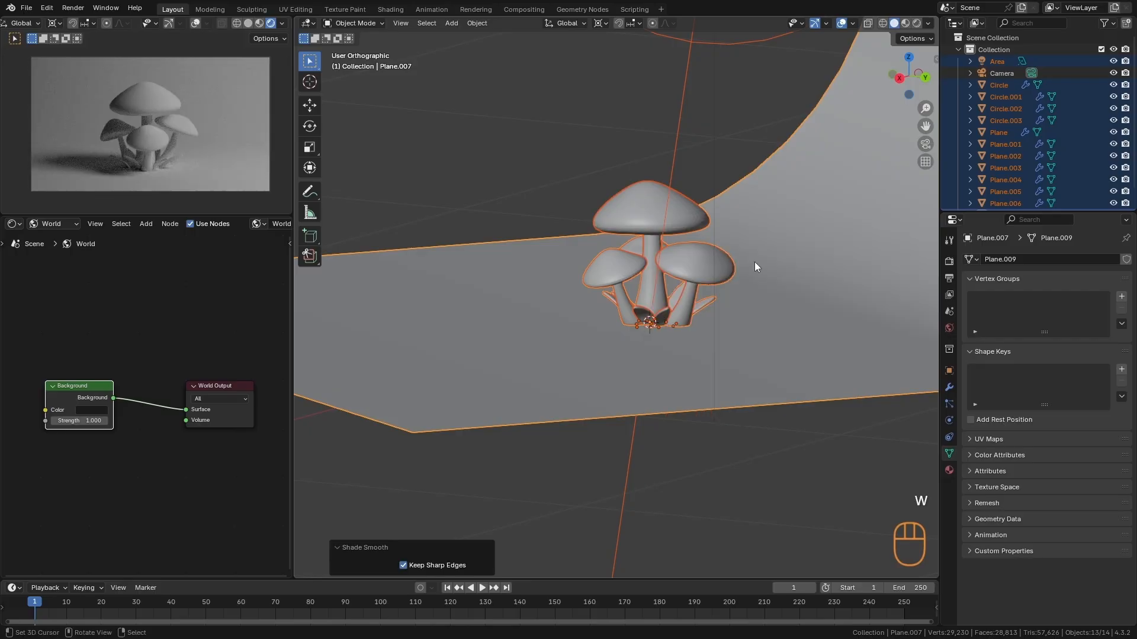
key("a")
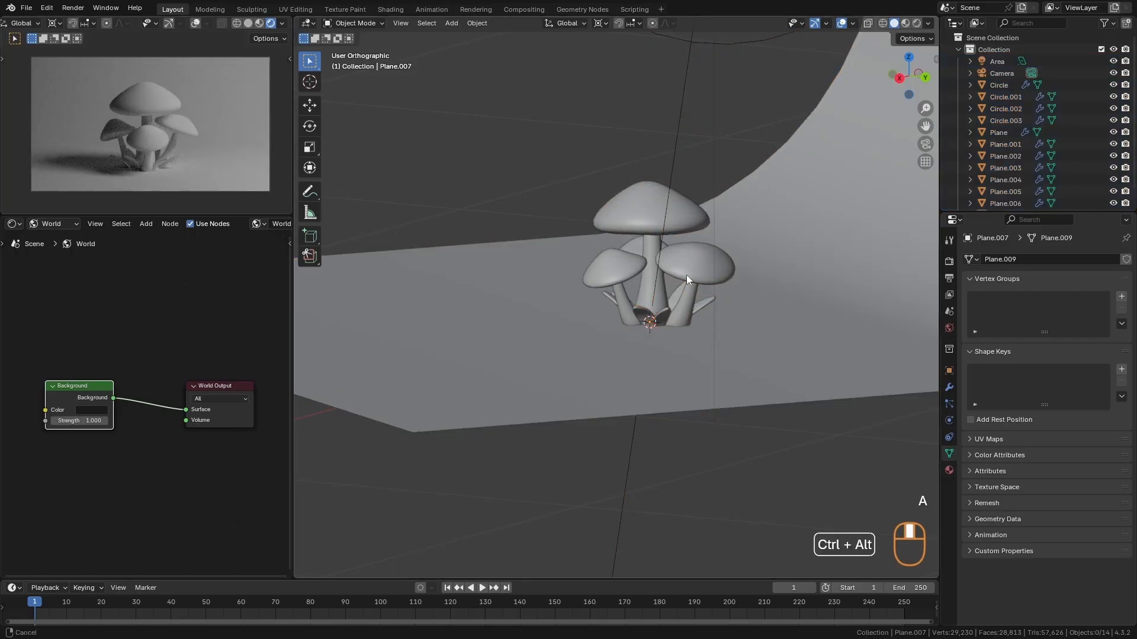
- Rotate the area light around the mushrooms and move it by about -0.26 m X, -0.08 m Y and -0.25 m Z
left_click_drag(687, 274, 663, 355, "ctrl+alt")
left_click_drag(633, 367, 722, 421, "alt")
right_click(842, 142)
key("Escape")
left_click_drag(764, 305, 789, 261, "alt")
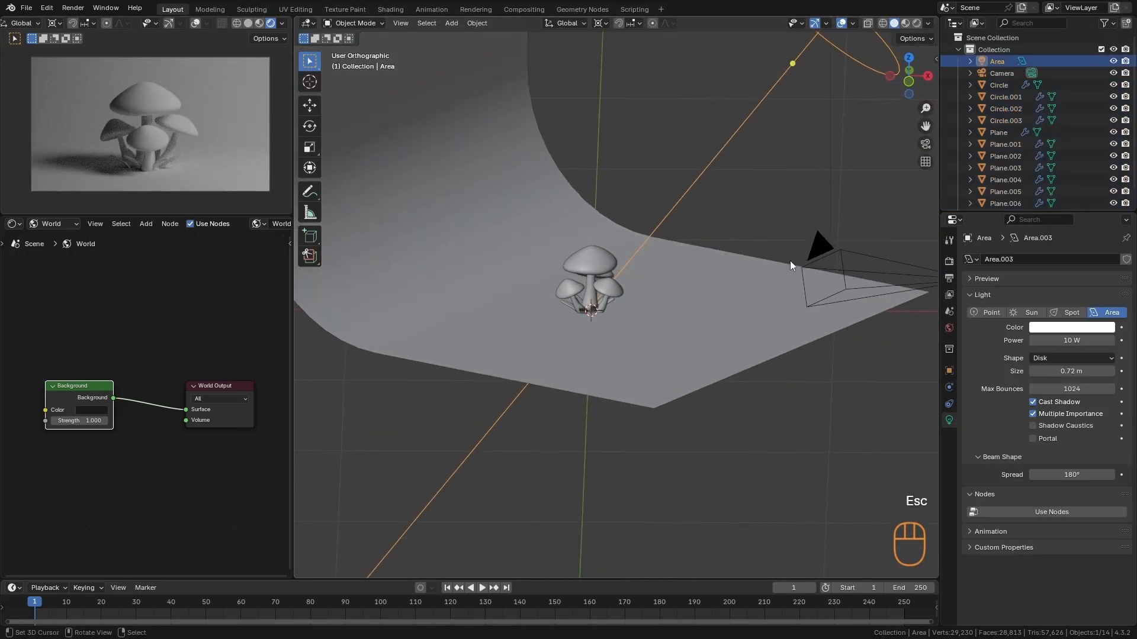
key("r")
left_click(758, 374)
key("g")
left_click(711, 410)
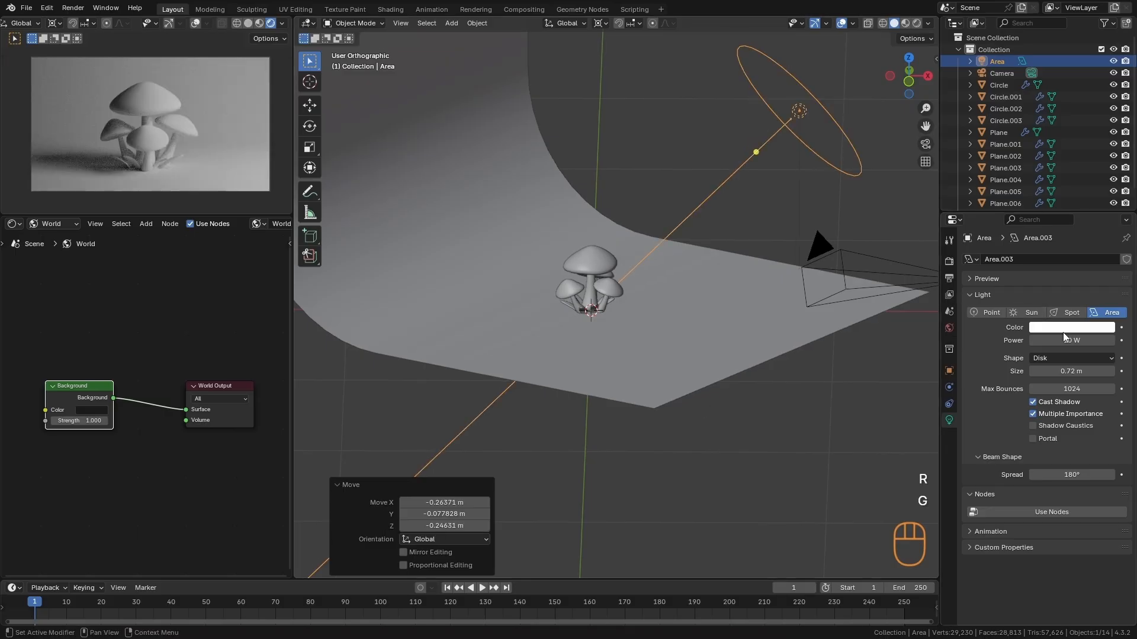
- Set the area light's power to 6.8 W, rotate it 16.4° in top view, and shift it in the horizontal plane
mouse_move(1073, 340)
left_mouse_down("shift")
mouse_move(1057, 337)
mouse_move(1068, 337)
left_mouse_up("shift")
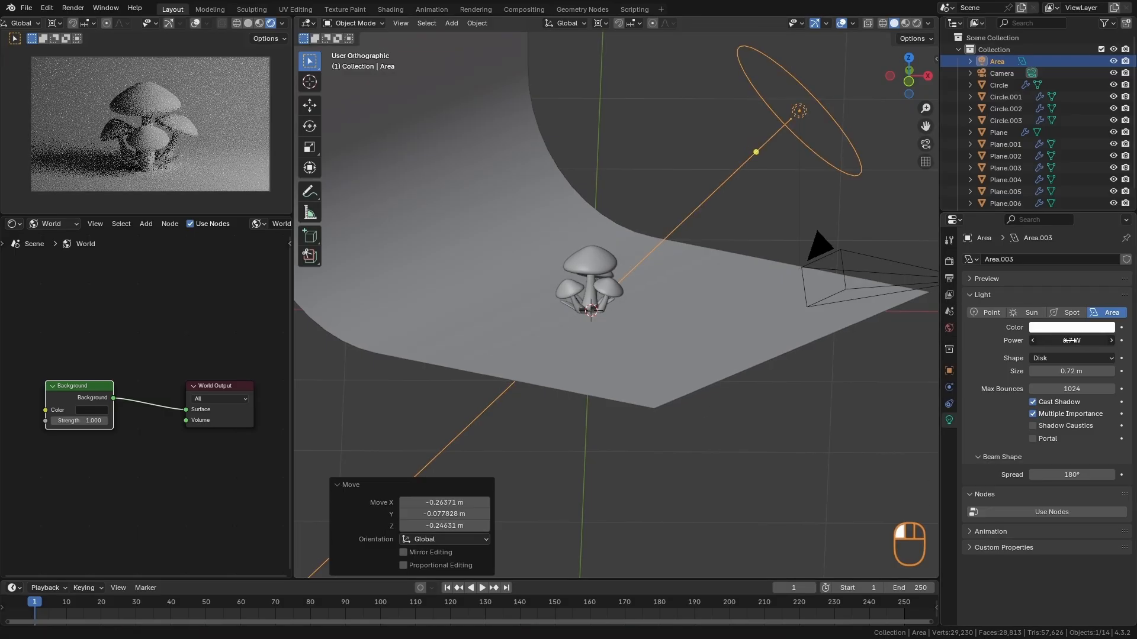
key("KP_7")
key("r")
left_click(765, 358)
key("g")
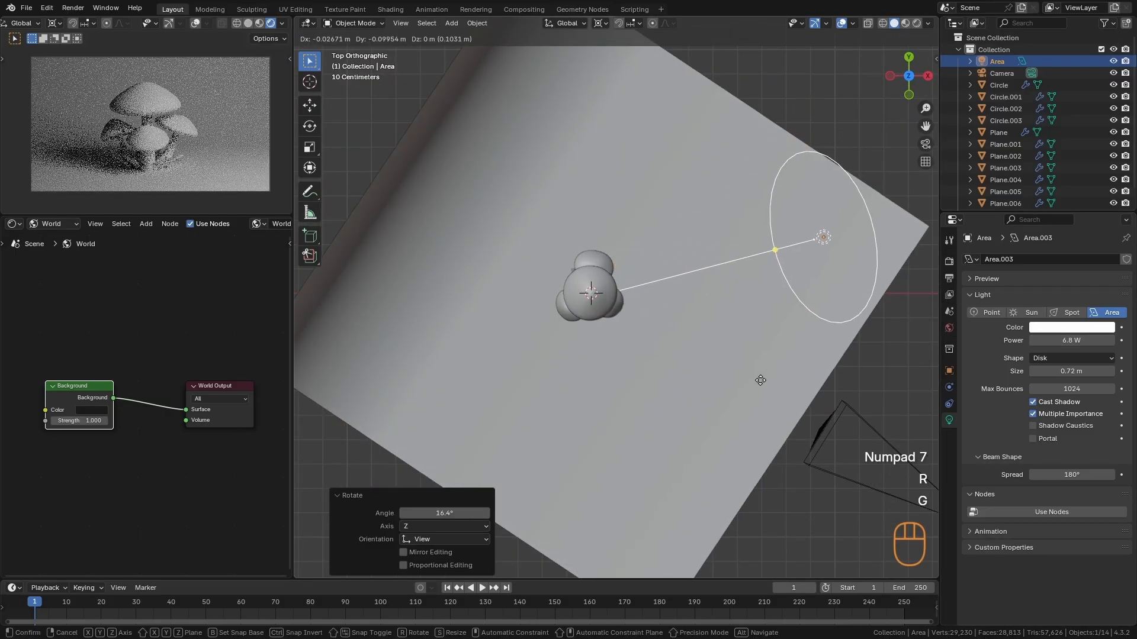
left_click(751, 403)
- Trackball-rotate the area light by about 13.8° and 3.44° to lower it, and set its power to 5 W
left_click_drag(738, 431, 733, 457, "ctrl+alt")
left_click_drag(733, 457, 713, 319, "alt")
key("r")
key("r")
left_click(783, 294)
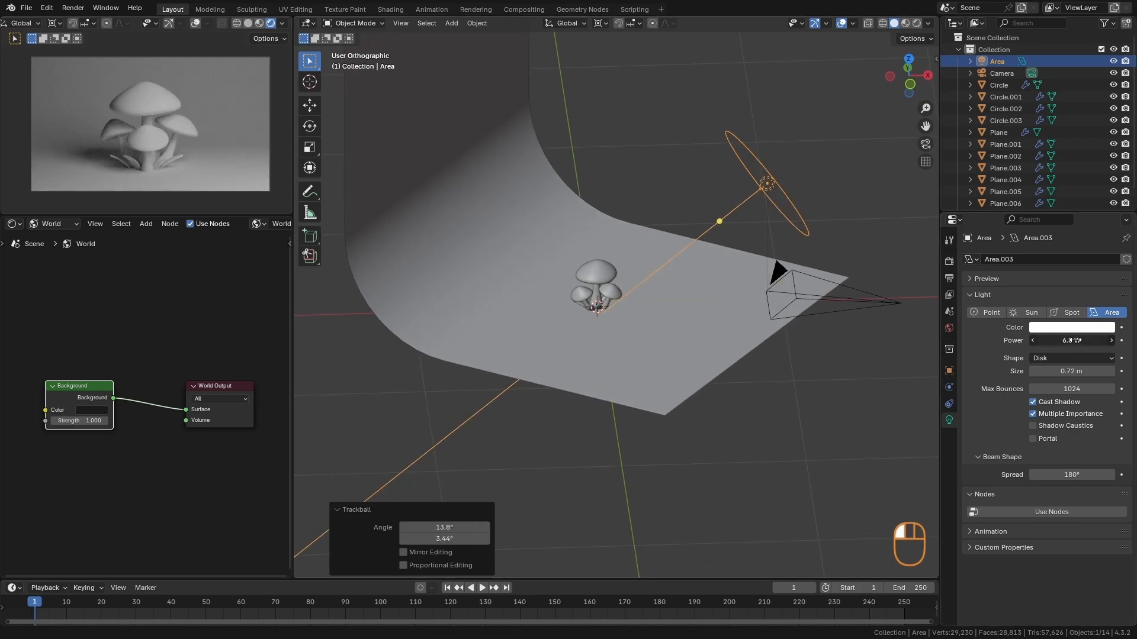
key("Return")
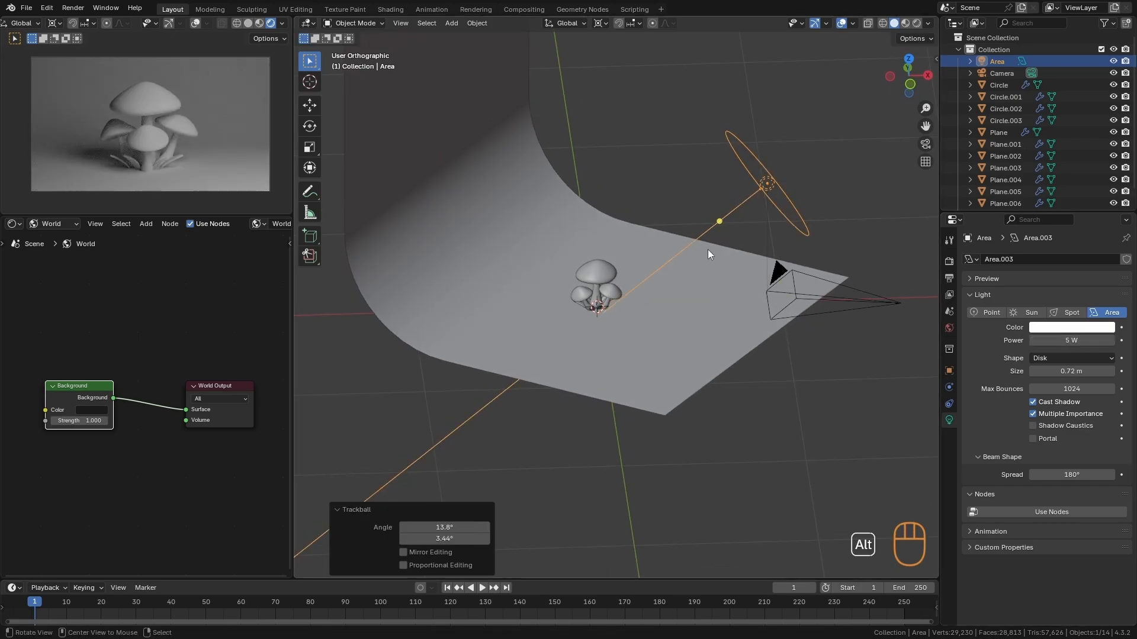
- Duplicate the area light in place and rotate the copy around the mushrooms in top view, more than 90° from the original
left_click_drag(708, 250, 633, 399, "alt")
key("KP_7")
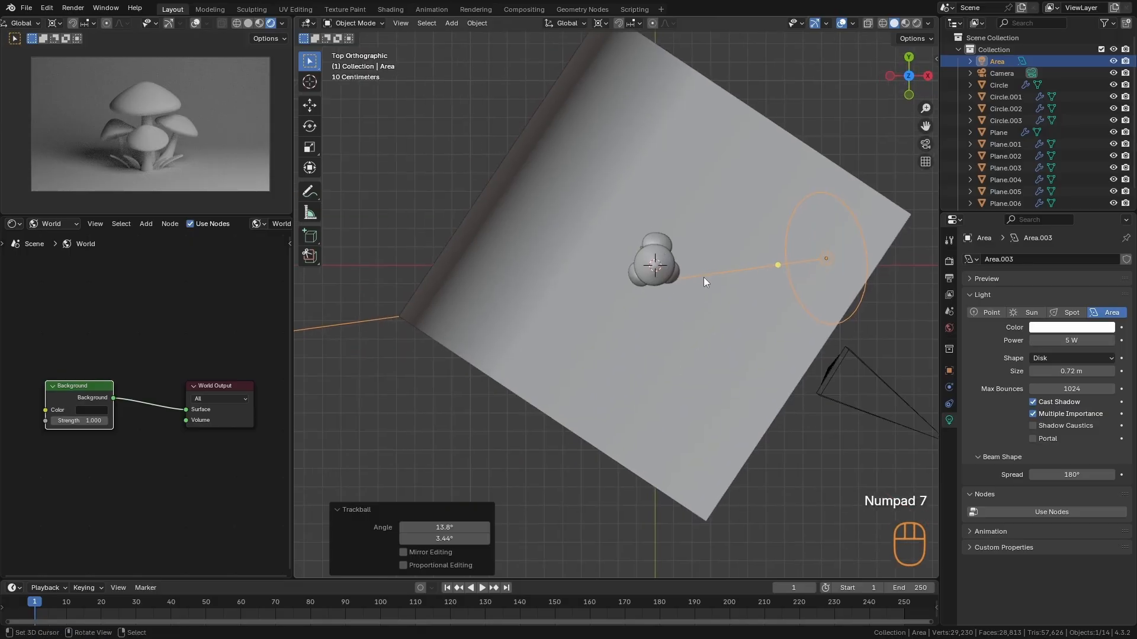
key("shift+d")
key("Escape")
key("r")
key("Escape")
- Rotate the duplicated light in an angled view, move it by about 0.07 m X and -0.06 m Z, and rotate it 33.4° in top view
key("r")
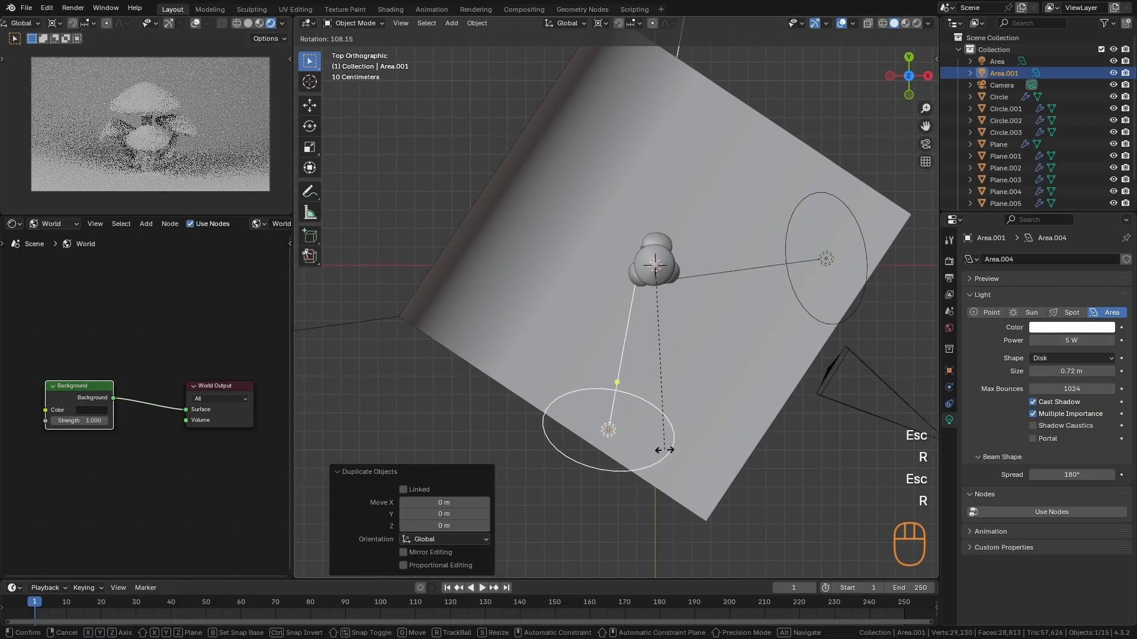
left_click(604, 383)
left_click_drag(603, 383, 644, 361, "alt")
key("r")
left_click(535, 219)
key("g")
left_click(557, 233)
key("KP_7")
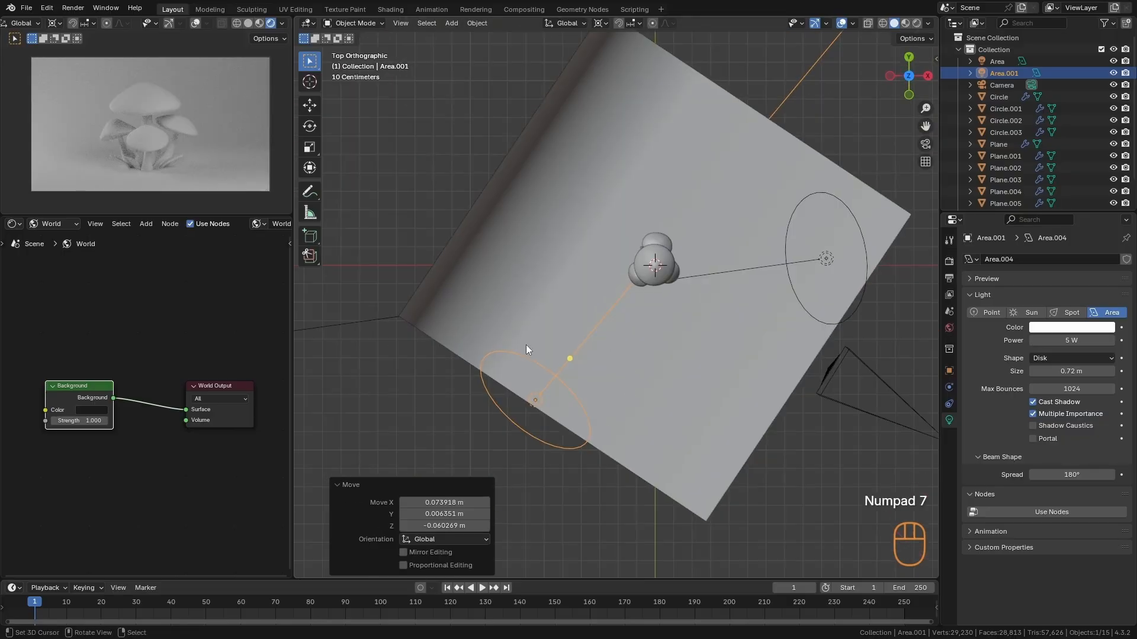
key("r")
left_click(462, 300)
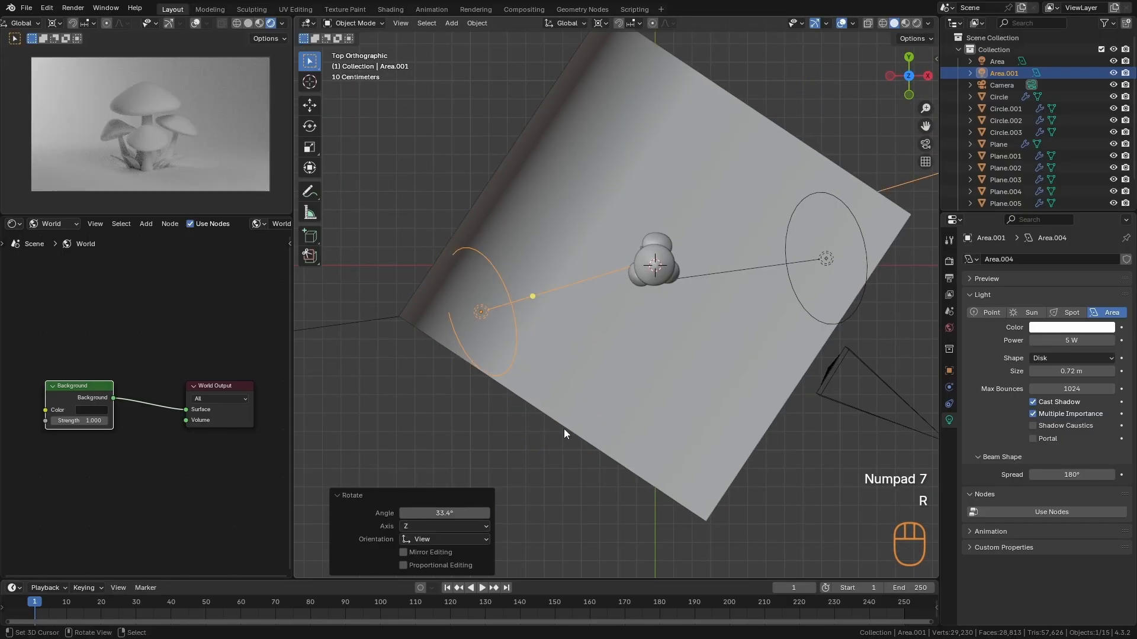
- Hide the original area light and rotate the duplicated light by -3.87° in top view
left_click(862, 235)
key("h")
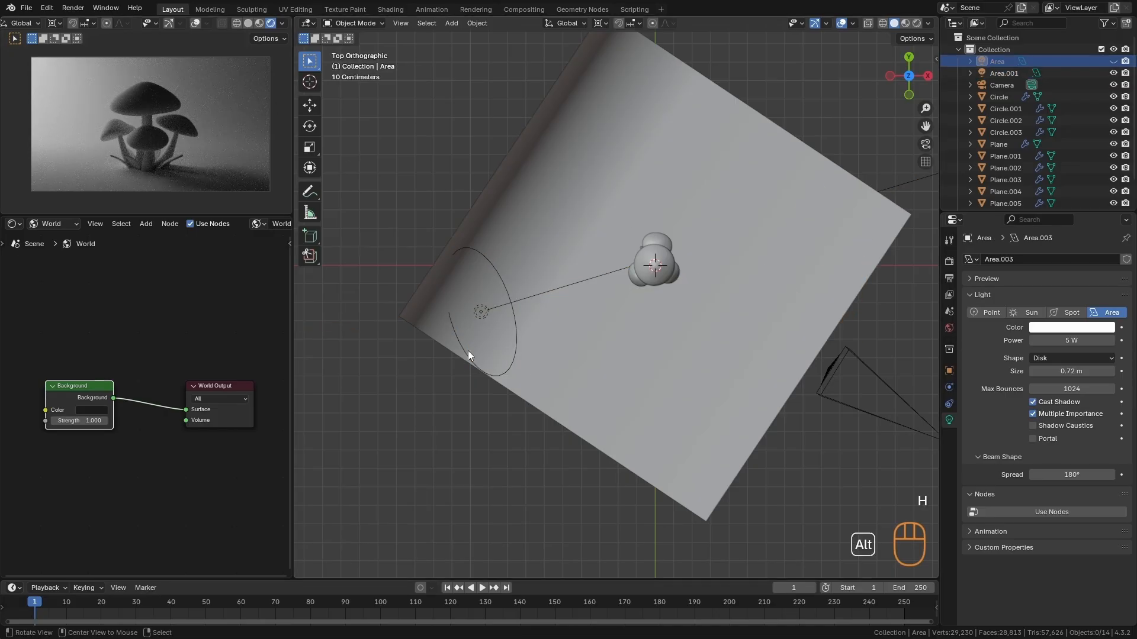
left_click(486, 299)
key("r")
left_click(483, 409)
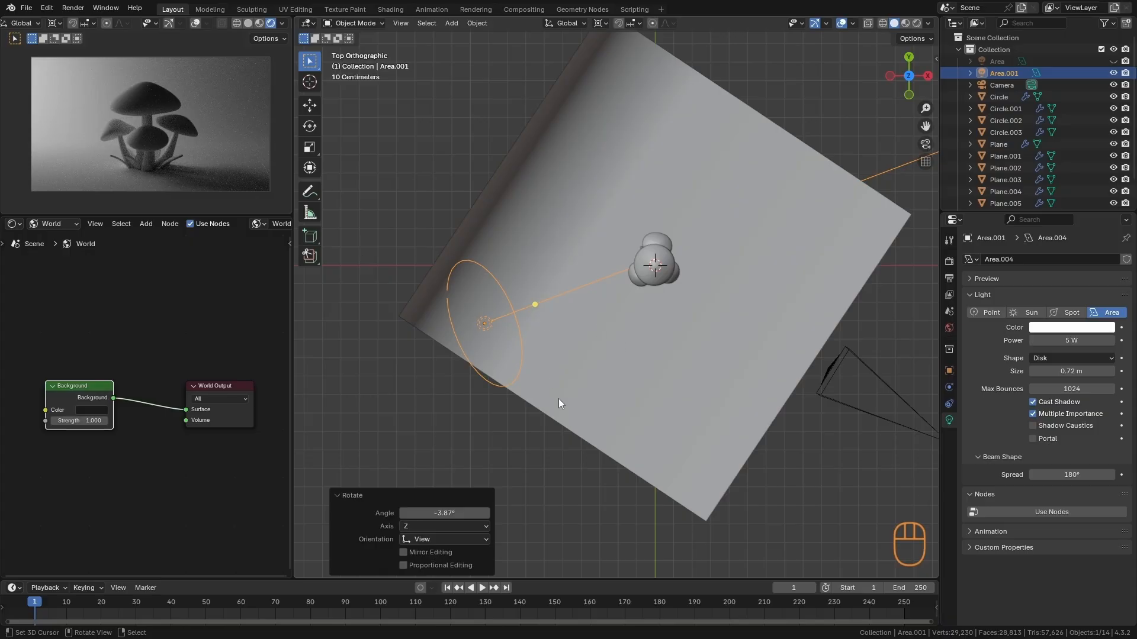
- Set the duplicated light's size to 0.28 m and its color to light blue (#B4D8FF)
left_click_drag(1058, 368, 1021, 373)
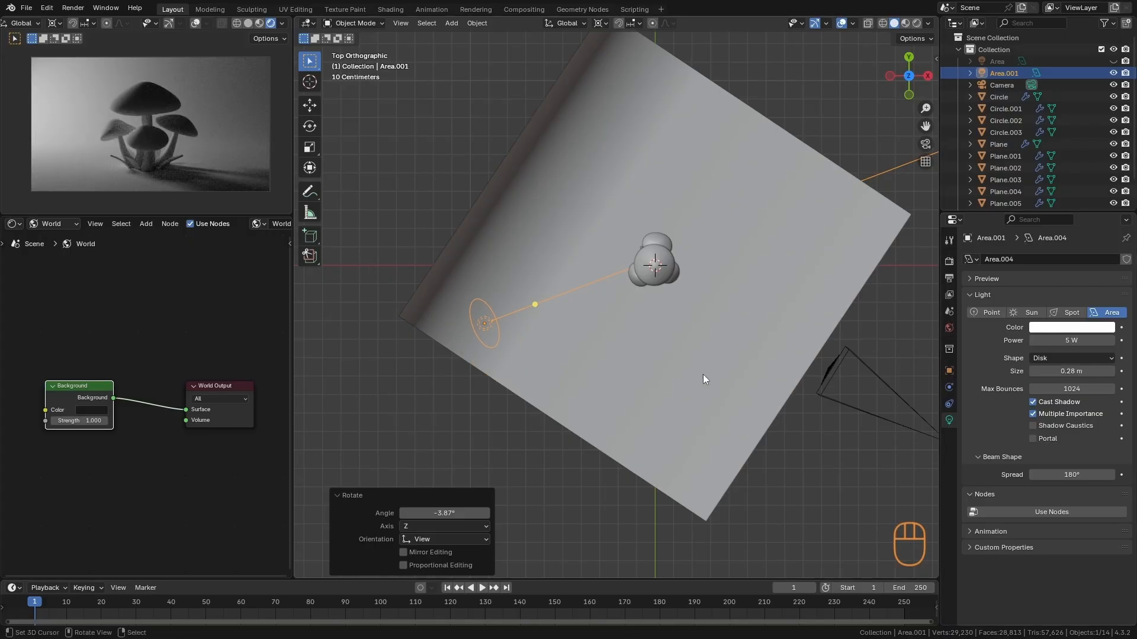
left_click(1059, 329)
left_click_drag(1060, 168, 1059, 181)
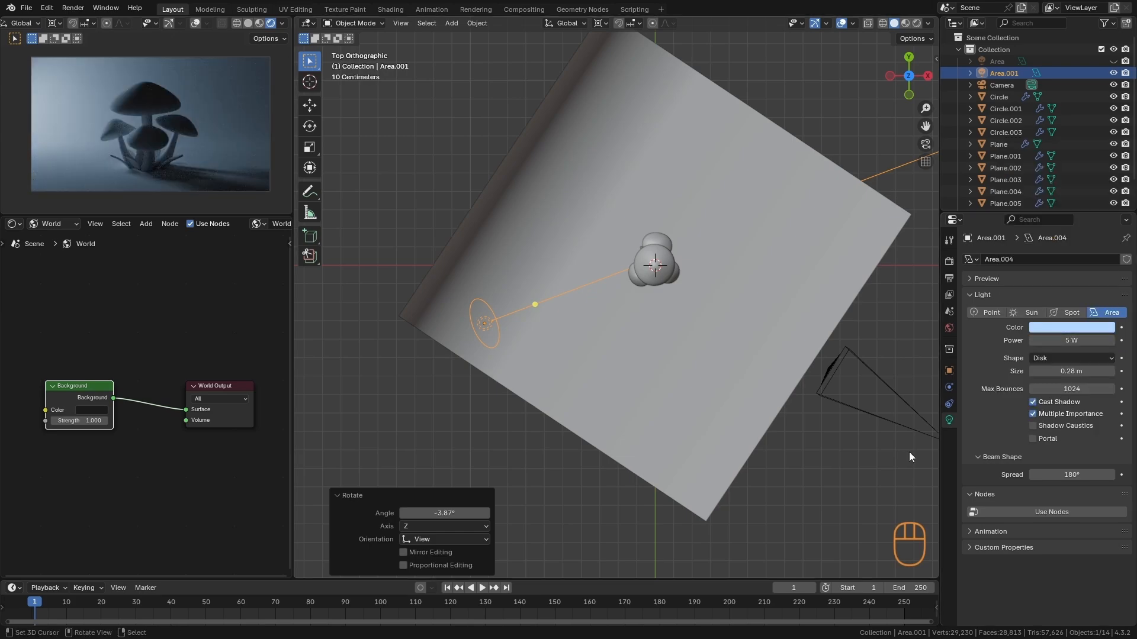
- Duplicate the blue area light in place and rotate the copy 143° around the mushrooms in top view
left_click_drag(593, 323, 568, 340, "alt+shift")
key("shift+d")
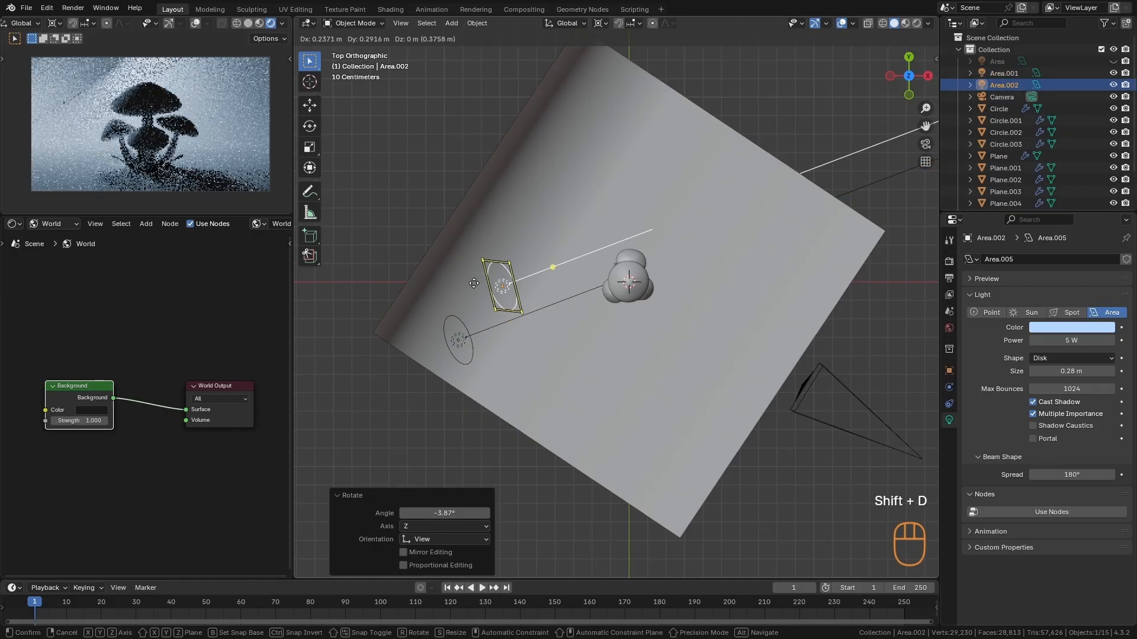
key("Escape")
key("r")
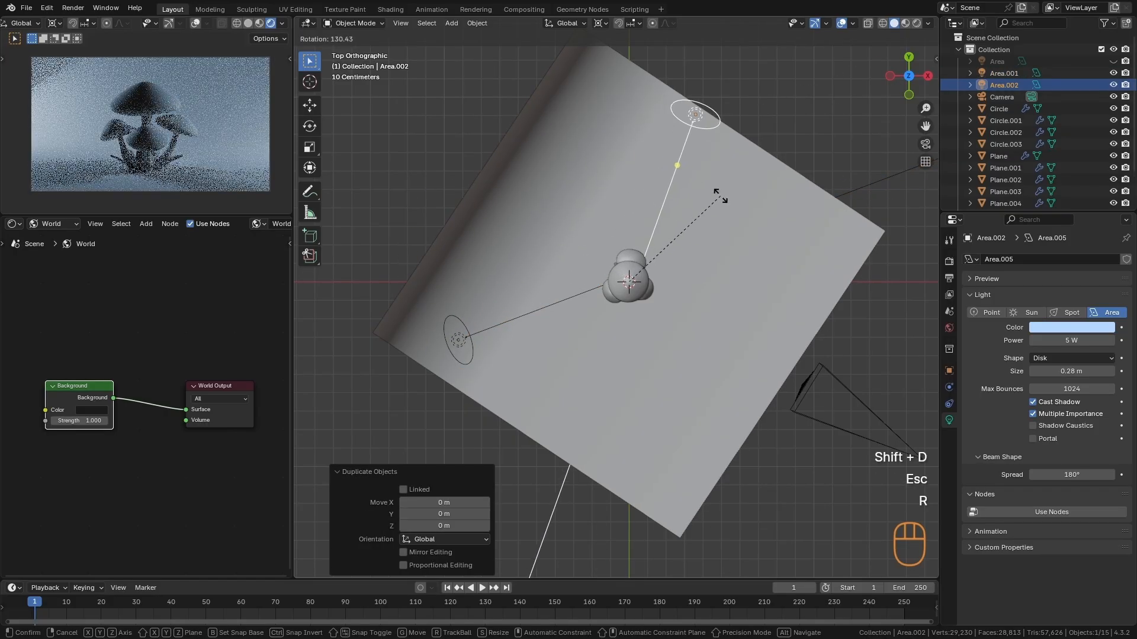
left_click(773, 201)
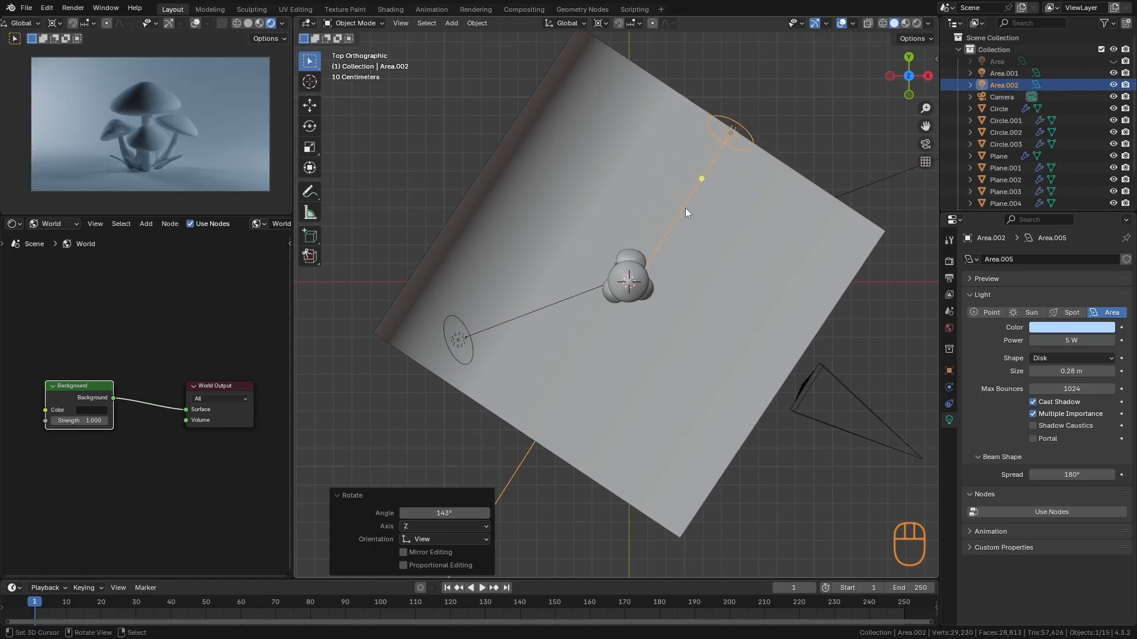
- Hide the first blue light and rotate the newest light by -17.9° in top view
left_click(544, 306)
key("h")
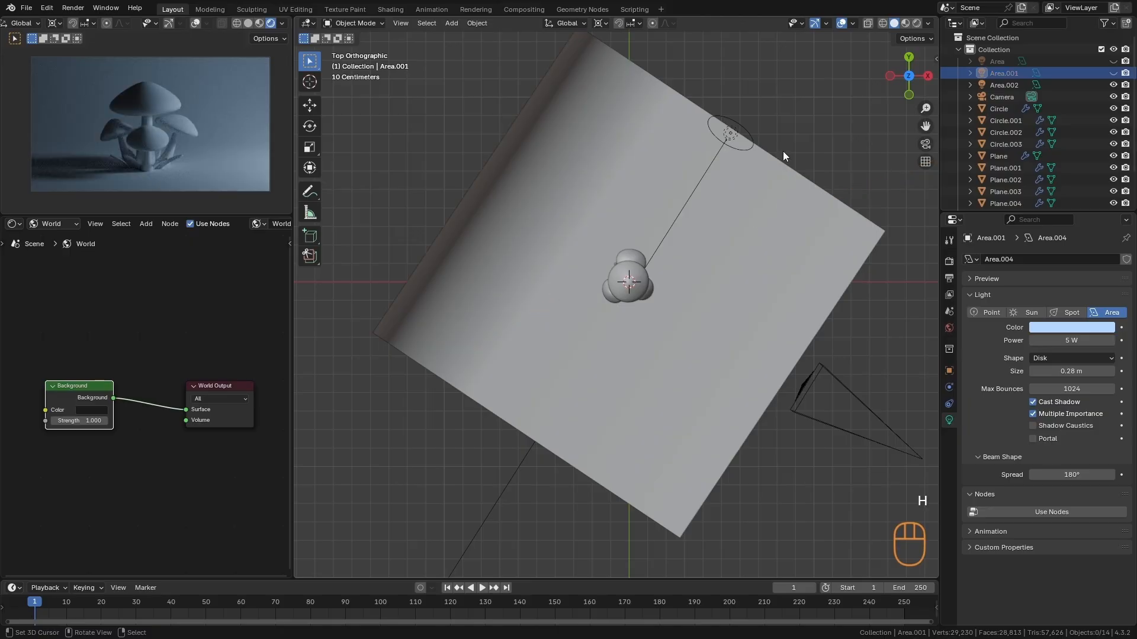
left_click(737, 134)
key("r")
left_click(791, 142)
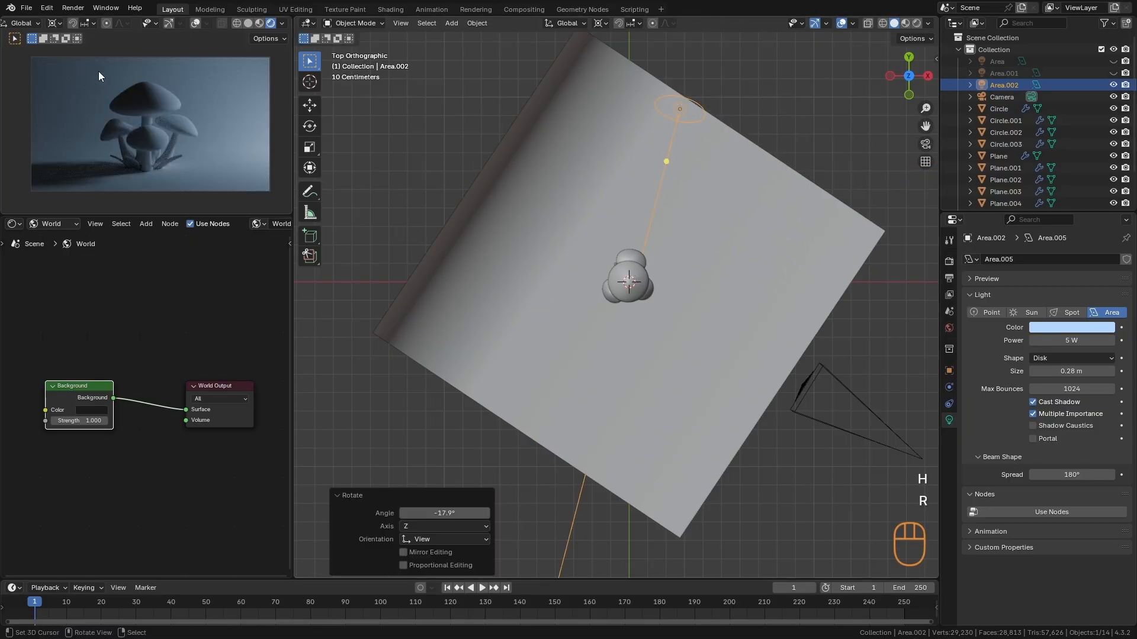
- Enlarge the third light to 1.23 m, keep its power at 5 W, and change its color to a pale pinkish orange
left_click_drag(1054, 370, 1106, 382)
left_click_drag(1090, 337, 1090, 335)
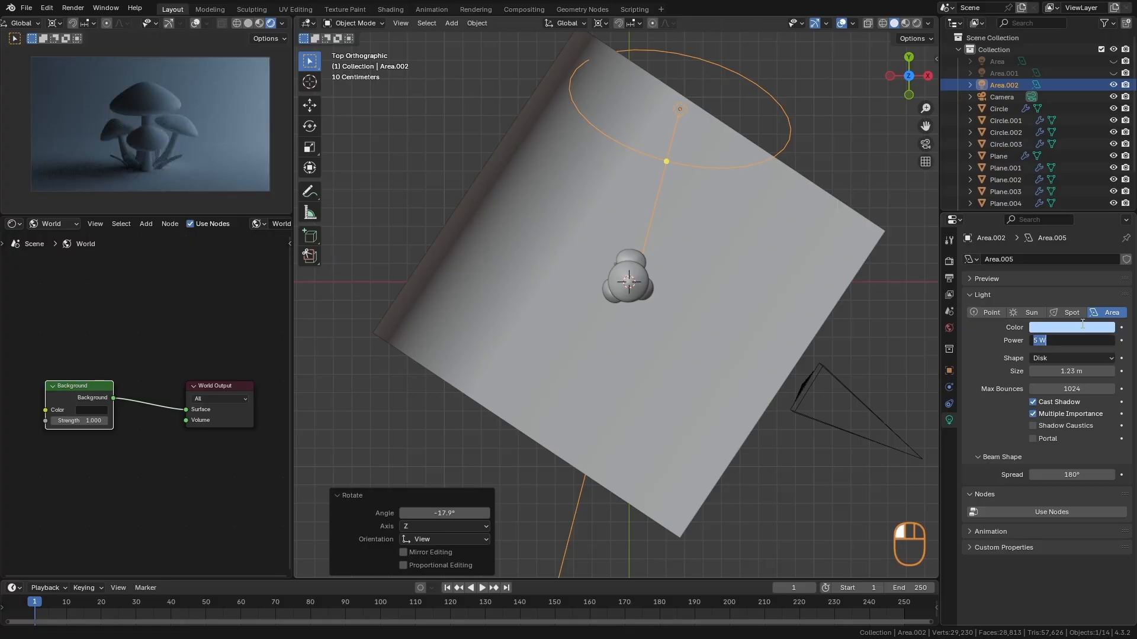
key("Return")
left_click(1085, 330)
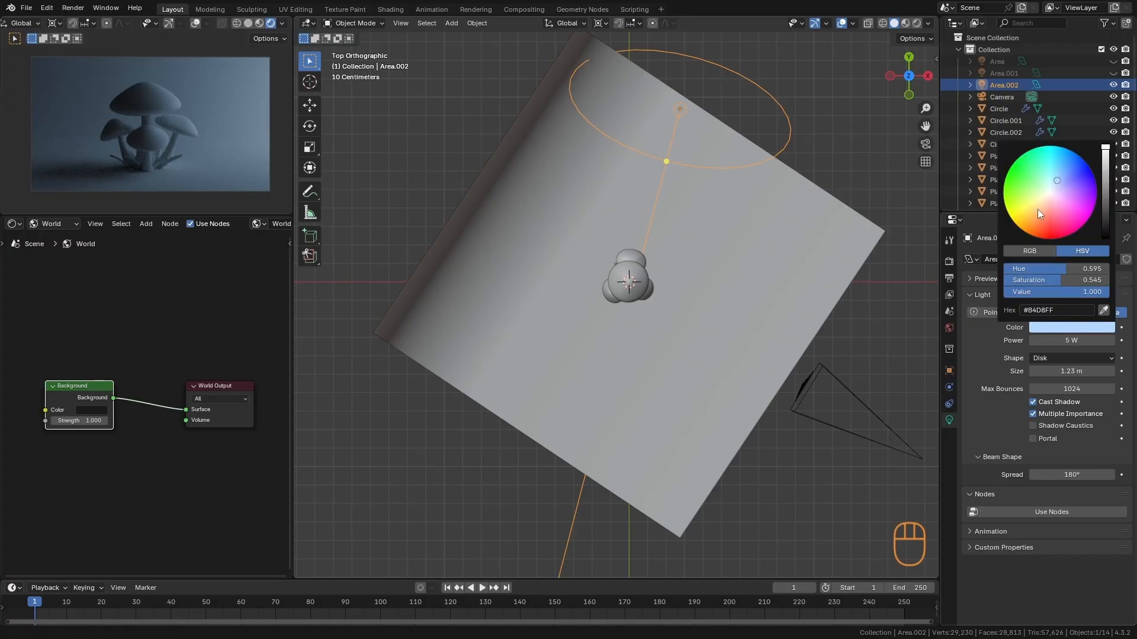
left_click_drag(1037, 208, 1047, 206)
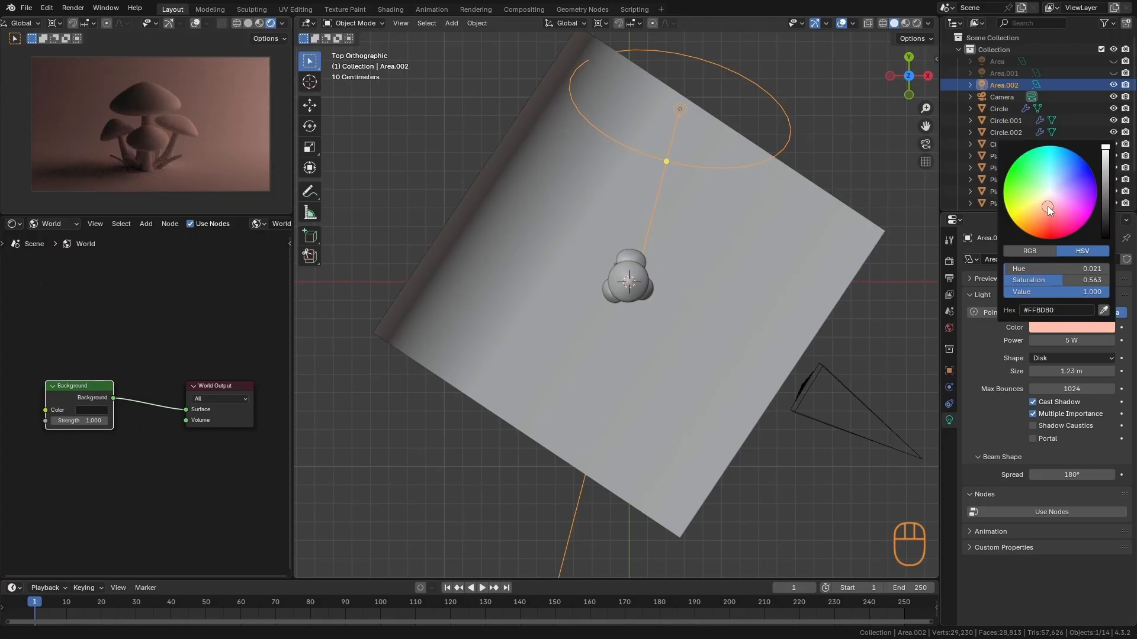
- Clear the selection and unhide the two hidden area lights
key("a")
key("a")
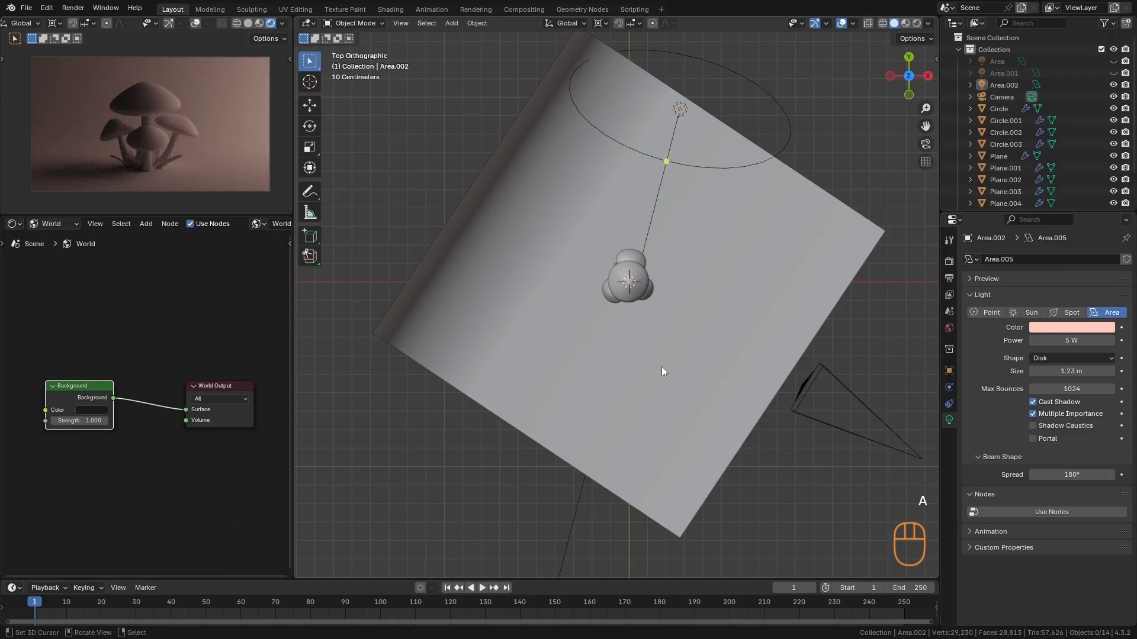
key("alt+h")
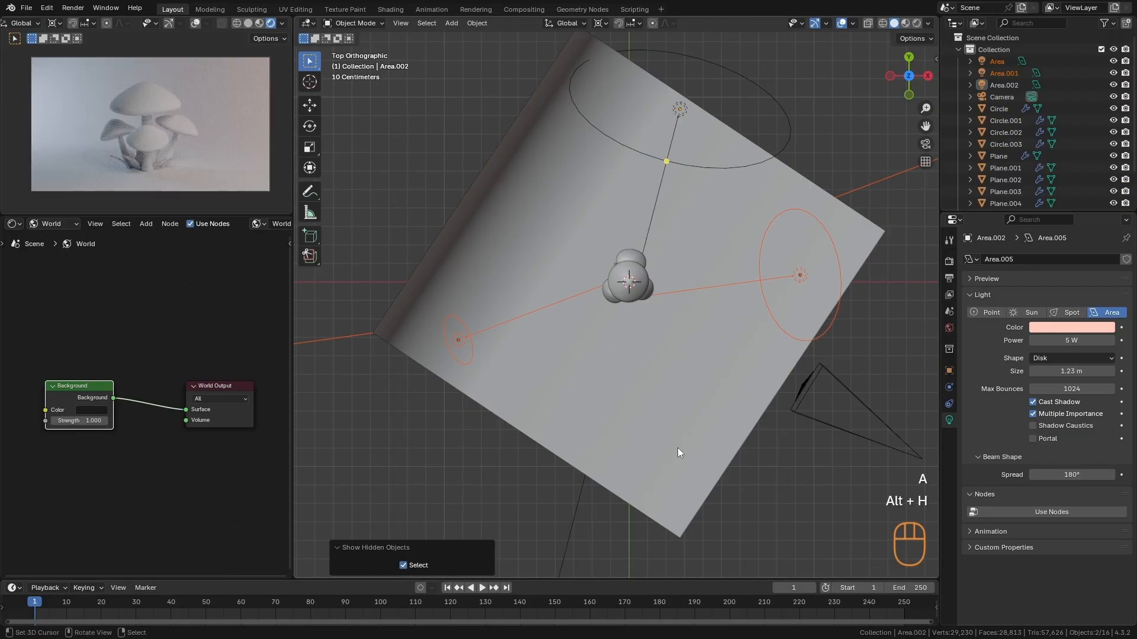
- Reduce the pinkish area light's size to 0.94 m and clear the selection
mouse_move(214, 160)
left_mouse_down("ctrl+alt")
mouse_move(215, 136)
mouse_move(209, 155)
left_mouse_up("ctrl+alt")
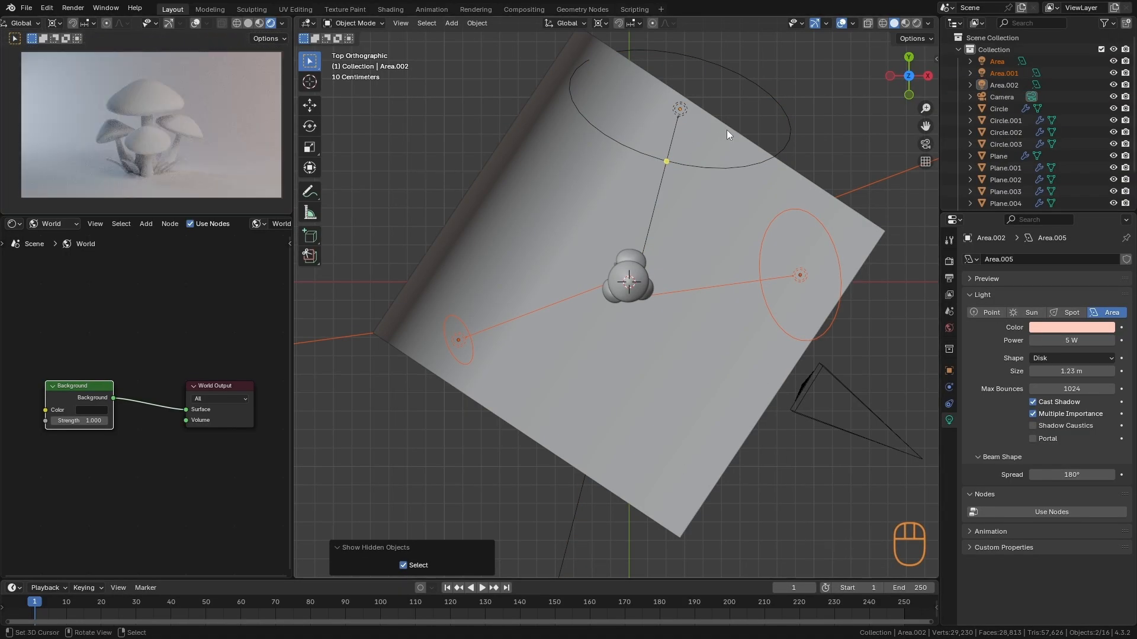
left_click(759, 99)
left_click_drag(1073, 371, 1036, 373)
key("alt+a")
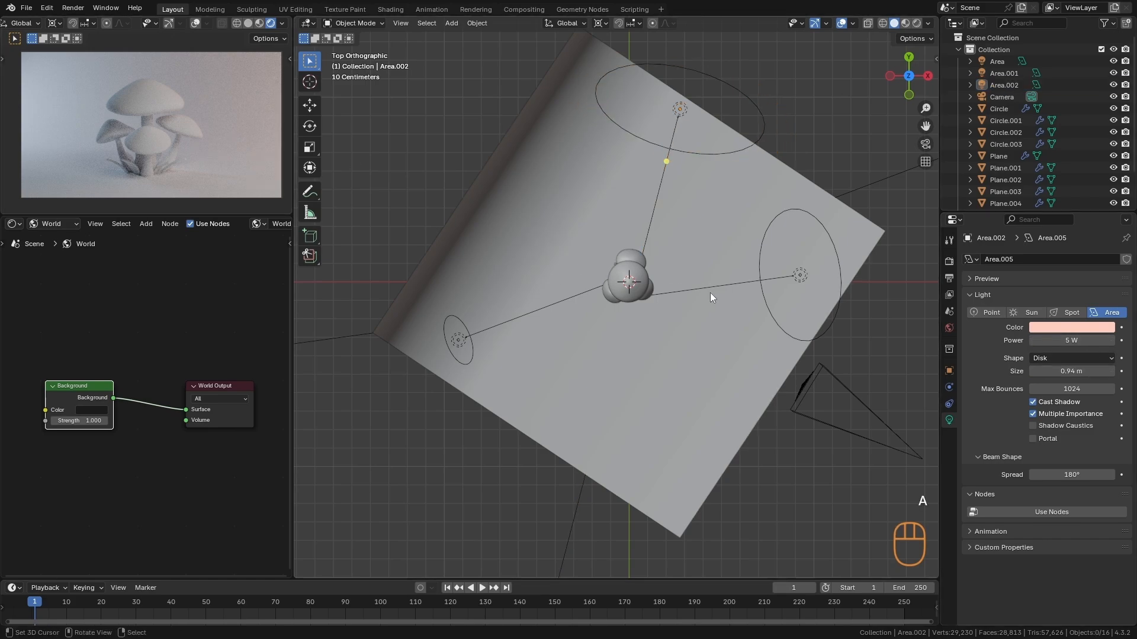
right_click(726, 286)
key("g")
key("Escape")
key("g")
left_click(744, 236)
key("alt+a")
- Reposition the small blue area light and one of the larger area lights slightly, freehand
middle_click_drag(683, 434, 698, 312, "alt")
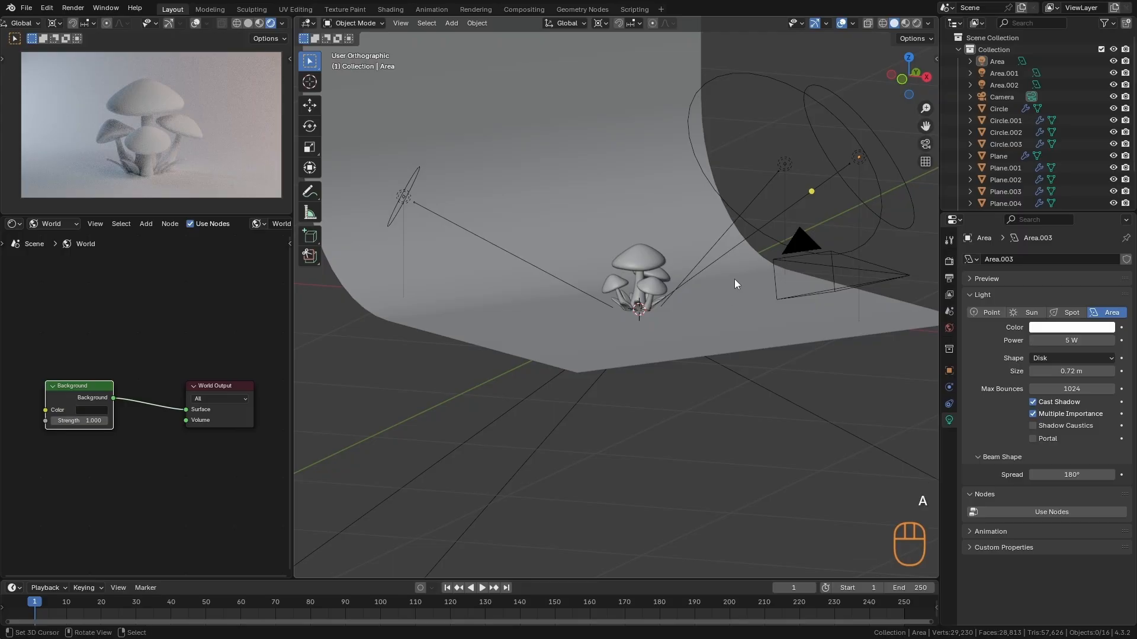
middle_click_drag(652, 160, 551, 381, "alt")
right_click(558, 299)
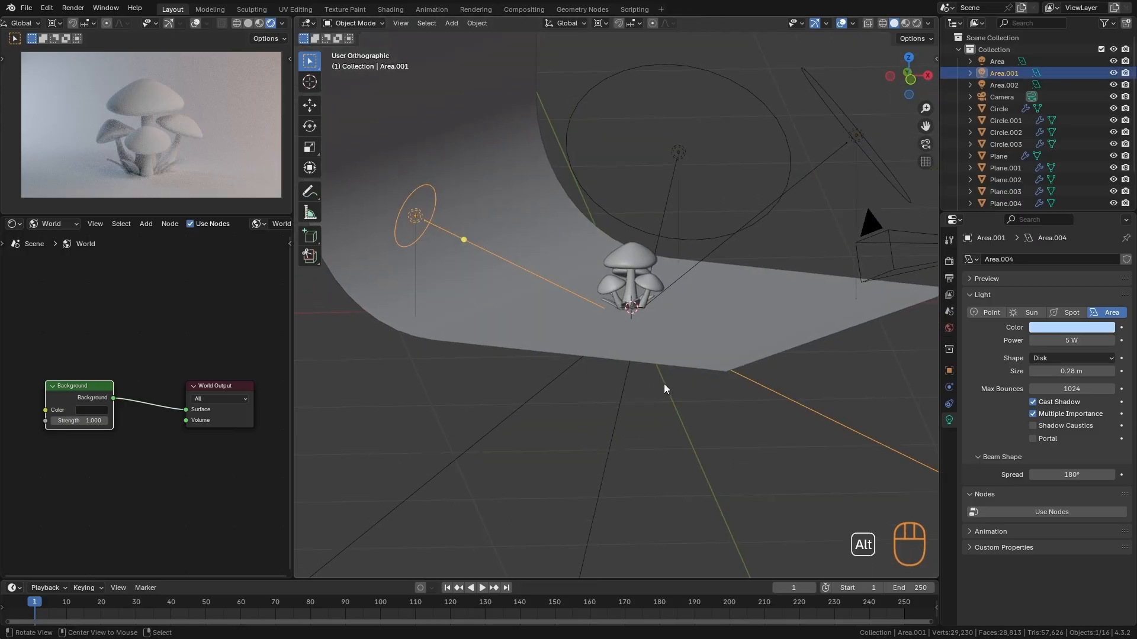
key("g")
left_click(683, 360)
middle_click_drag(691, 377, 645, 357, "alt")
right_click(752, 266)
key("g")
left_click(748, 254)
- Rotate the white area light by about 7.13° around the mushrooms in top view
middle_click_drag(670, 313, 695, 378, "alt")
right_click(720, 401)
right_click(720, 406)
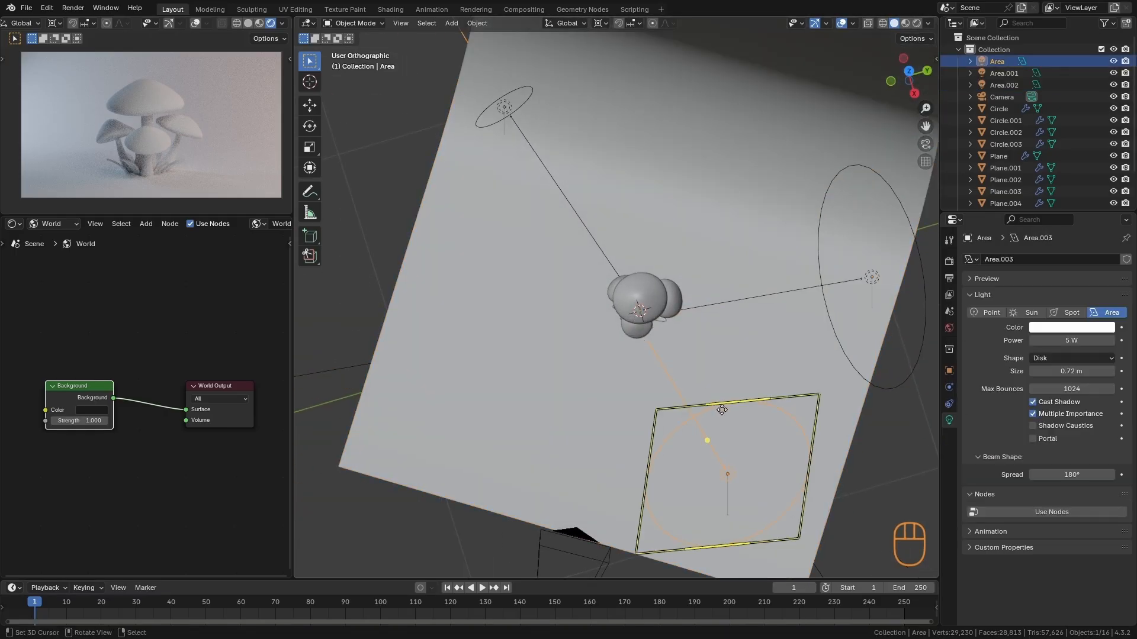
key("KP_7")
key("r")
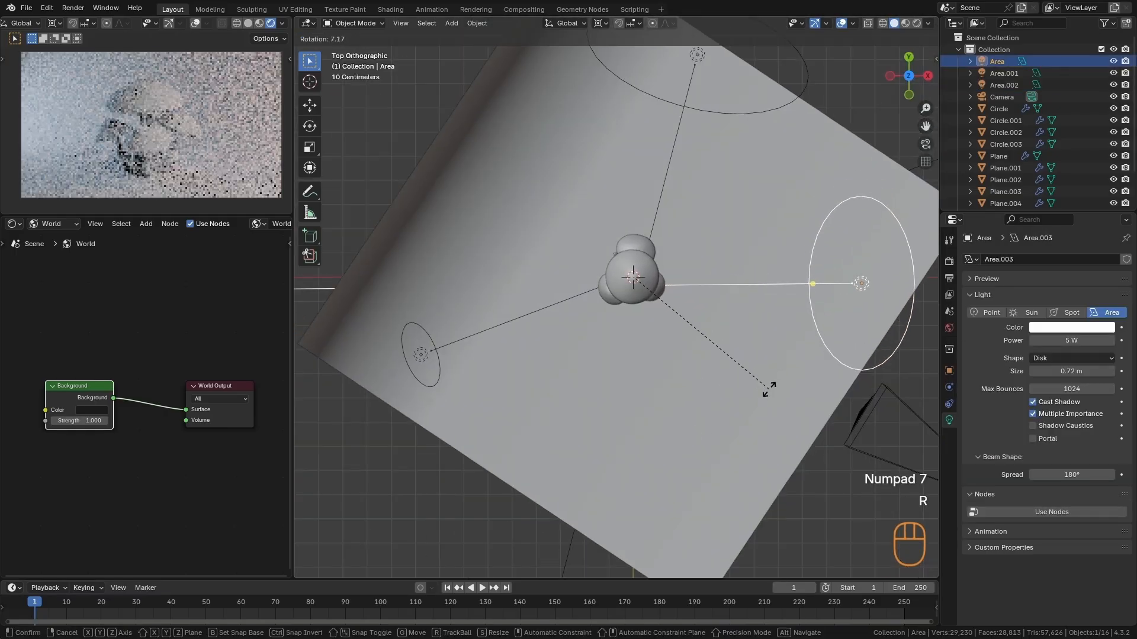
left_click(766, 465)
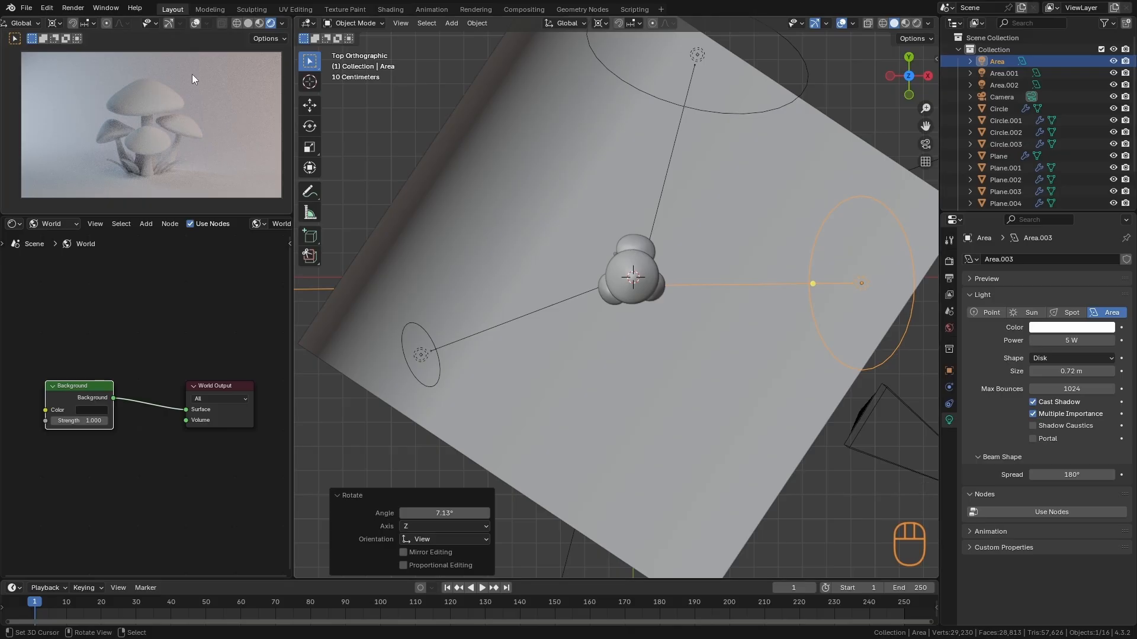
- Move the camera away from the mushrooms in top view by about 0.031 m in X and -0.015 m in Y
left_click_drag(516, 392, 795, 371, "alt")
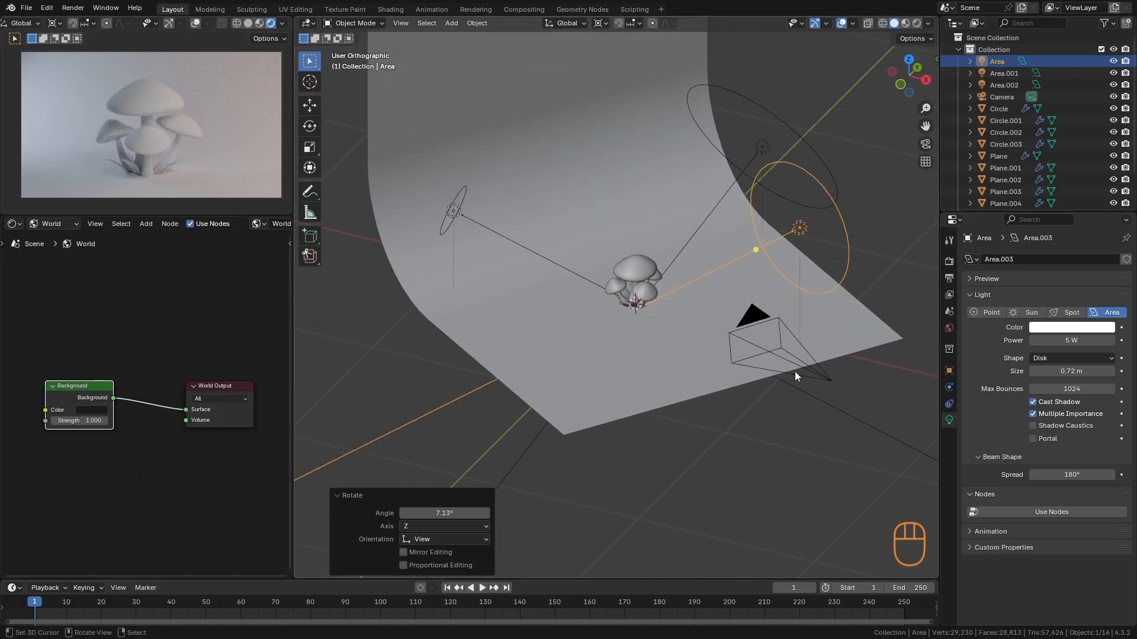
right_click(799, 370)
key("KP_7")
key("g")
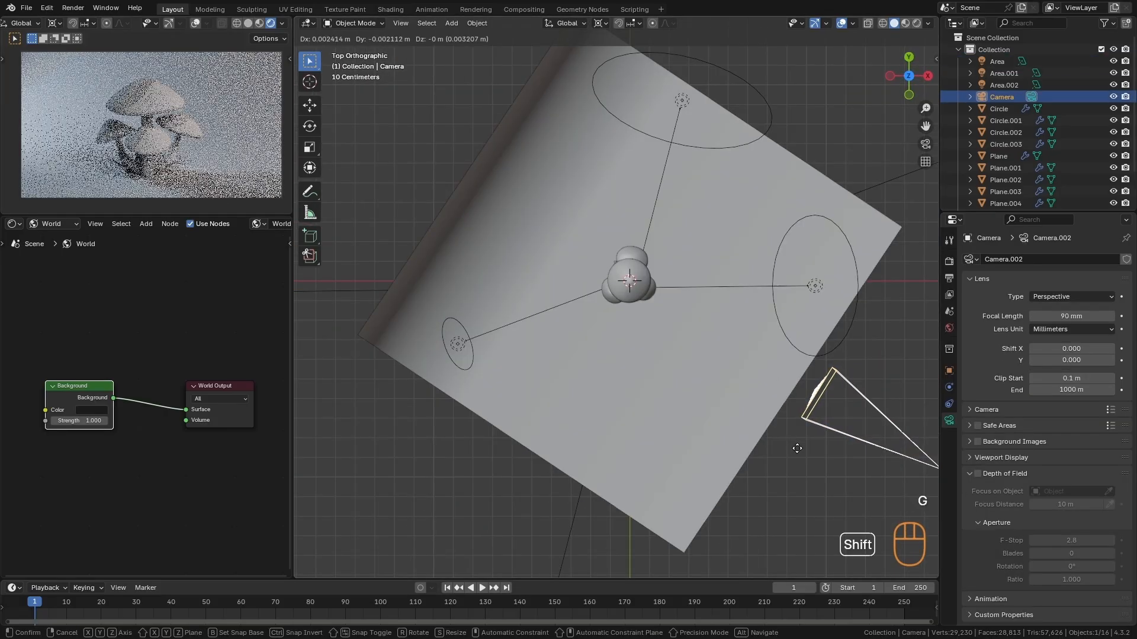
left_click(837, 467, "shift")
key("g")
left_click(897, 495, "shift")
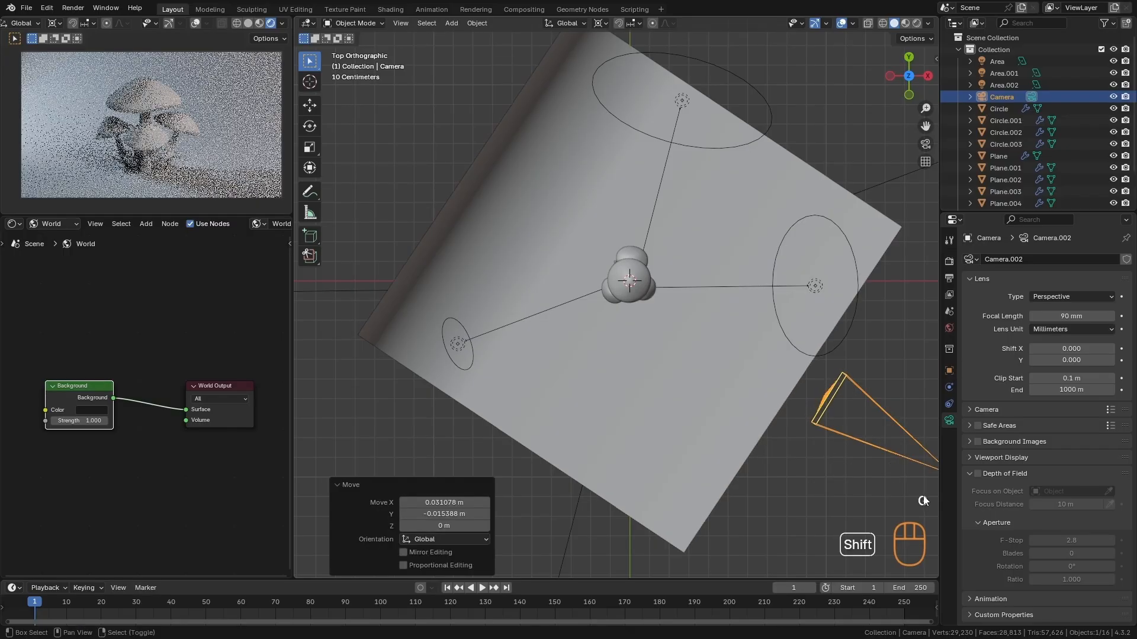
- Pull the camera back another 0.038 m in X and -0.019 m in Y, and fine-tune its height along Z
left_click_drag(690, 349, 552, 270, "alt+shift")
key("g")
key("Escape")
key("g")
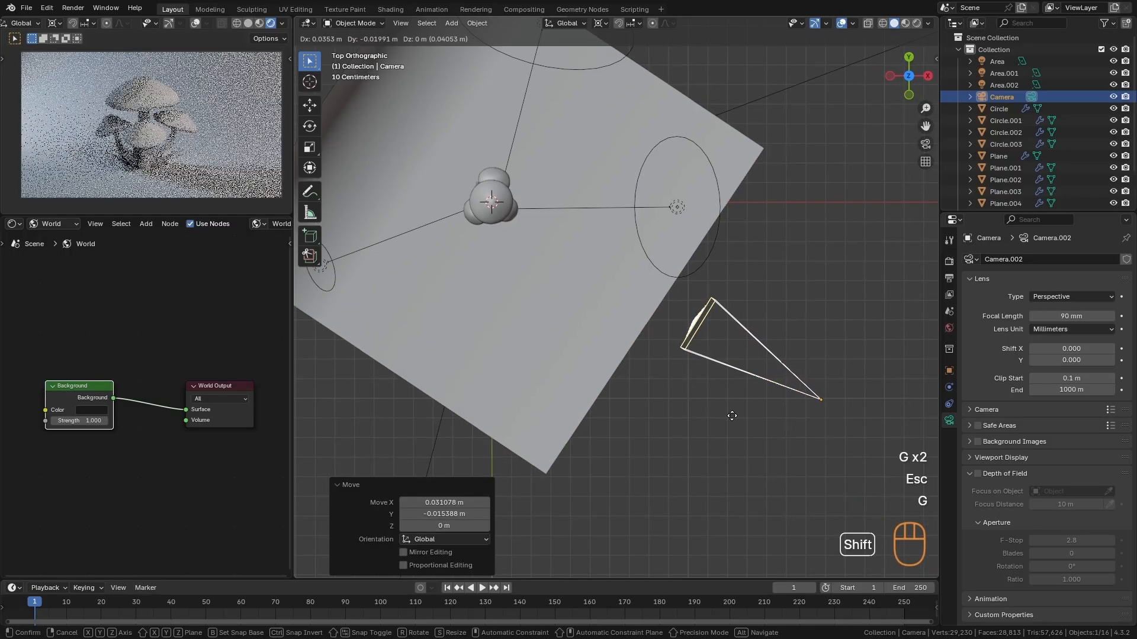
left_click(738, 414, "shift")
key("g")
key("z")
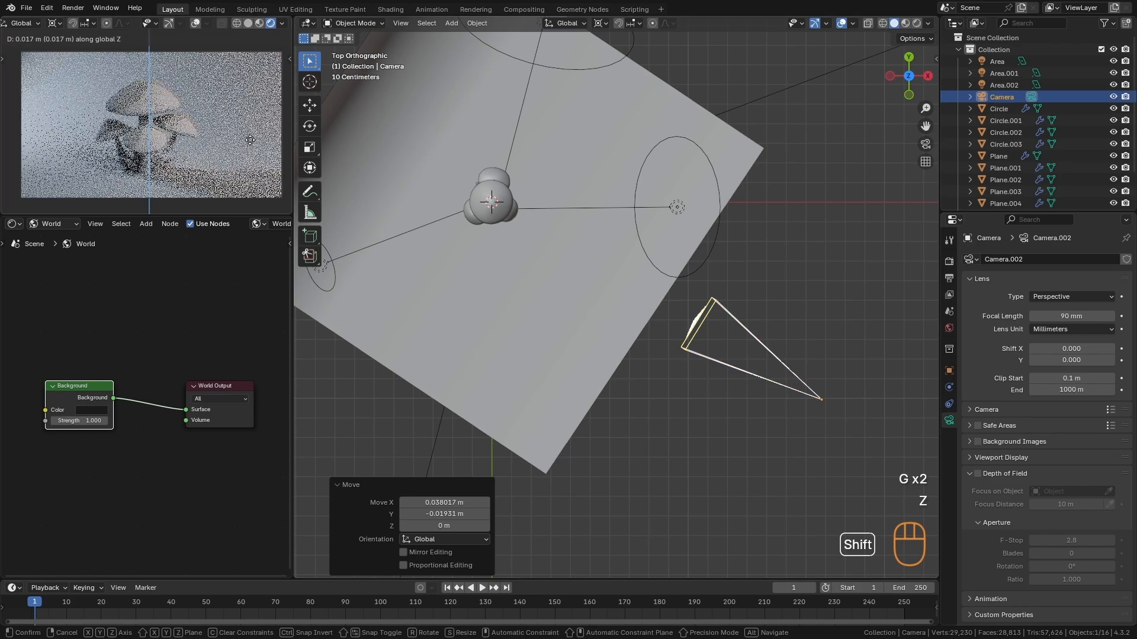
left_click(255, 155)
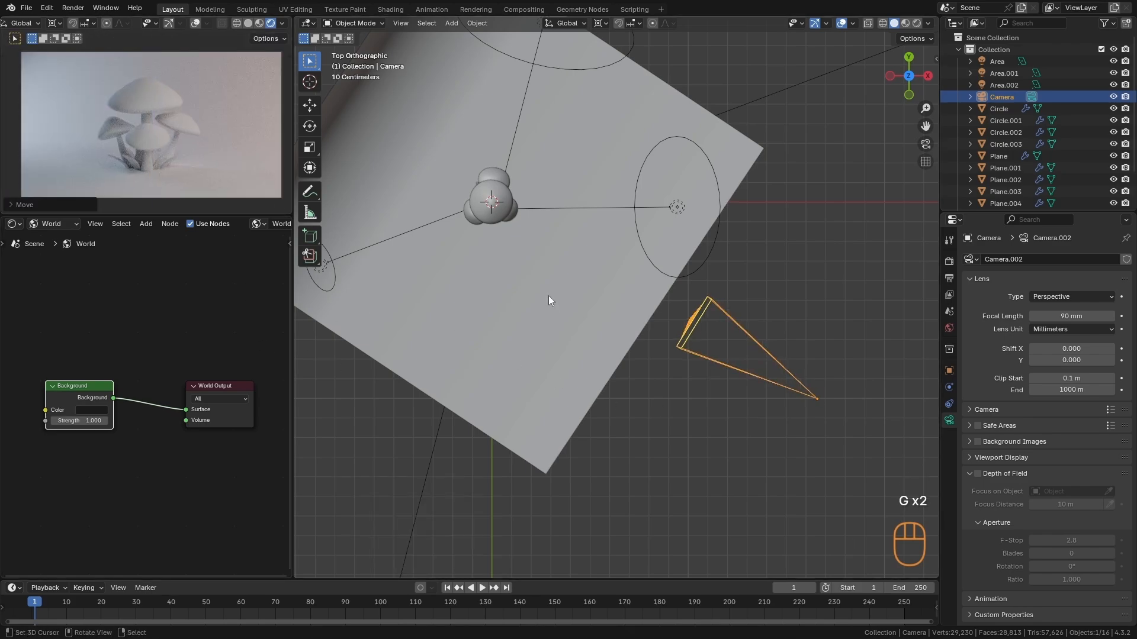
- Create a new object material for the curved backdrop in the Shader Editor
key("a")
left_click_drag(628, 459, 646, 385, "alt")
left_click_drag(592, 347, 697, 325, "alt+shift")
left_click_drag(648, 264, 756, 322, "alt")
left_click(690, 325)
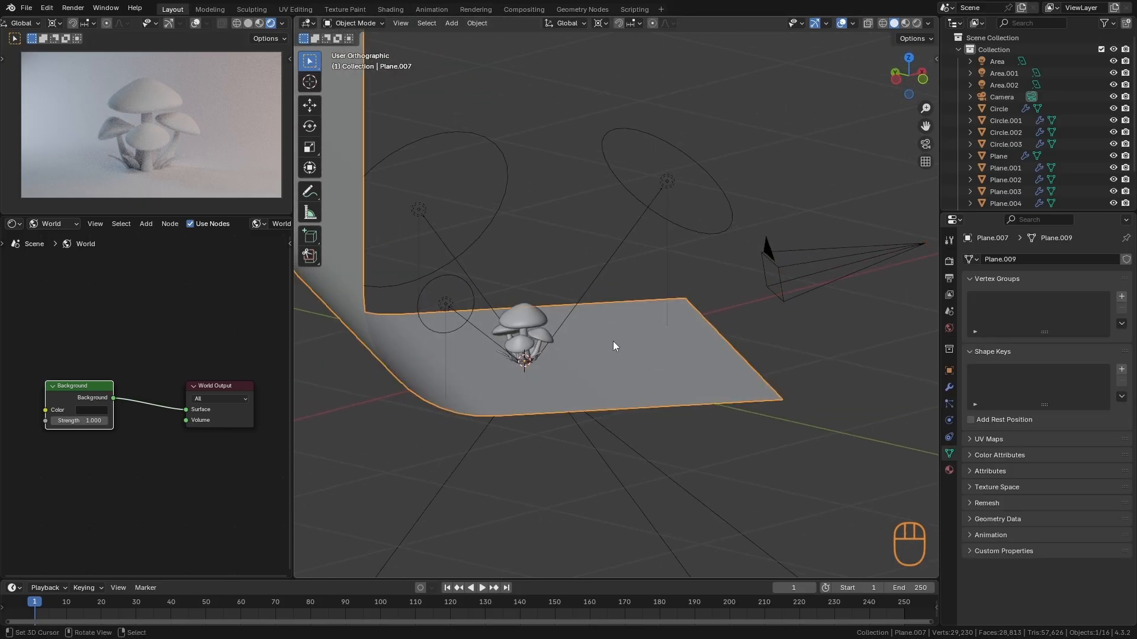
left_click(73, 222)
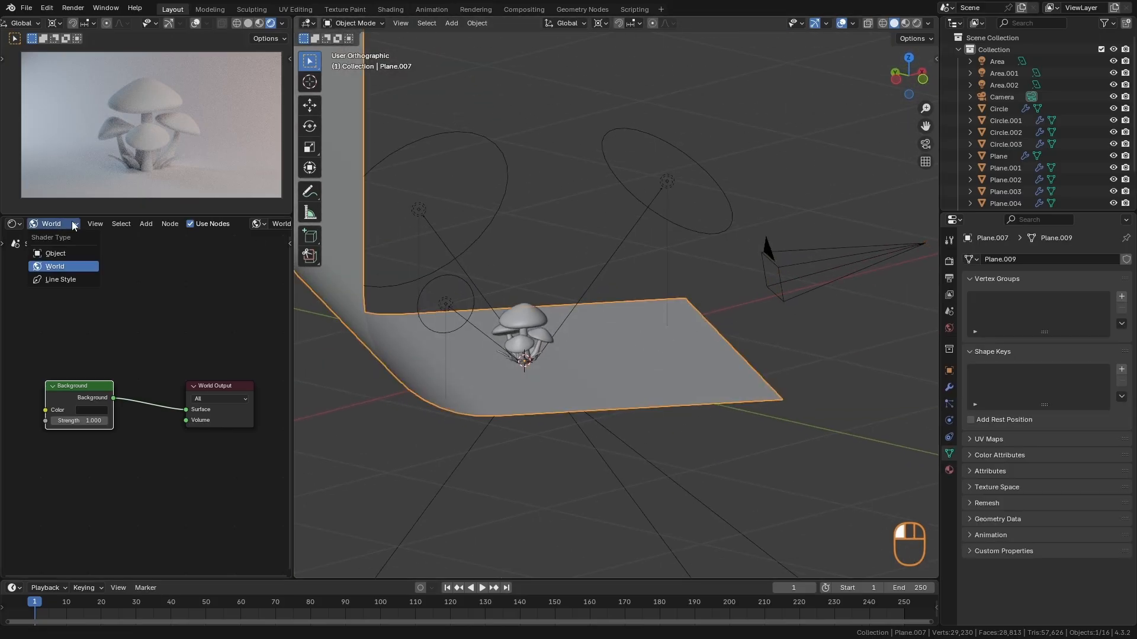
left_click(78, 253)
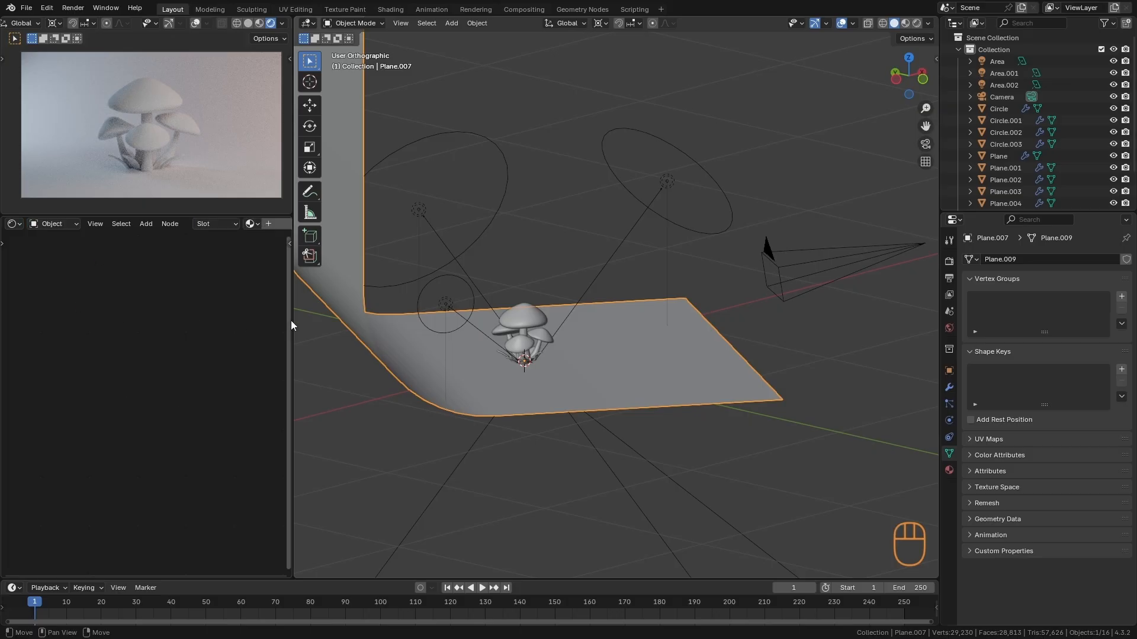
middle_click_drag(269, 229, 218, 226)
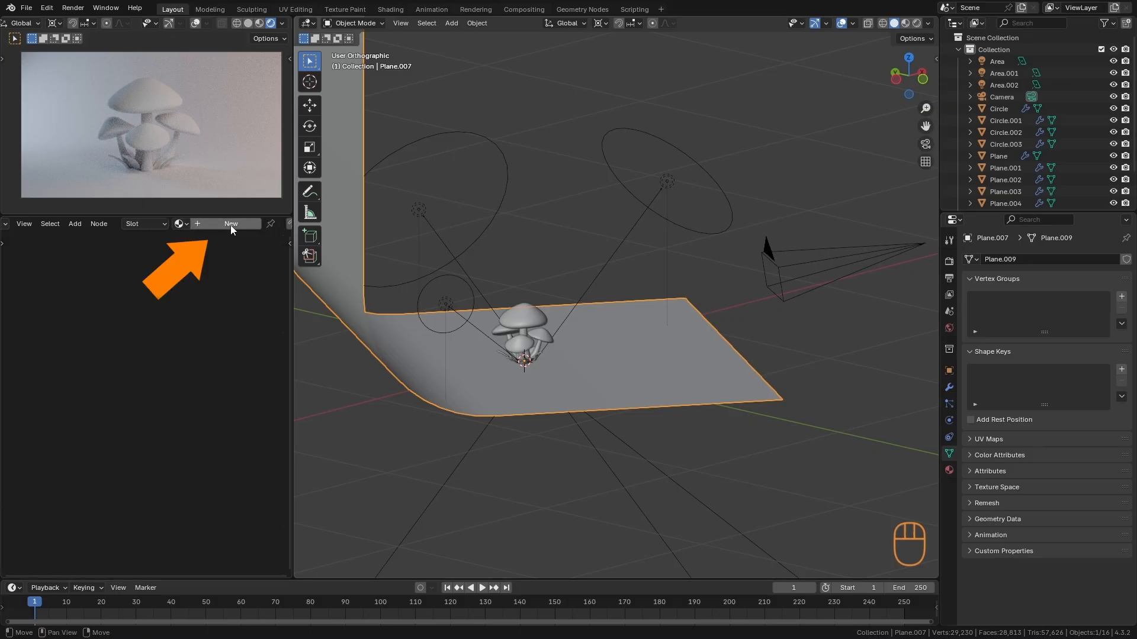
left_click(230, 224)
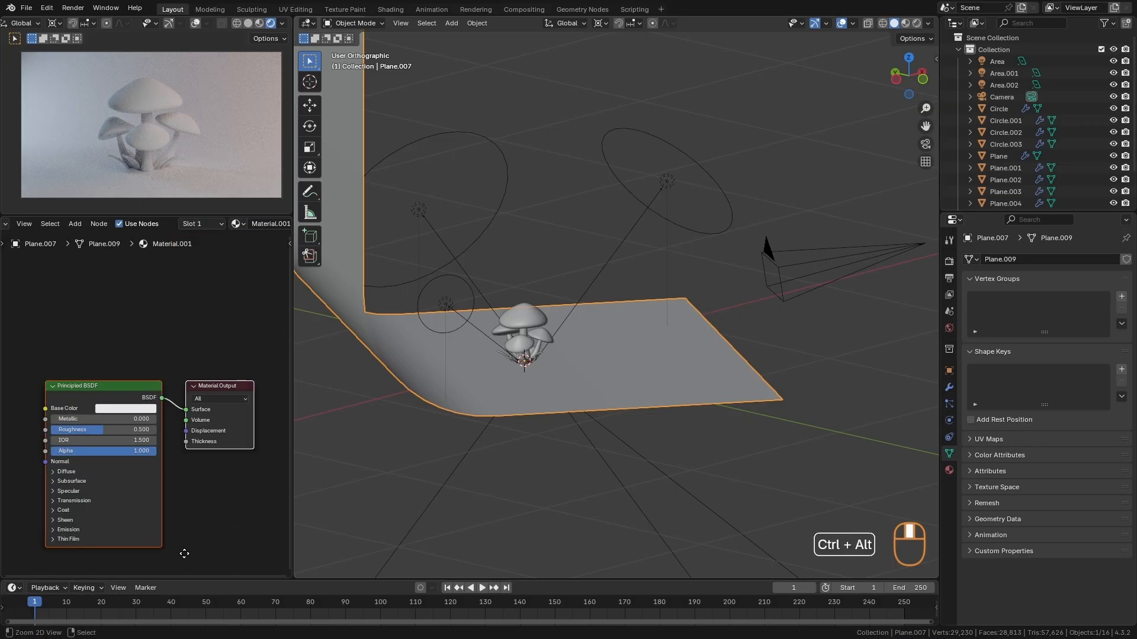
- Set the backdrop material's base color to a light peach, about #F8CCA1
scroll(222, 386, "up", 1)
left_click(185, 358)
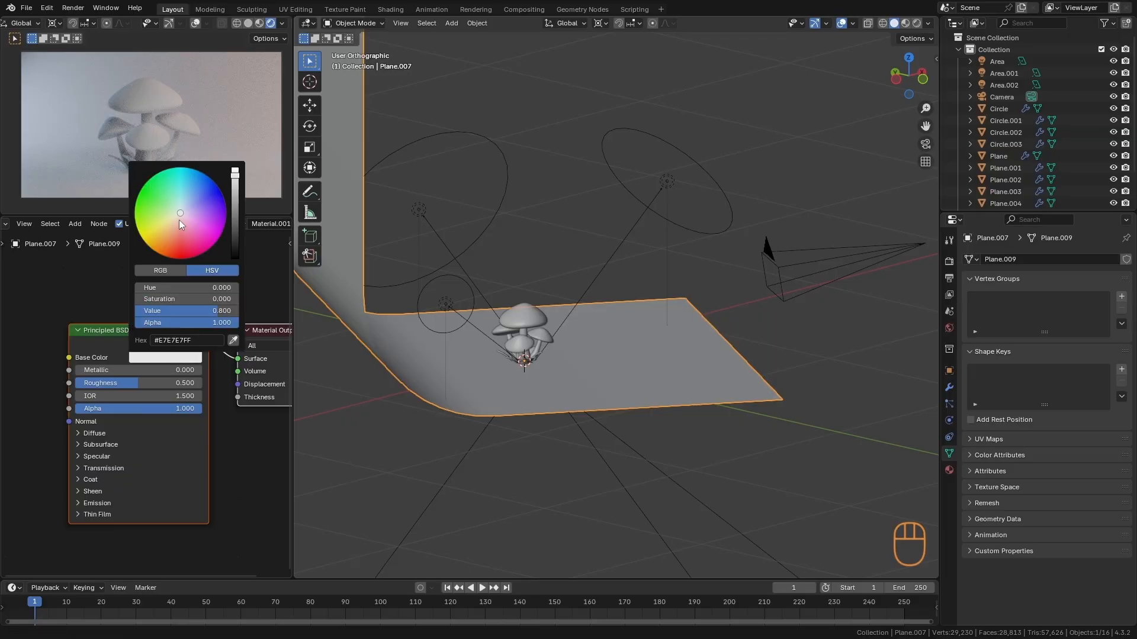
left_click_drag(179, 220, 173, 226)
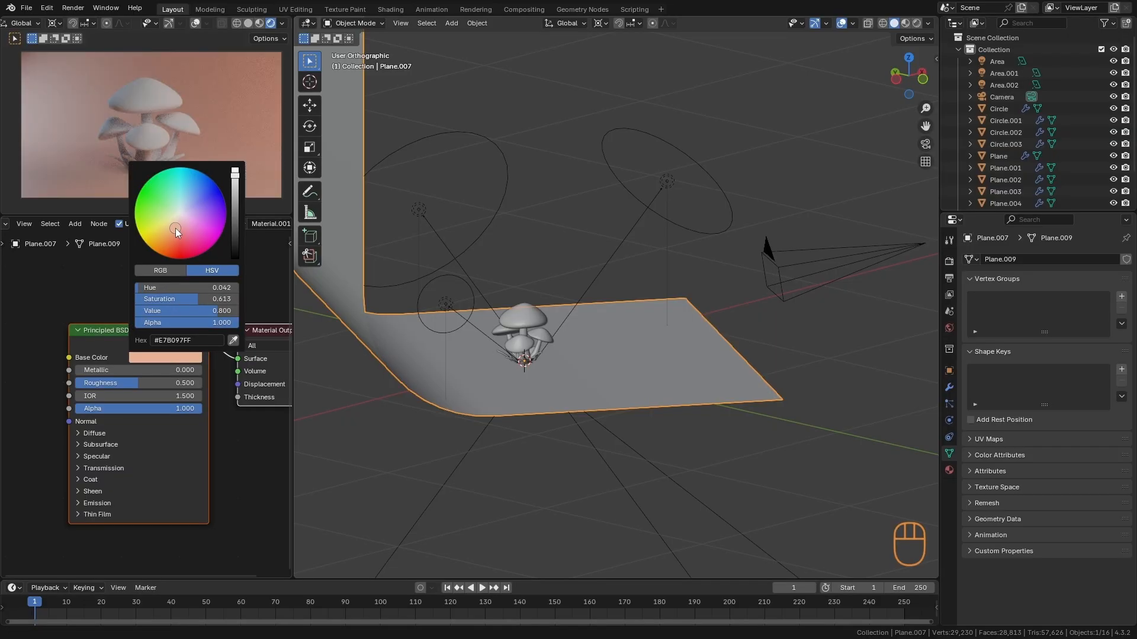
left_click(237, 173)
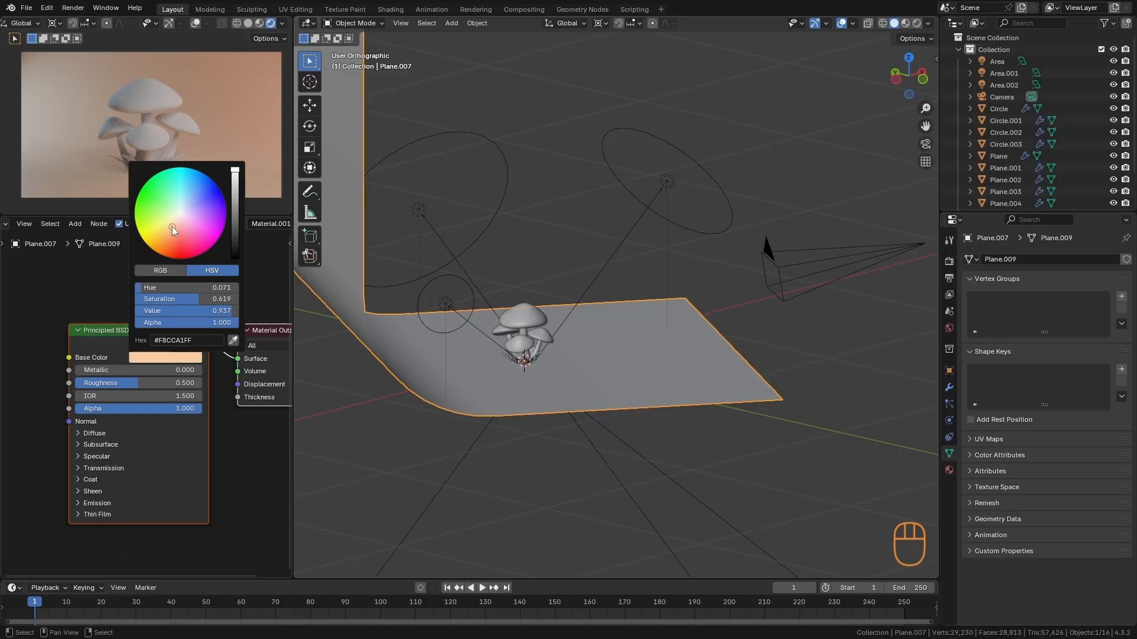
- Create a new material for the front leaf beside the base of the central mushroom stem
left_click_drag(654, 368, 751, 288, "alt")
scroll(643, 351, "up", 4)
key("alt+a")
scroll(734, 305, "up", 6)
scroll(614, 375, "up", 1)
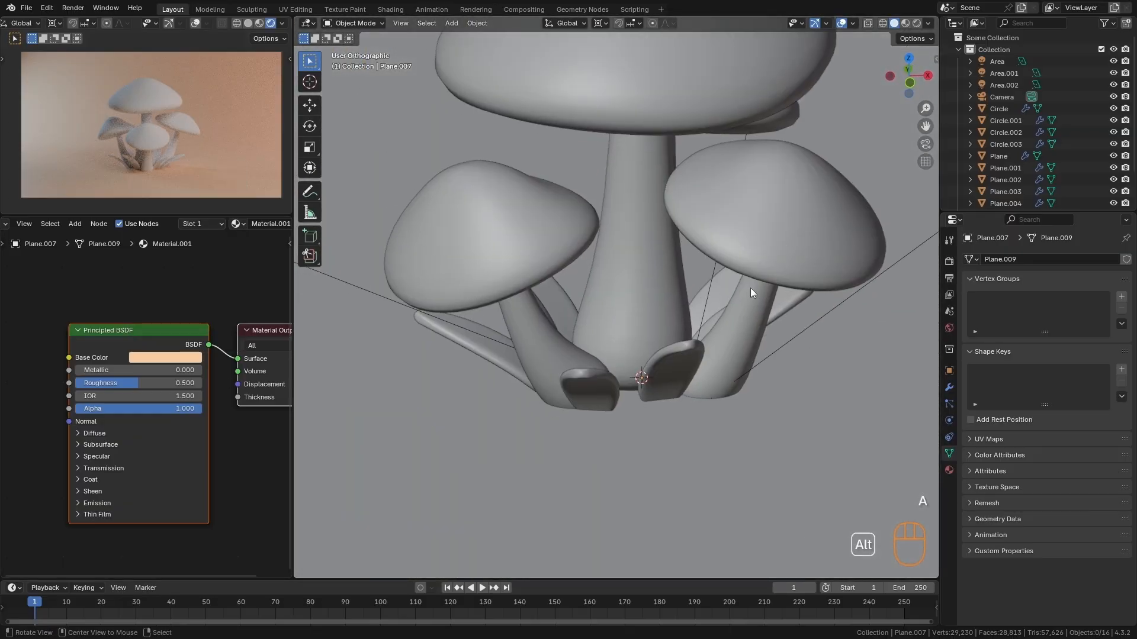
left_click(688, 365)
left_click(227, 223)
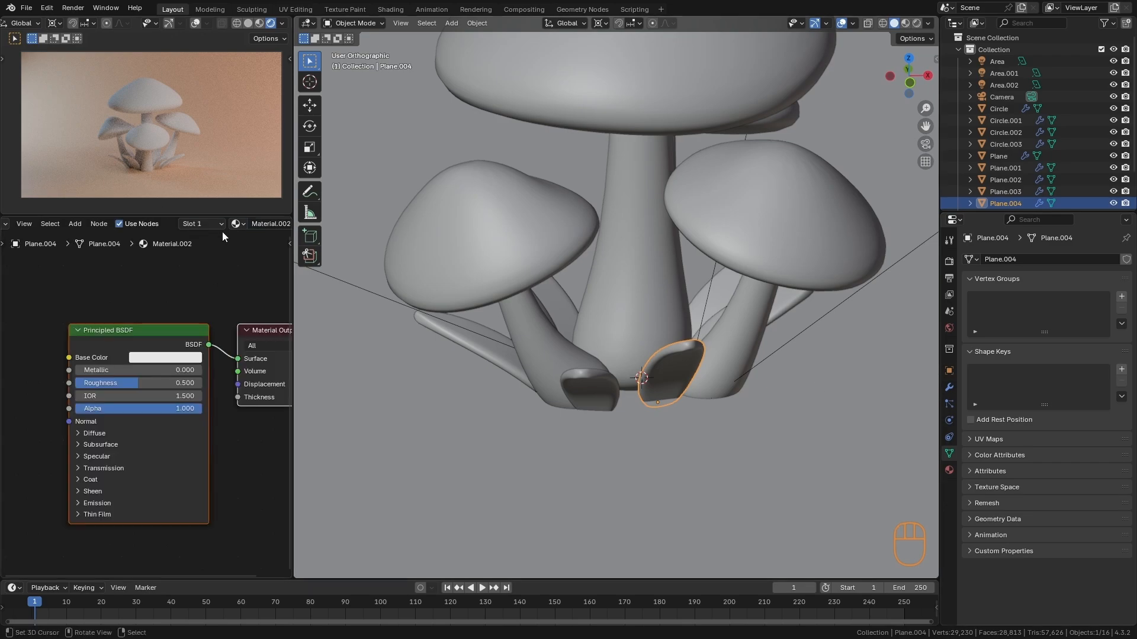
- Set the leaf material's base color to a saturated mid green, about #6EA925, with a value of 0.396
left_click(163, 358)
left_click(153, 224)
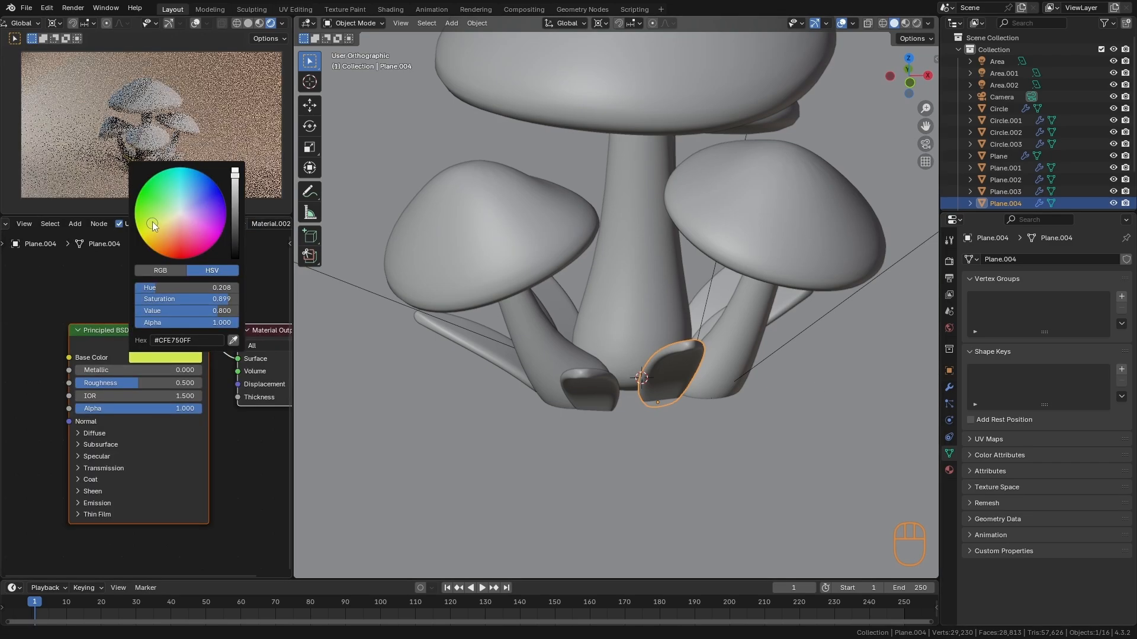
middle_click_drag(172, 198, 237, 95, "ctrl+alt")
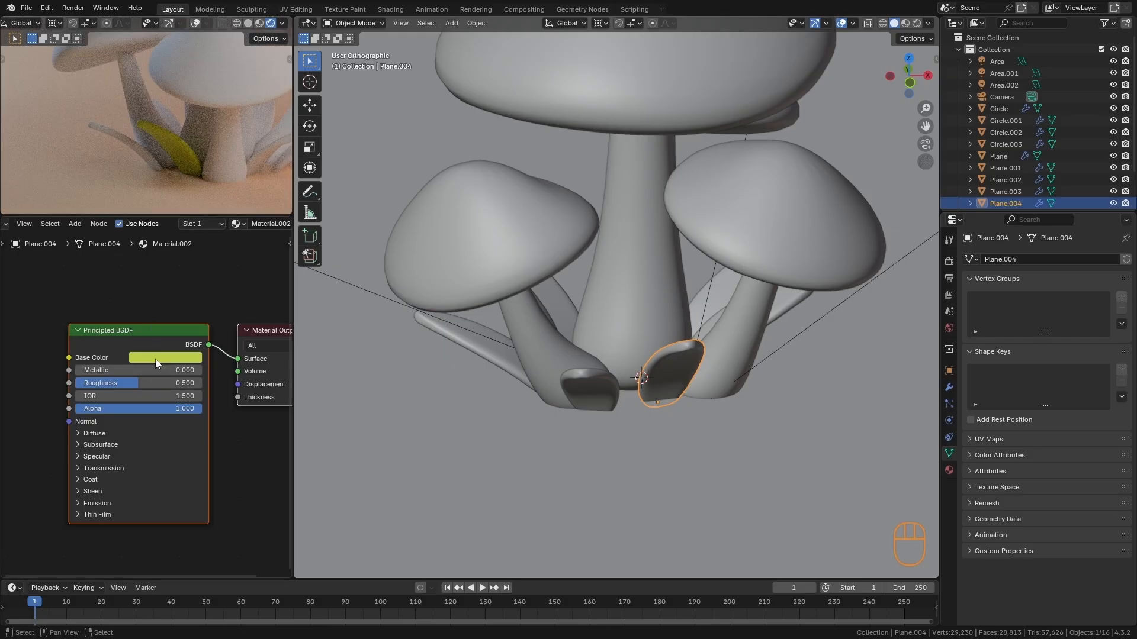
left_click(157, 358)
left_click(235, 199)
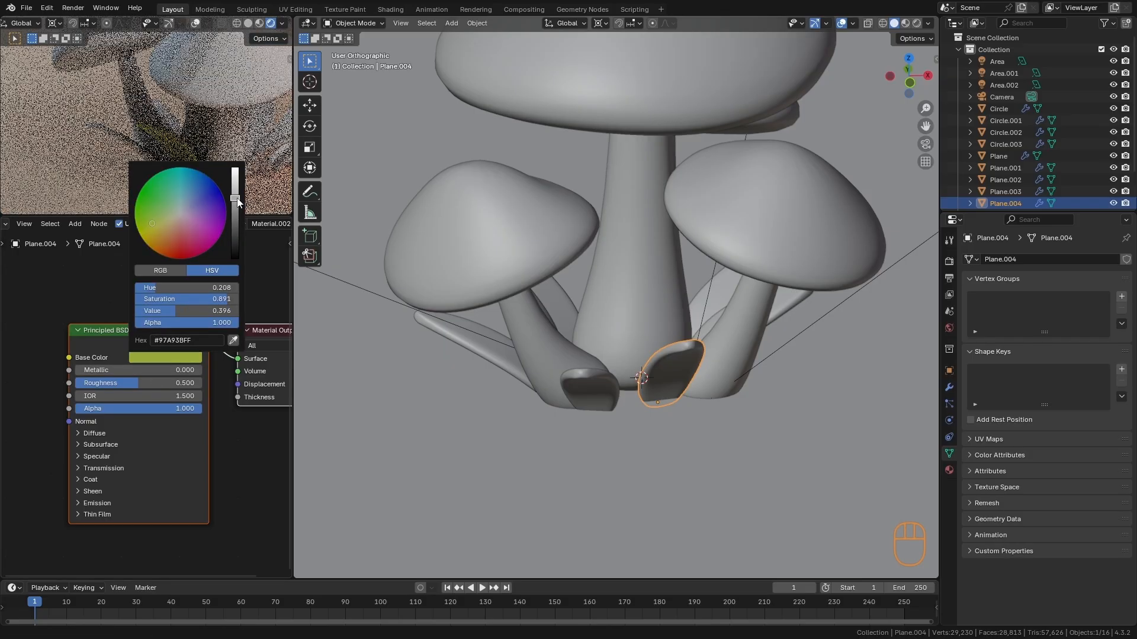
left_click(141, 216)
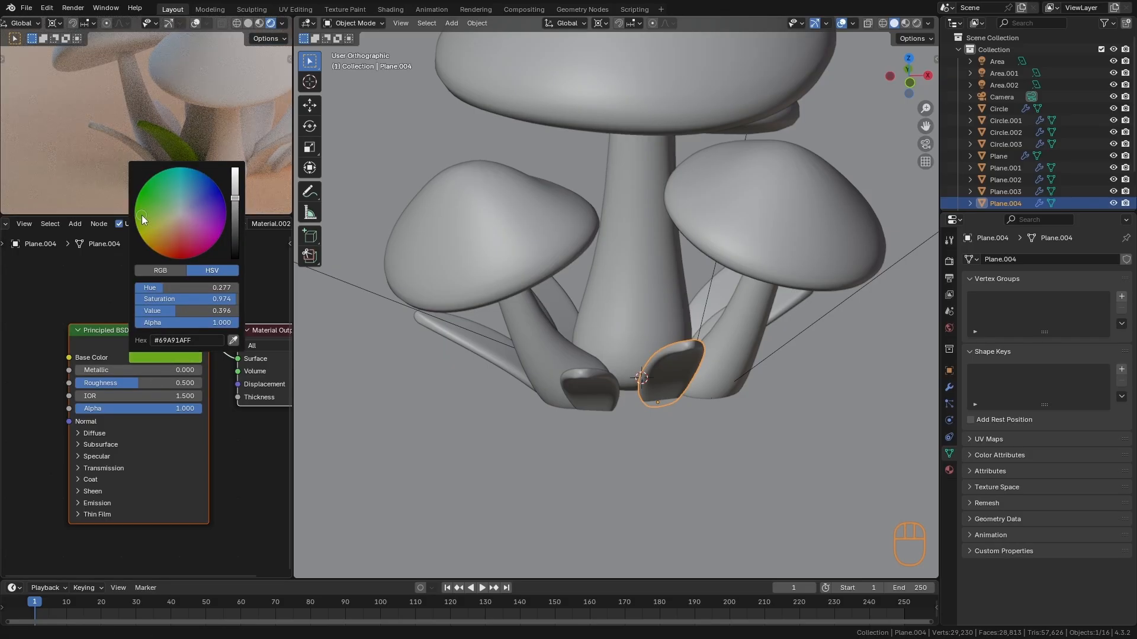
- Enlarge the camera preview area and link the green leaf's material to the six other leaves around the mushroom base
left_click_drag(263, 215, 252, 276)
middle_click_drag(222, 189, 217, 267, "ctrl+alt")
mouse_move(580, 390)
middle_mouse_down()
mouse_move(607, 404)
mouse_move(574, 392)
middle_mouse_up()
left_click(574, 392)
left_click(480, 374, "shift")
left_click(472, 342, "shift")
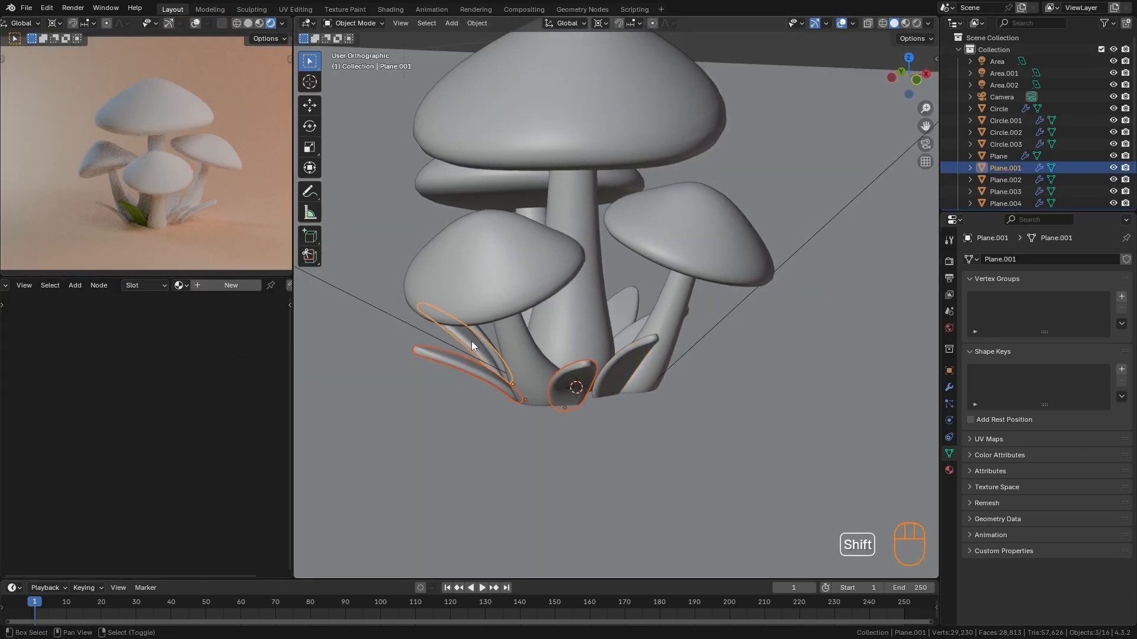
left_click(486, 345, "shift")
middle_click_drag(563, 340, 636, 339, "alt")
left_click(685, 351, "shift")
middle_click_drag(820, 359, 729, 417, "alt+shift")
middle_click_drag(755, 384, 707, 379, "alt")
left_click(730, 356, "shift")
left_click_drag(804, 403, 623, 414, "alt")
left_click(637, 346, "shift")
left_click_drag(623, 414, 662, 417, "alt")
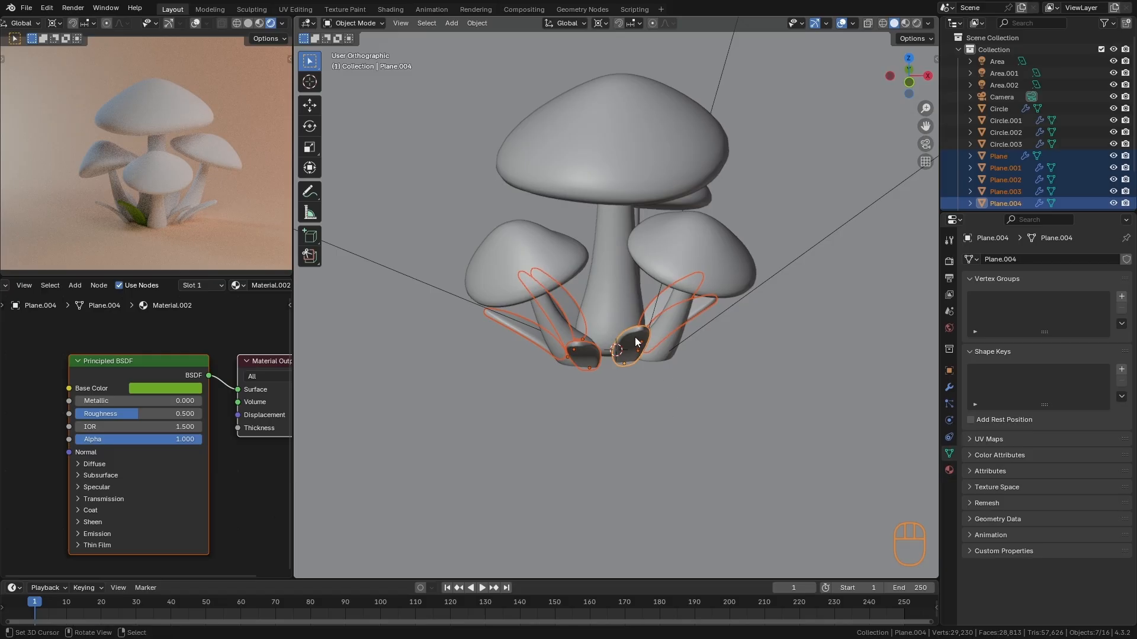
key("ctrl+l")
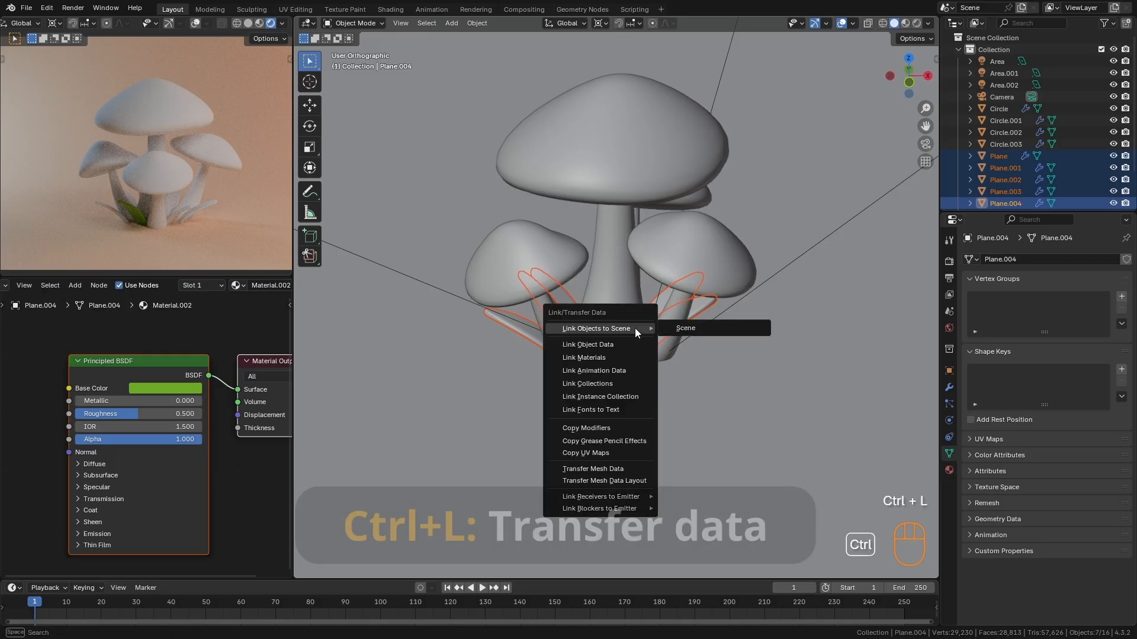
key("Down")
key("Down")
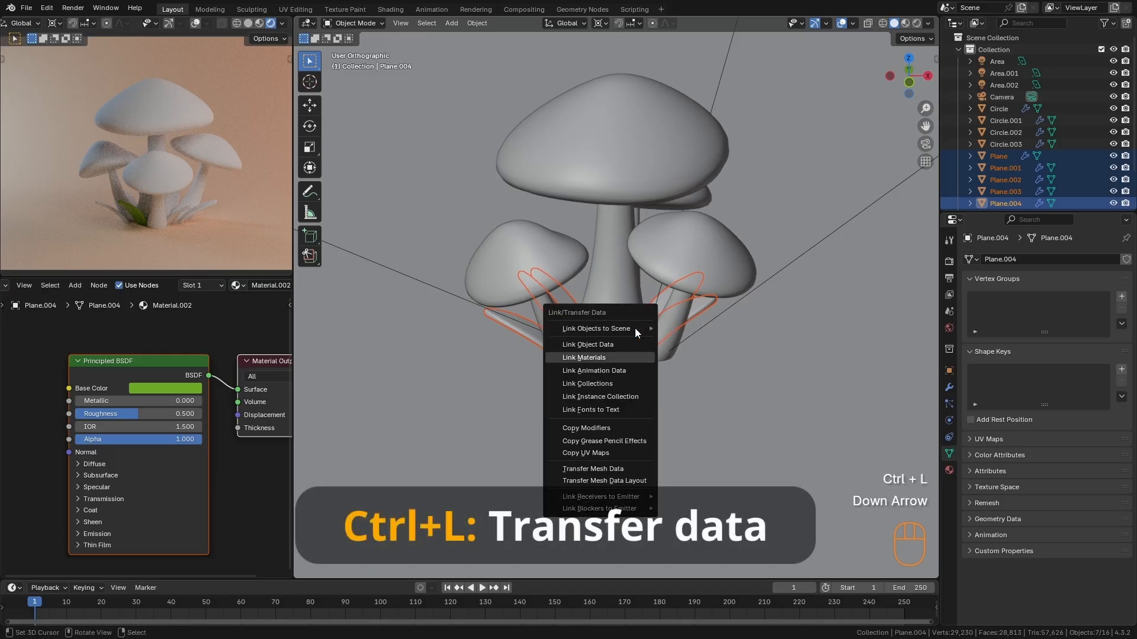
key("Return")
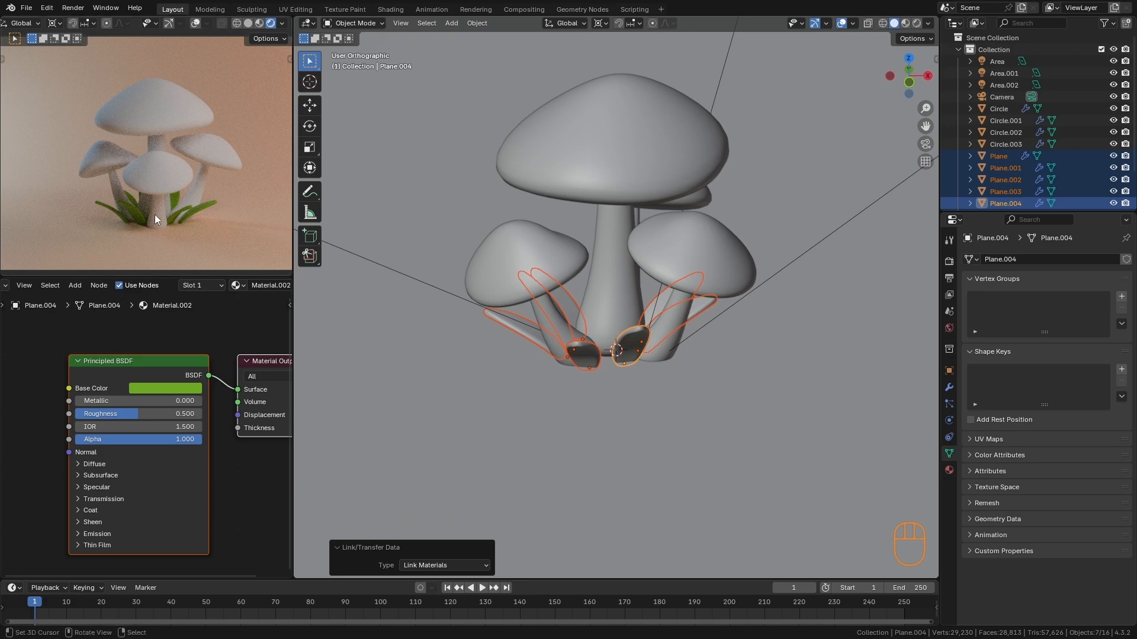
- Shift the shared leaf material's base color to a brighter yellow-green, about #9ACA38, with a value of 0.589
mouse_move(196, 198)
left_mouse_down("ctrl+alt")
mouse_move(177, 225)
mouse_move(190, 187)
left_mouse_up("ctrl+alt")
scroll(230, 432, "up", 2)
left_click(194, 365)
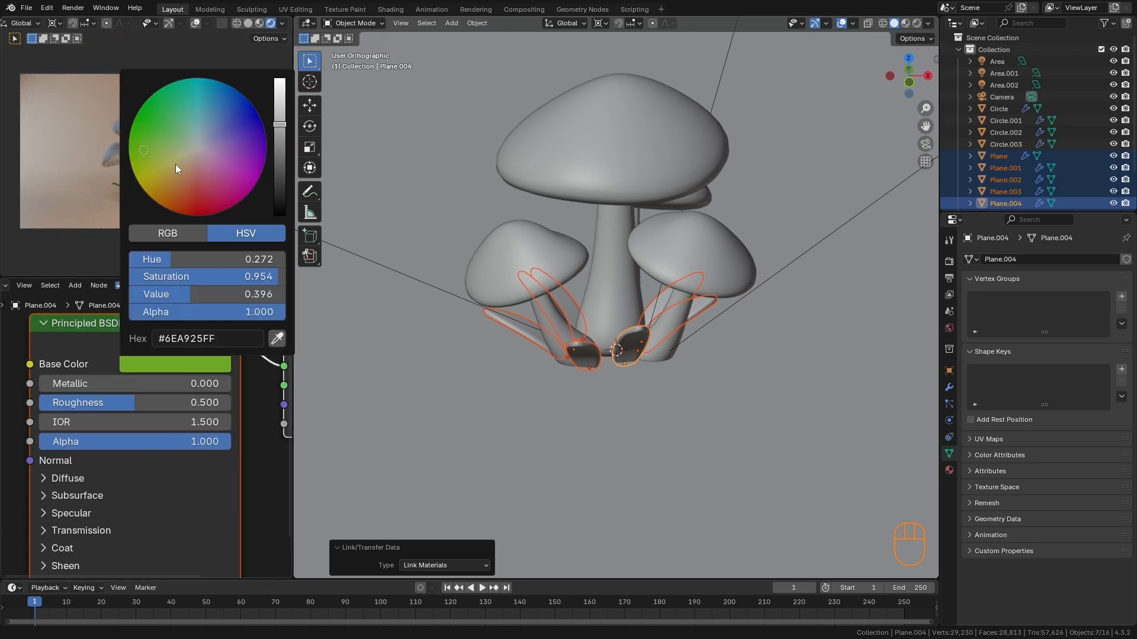
left_click(148, 155)
left_click_drag(222, 443, 194, 354, "ctrl+alt")
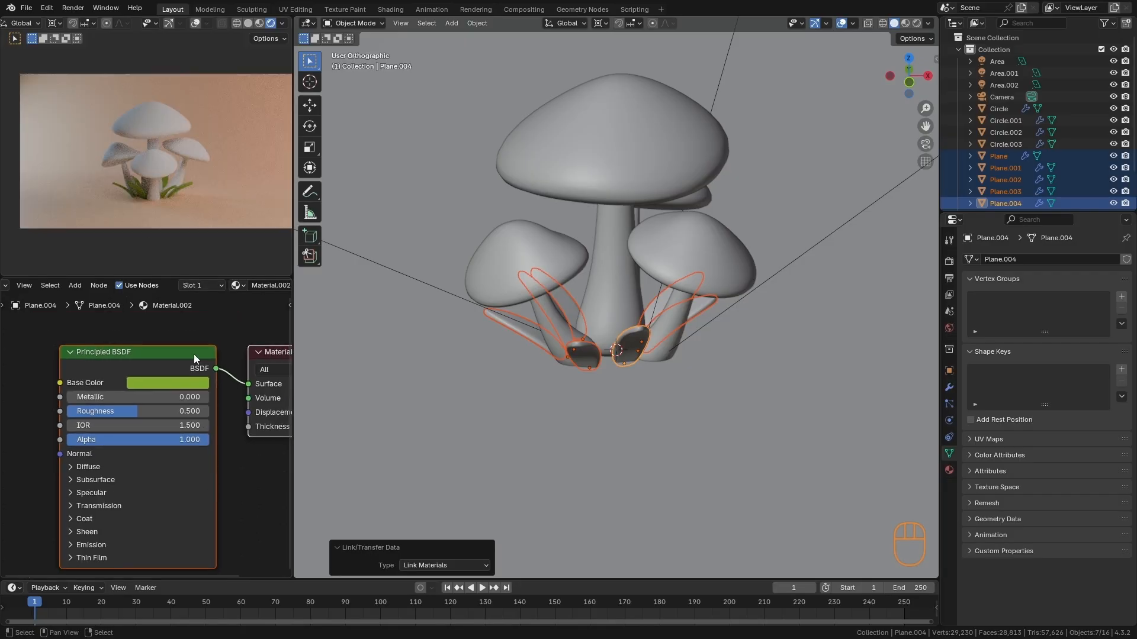
left_click(190, 385)
left_click(245, 189)
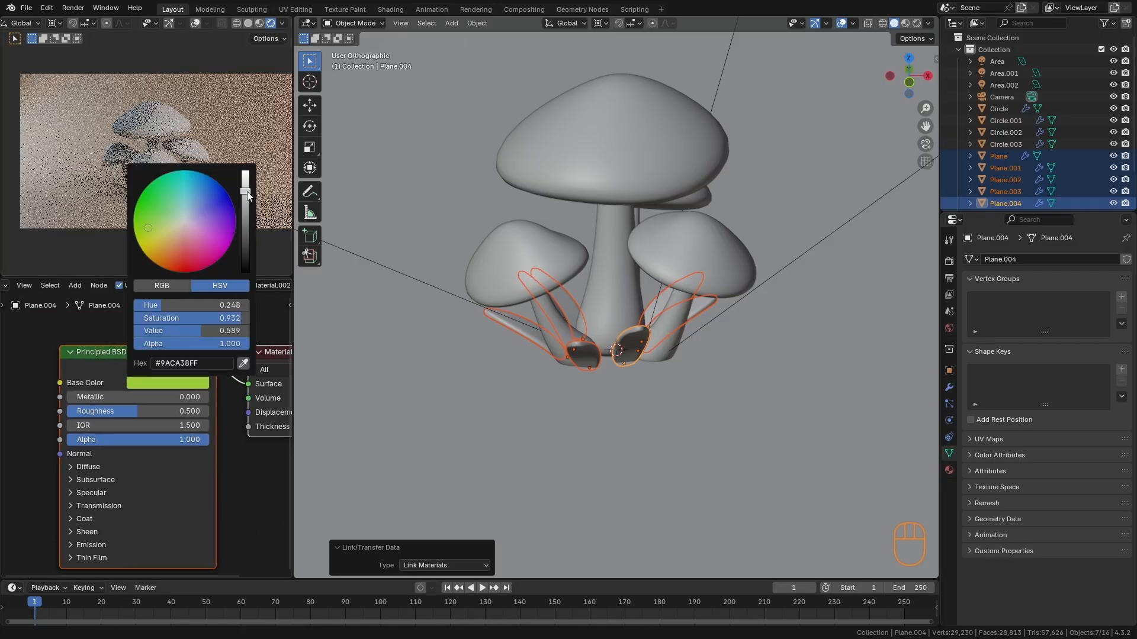
- Create a new material for the tallest mushroom and set its base color to a coral red
scroll(616, 424, "down", 3)
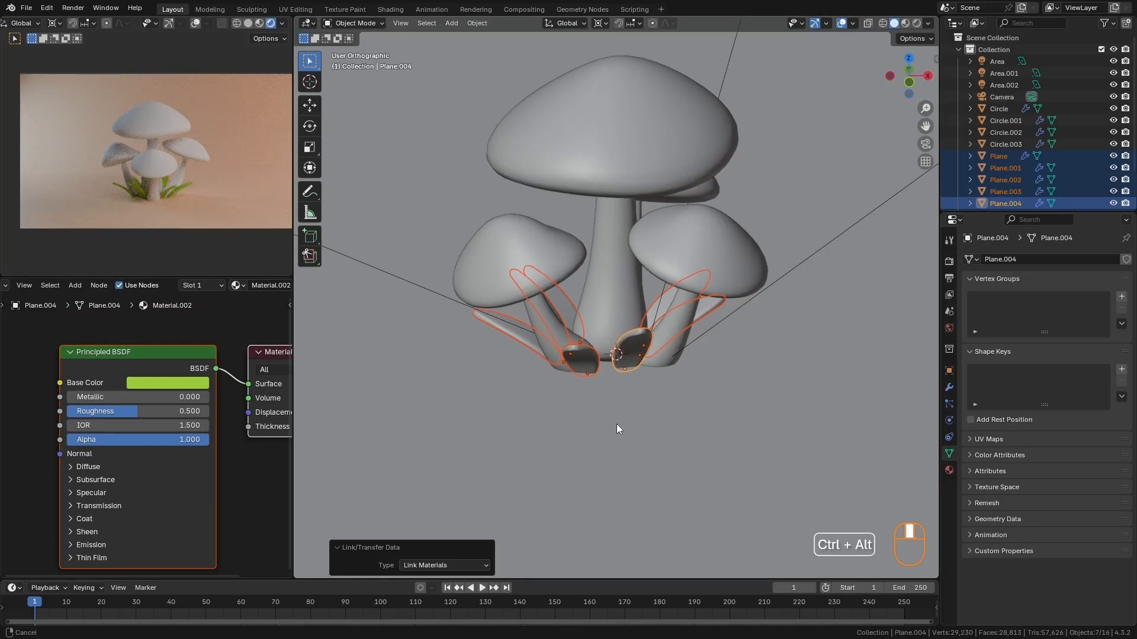
key("alt+a")
middle_click_drag(597, 387, 637, 206)
left_click(637, 213)
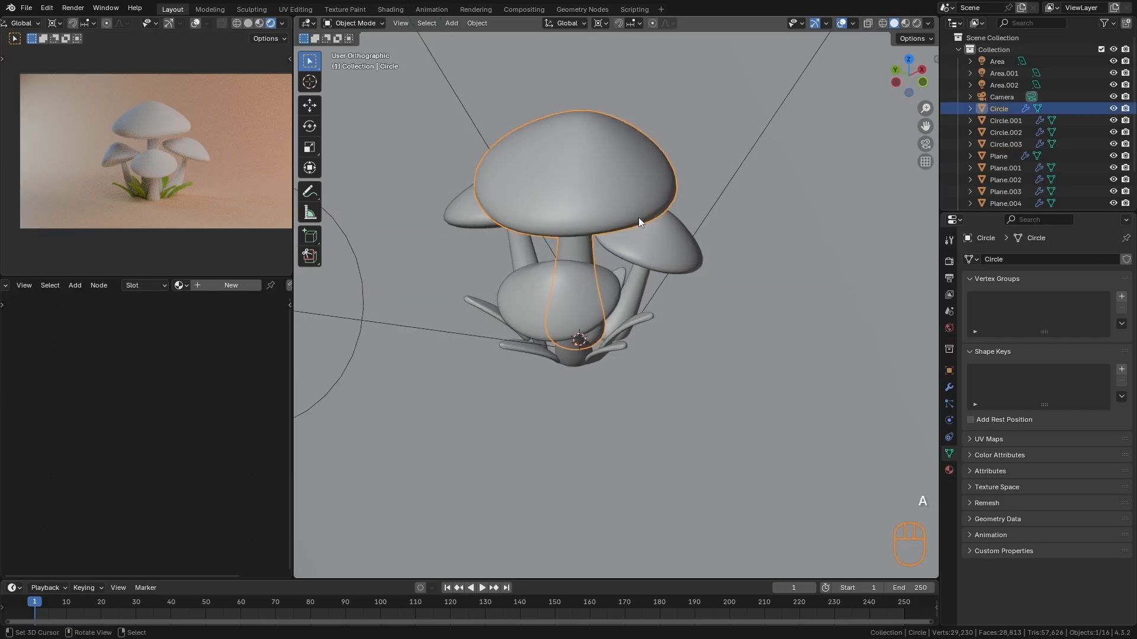
left_click(228, 285)
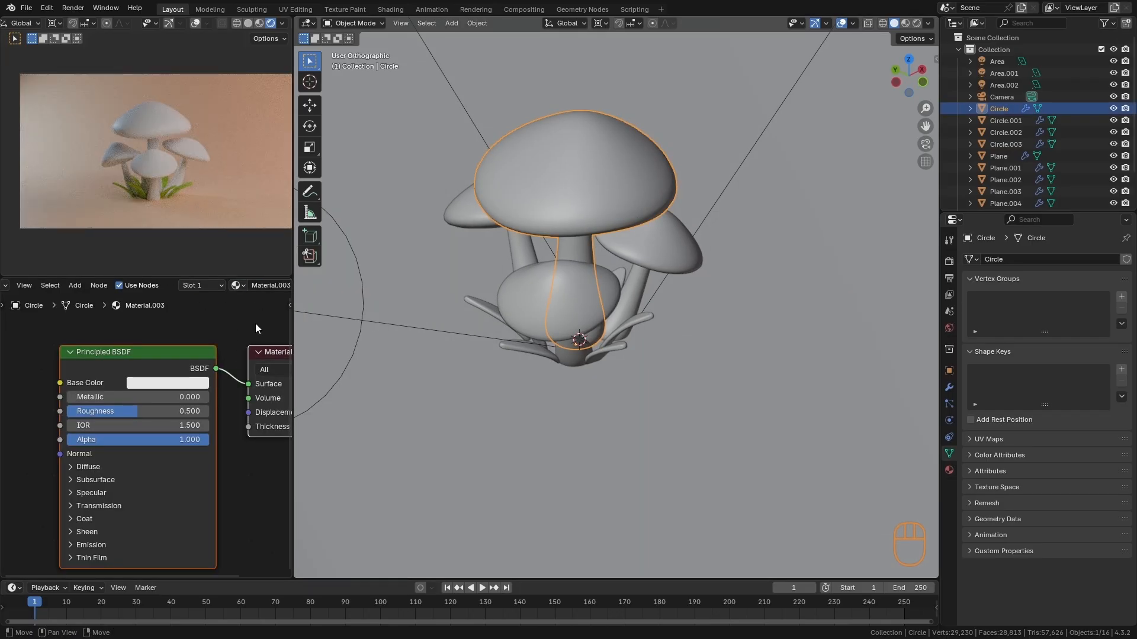
left_click(168, 385)
left_click(186, 251)
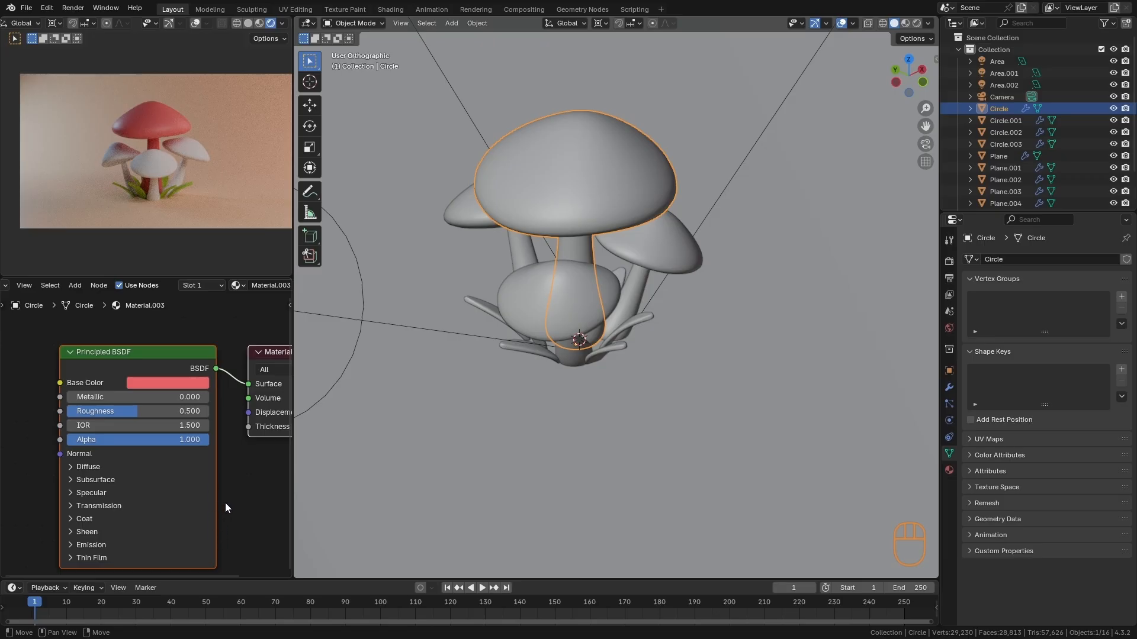
left_click_drag(226, 505, 233, 461, "ctrl+alt")
- Shift the tallest mushroom's base color to a slightly more orange red
left_click_drag(657, 376, 594, 328, "alt")
key("a")
left_click_drag(642, 271, 605, 398, "alt+shift")
left_click_drag(605, 398, 615, 230, "ctrl+alt")
left_click(613, 231)
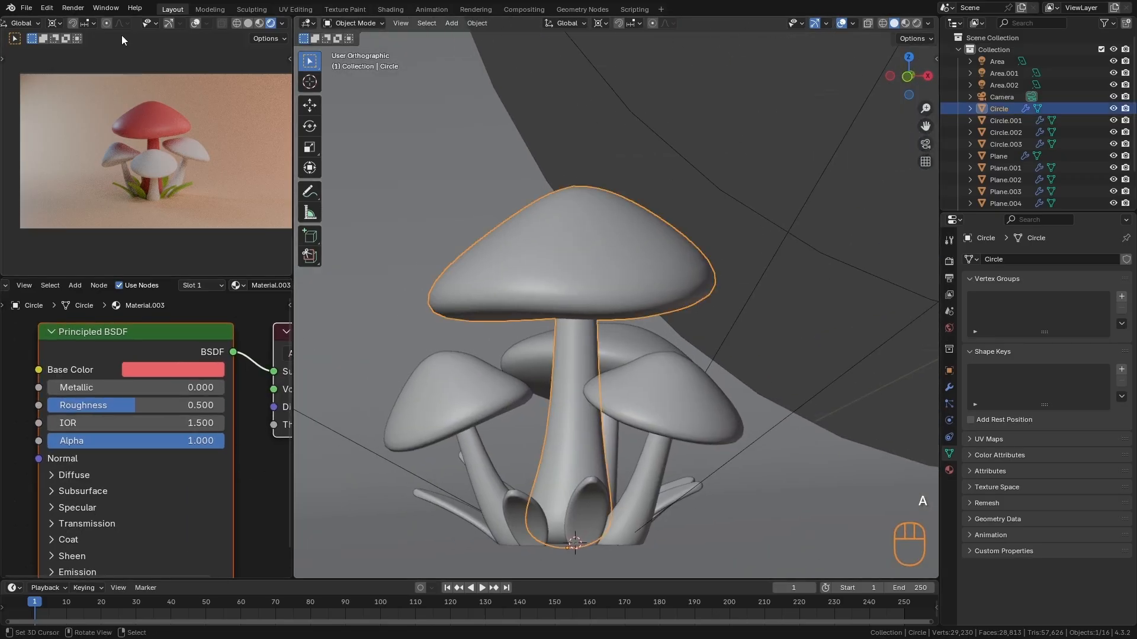
key("ctrl+z")
key("ctrl+z")
left_click(211, 369)
left_click_drag(189, 224, 189, 214)
- Add a second material slot to the tallest mushroom and create a new material in it
left_click_drag(635, 340, 616, 352, "alt")
key("a")
left_click_drag(687, 337, 687, 251, "alt+shift")
left_click_drag(687, 261, 687, 299, "alt")
right_click(576, 157)
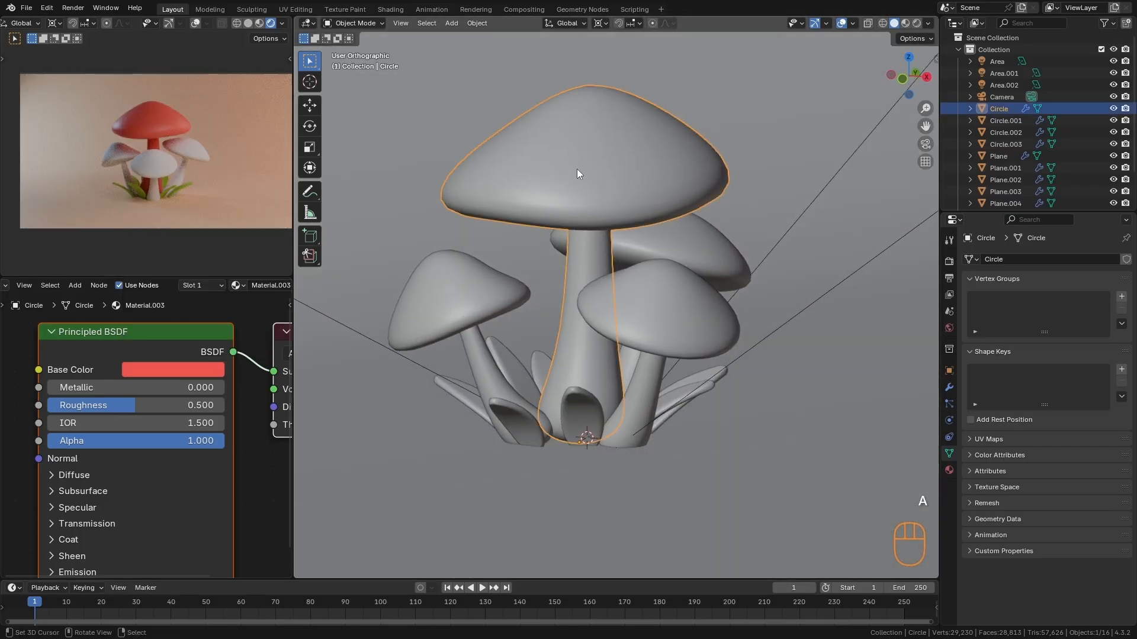
scroll(203, 283, "down", 3)
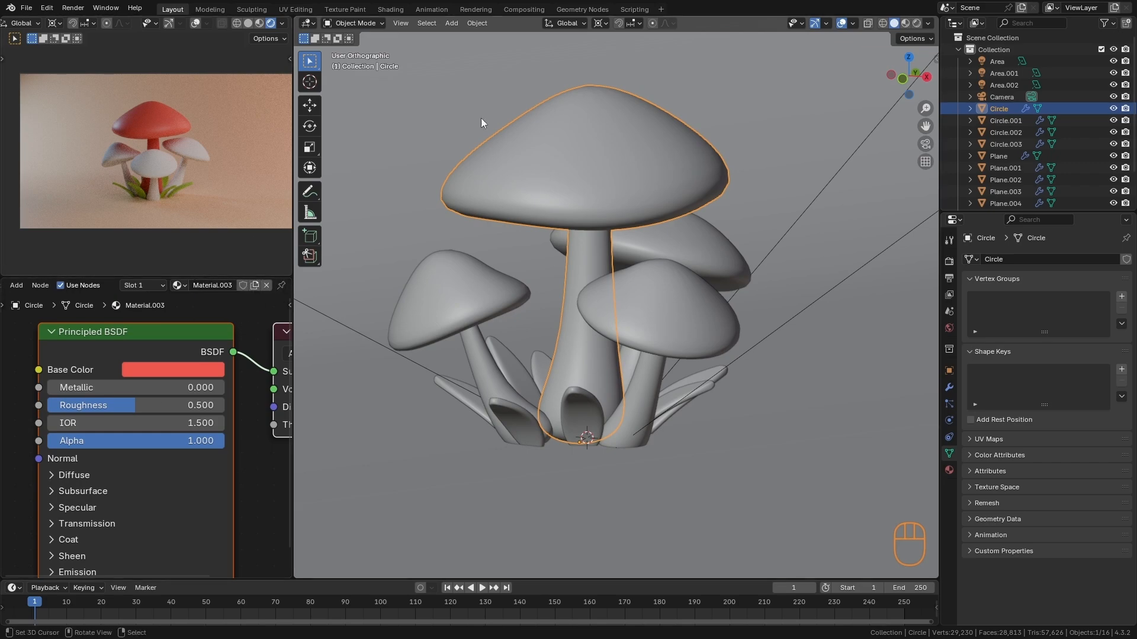
left_click(949, 469)
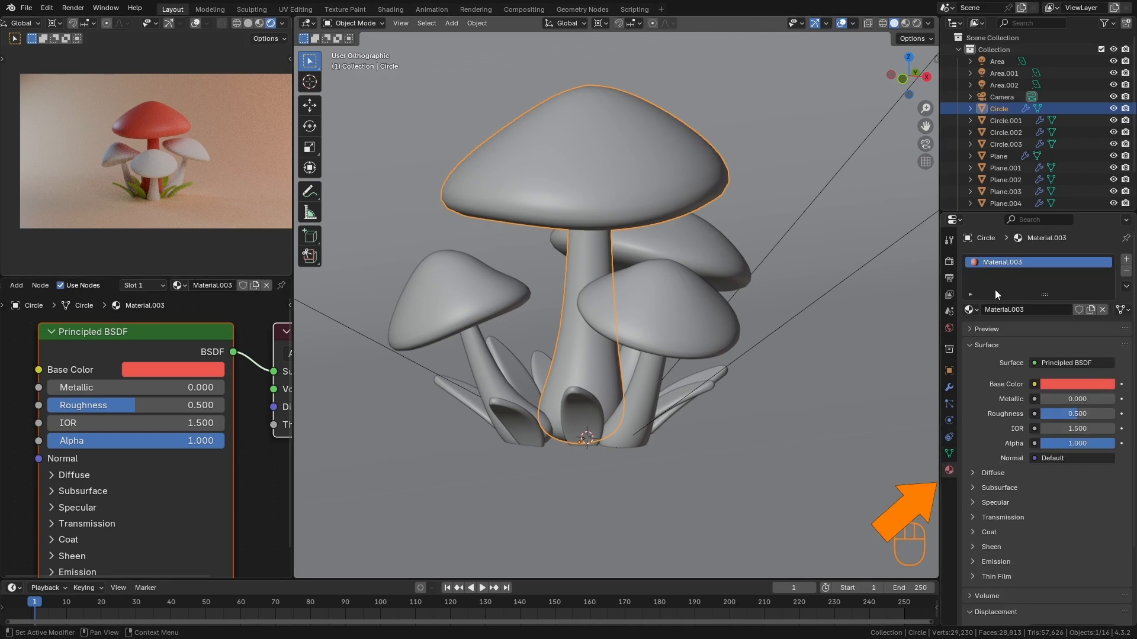
left_click(1126, 261)
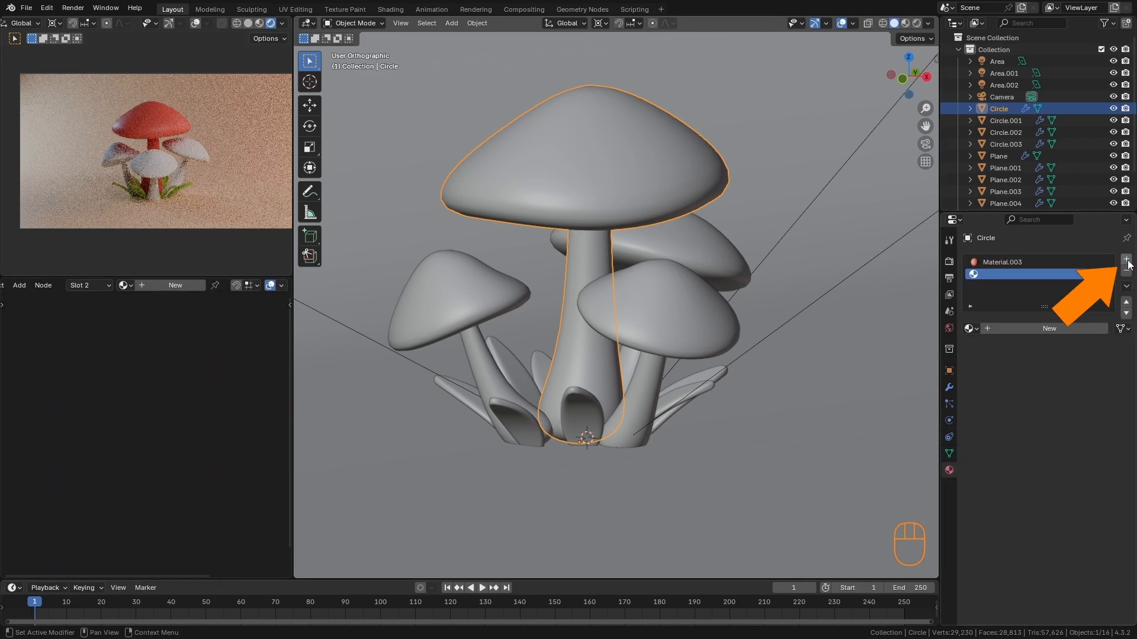
left_click(1031, 329)
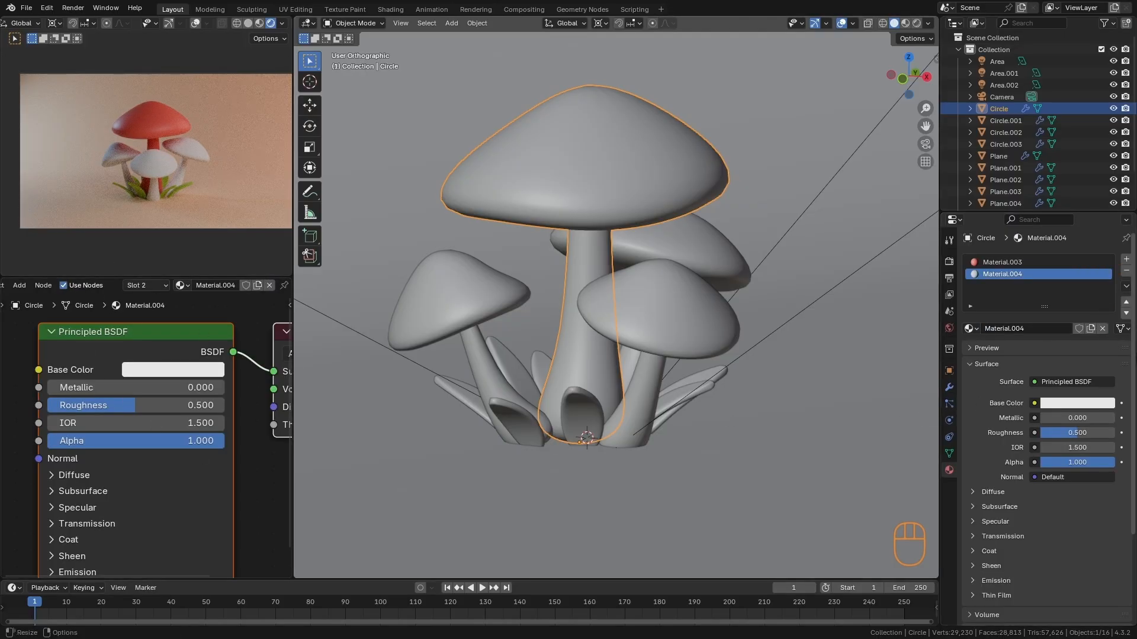
- Set the second material's base color to a soft orange with hue 0.055 and saturation 0.788, and darken it slightly
left_click(198, 371)
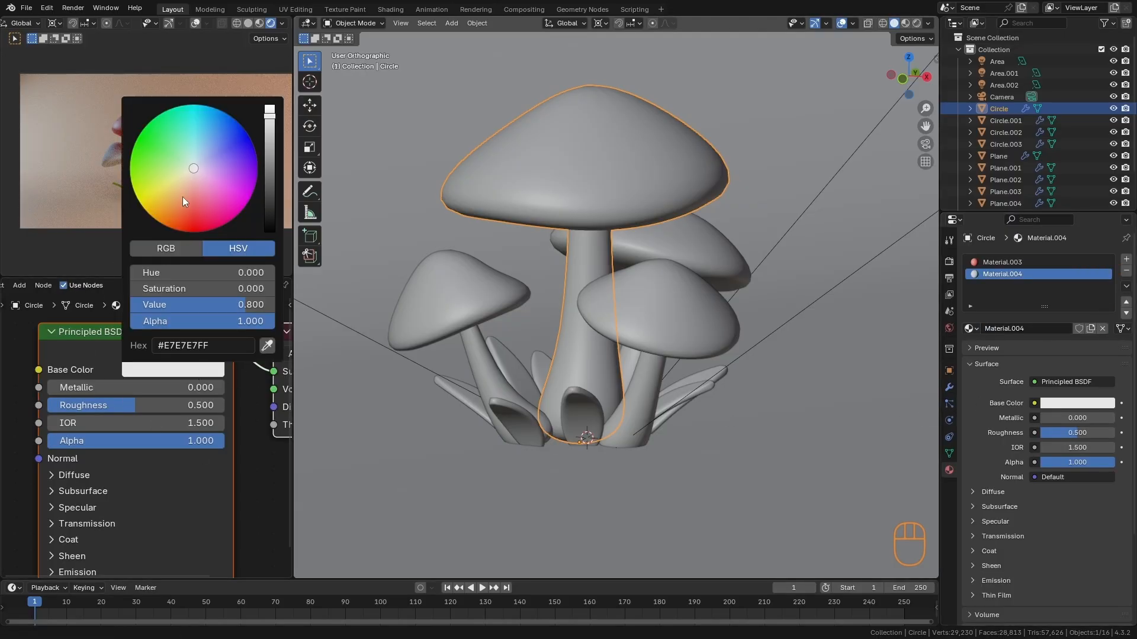
left_click(180, 197)
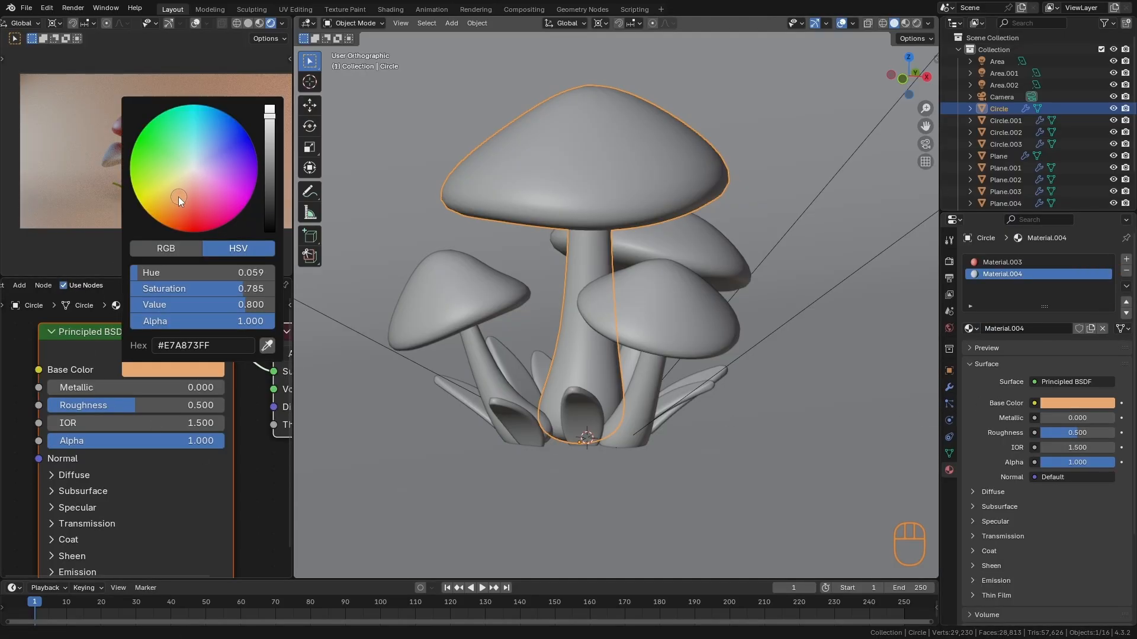
left_click(269, 126)
- Select only the tallest mushroom's linked stem geometry and assign the orange second material to it
key("Tab")
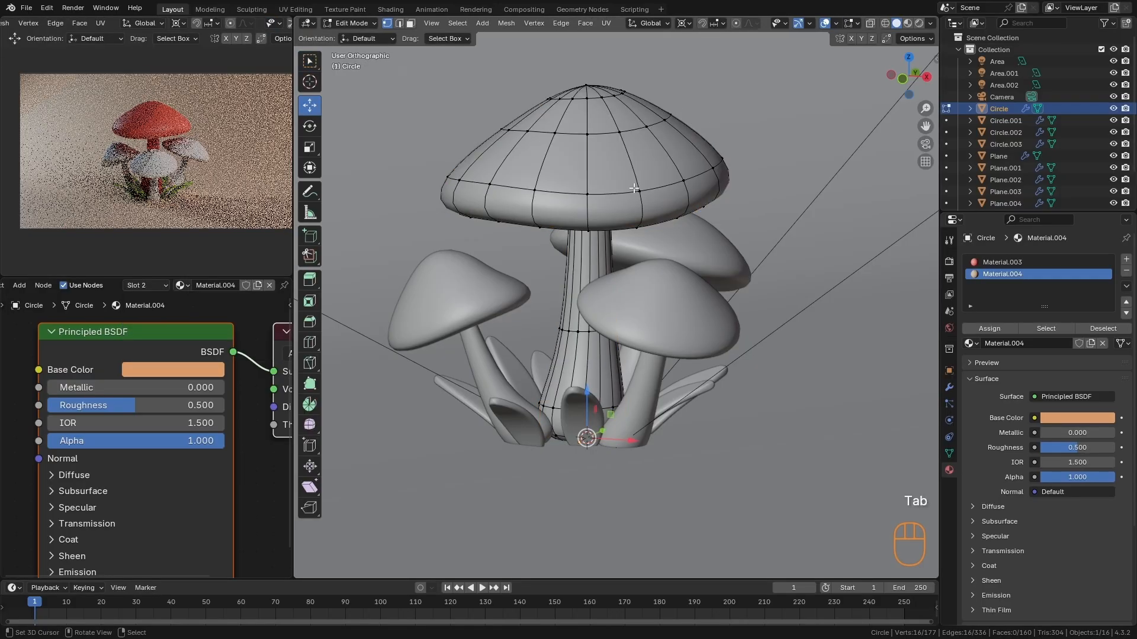
key("a")
key("a")
key("a")
left_click_drag(621, 257, 622, 344, "ctrl+alt")
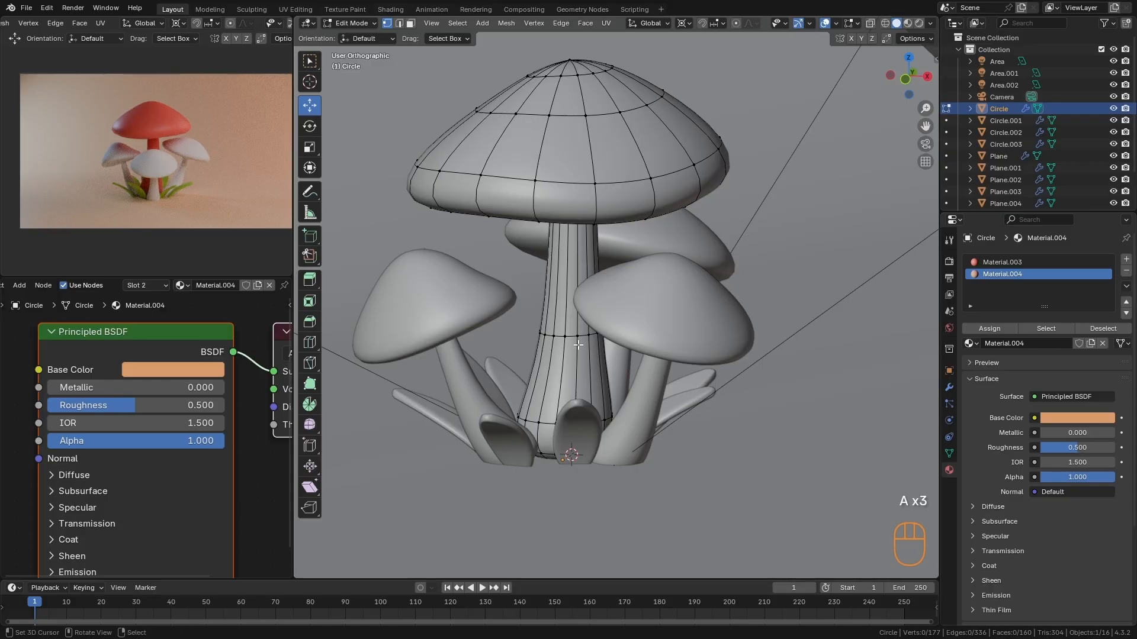
key("l")
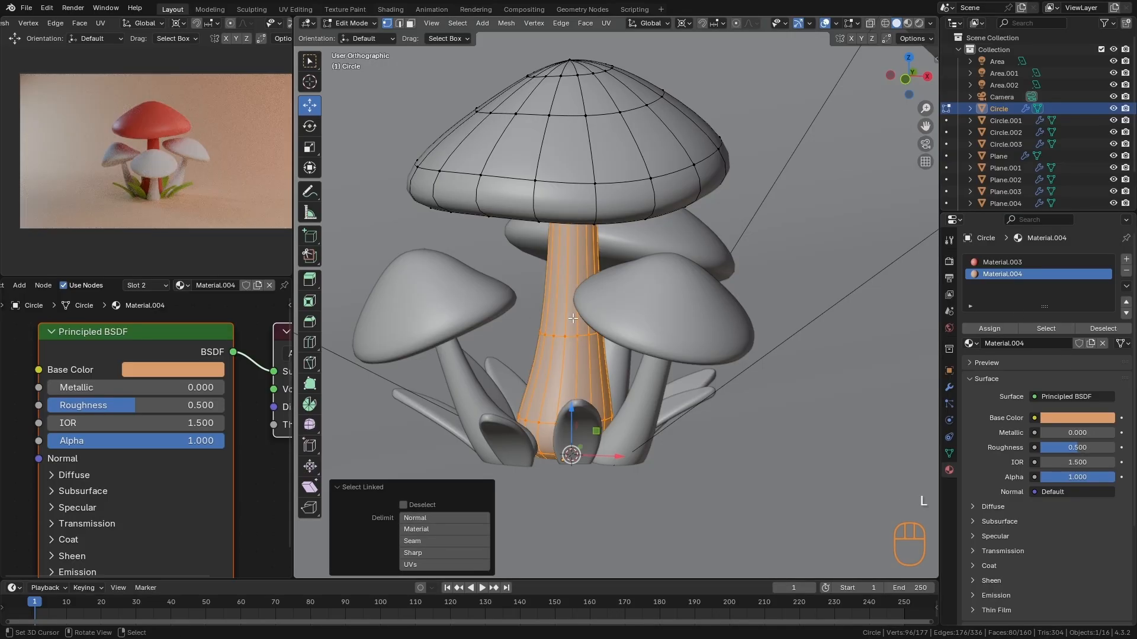
left_click(1003, 329)
key("Tab")
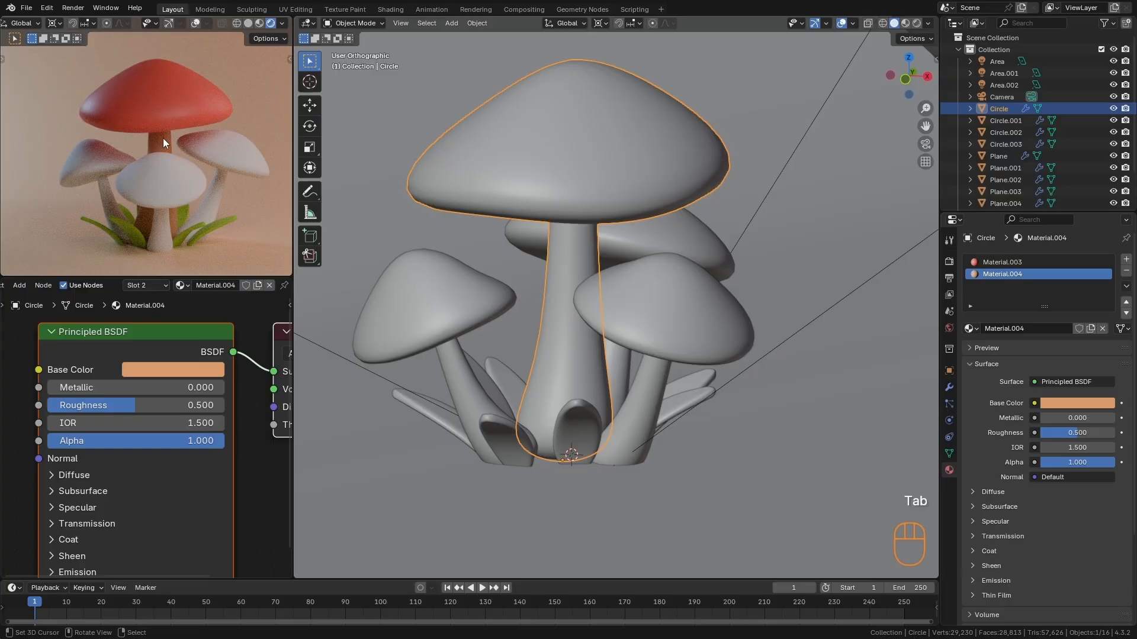
- Link the tallest mushroom's materials to the three smaller mushrooms
scroll(613, 328, "down", 3)
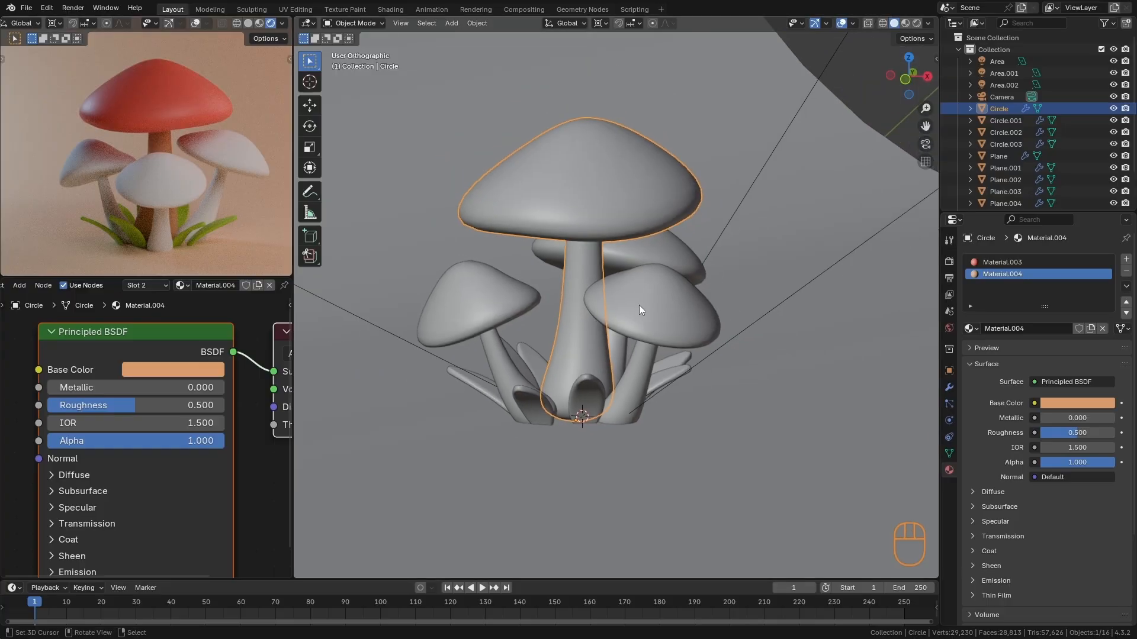
left_click(639, 305)
left_click(681, 255, "shift")
left_click(500, 303, "shift")
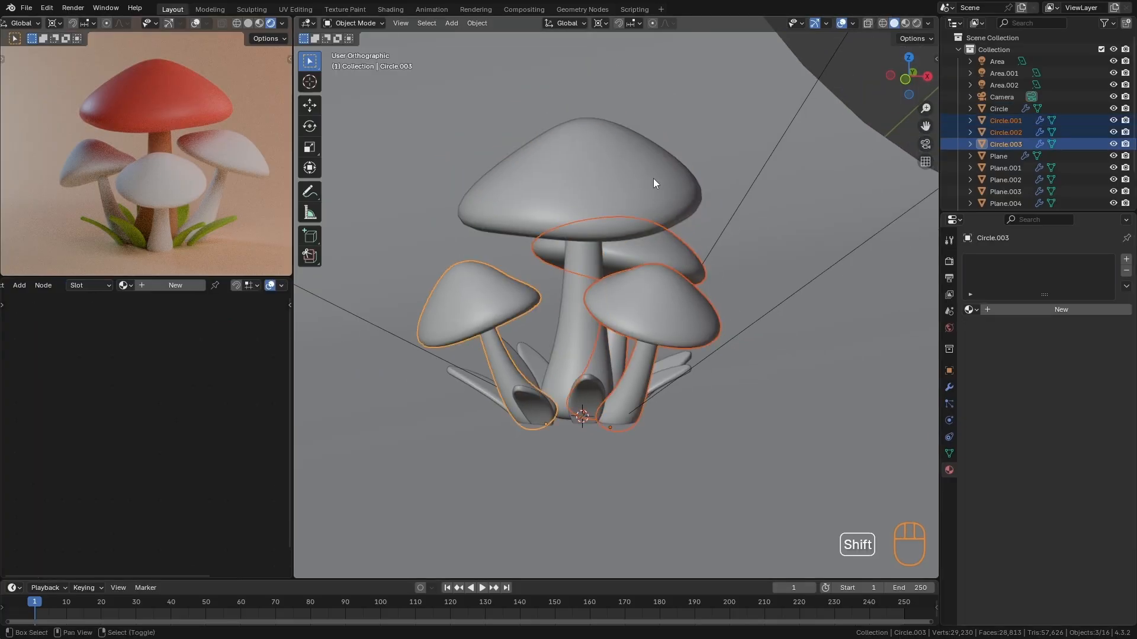
left_click(615, 166, "shift")
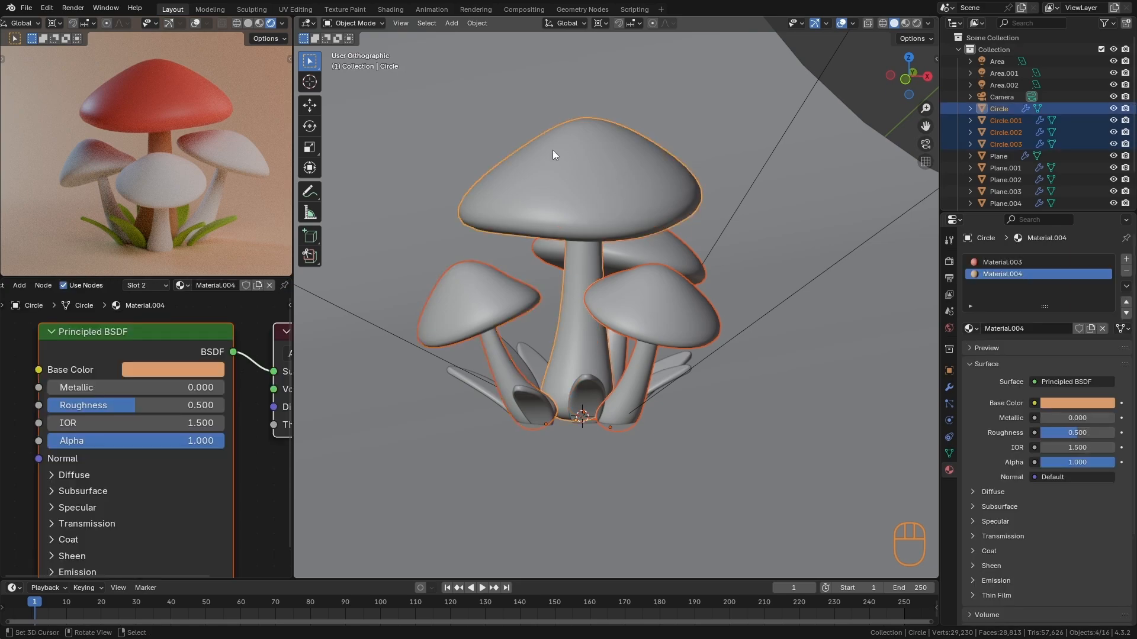
key("ctrl+l")
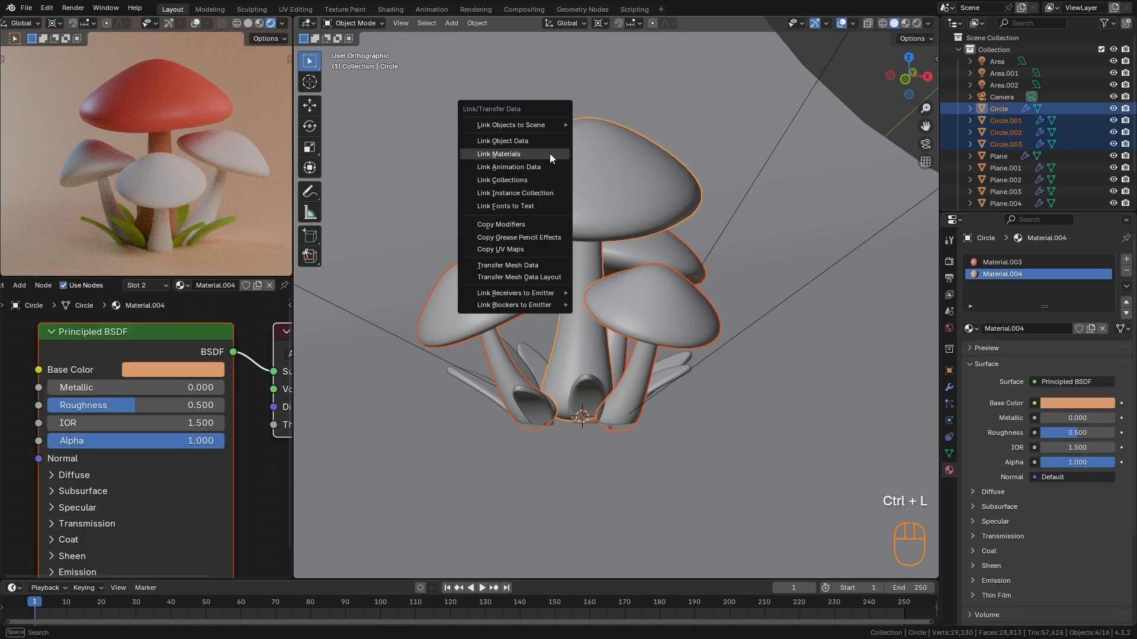
left_click(549, 154)
- Select the stems of the three smaller mushrooms in Edit Mode and assign the orange stem material to them
left_click_drag(743, 288, 706, 307, "alt")
key("Tab")
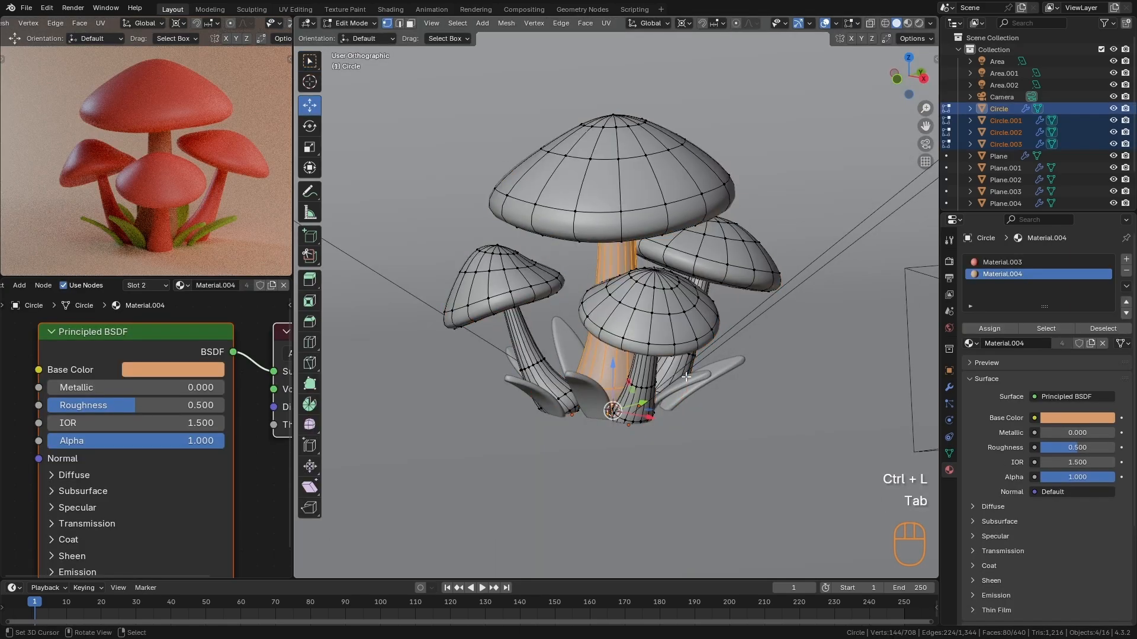
left_click_drag(682, 400, 691, 374, "alt")
key("alt+a")
key("l")
key("l")
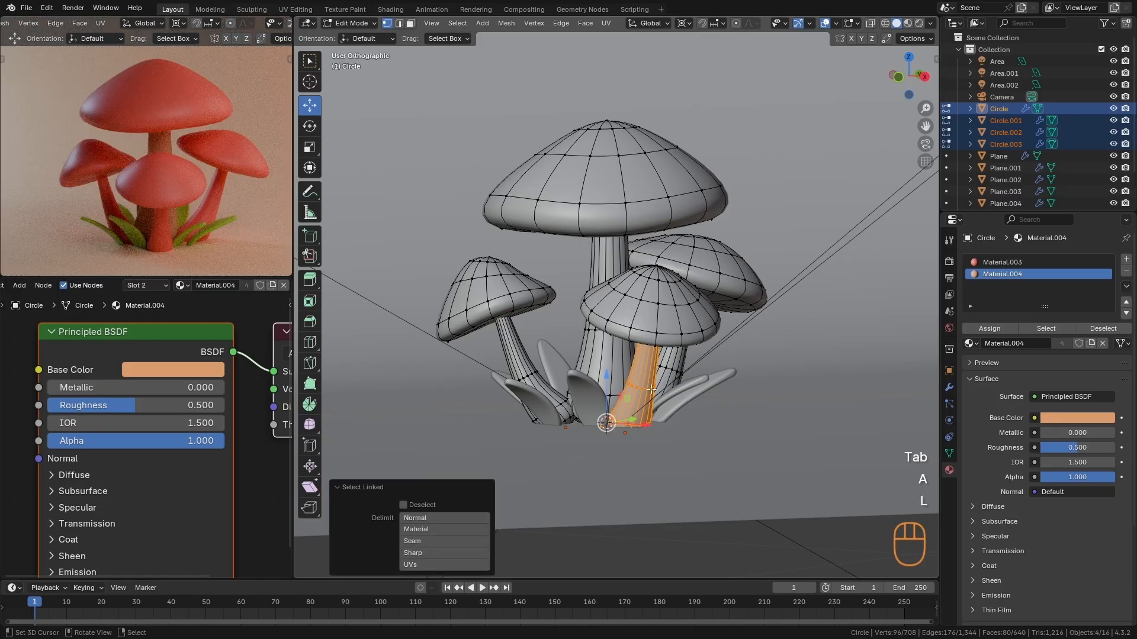
key("l")
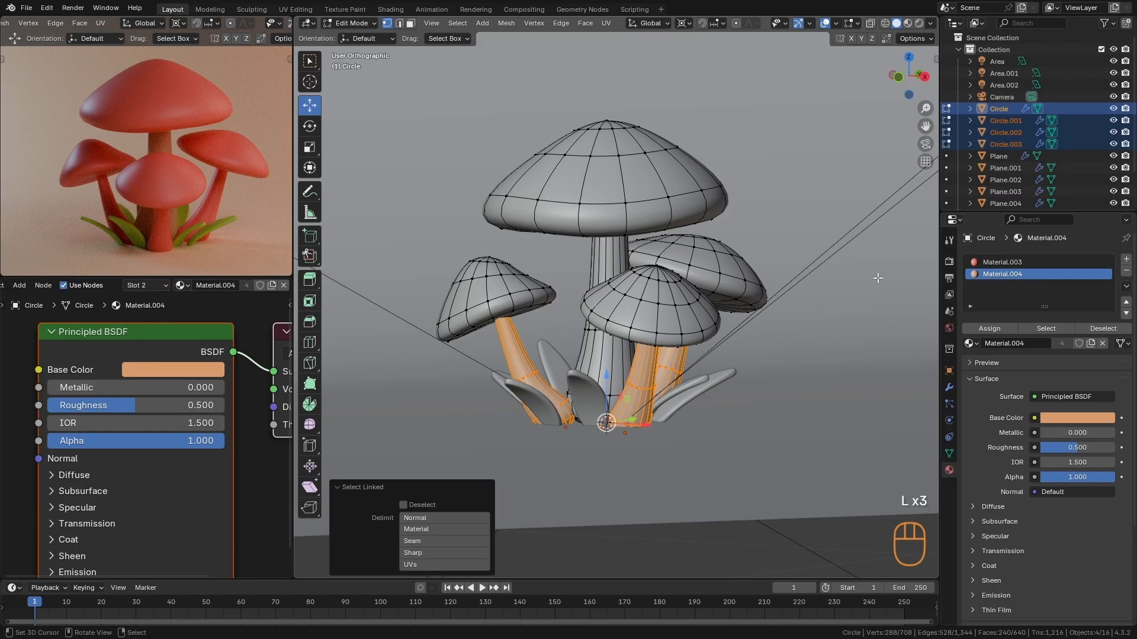
left_click(994, 332)
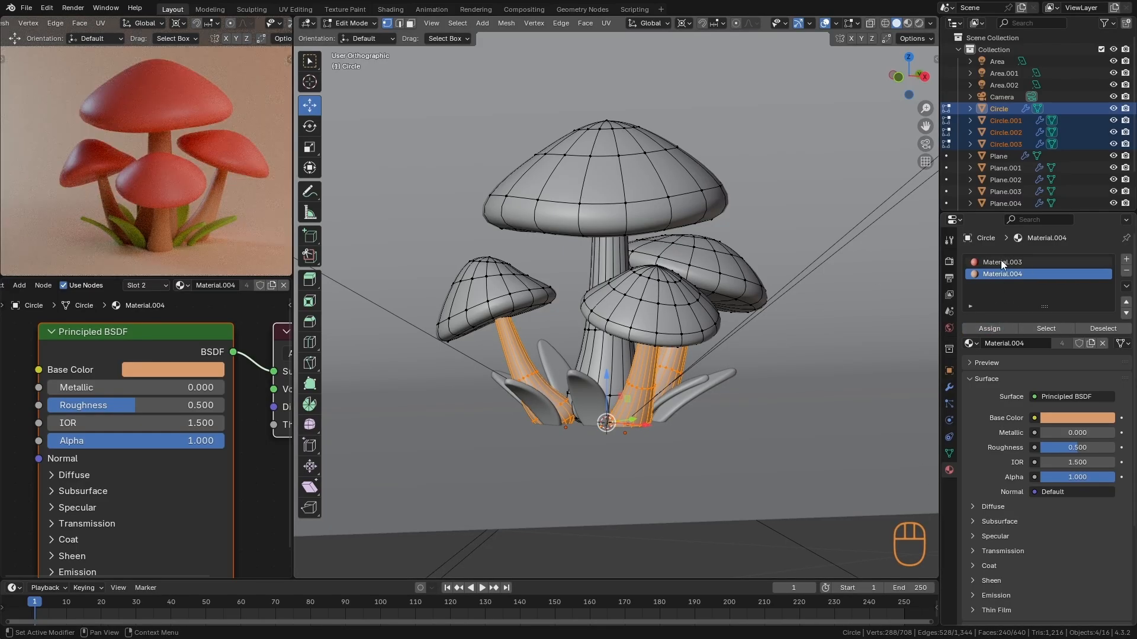
key("Tab")
key("Tab")
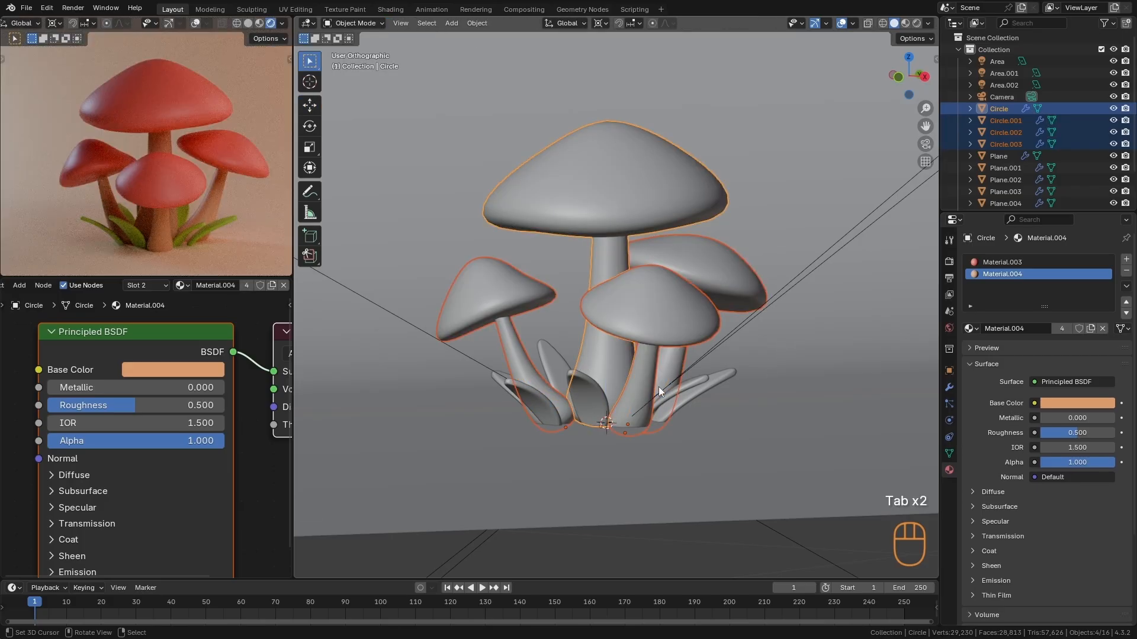
- Change the stem material's base color to a less saturated, yellowish beige and darken it slightly
scroll(155, 456, "down", 4)
left_click(163, 407)
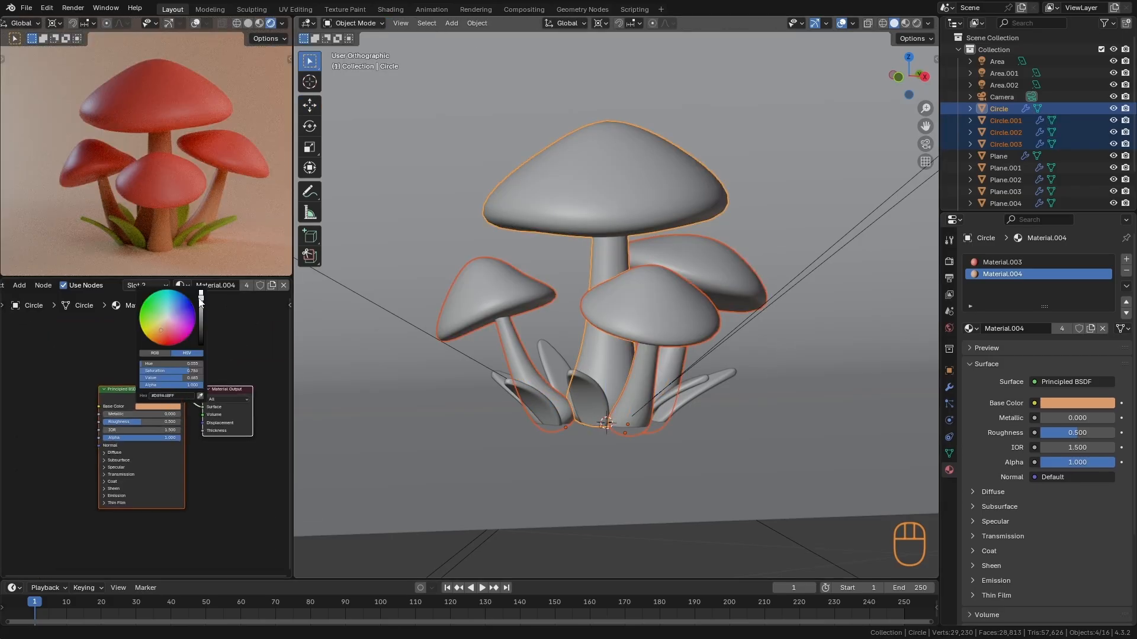
left_click(164, 329)
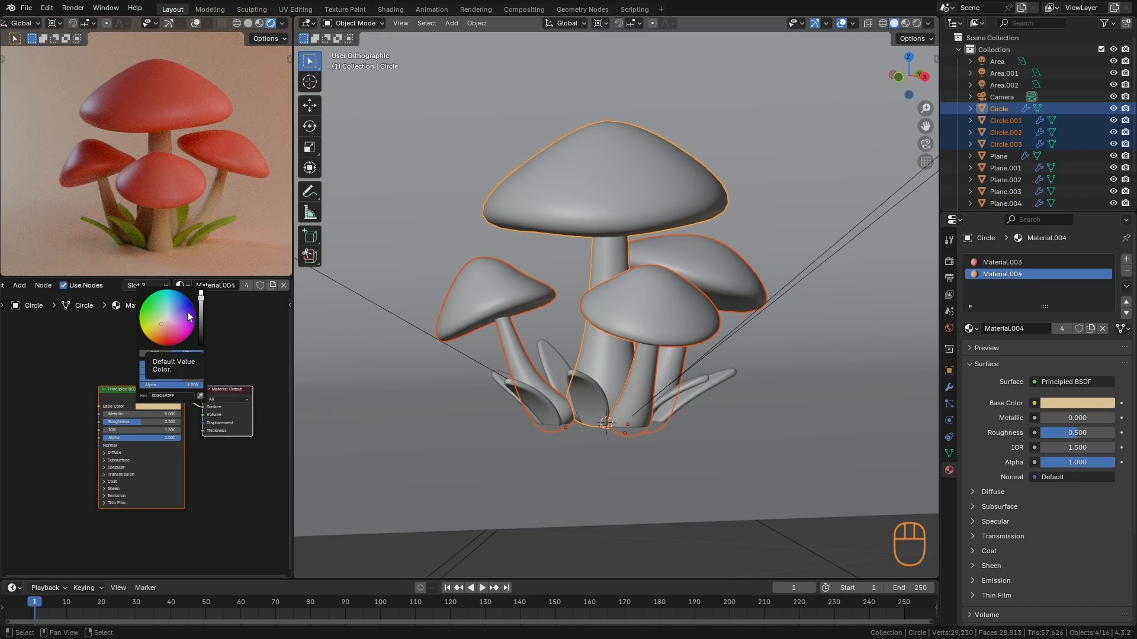
left_click(201, 303)
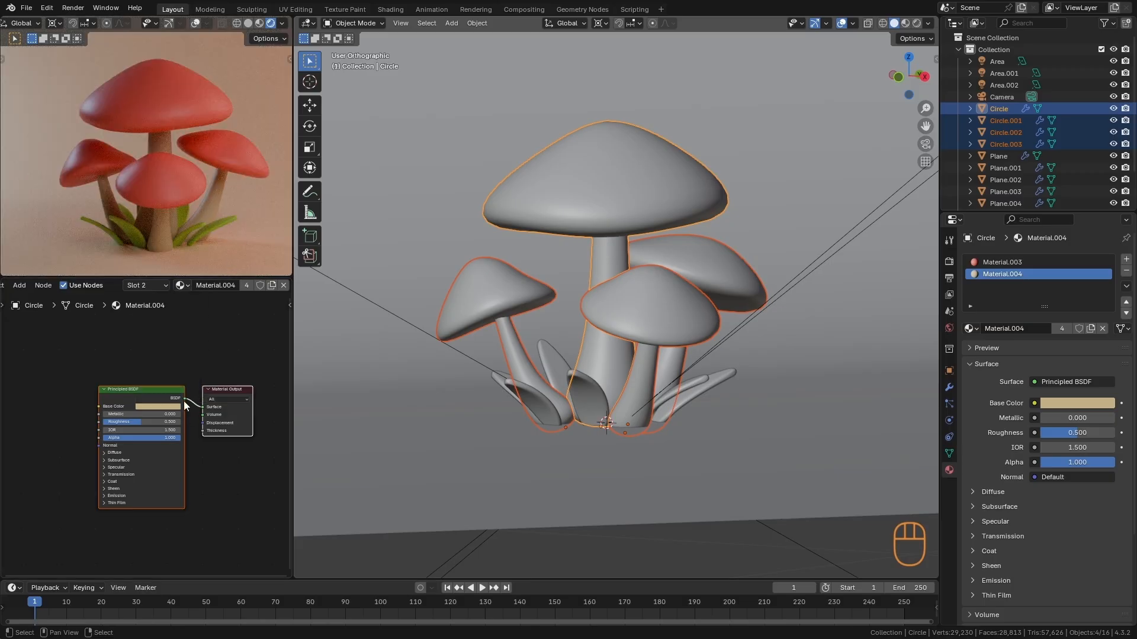
- Lower the red cap material's roughness to 0.327 and shift its base color to a more orange red
left_click(1042, 263)
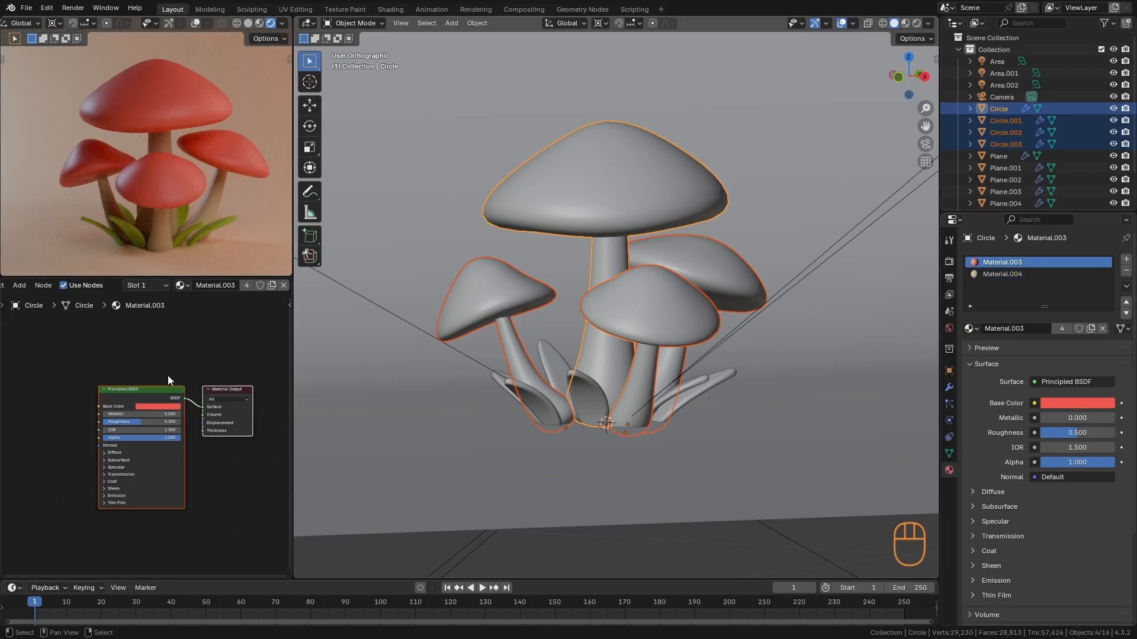
mouse_move(136, 427)
left_mouse_down()
mouse_move(117, 425)
mouse_move(136, 425)
left_mouse_up()
left_click(152, 407)
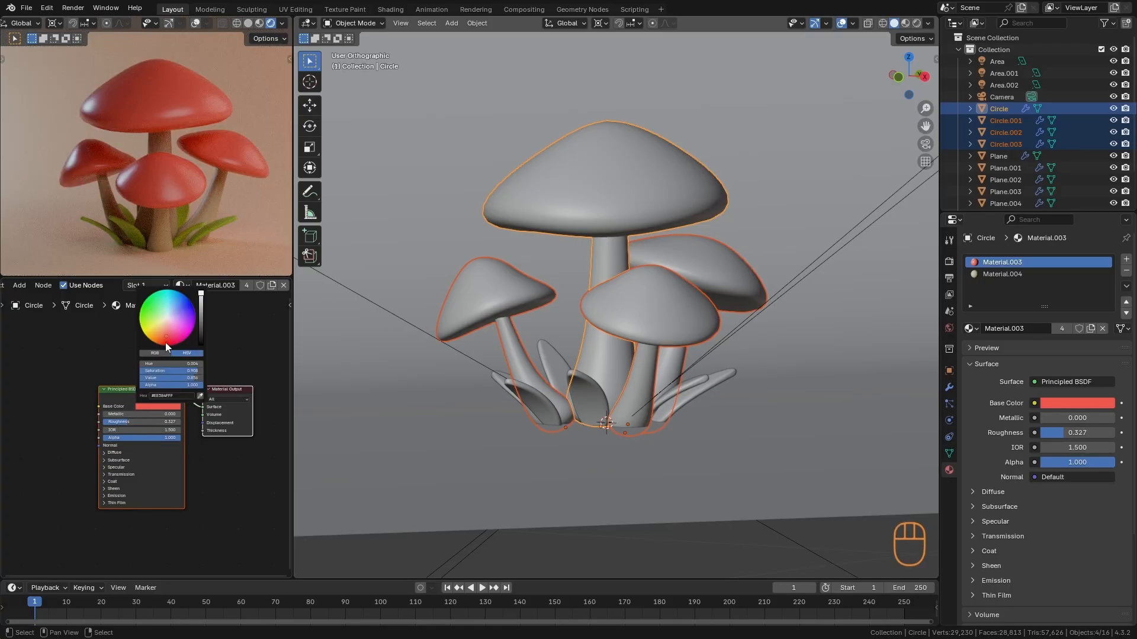
left_click_drag(166, 348, 165, 342)
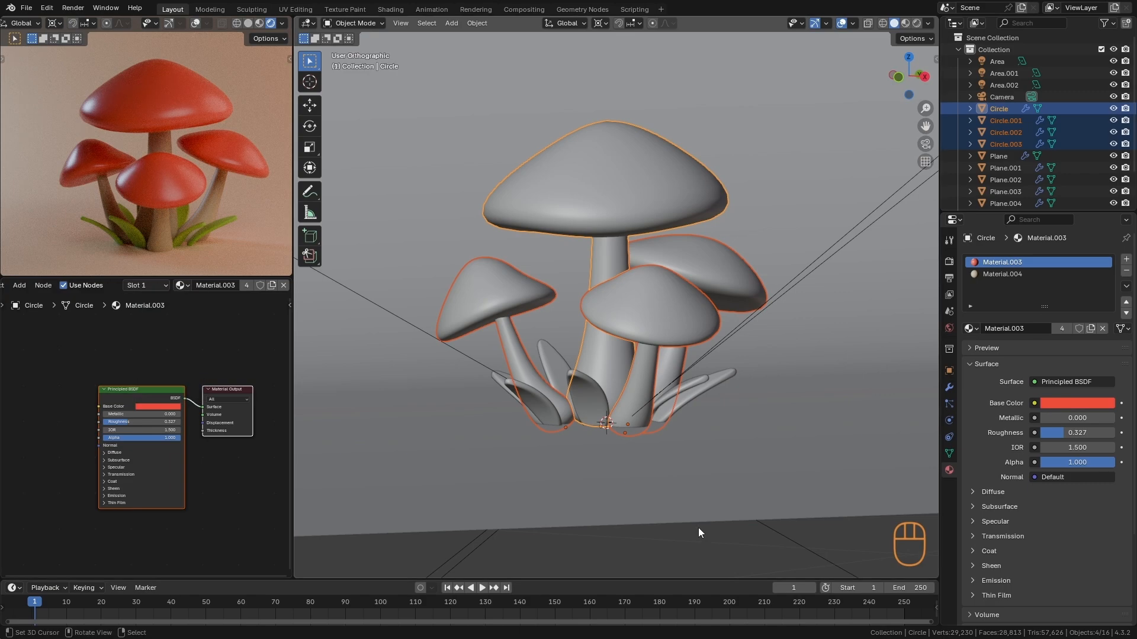
- Lower the stem material's roughness to 0.282 and lighten its base color to #D7C394, with a value of 0.676
left_click(1032, 274)
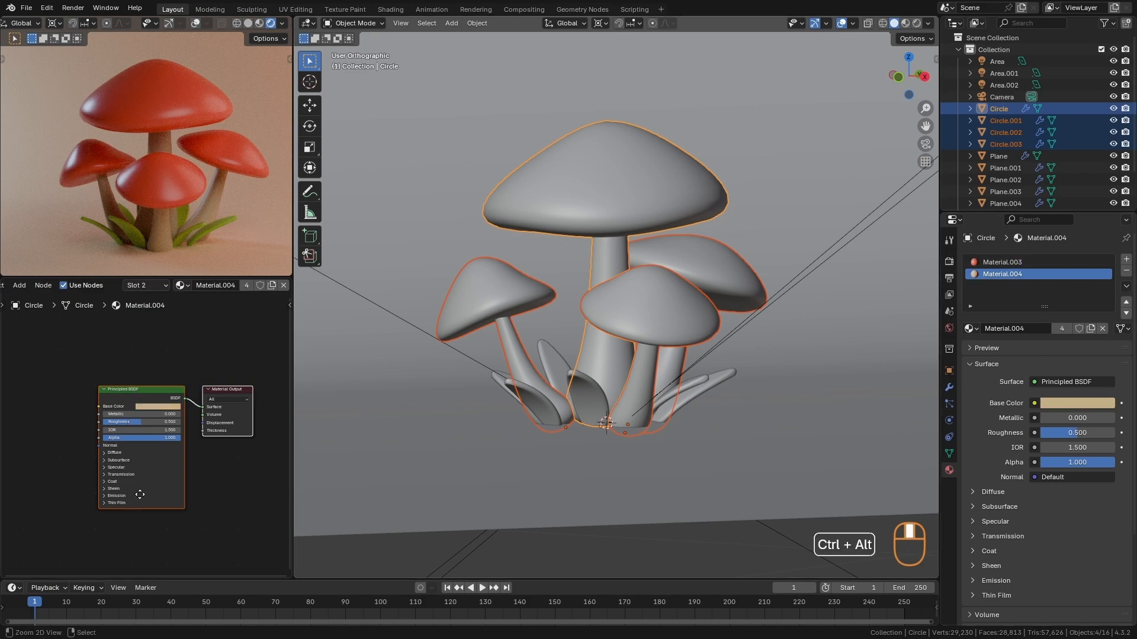
middle_click_drag(140, 491, 139, 416, "ctrl+alt")
left_click_drag(140, 412, 107, 413)
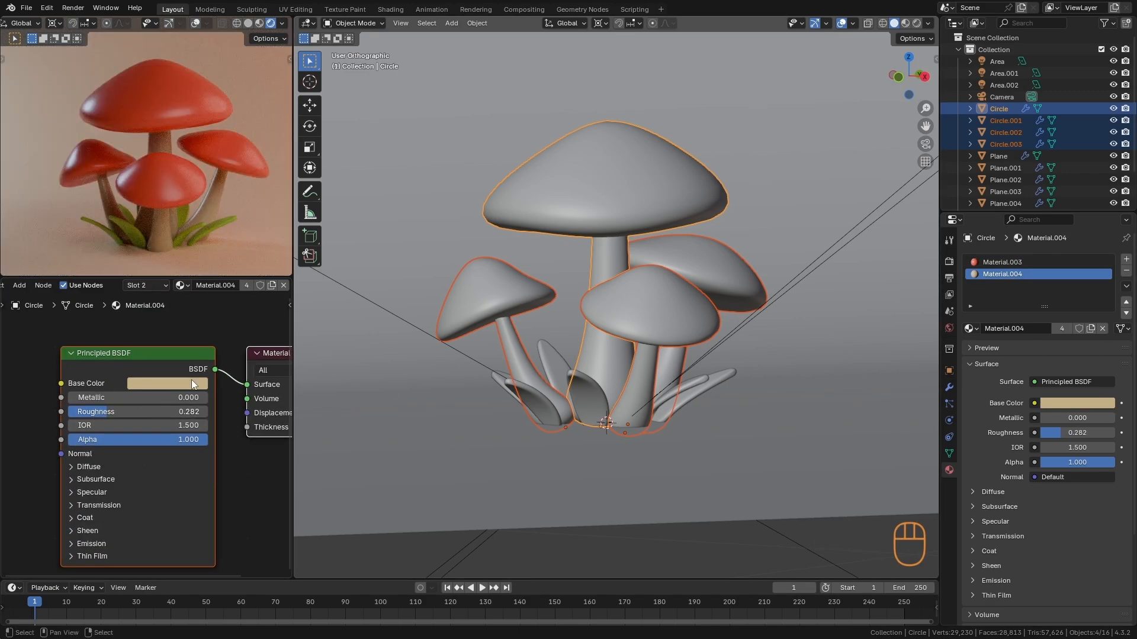
left_click(168, 383)
left_click_drag(247, 196, 247, 191)
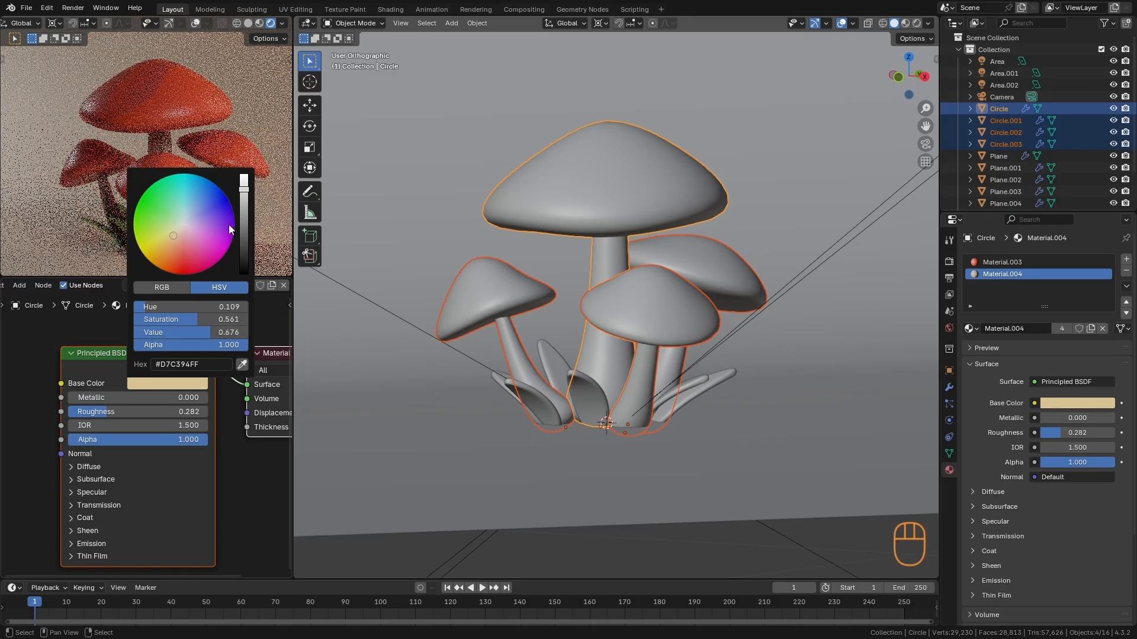
left_click_drag(120, 417, 125, 416)
- Move the large disk area light by about -0.034 m in X, 0.117 m in Y and 0.052 m in Z
middle_click_drag(180, 144, 215, 197, "ctrl+alt")
middle_click_drag(616, 234, 633, 331, "ctrl+alt")
middle_click_drag(633, 332, 680, 444, "alt")
right_click(736, 380)
right_click(815, 274)
key("g")
left_click(812, 238)
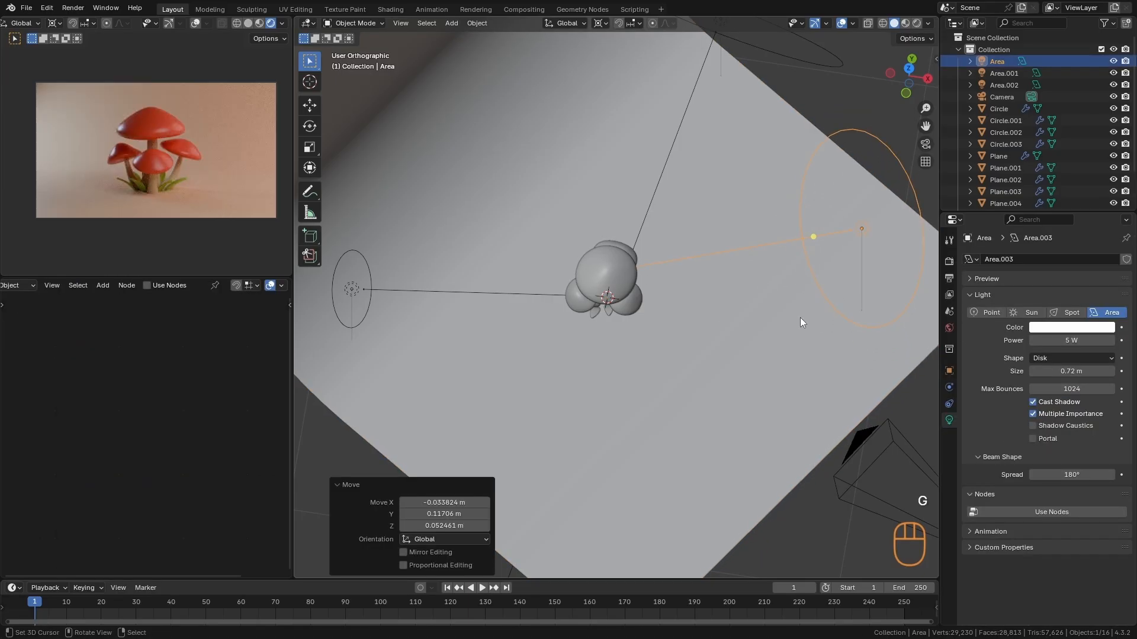
- Set the large disk area light's power to 7 W and move the light higher above the mushrooms
left_click(1048, 341)
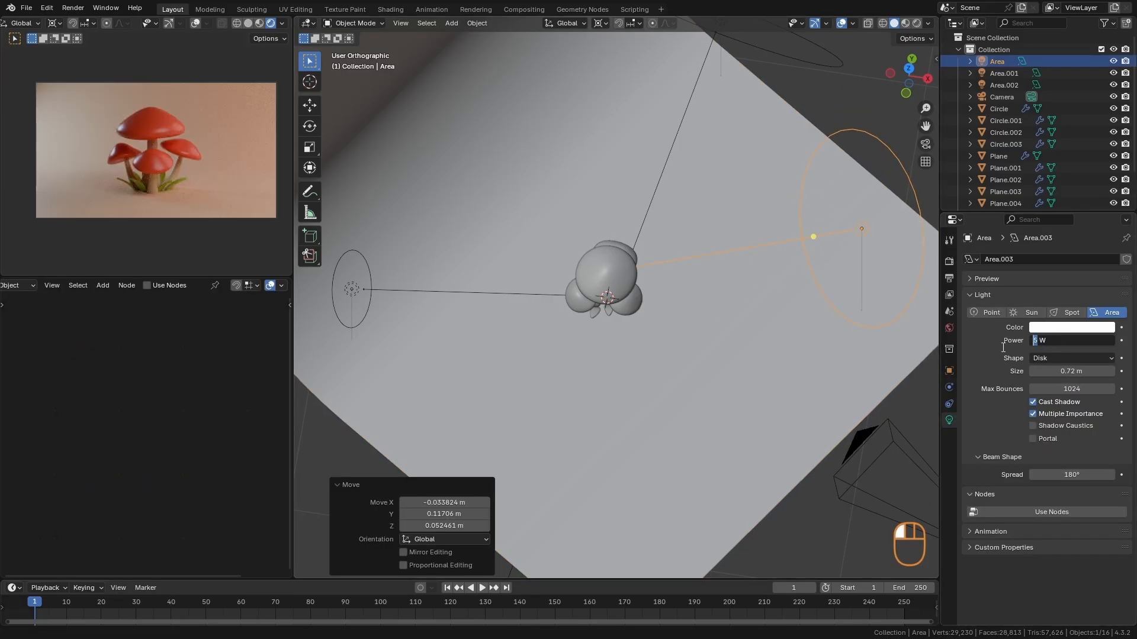
type("7")
key("Return")
middle_click_drag(626, 321, 713, 258, "alt")
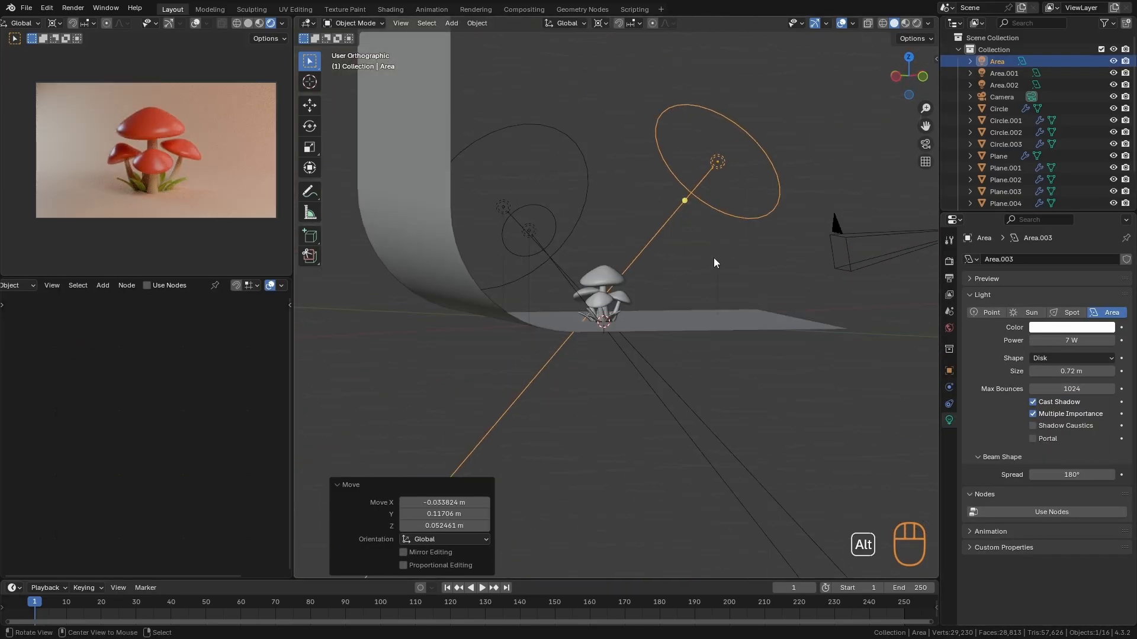
key("g")
left_click(723, 239)
key("g")
left_click(723, 229)
- Raise the red cap material's roughness to 0.441 on the tallest mushroom
right_click(602, 272)
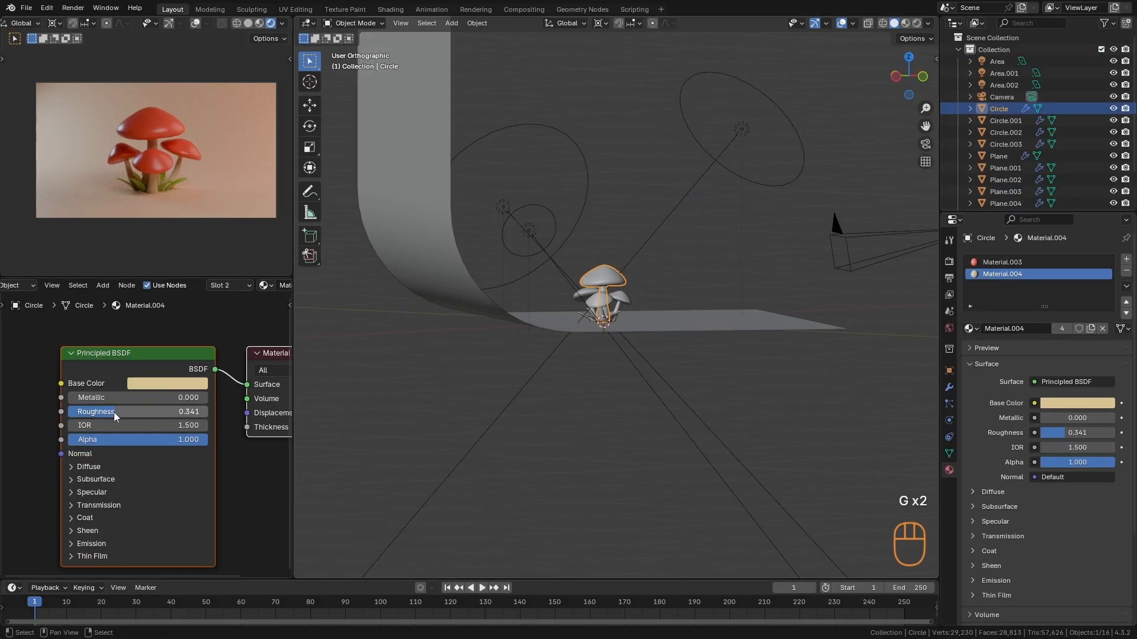
left_click(1019, 262)
left_click_drag(142, 411, 151, 412)
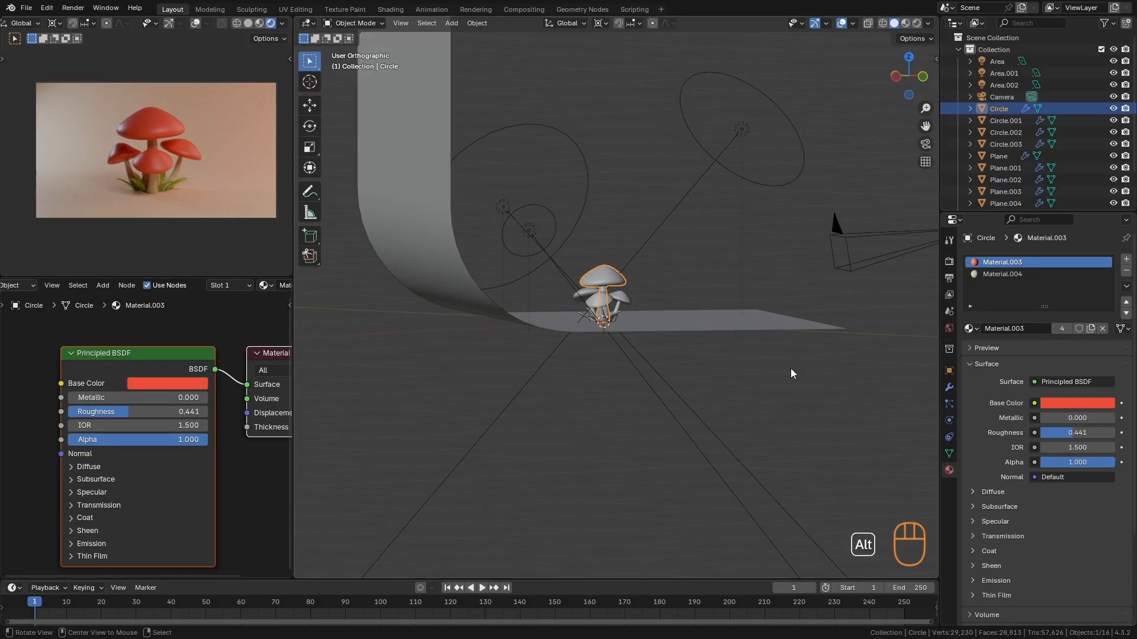
- Rotate the large 7 W disk area light 10.6° around the mushrooms in the top view
middle_click_drag(790, 368, 760, 368, "alt")
right_click(766, 328)
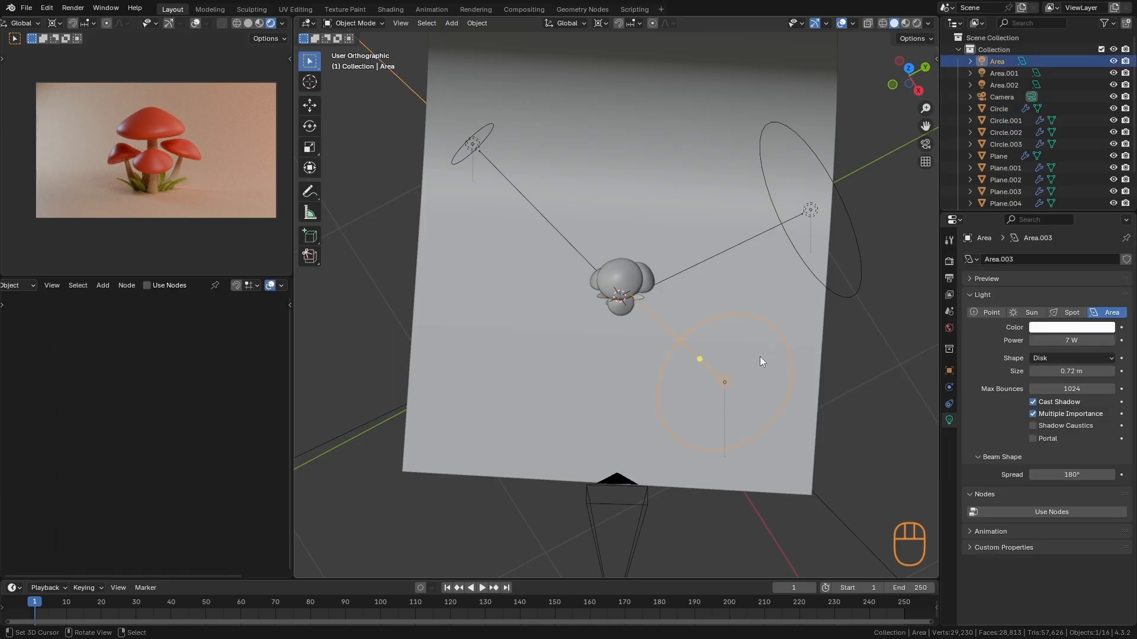
key("KP_7")
key("r")
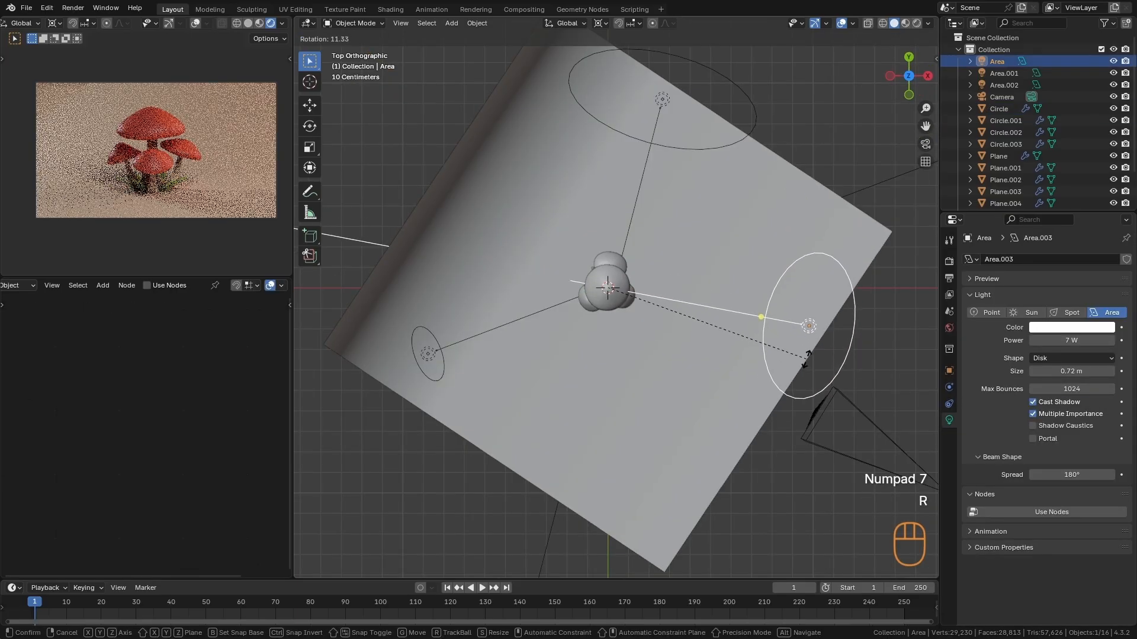
left_click(644, 283)
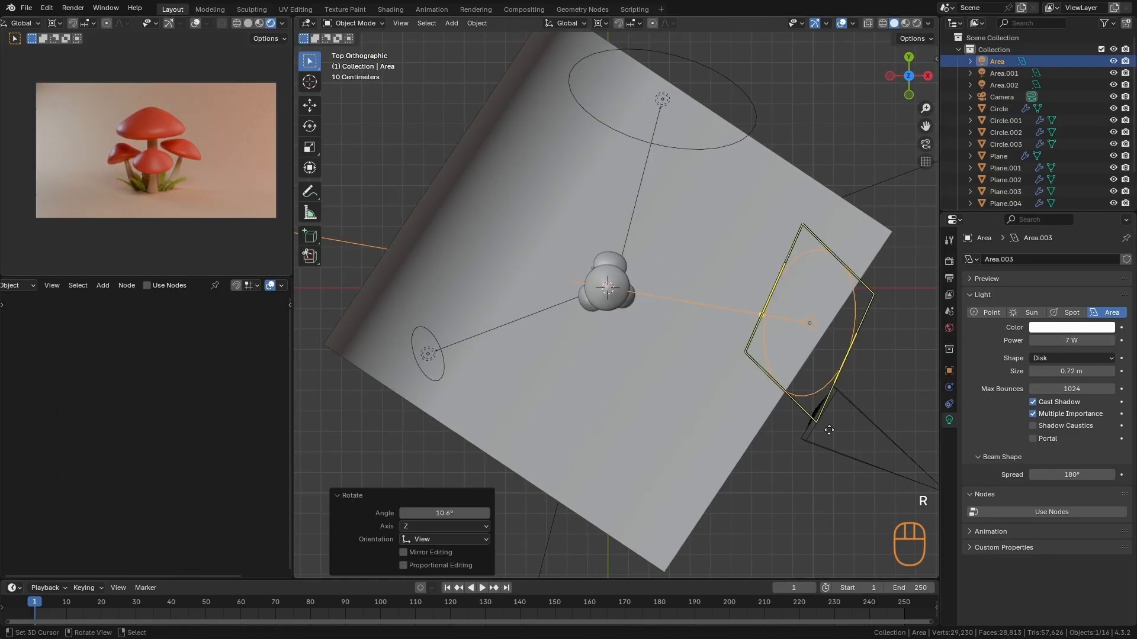
- Move the camera by about -0.129 m in X and 0.066 m in Y, and fine-tune its framing of the mushrooms
right_click_drag(878, 423, 887, 431)
key("ctrl+z")
key("g")
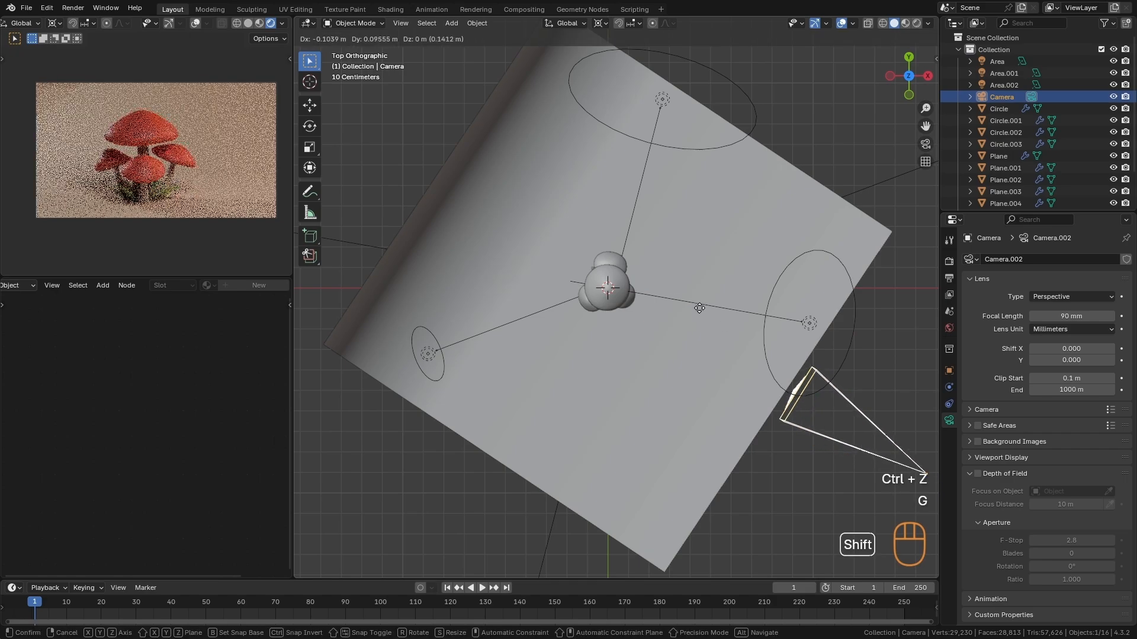
left_click(264, 291)
key("g")
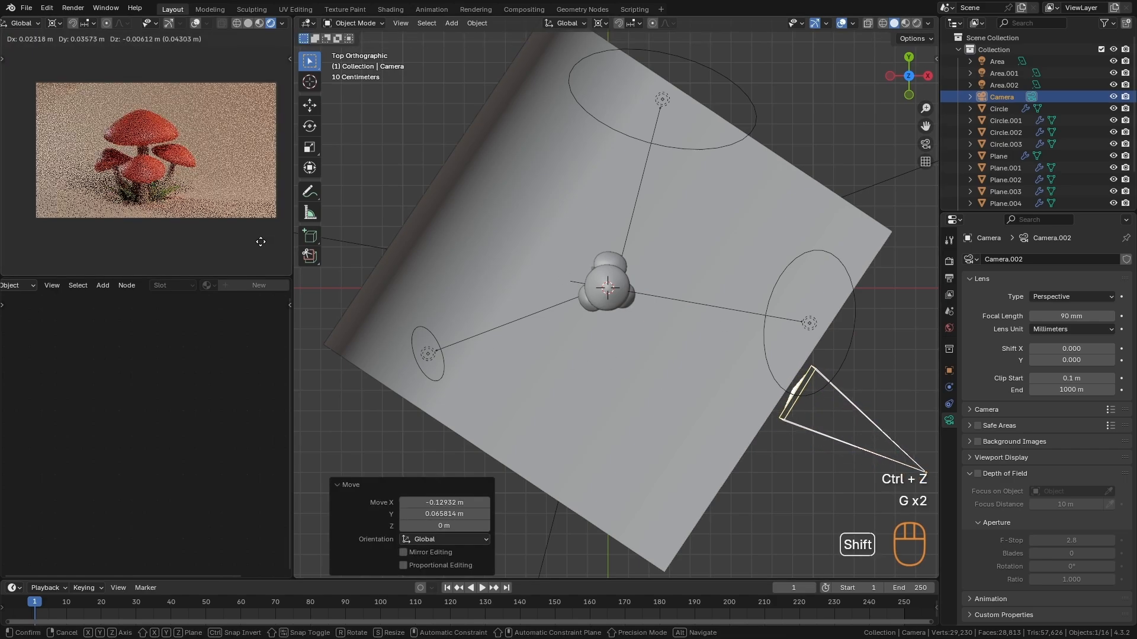
left_click(257, 271)
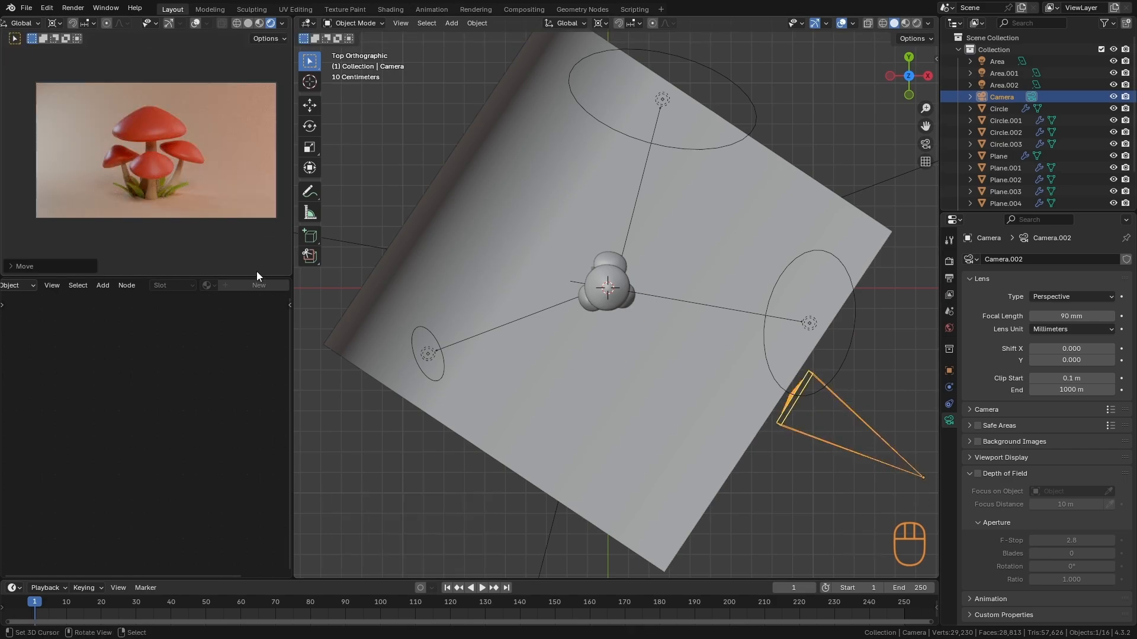
- Lighten the backdrop material's base color to #F8DEC8, with a saturation of 0.380
left_click(435, 276)
left_click(173, 387)
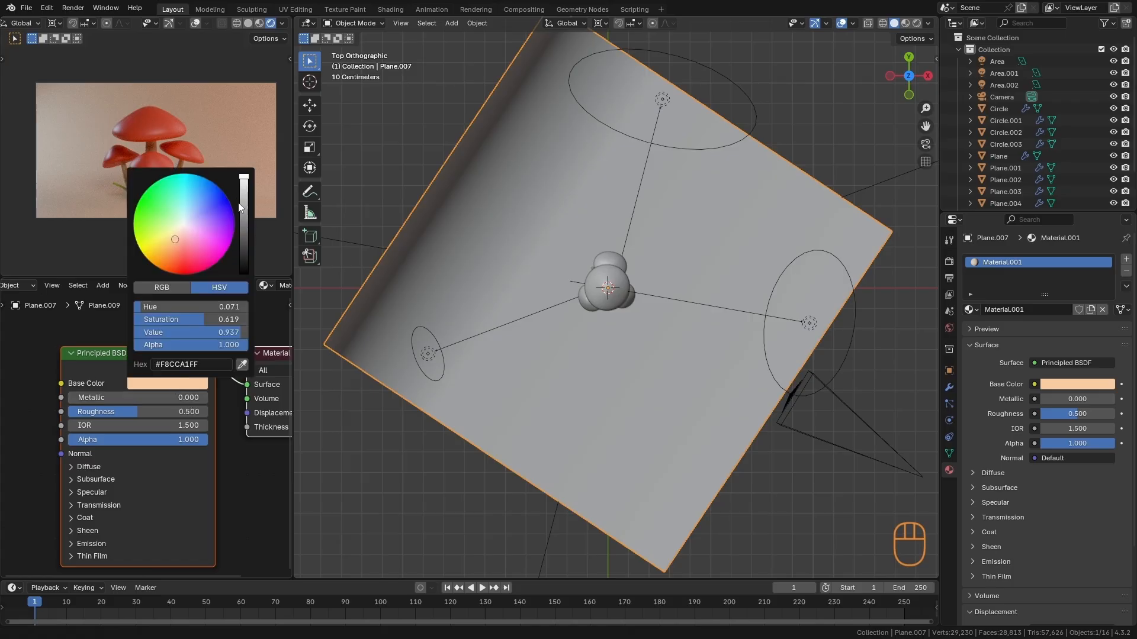
left_click(179, 232)
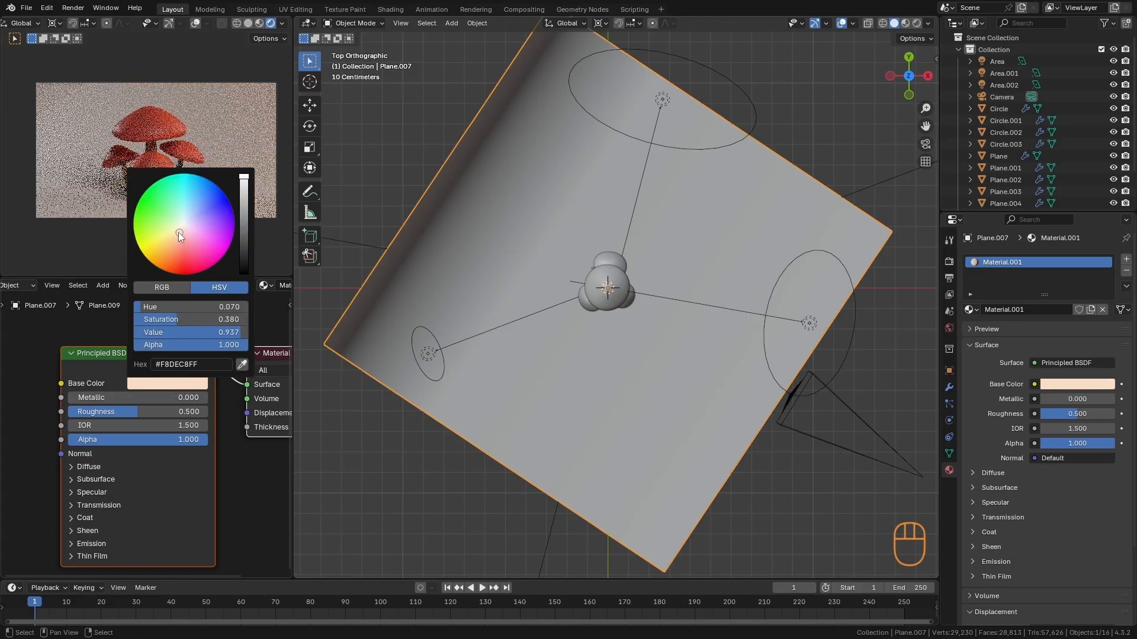
- Examine the mushrooms, lights and backdrop from several angles and in the camera preview
left_click_drag(647, 500, 600, 425, "alt")
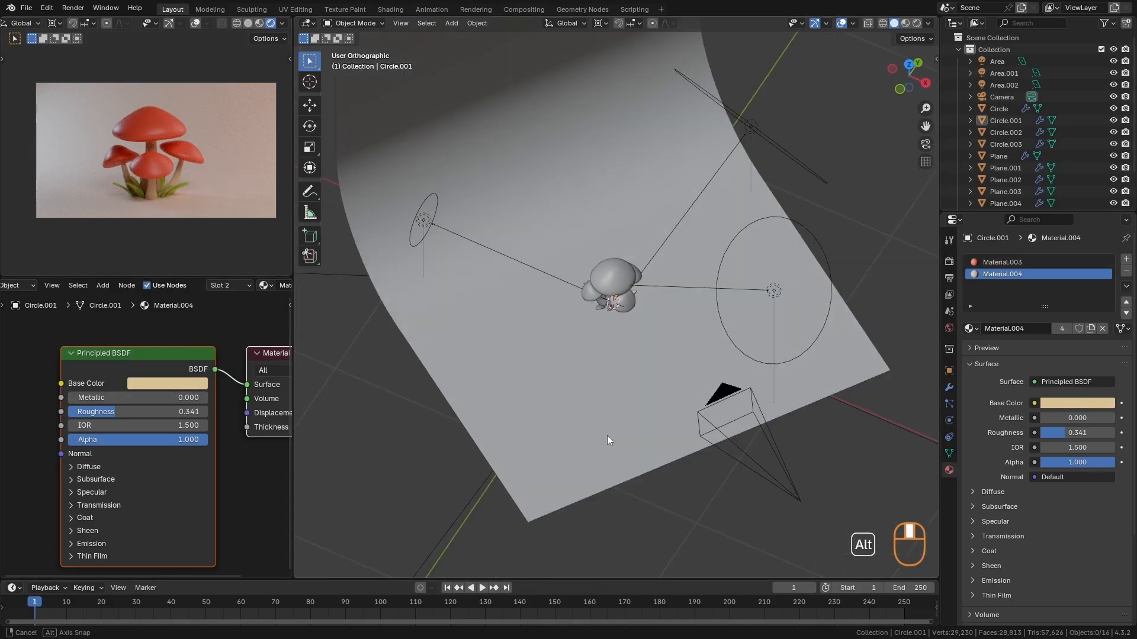
scroll(606, 351, "down", 2)
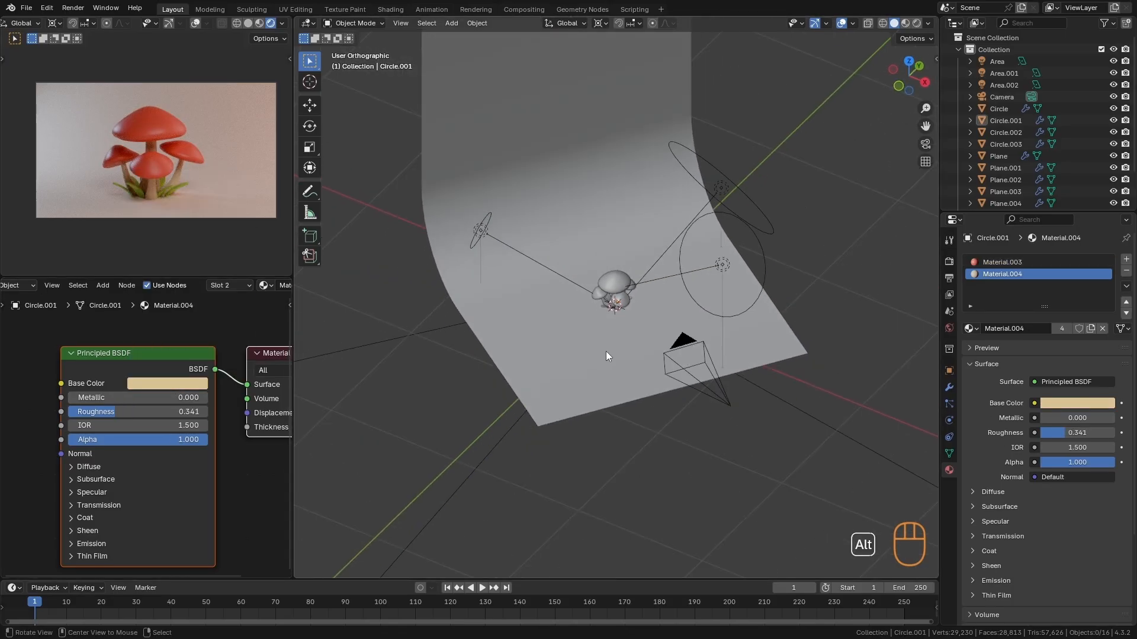
left_click_drag(606, 351, 569, 328, "alt")
left_click_drag(182, 180, 192, 202, "ctrl+alt")
left_click_drag(570, 348, 696, 320, "alt")
key("ctrl+z")
key("KP_7")
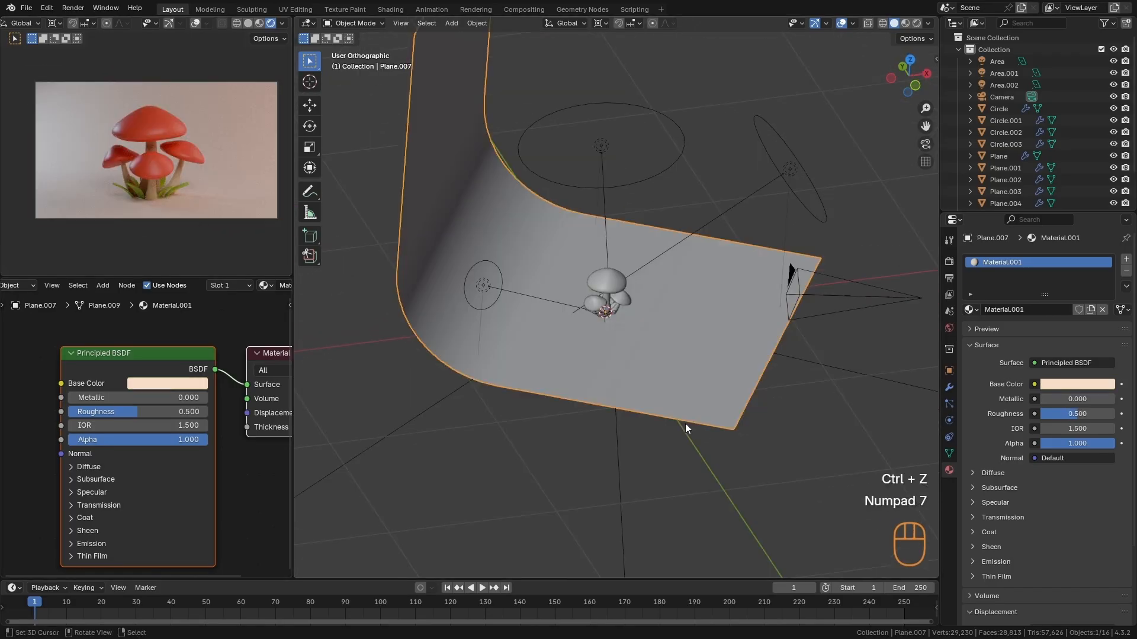
key("ctrl+shift+z")
key("ctrl+z")
- Try moving the backdrop nearer to and farther from the camera, undoing each trial move
key("g")
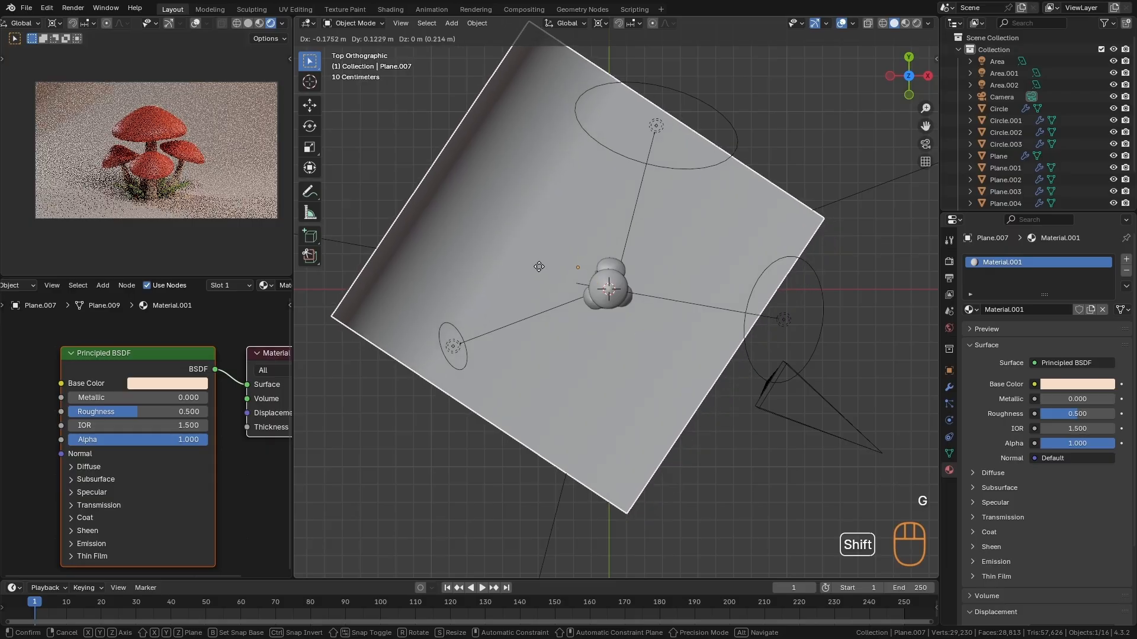
left_click(595, 290)
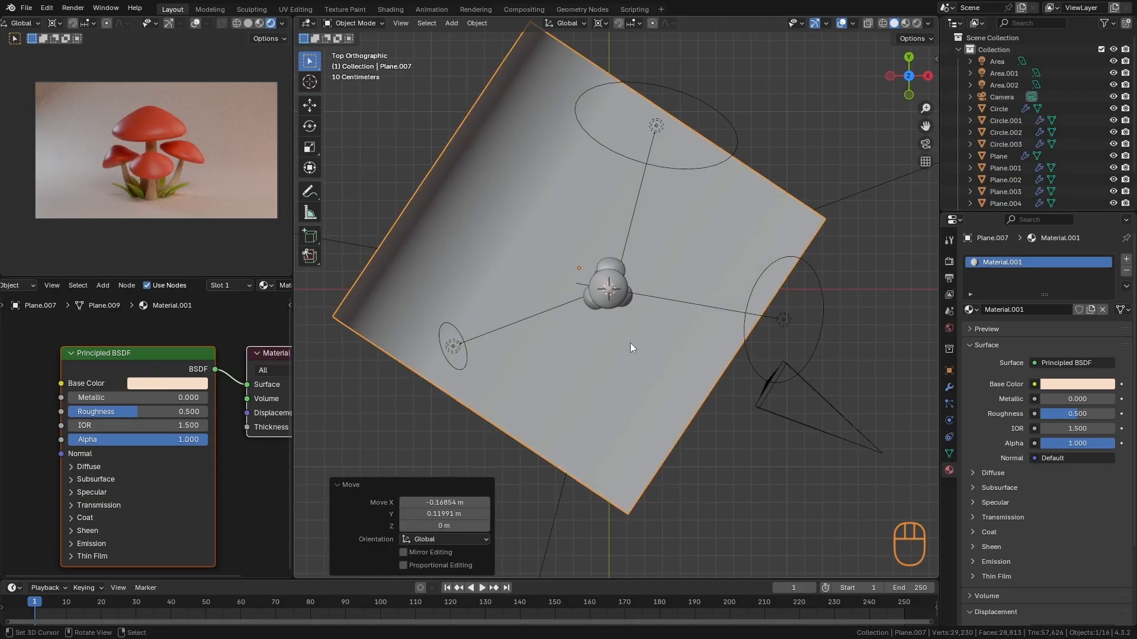
key("ctrl+z")
key("g")
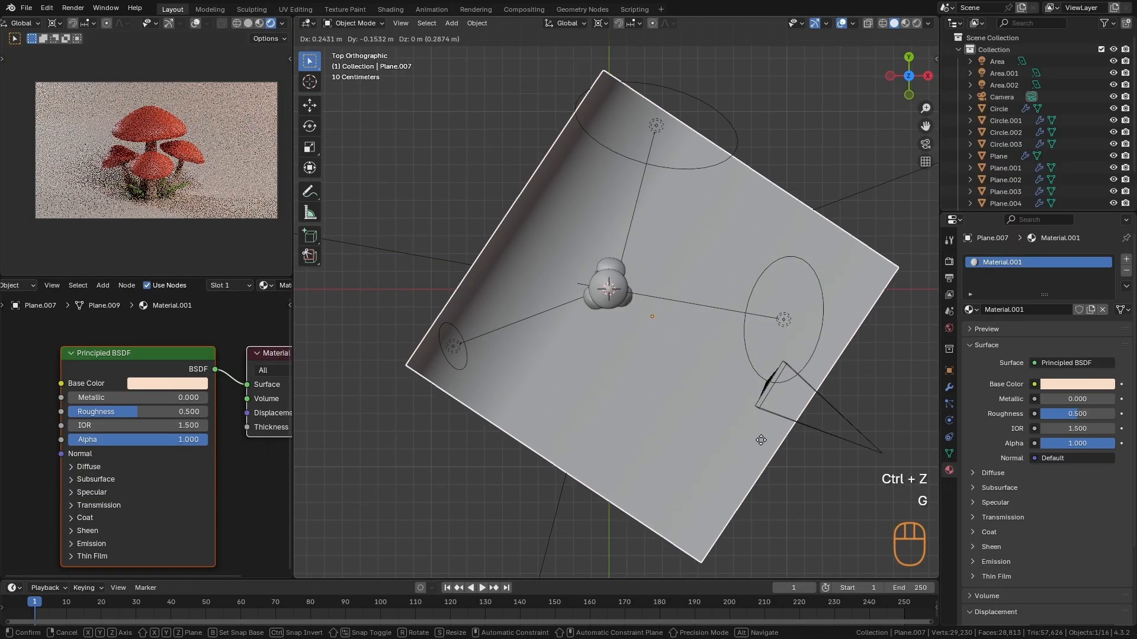
left_click(727, 399)
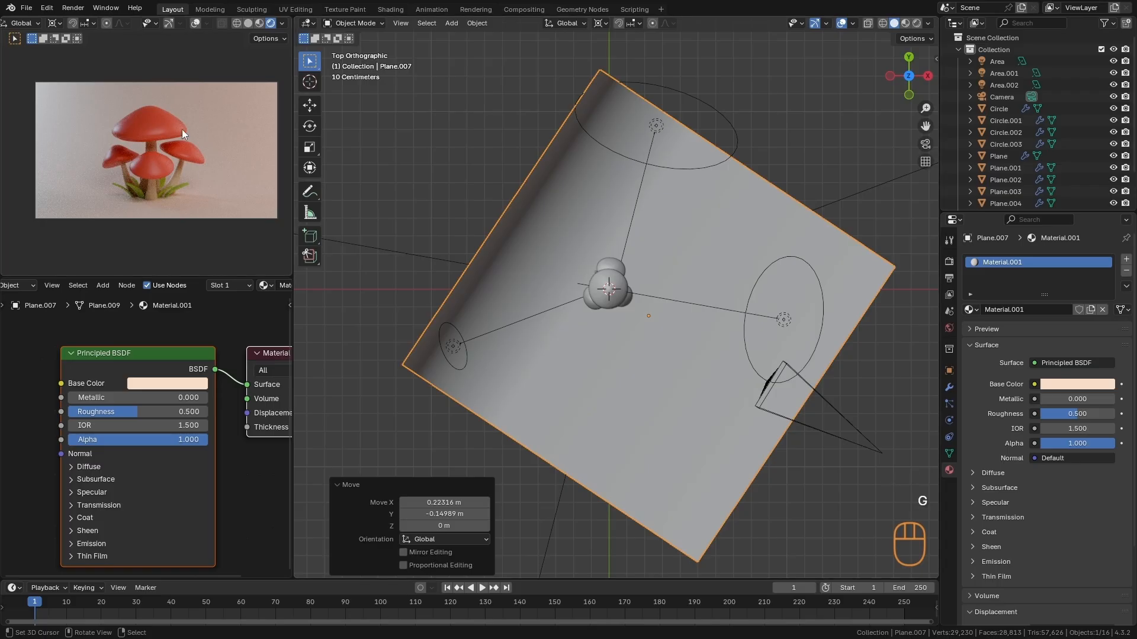
key("ctrl+z")
key("g")
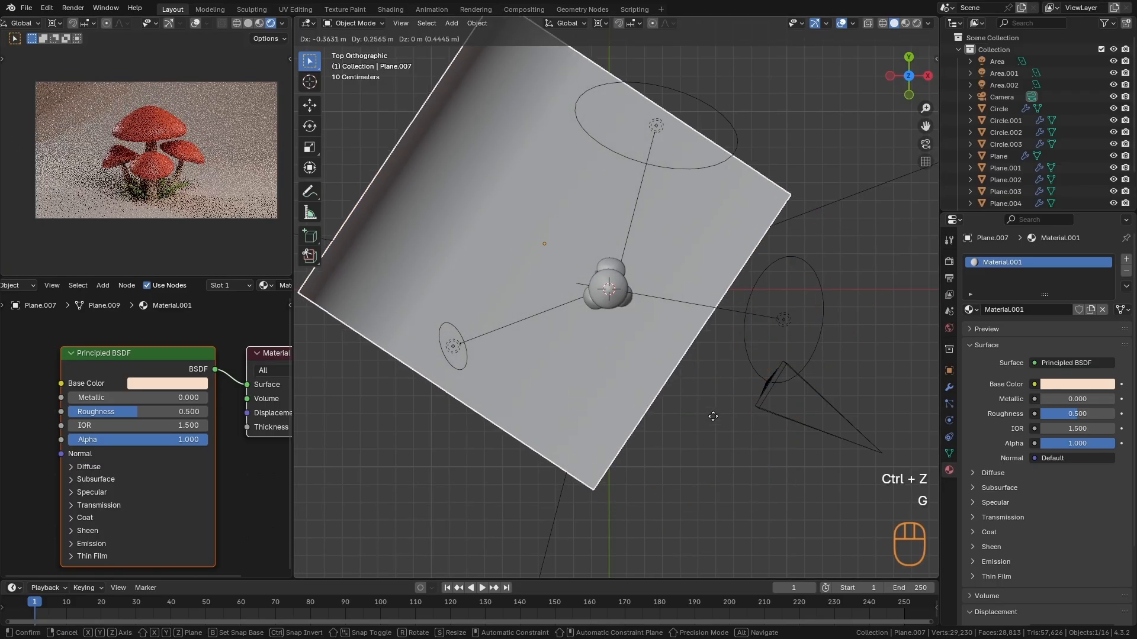
left_click(713, 414)
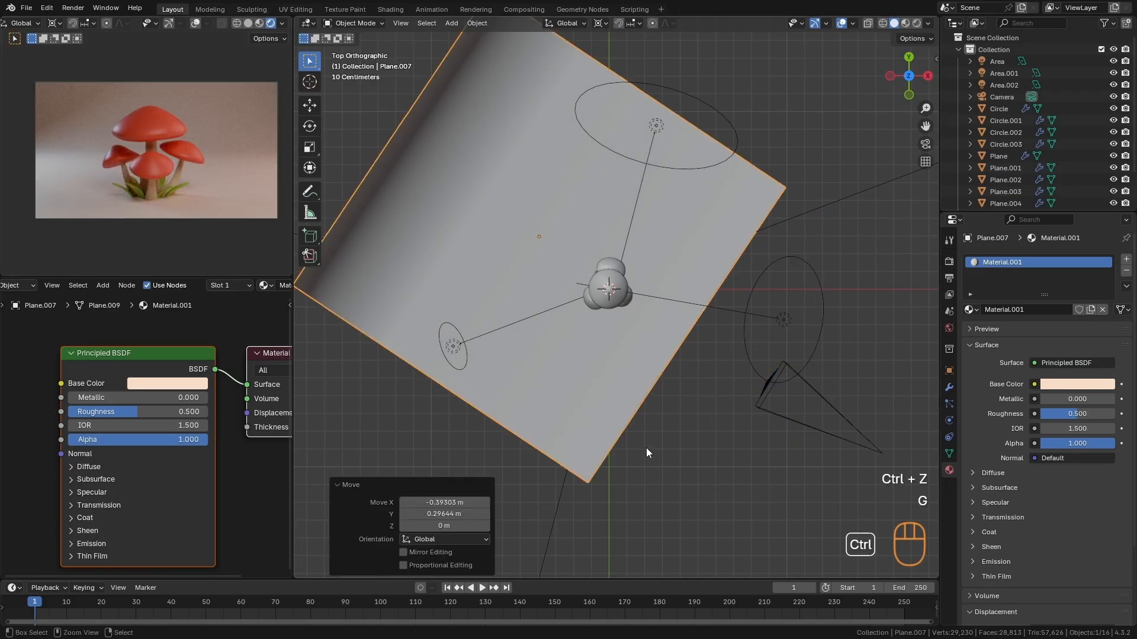
key("ctrl+z")
- Move the backdrop by about 0.092 m in X and -0.061 m in Y
key("g")
left_click(723, 411)
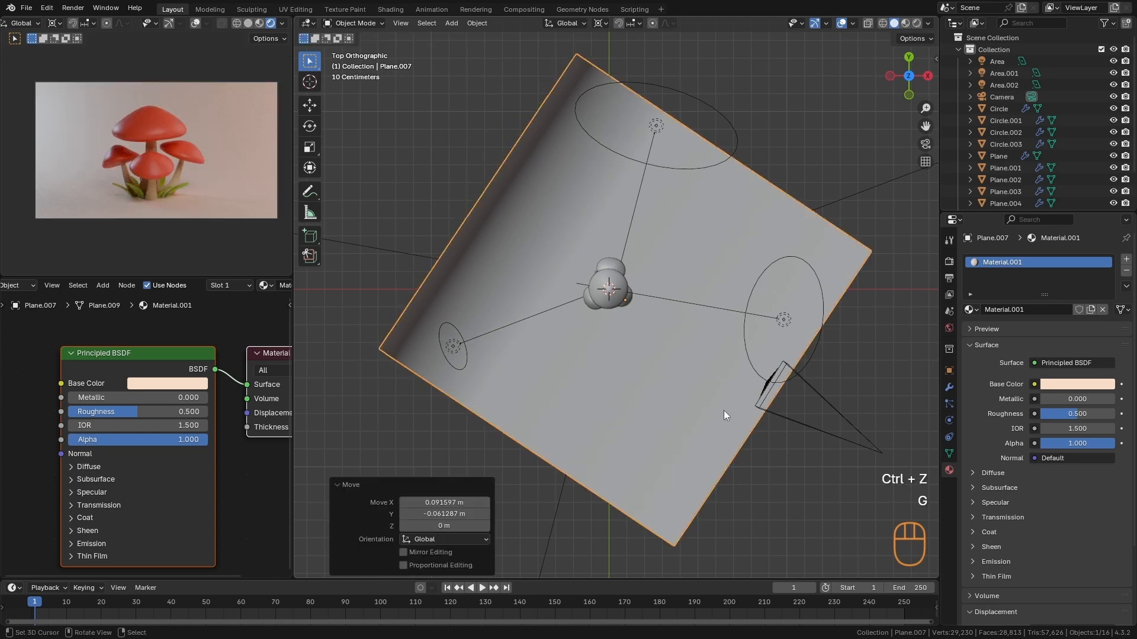
- Choose GPU Compute as the Cycles render device in the scene's render settings
left_click(949, 261)
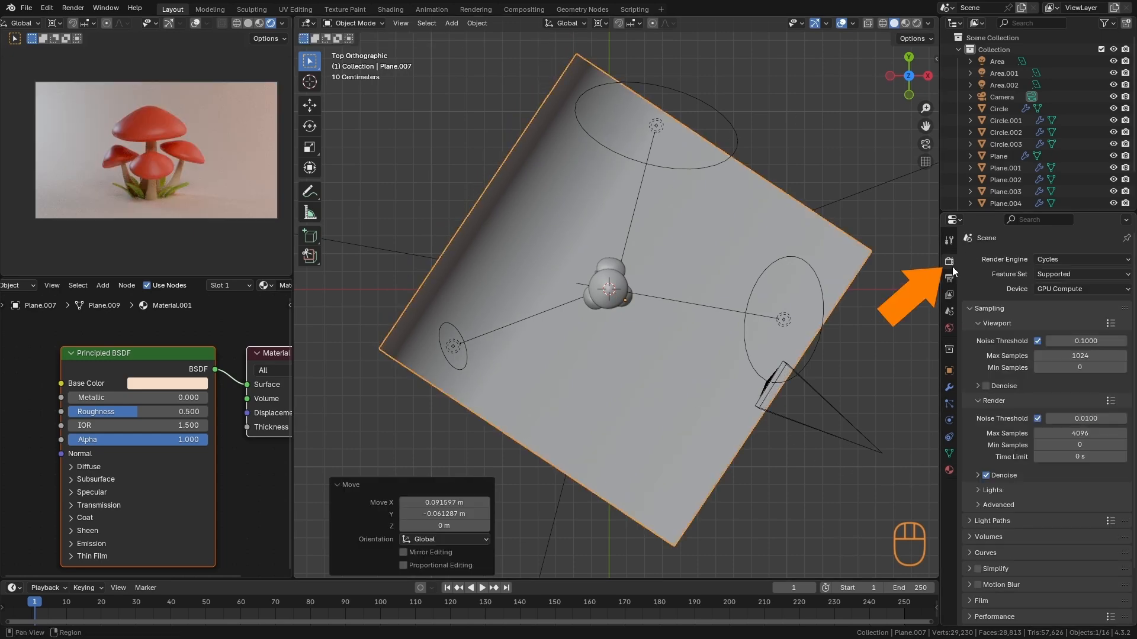
left_click(1051, 290)
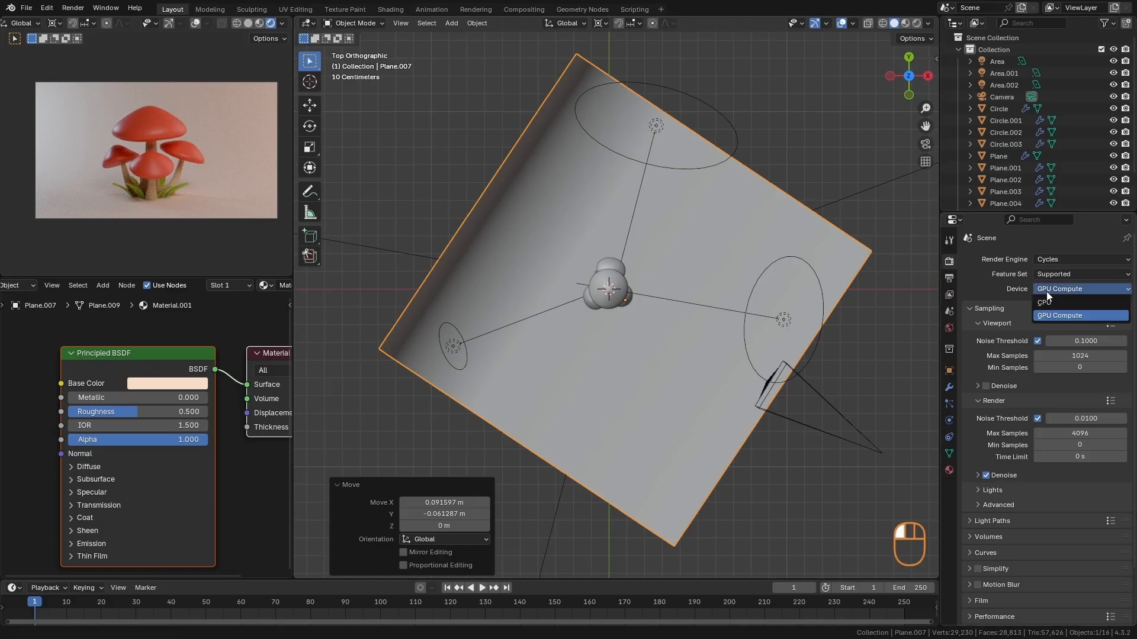
left_click(1071, 314)
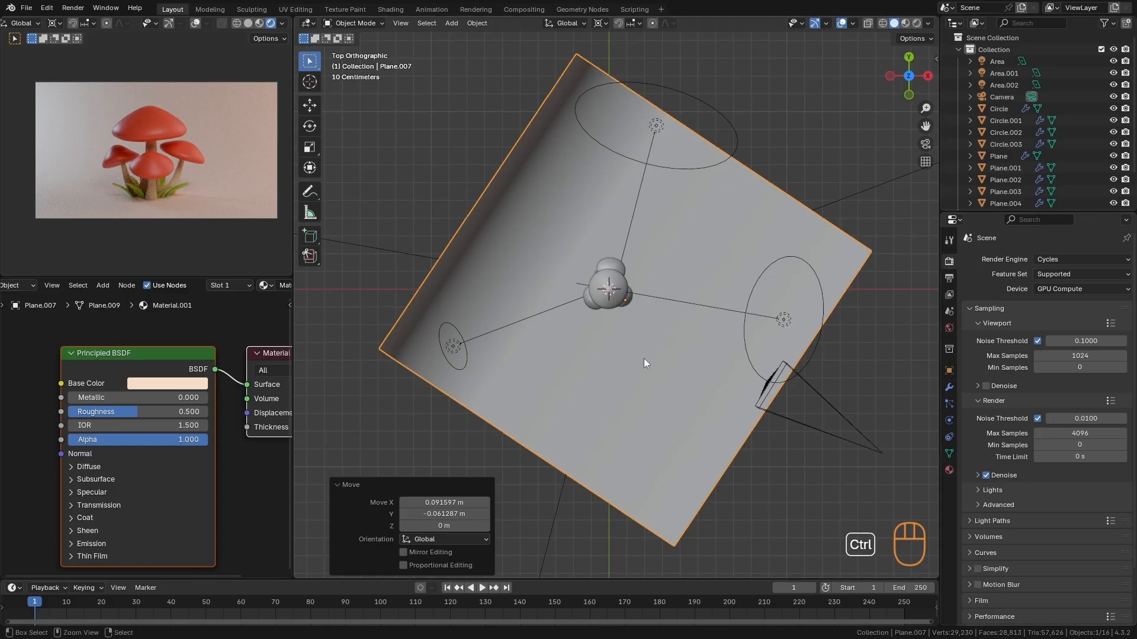
- Check the CUDA devices selected for Cycles rendering in the system preferences
key("ctrl+comma")
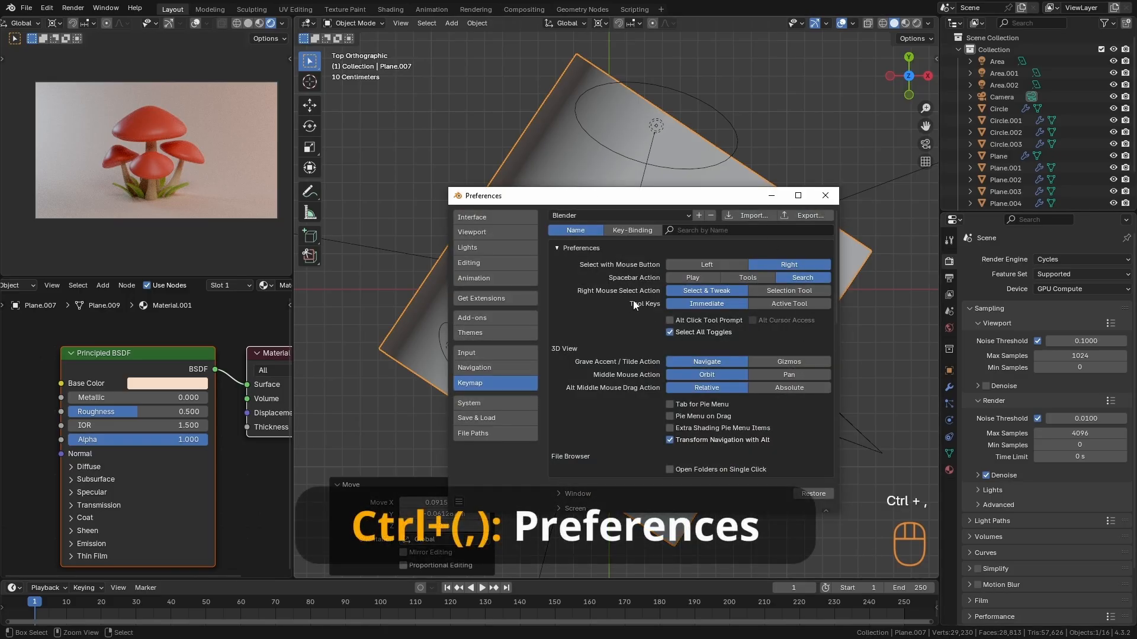
left_click(478, 405)
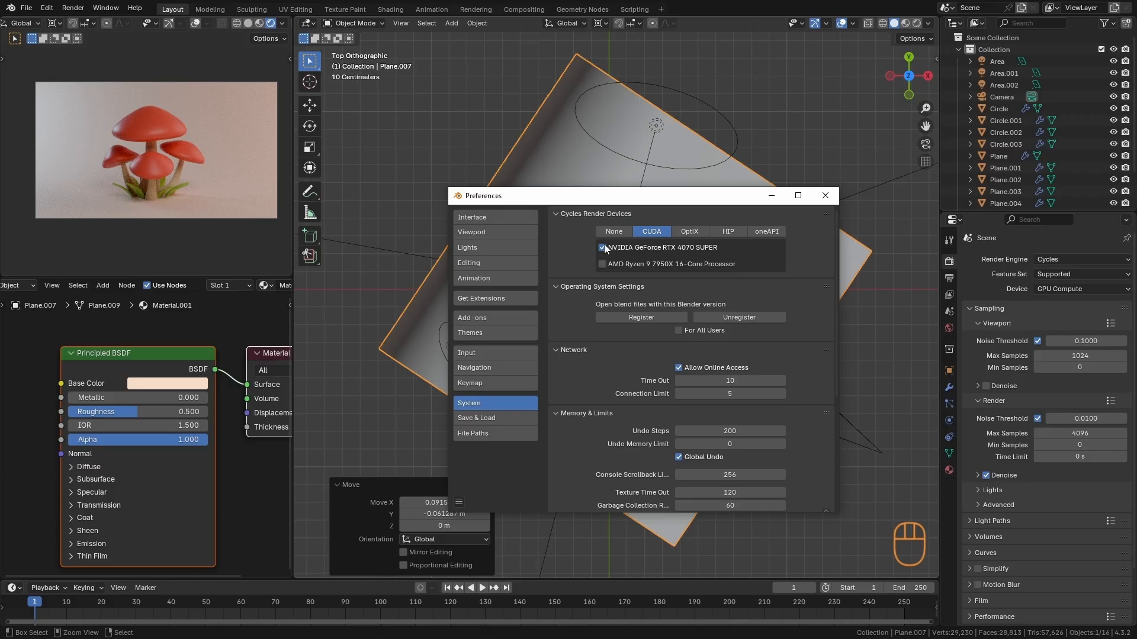
left_click(824, 196)
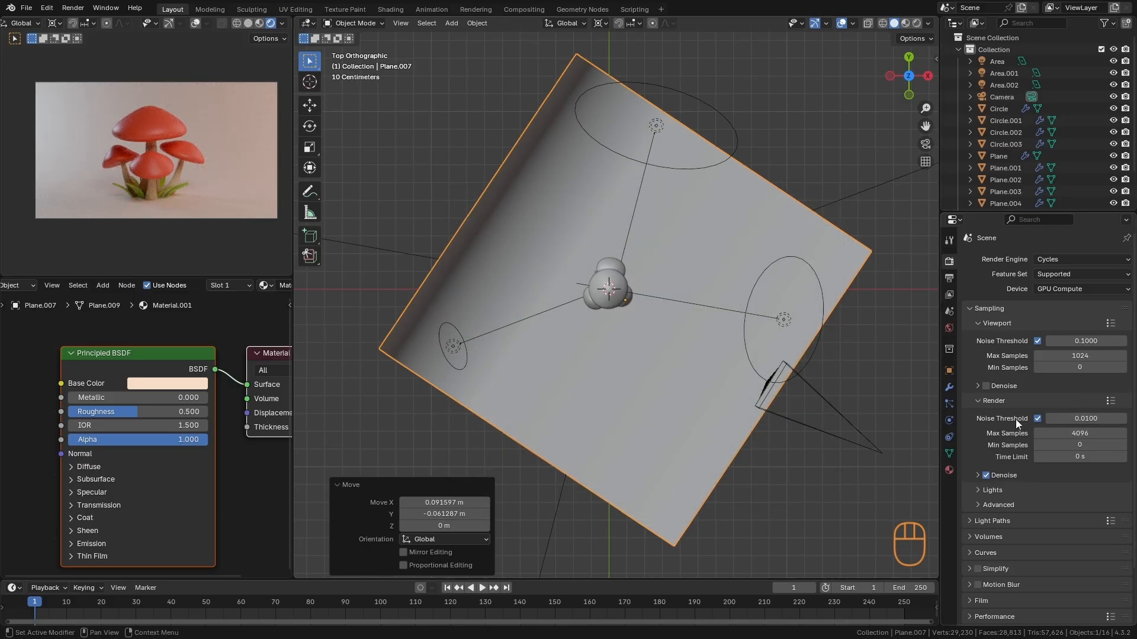
- Set the final render's max samples to 50 and its noise threshold to 0.05, and show the Denoise options
key("KP_Divide")
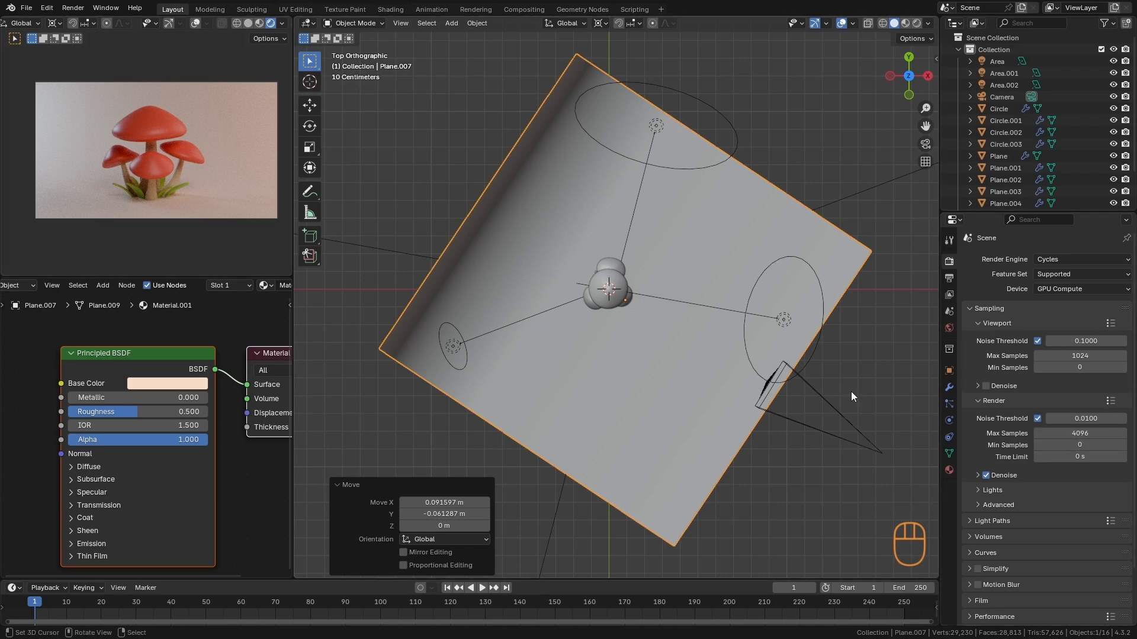
left_click(1070, 434)
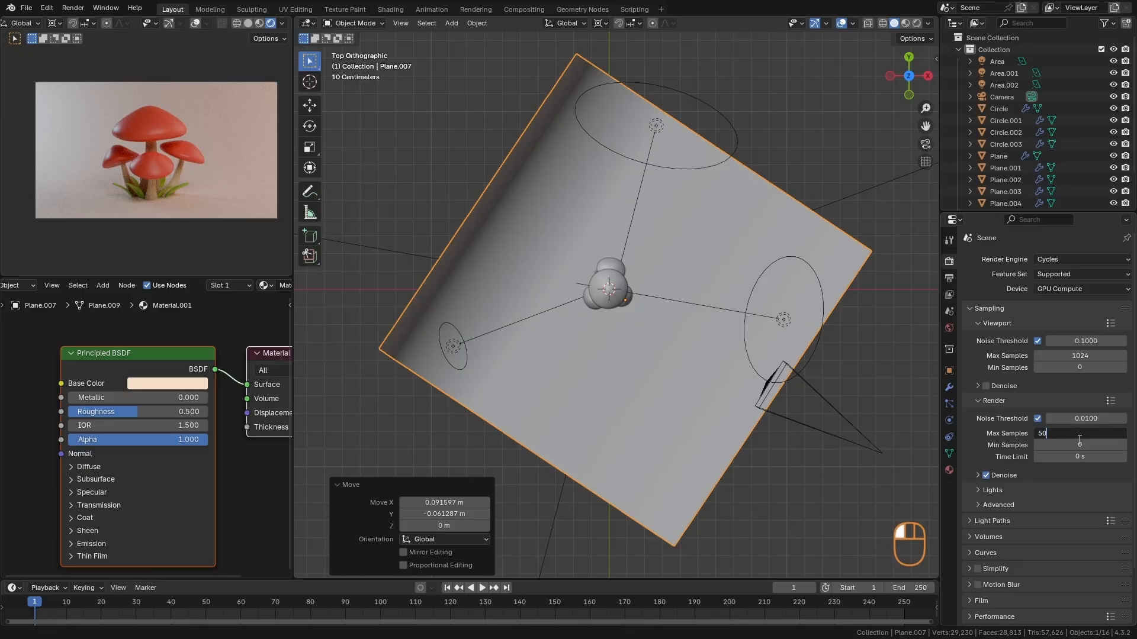
key("Return")
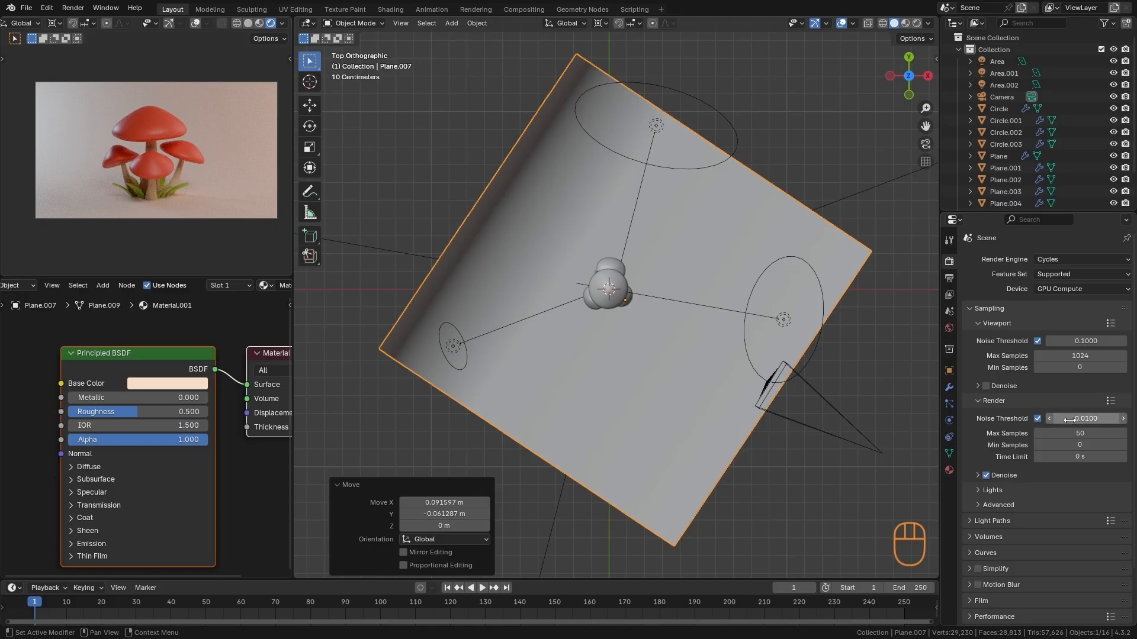
double_click(1069, 418)
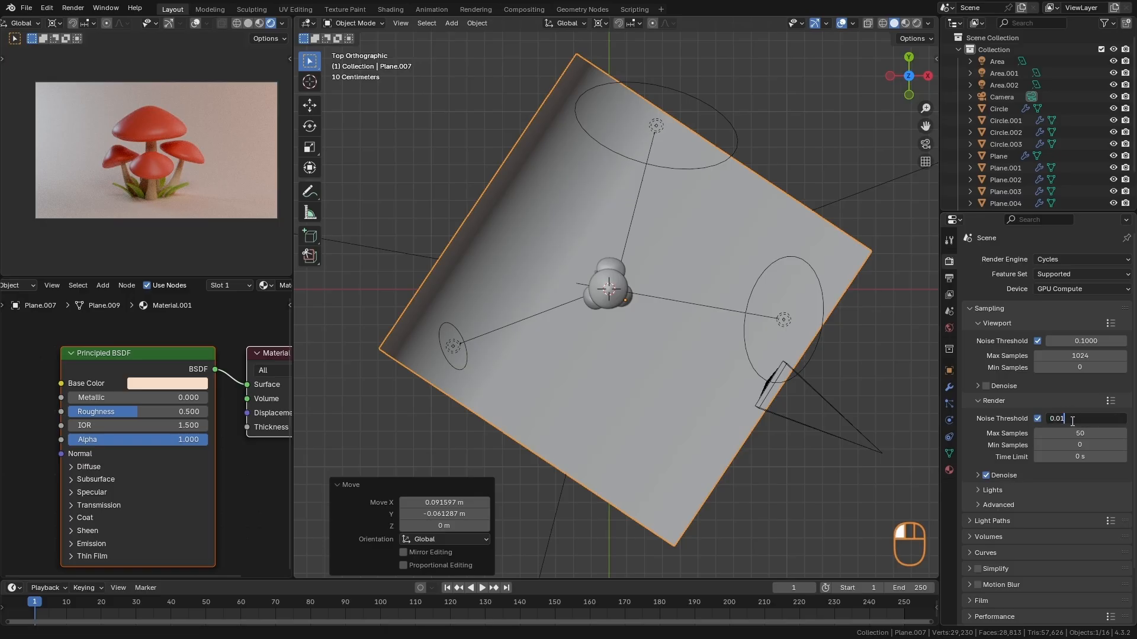
key("Return")
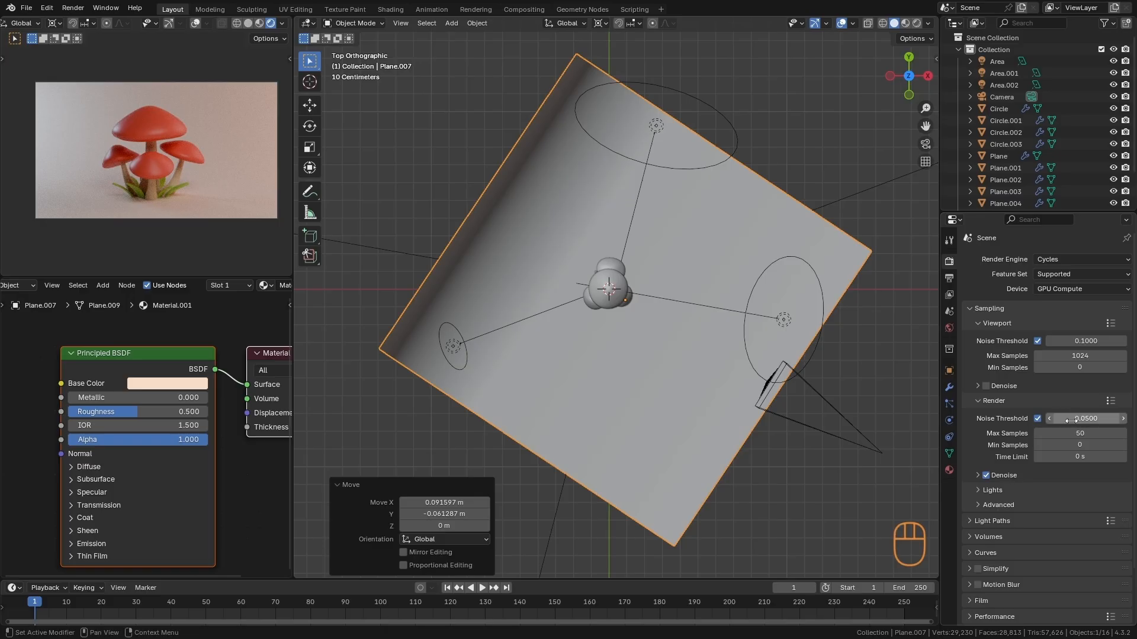
left_click(1011, 479)
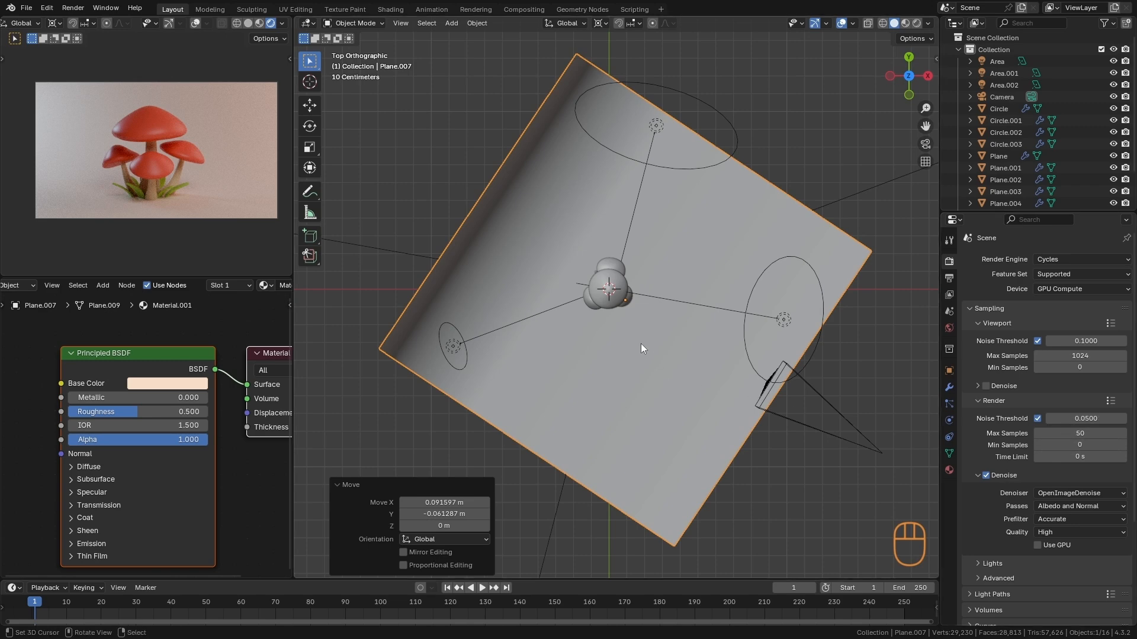
- Render the scene and save the resulting image as untitled.png in PNG format
key("F12")
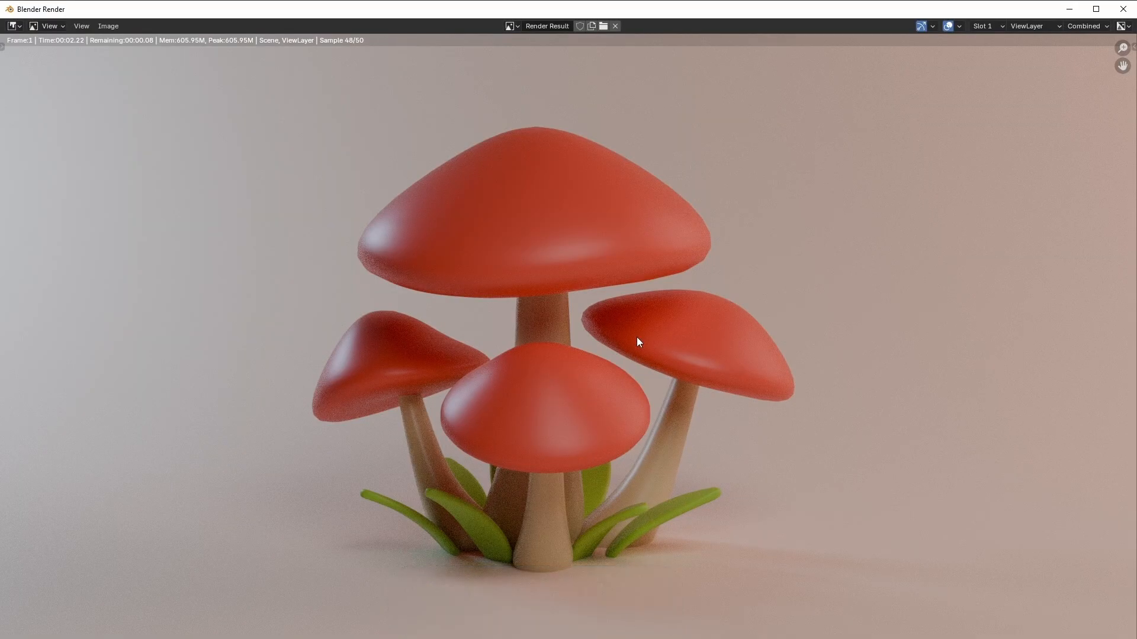
middle_click_drag(826, 275, 807, 316, "ctrl")
middle_click_drag(798, 377, 831, 333)
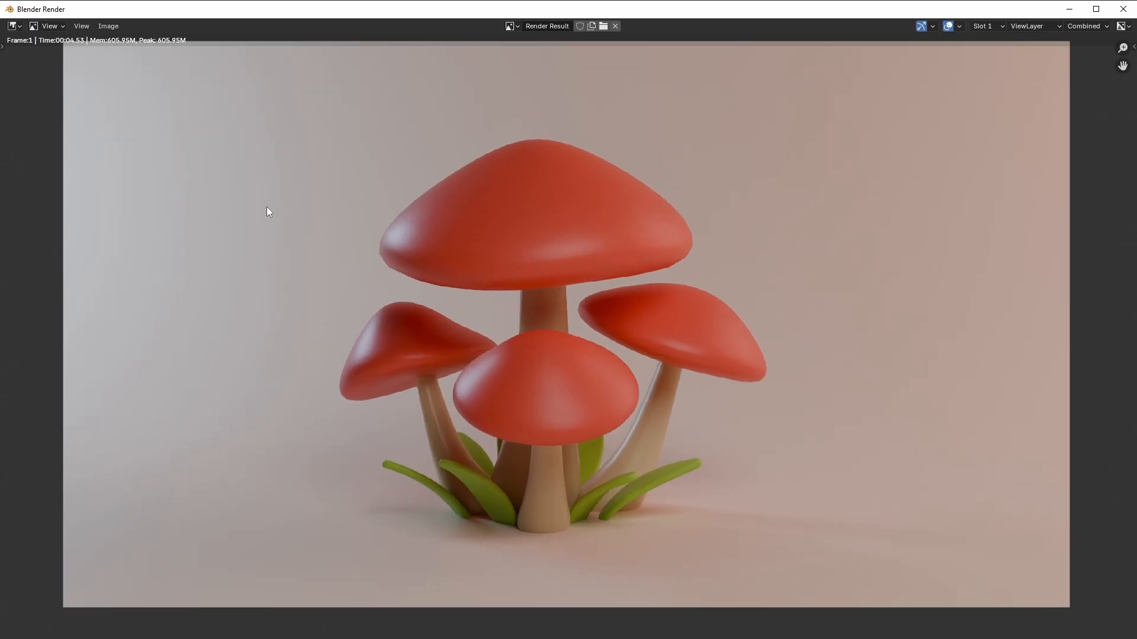
key("alt+s")
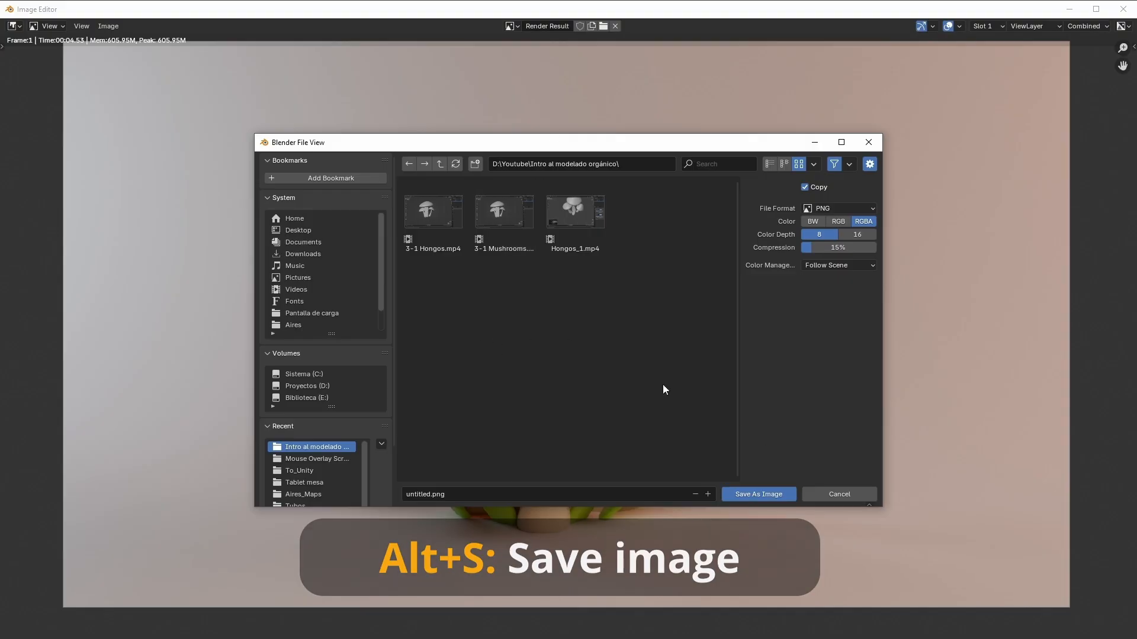
left_click(765, 496)
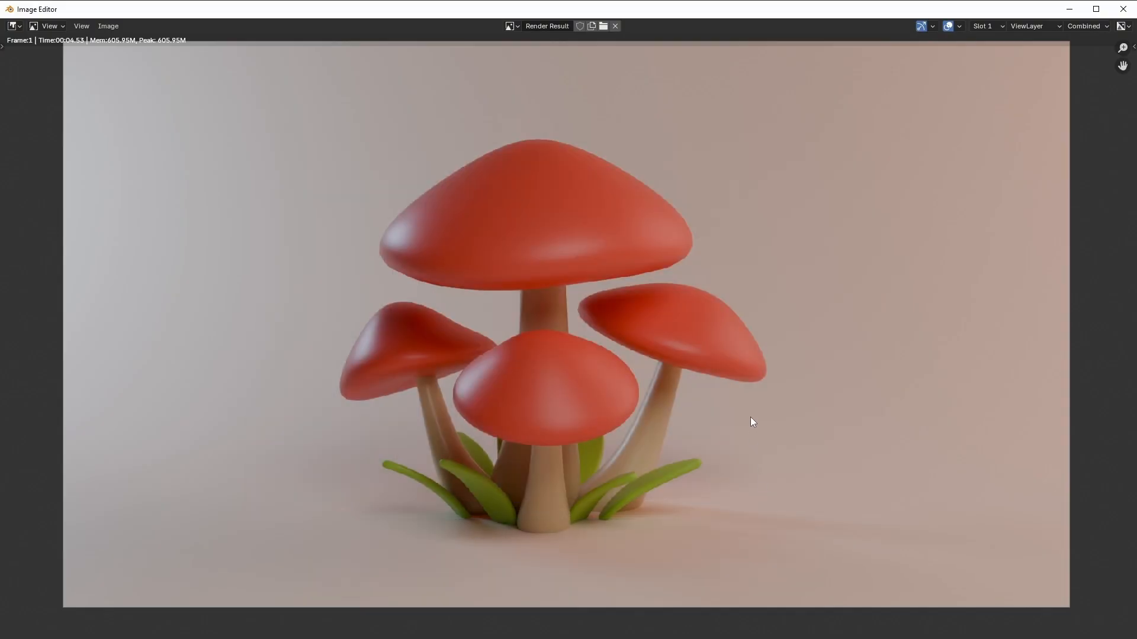